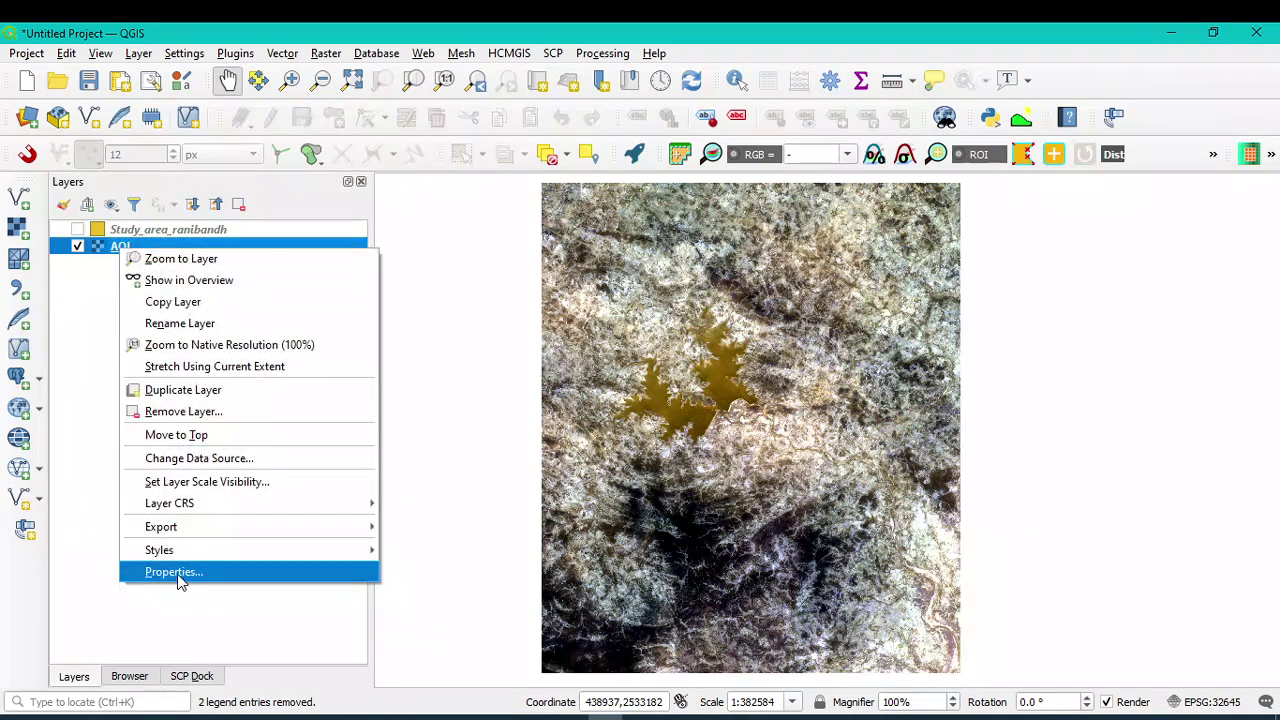
# - Set the AOI raster's color composite to Band 5 for red, Band 4 for green and Band 3 for blue
pyautogui.click(190, 570)
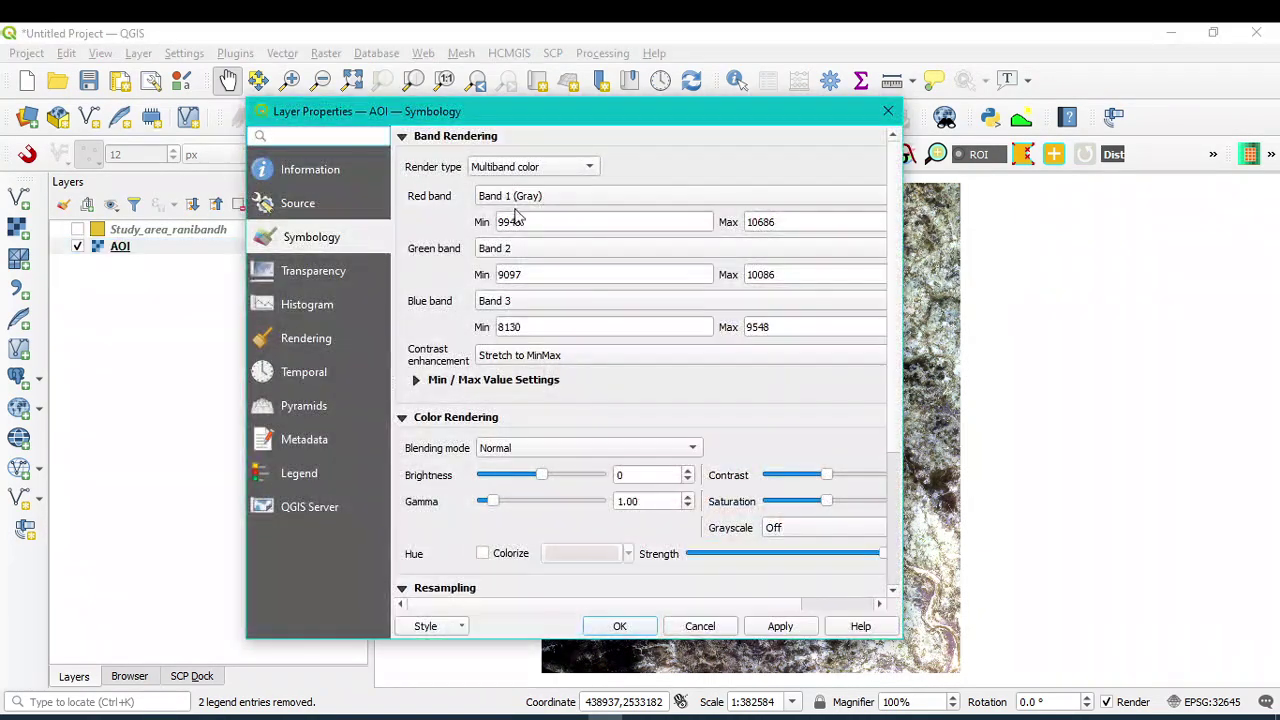
pyautogui.click(510, 200)
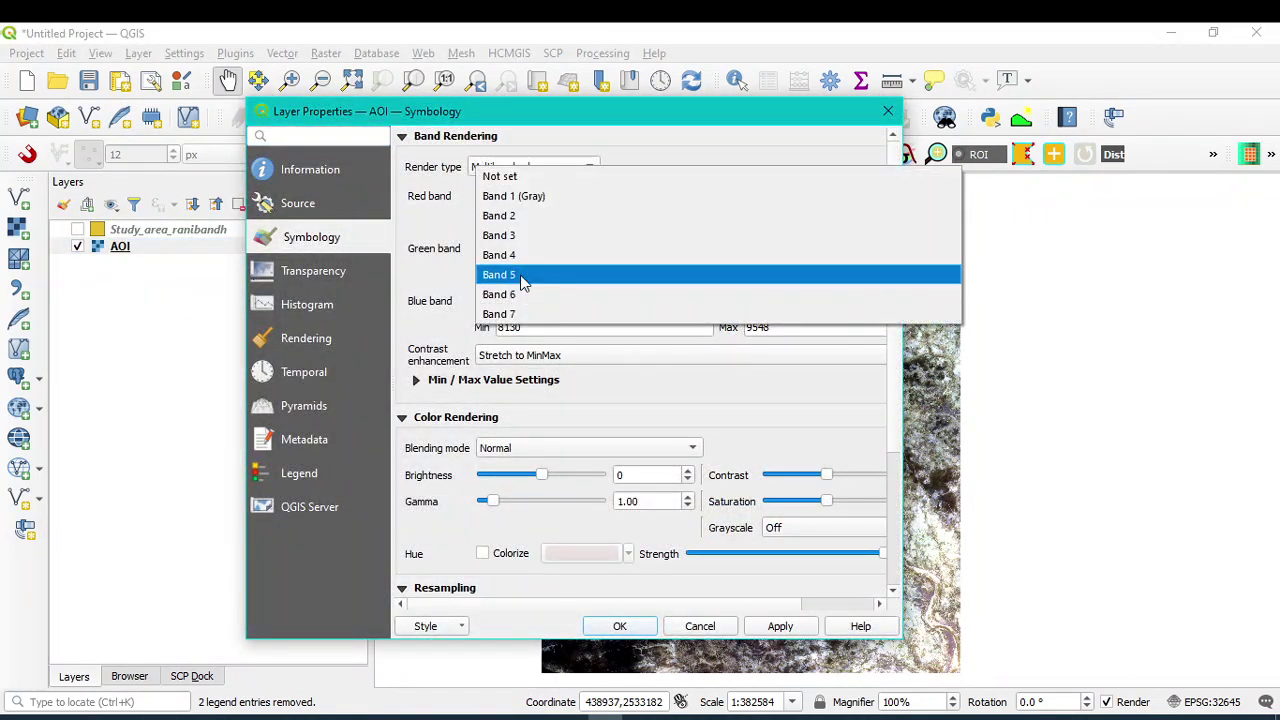
pyautogui.click(524, 275)
pyautogui.click(522, 252)
pyautogui.click(537, 287)
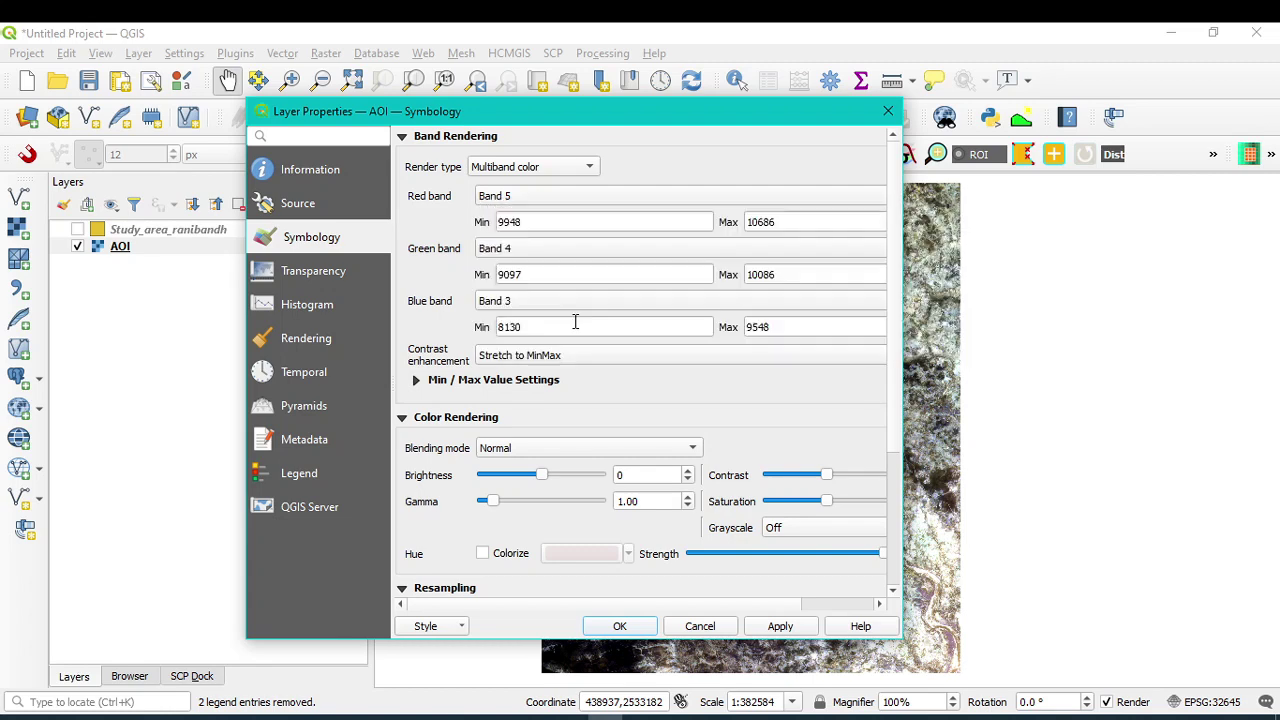
pyautogui.click(781, 626)
pyautogui.click(620, 626)
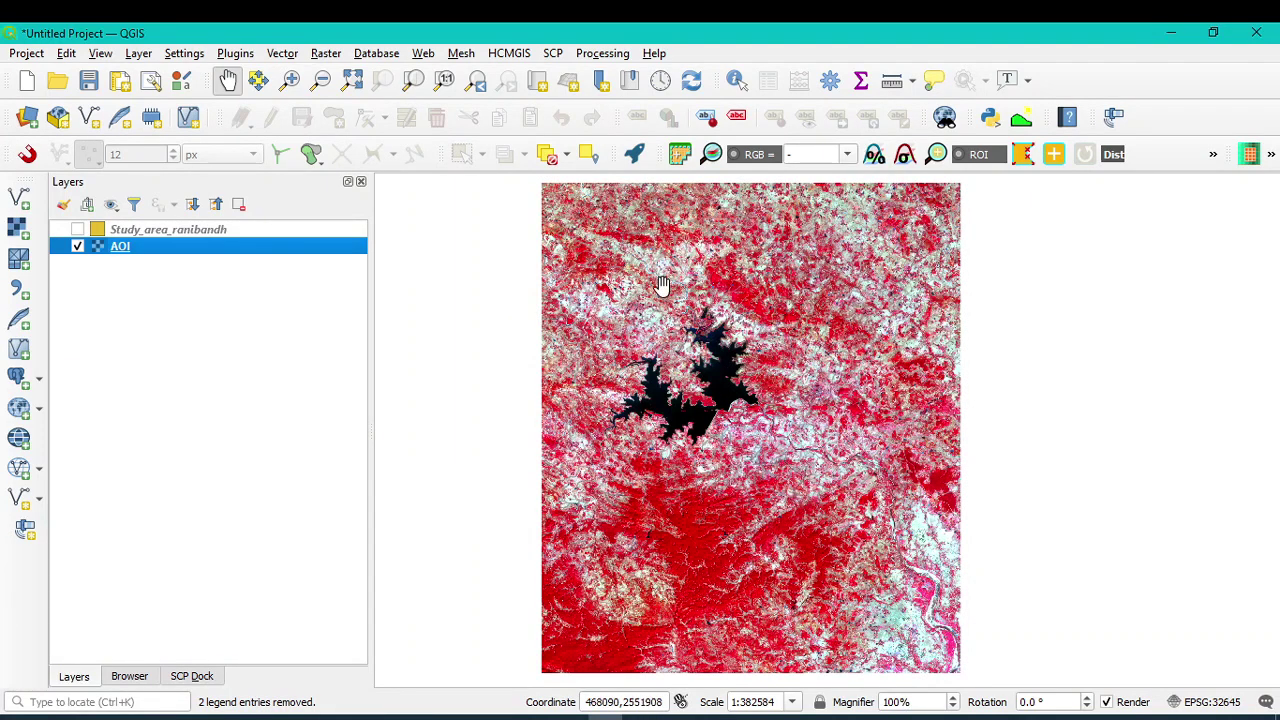
# - Find the SAGA K-means clustering for grids algorithm by searching the processing algorithms for "k means", and open it
pyautogui.click(604, 55)
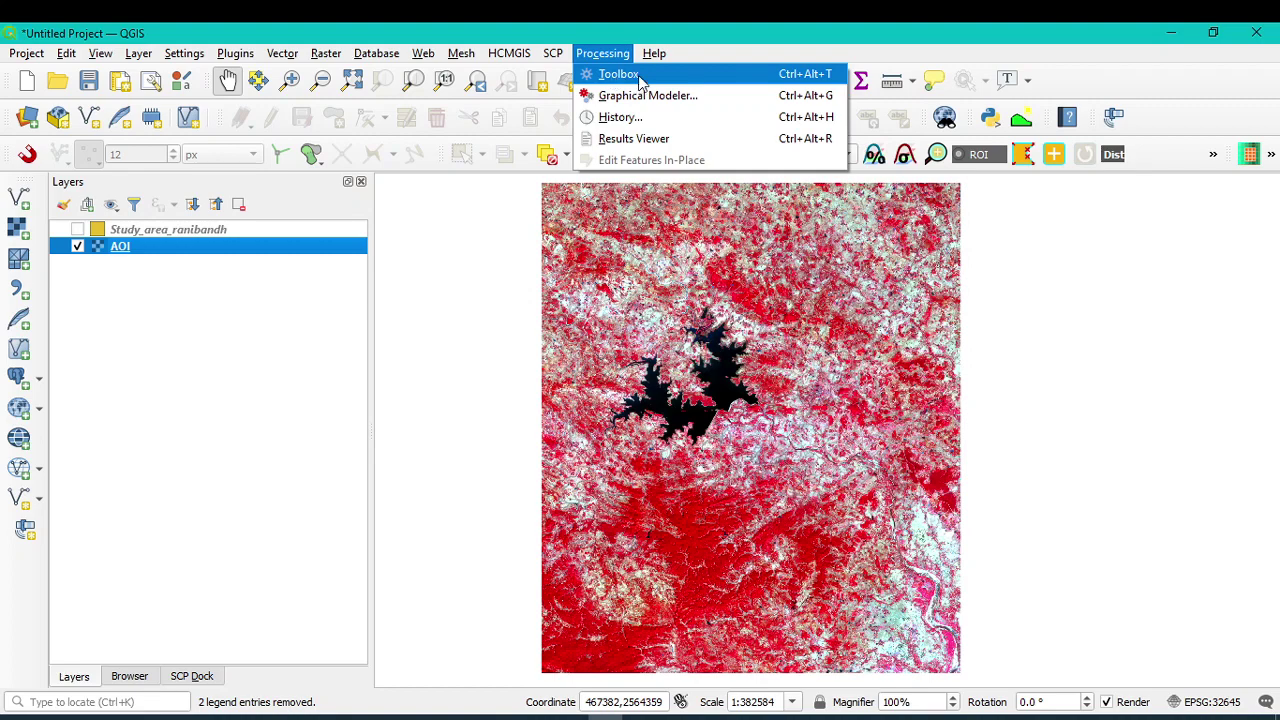
pyautogui.click(641, 78)
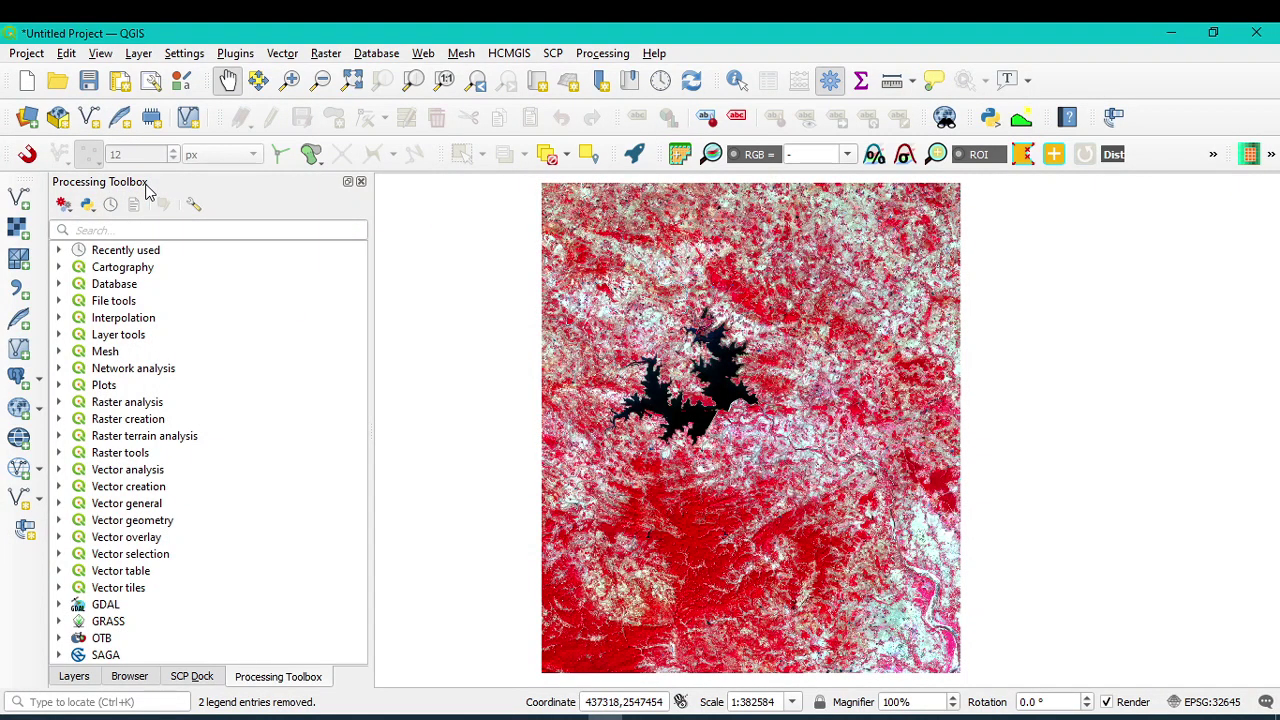
pyautogui.click(88, 232)
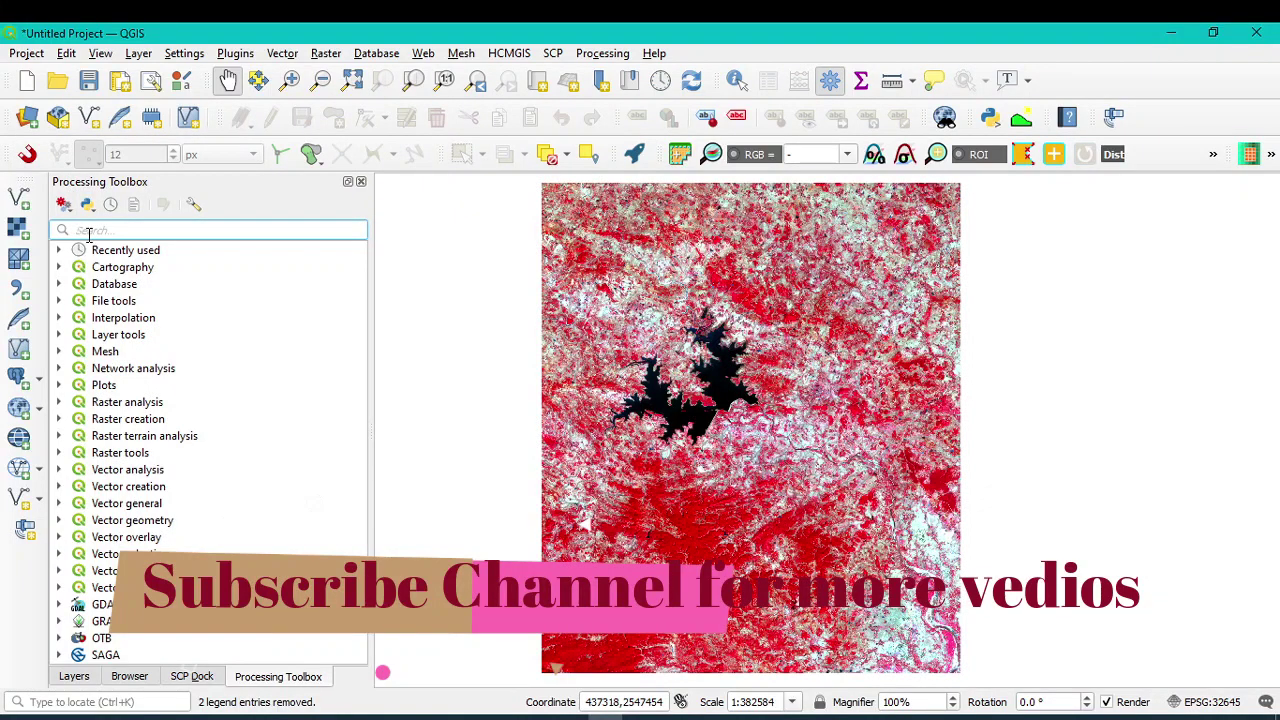
pyautogui.write('k')
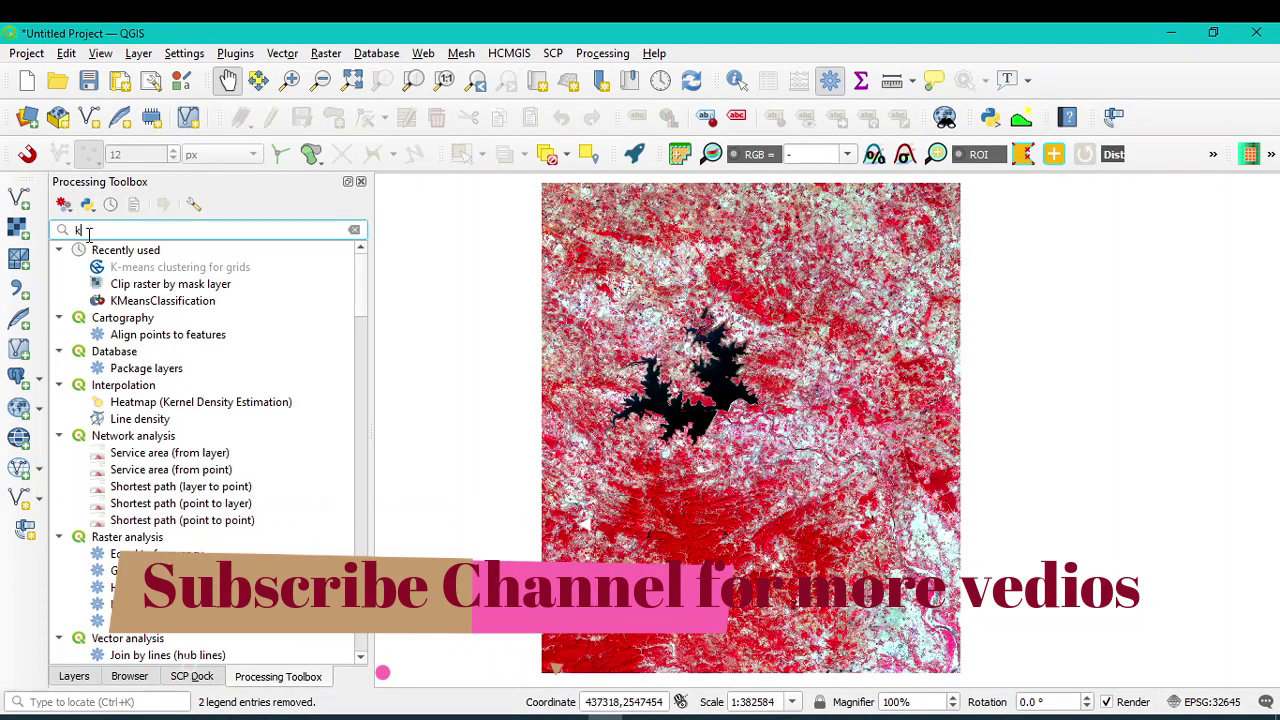
pyautogui.write(' means')
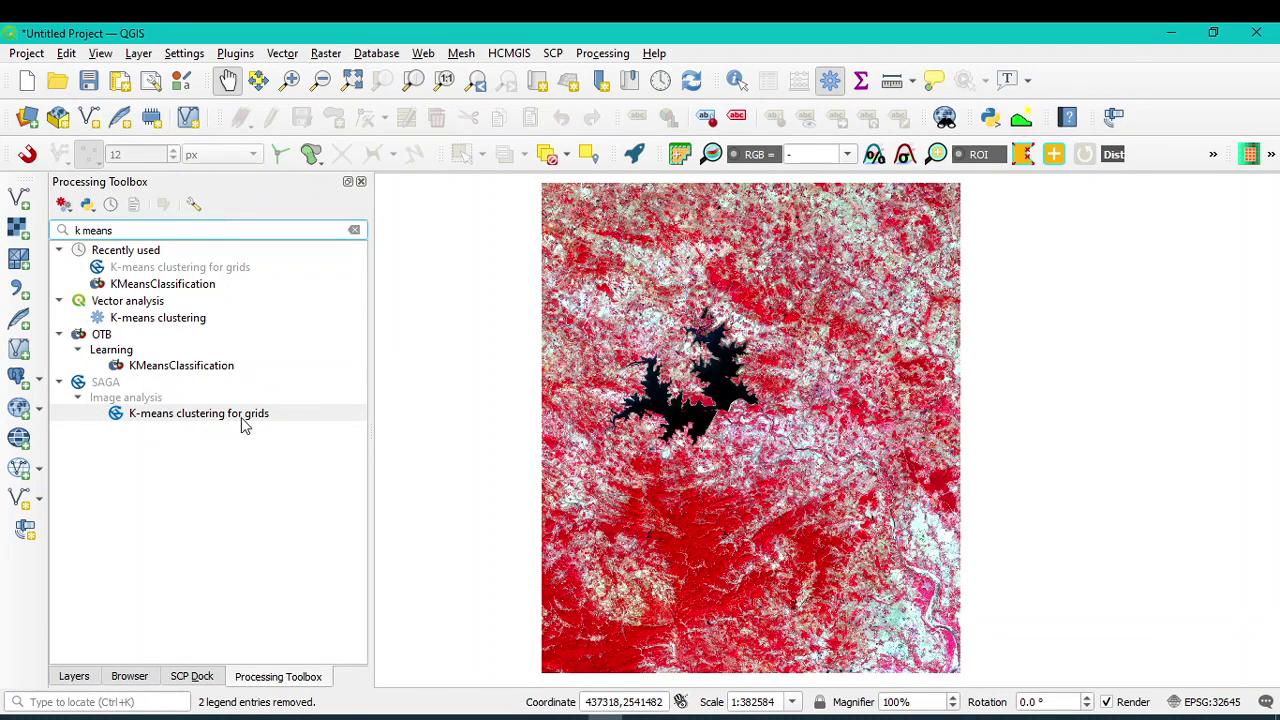
pyautogui.click(189, 418)
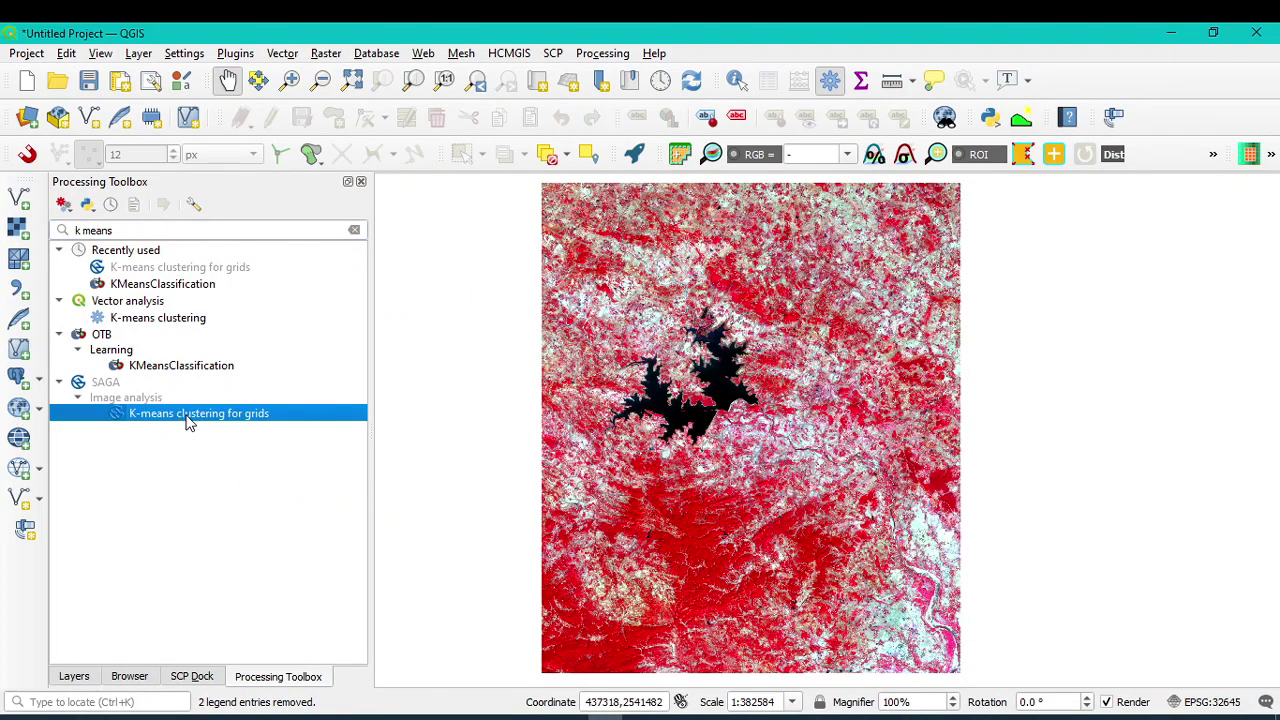
pyautogui.doubleClick(189, 418)
pyautogui.moveTo(697, 185); pyautogui.dragTo(639, 106)
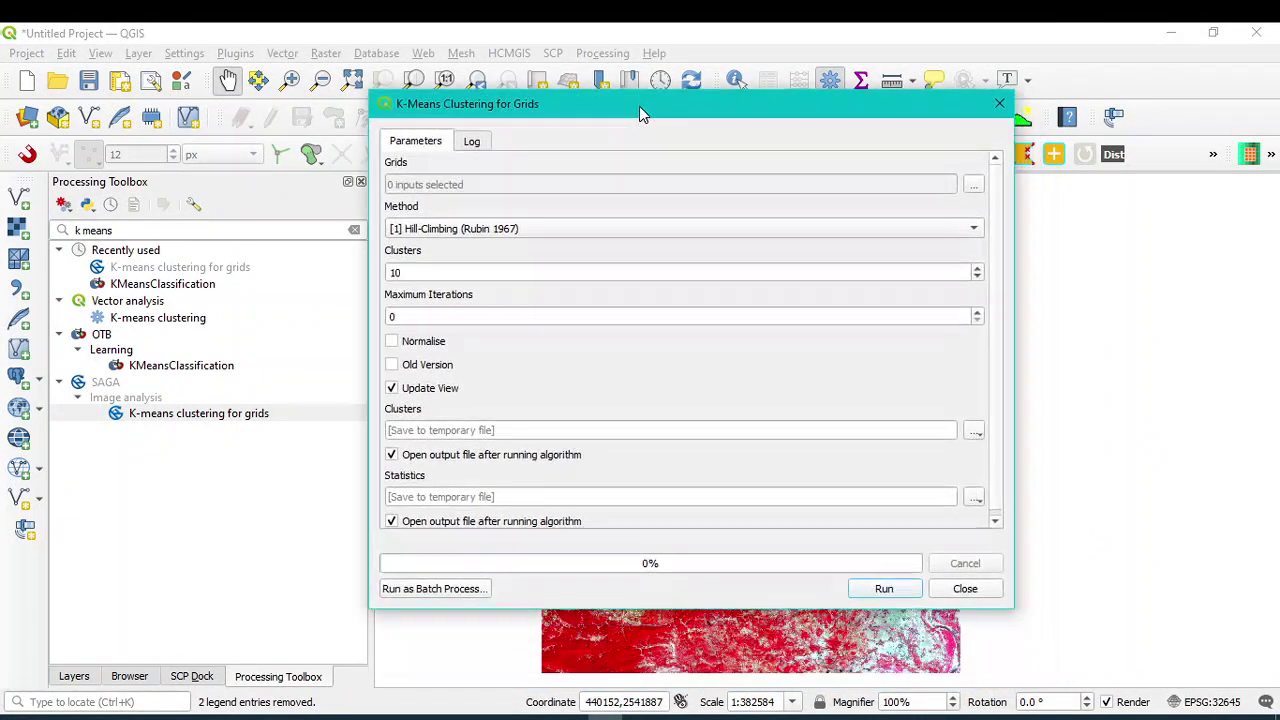
# - Choose AOI as the input grid and set the clustering method to Combined Minimum Distance / Hillclimbing
pyautogui.click(974, 187)
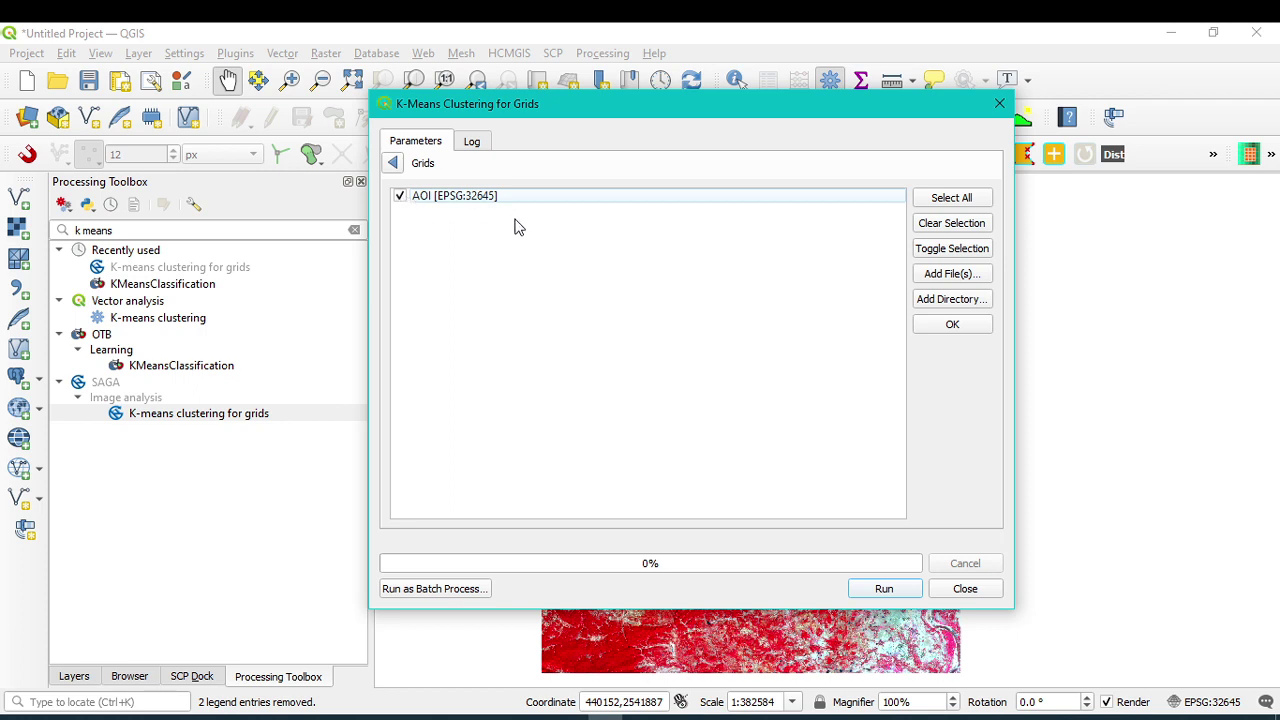
pyautogui.click(952, 324)
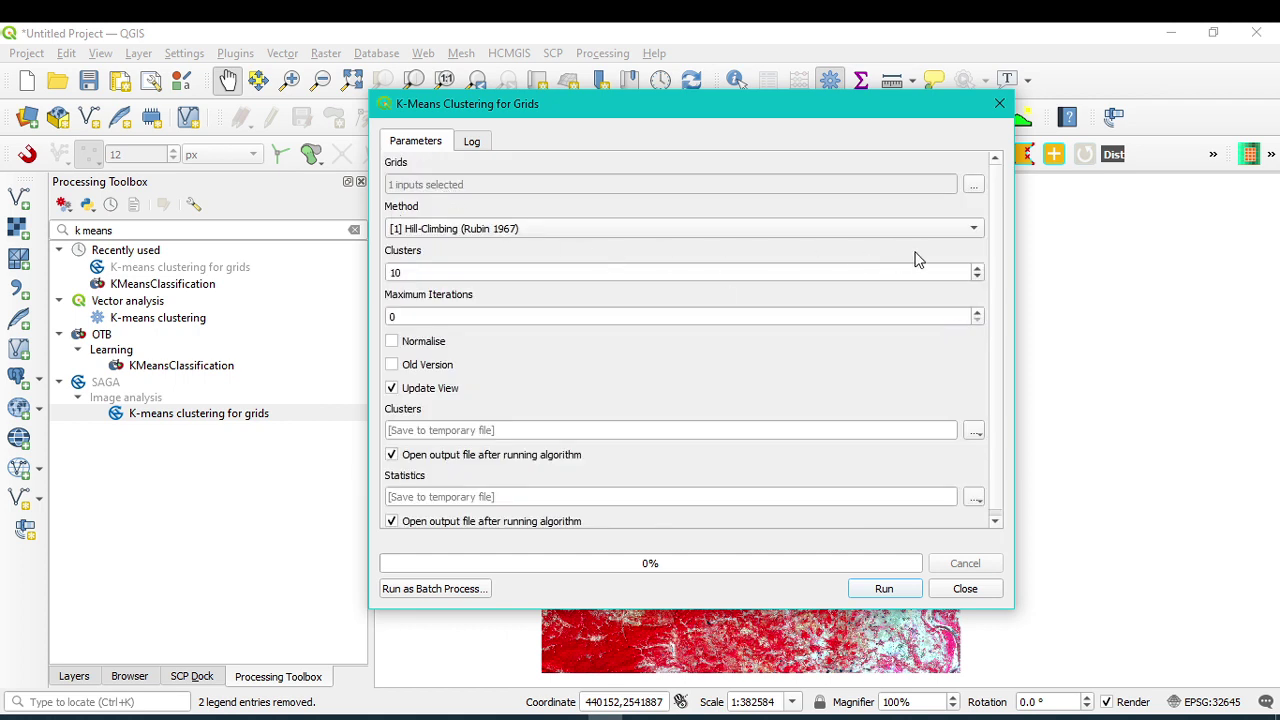
pyautogui.click(973, 228)
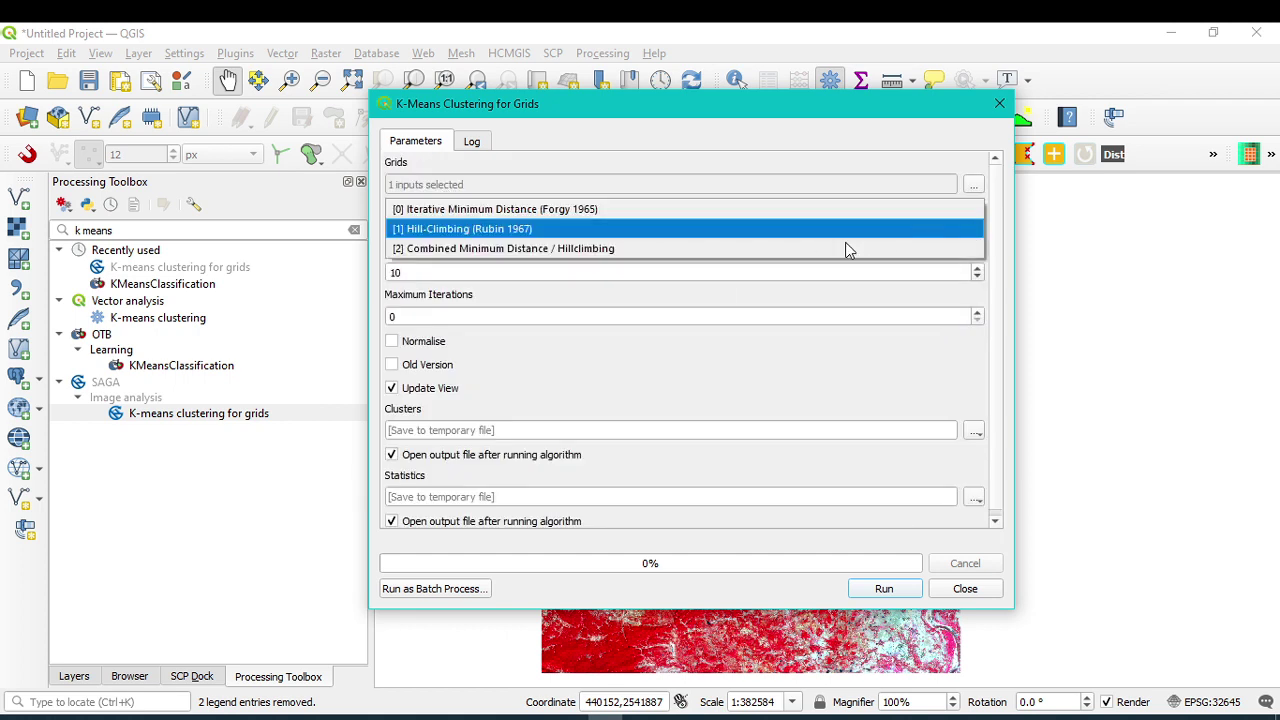
pyautogui.click(537, 251)
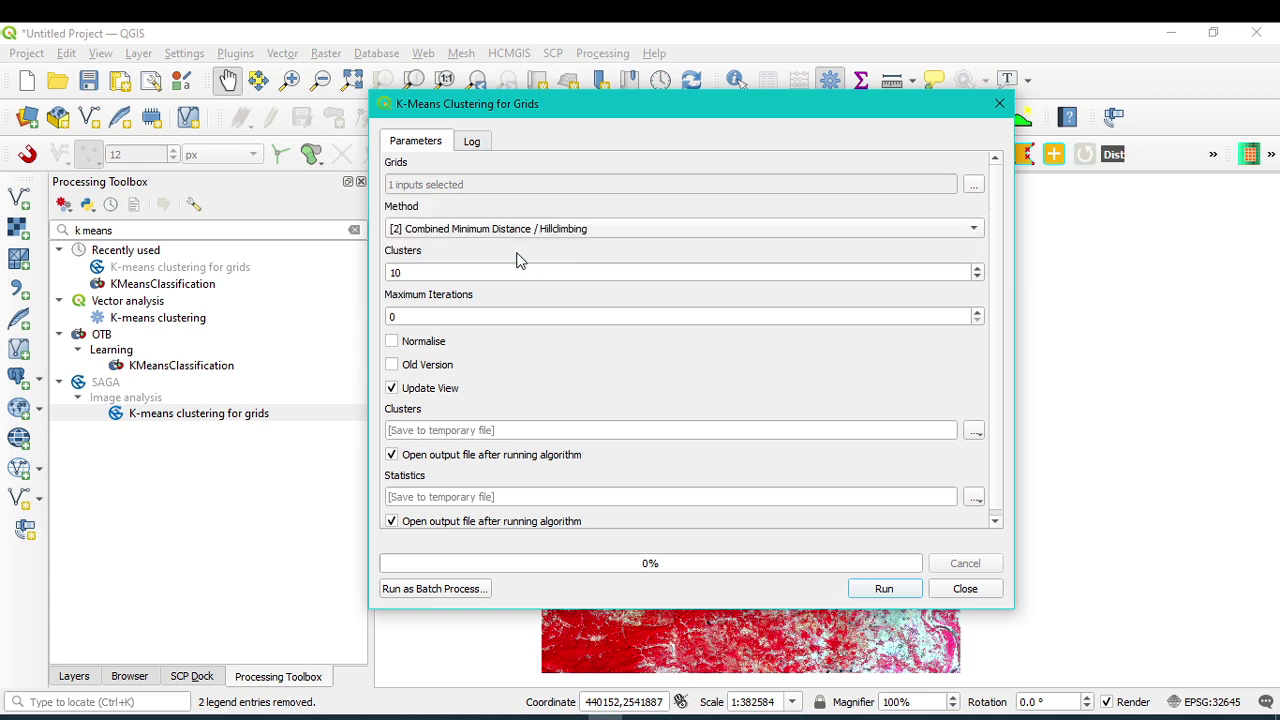
# - Set the number of clusters to 8 and the maximum iterations to 10
pyautogui.doubleClick(408, 273)
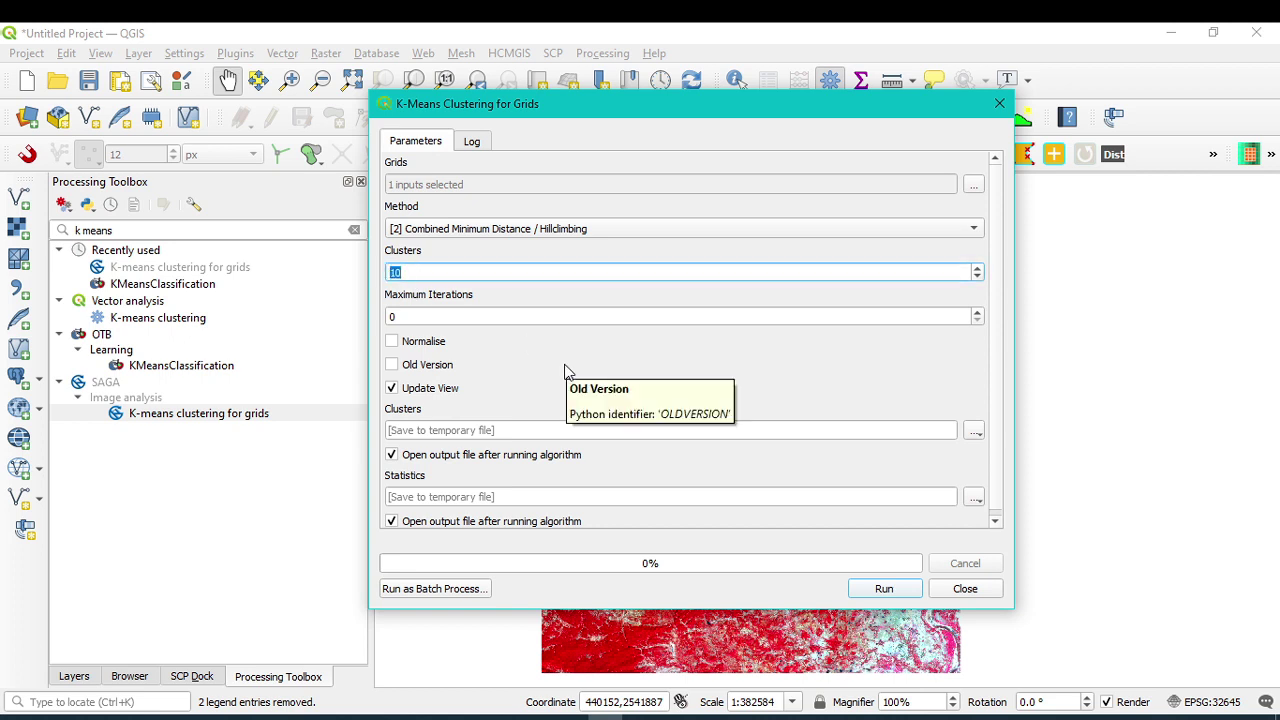
pyautogui.write('8')
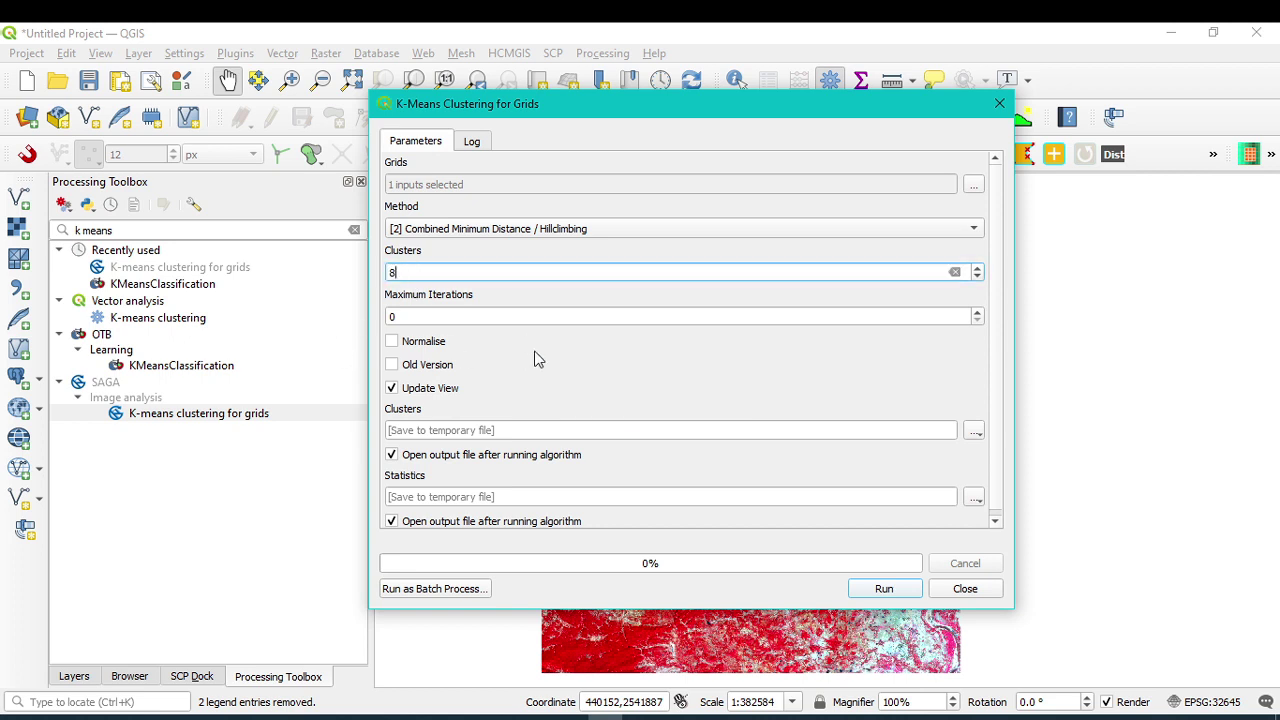
pyautogui.doubleClick(397, 318)
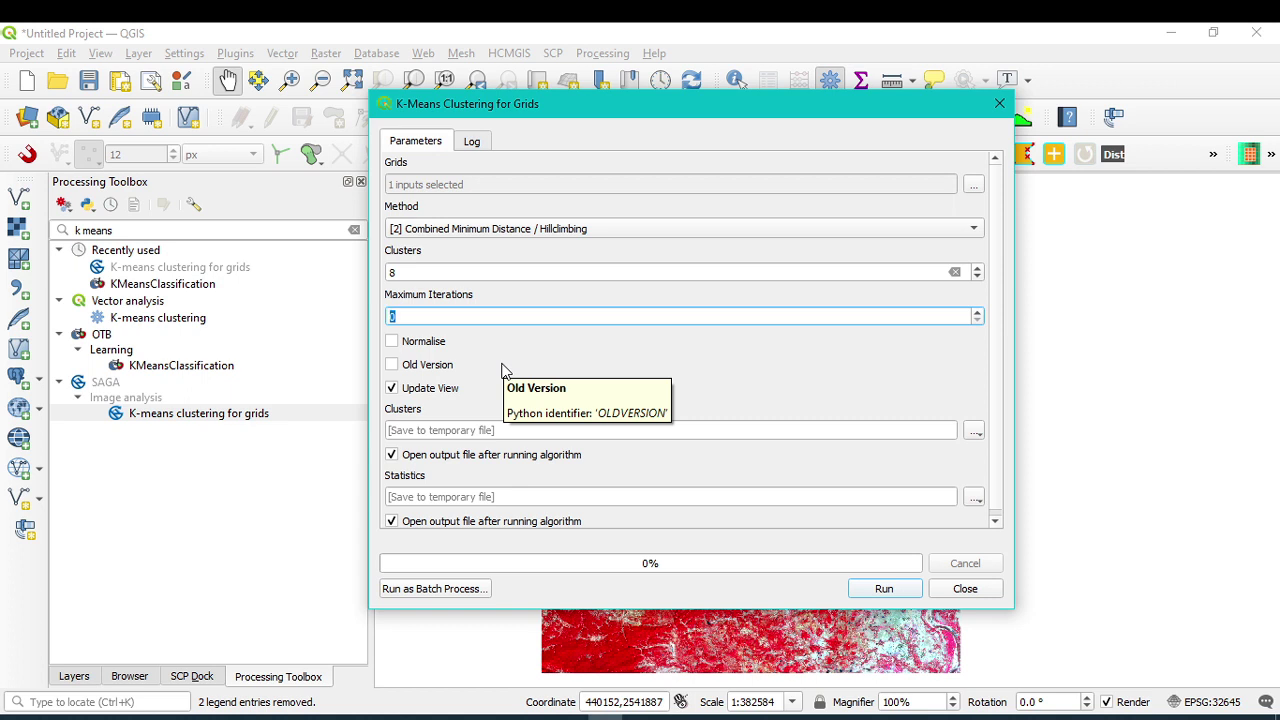
pyautogui.write('1')
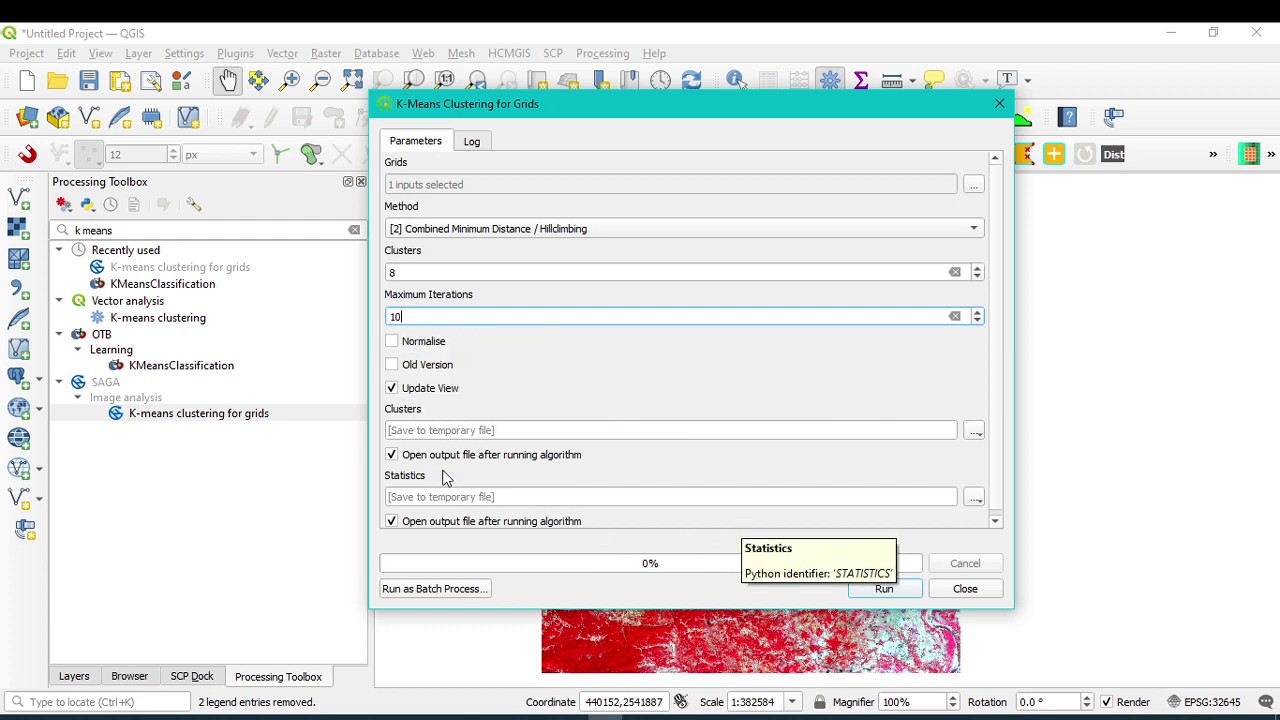
# - Save the clusters output as K_clustaring in SDAT format in the L8 folder and run the K-means clustering
pyautogui.click(975, 432)
pyautogui.click(1036, 480)
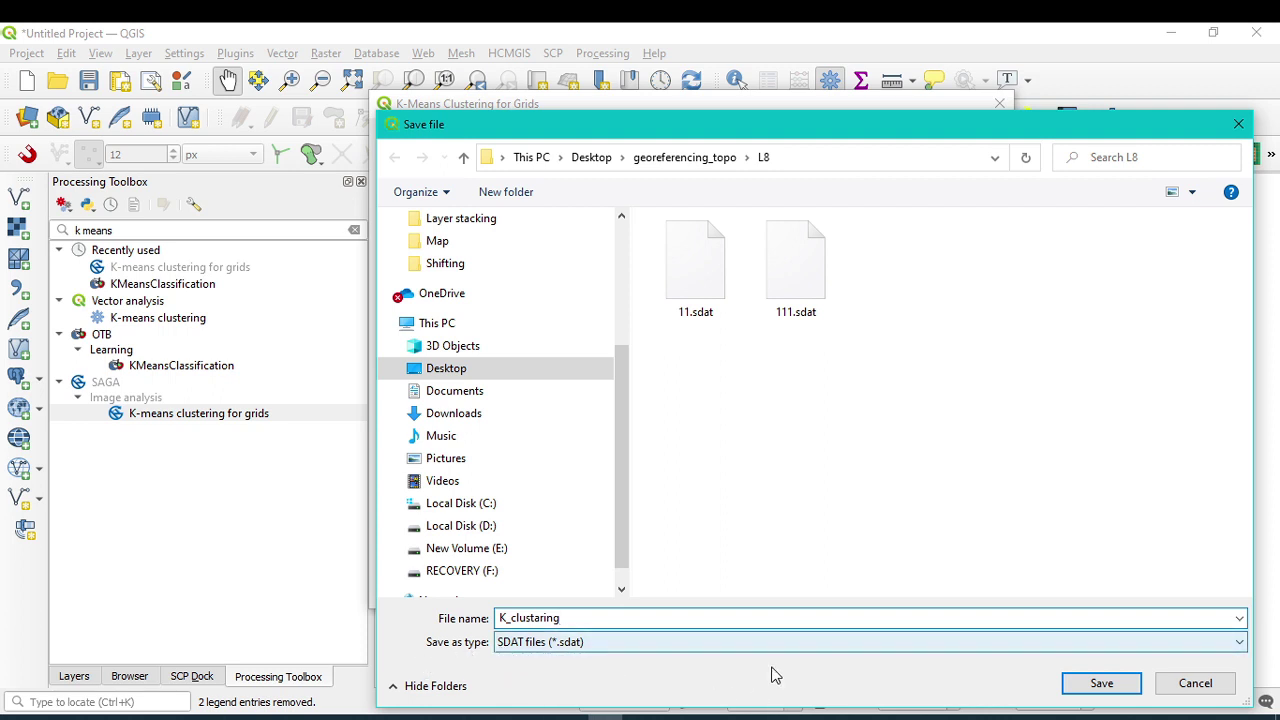
pyautogui.click(1101, 684)
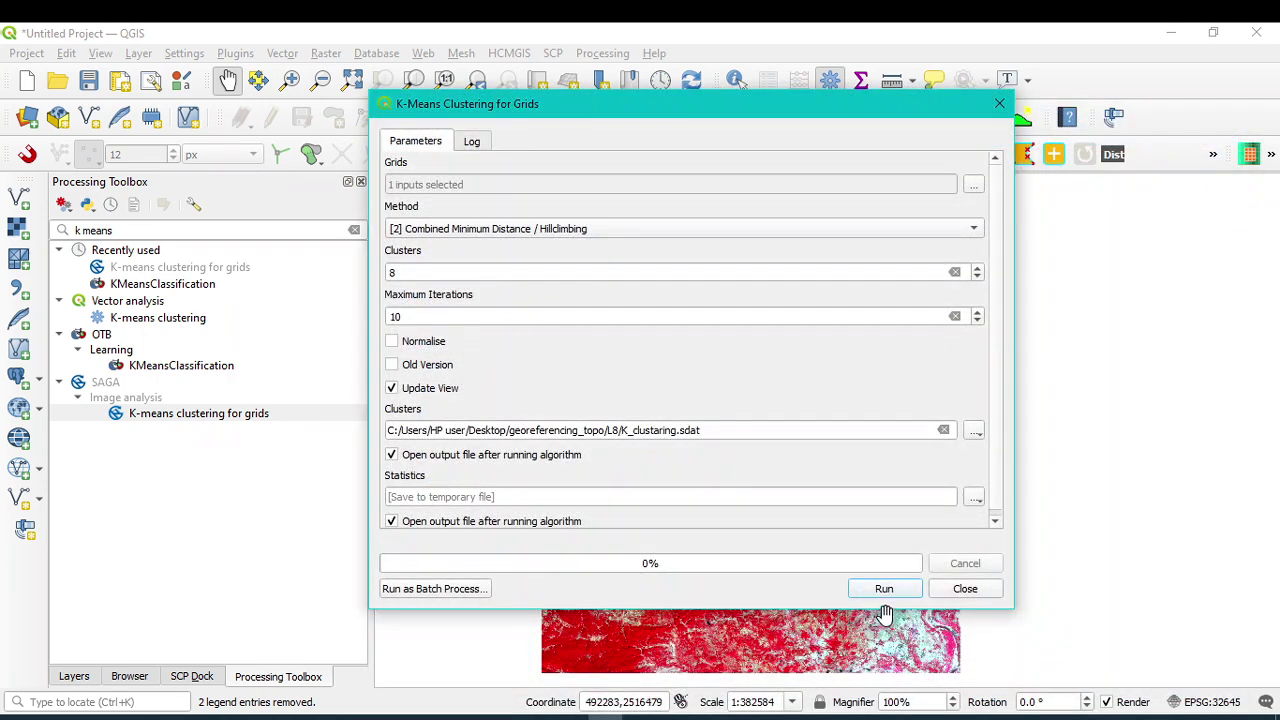
pyautogui.click(884, 590)
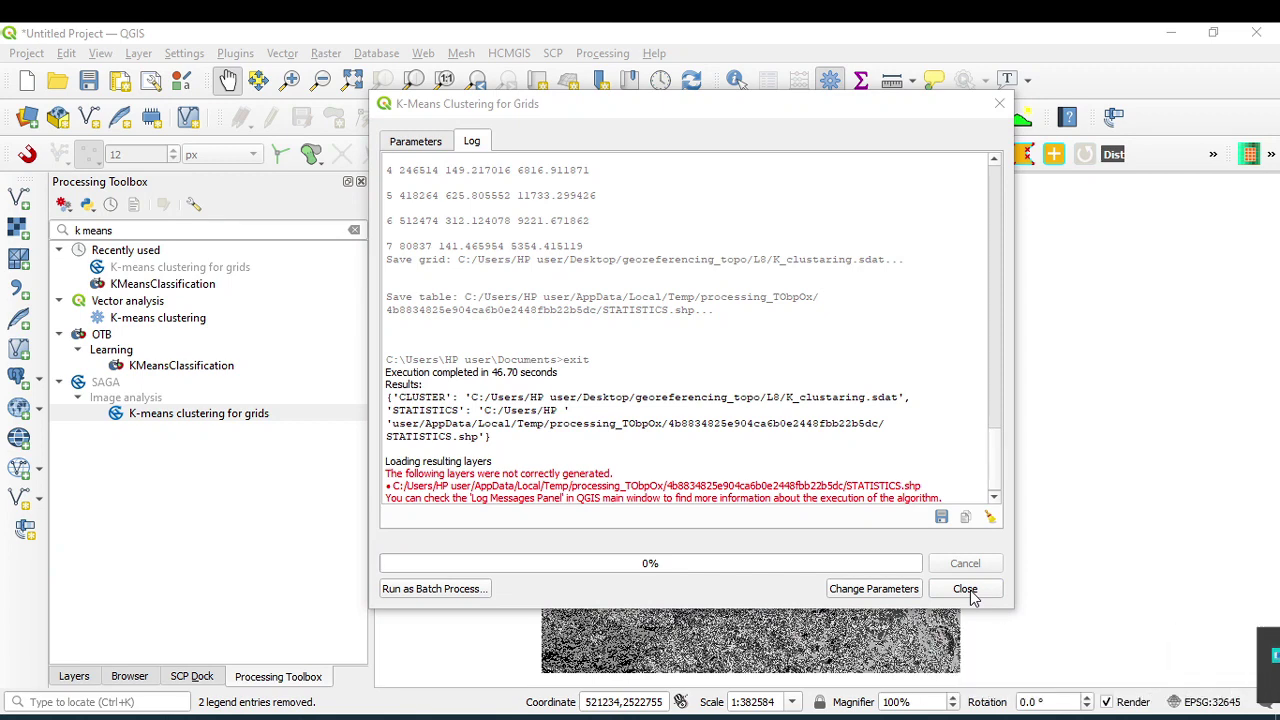
pyautogui.click(965, 589)
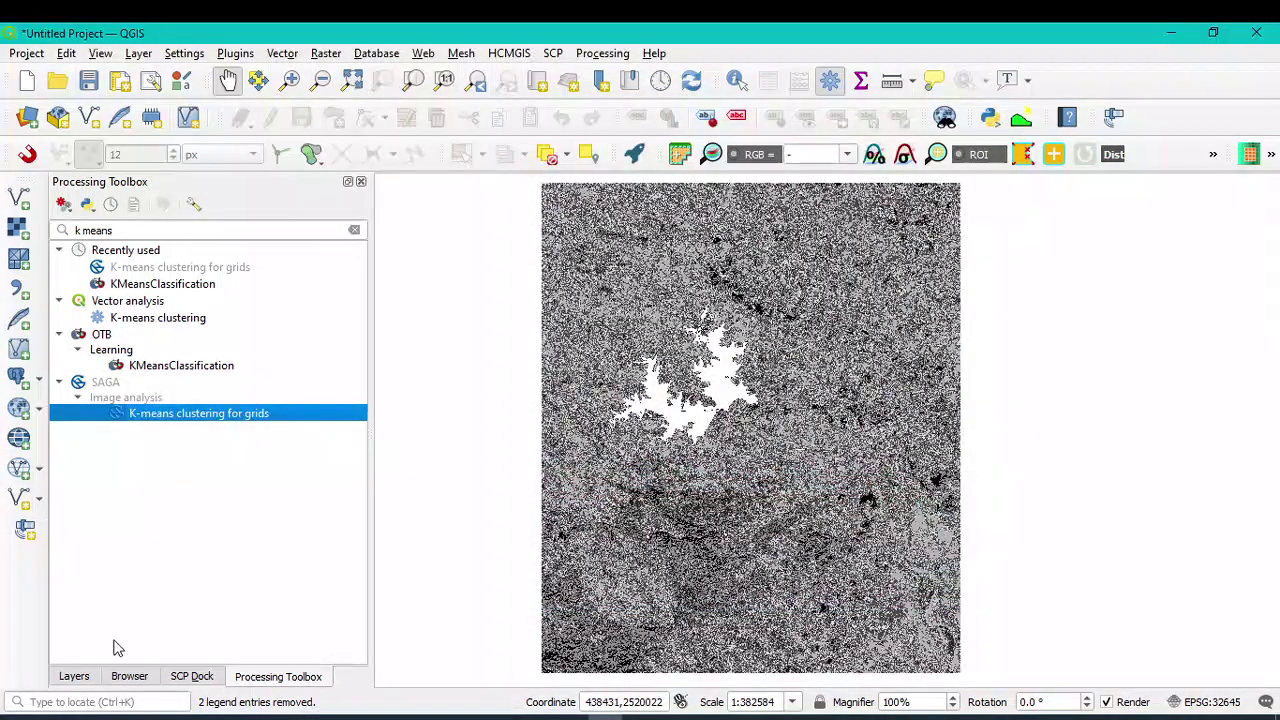
# - Render the K_clustaring layer as Paletted/Unique values on Band 1, classified with random colors
pyautogui.click(76, 677)
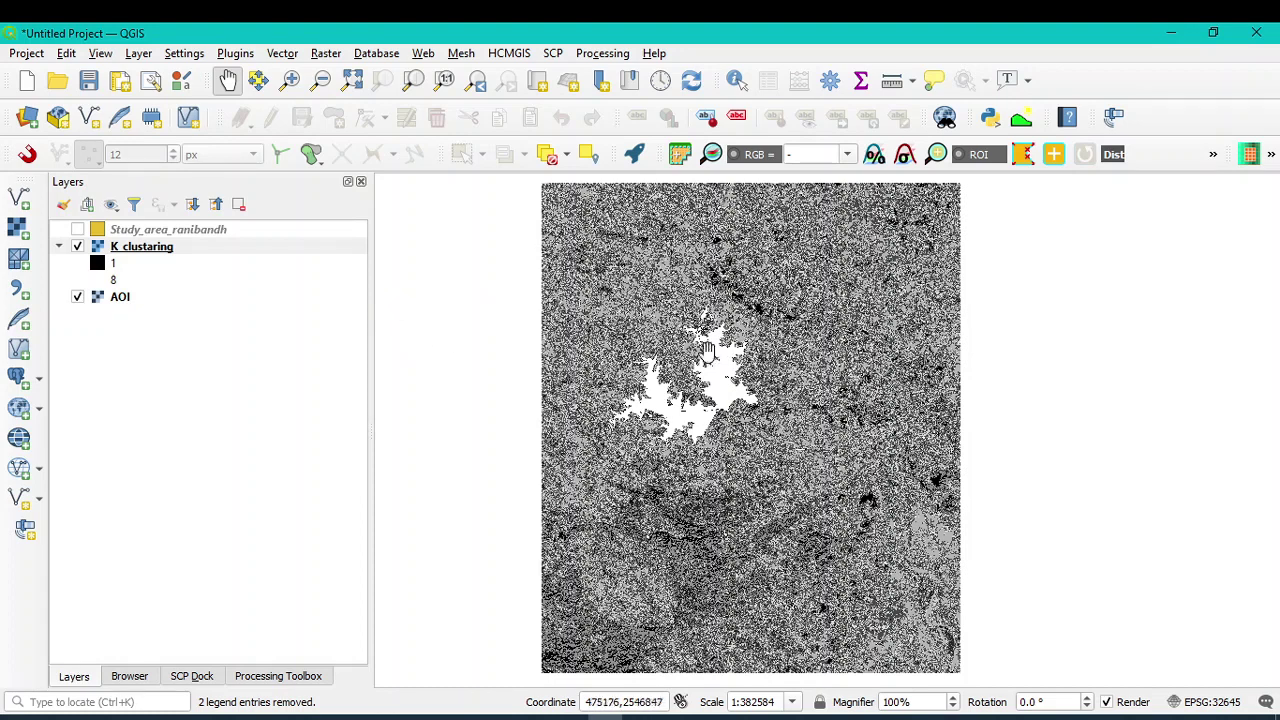
pyautogui.rightClick(141, 248)
pyautogui.click(186, 592)
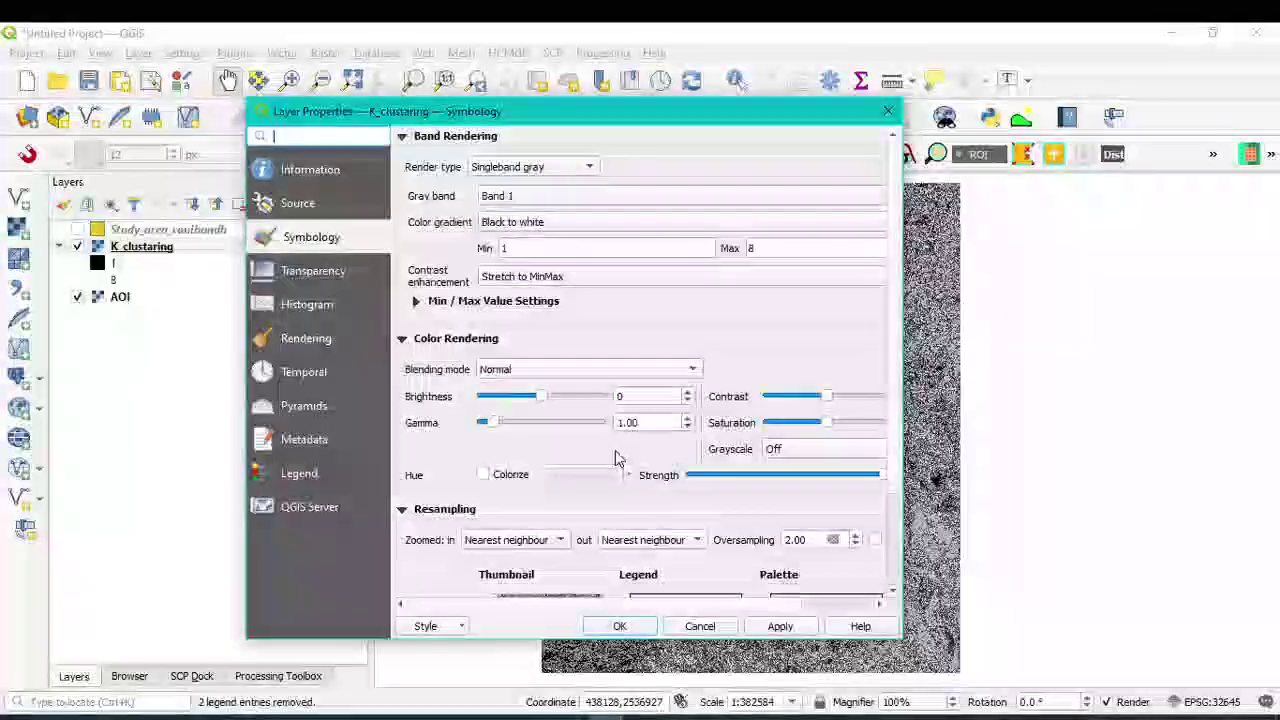
pyautogui.click(500, 175)
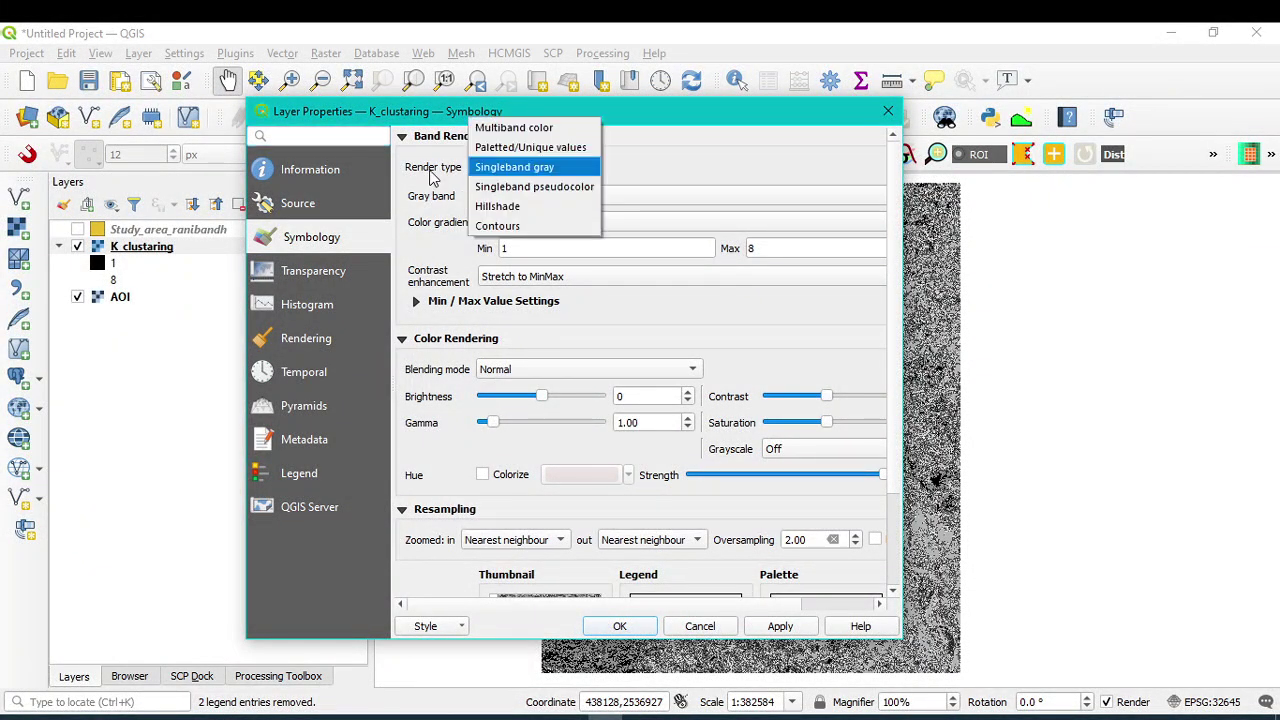
pyautogui.click(562, 150)
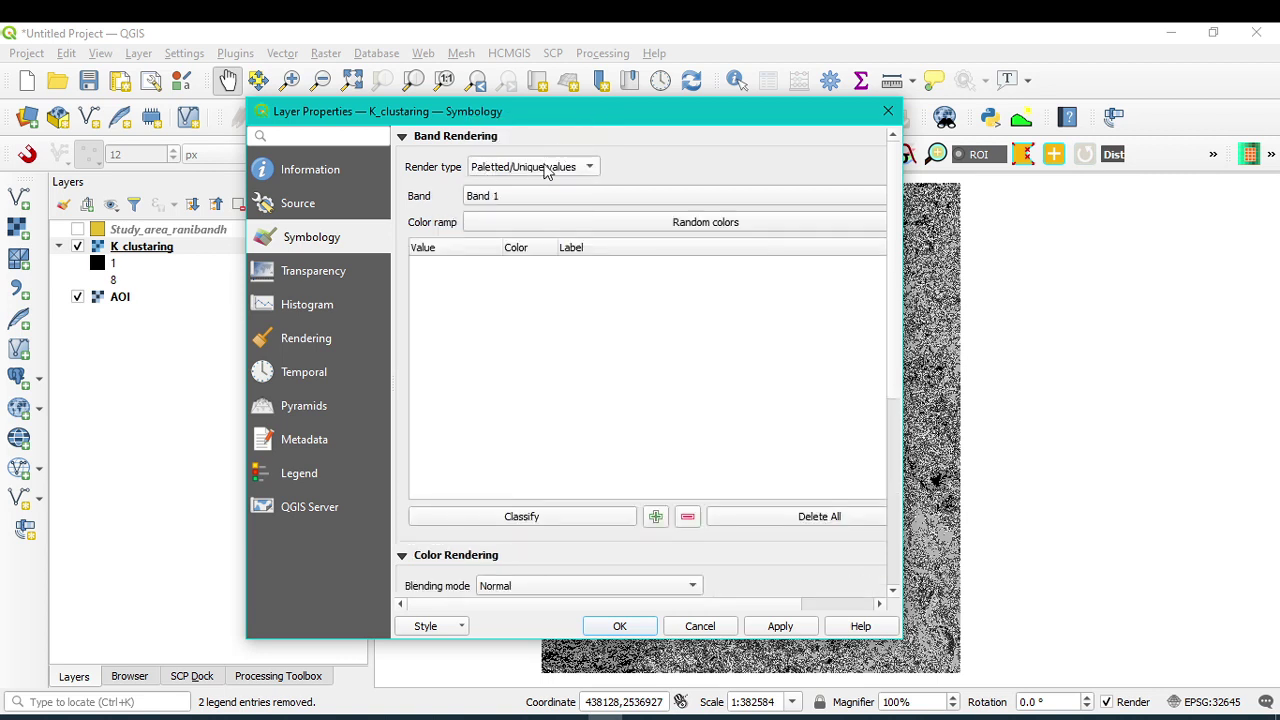
pyautogui.click(527, 517)
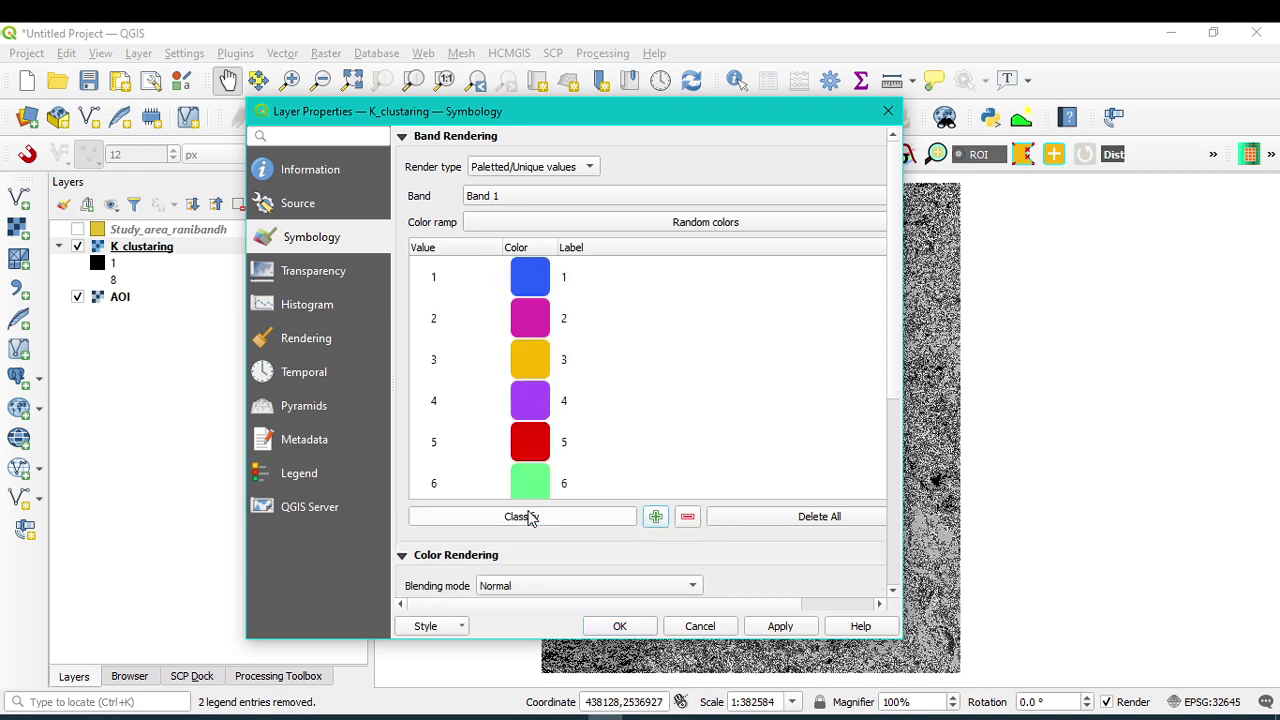
pyautogui.scroll(-1, 546, 288)
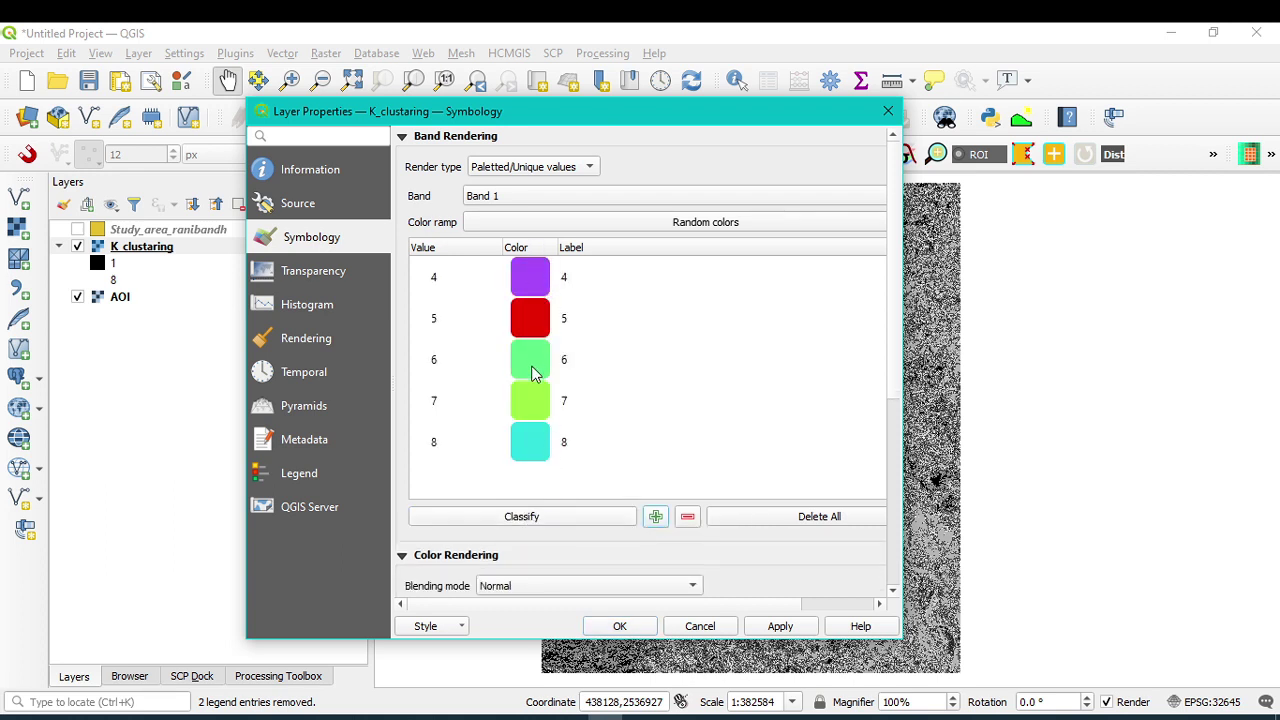
pyautogui.scroll(1, 531, 372)
pyautogui.scroll(-1, 540, 392)
pyautogui.click(785, 633)
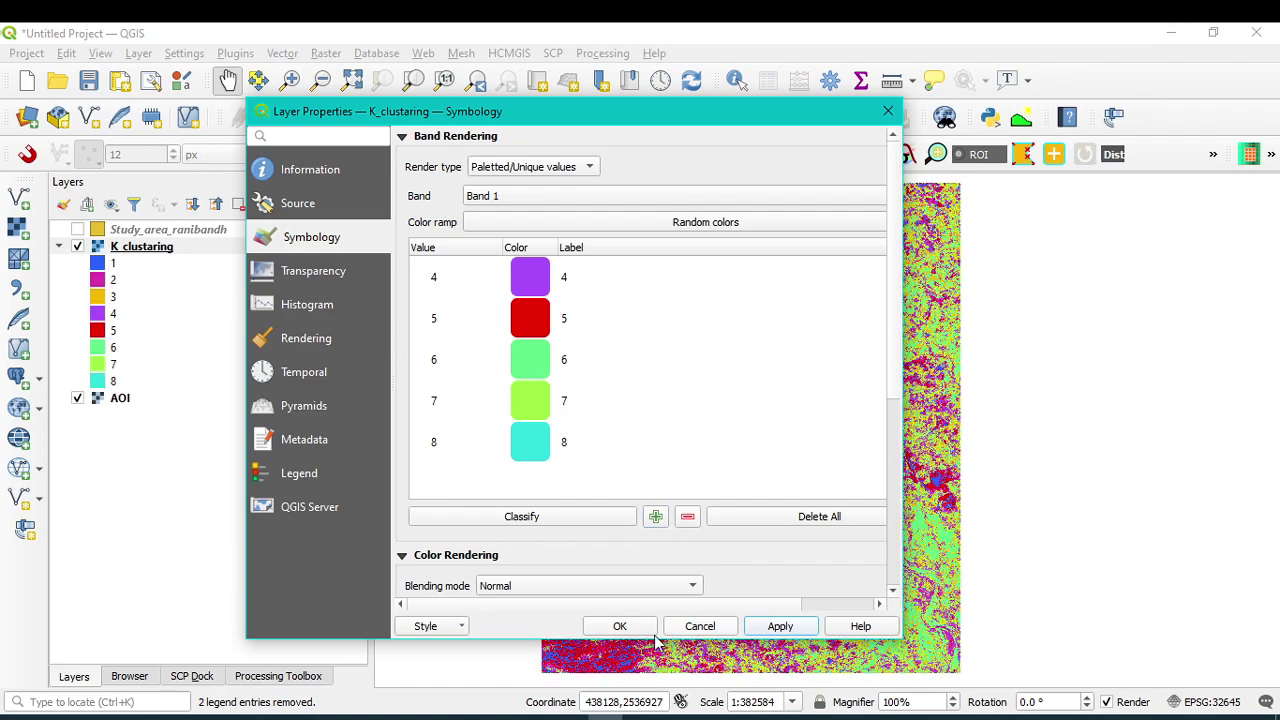
pyautogui.click(625, 628)
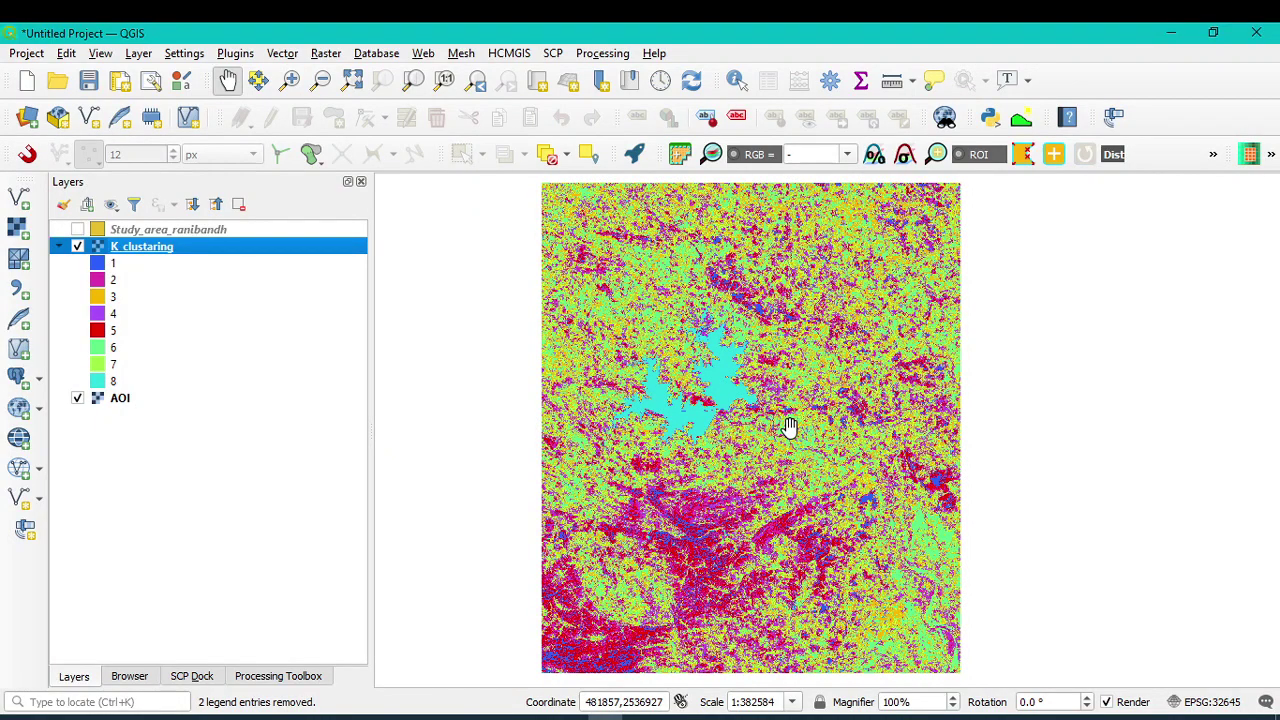
# - Examine the clustered classes around the reservoir and make the AOI layer active
pyautogui.scroll(1, 731, 382)
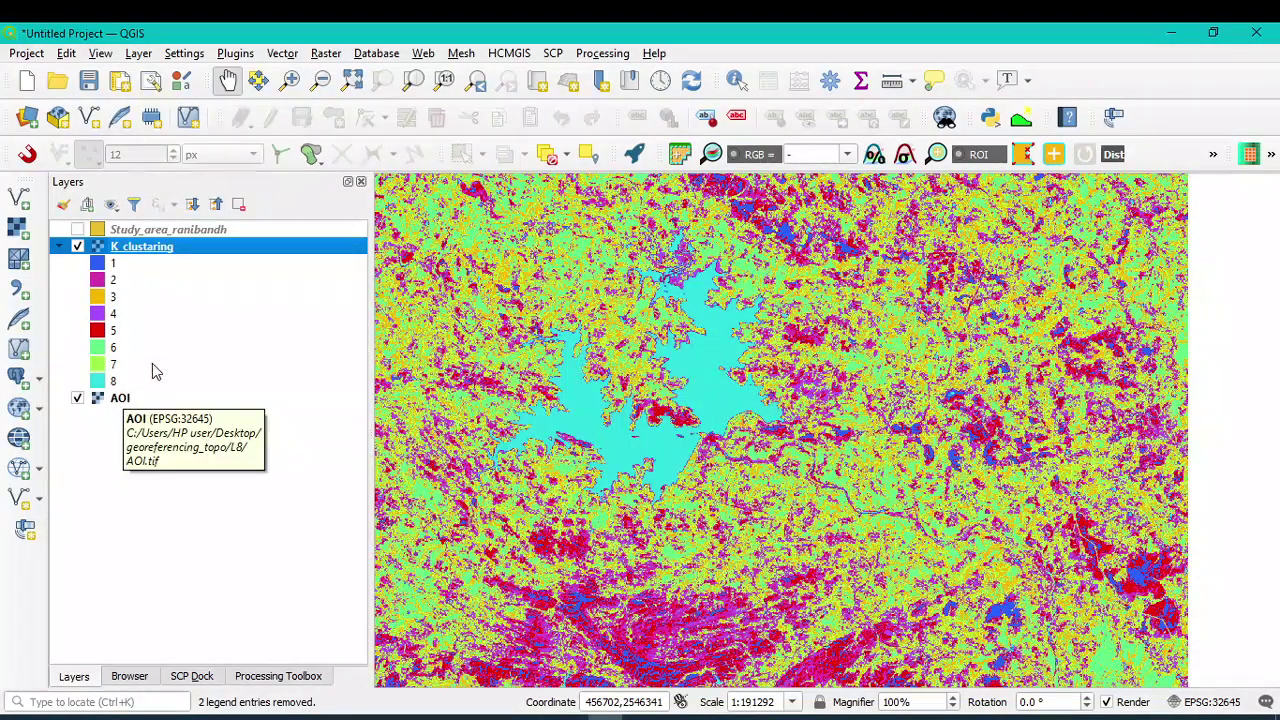
pyautogui.scroll(-1, 610, 445)
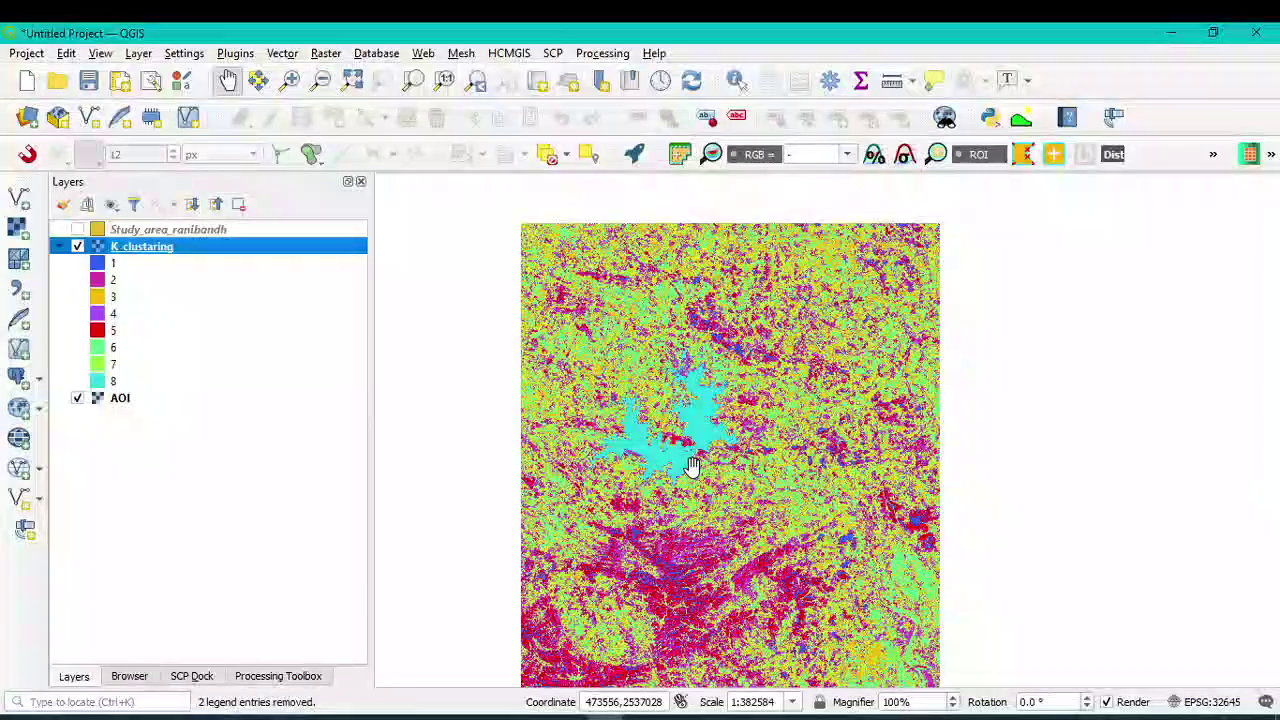
pyautogui.moveTo(679, 503); pyautogui.dragTo(658, 458)
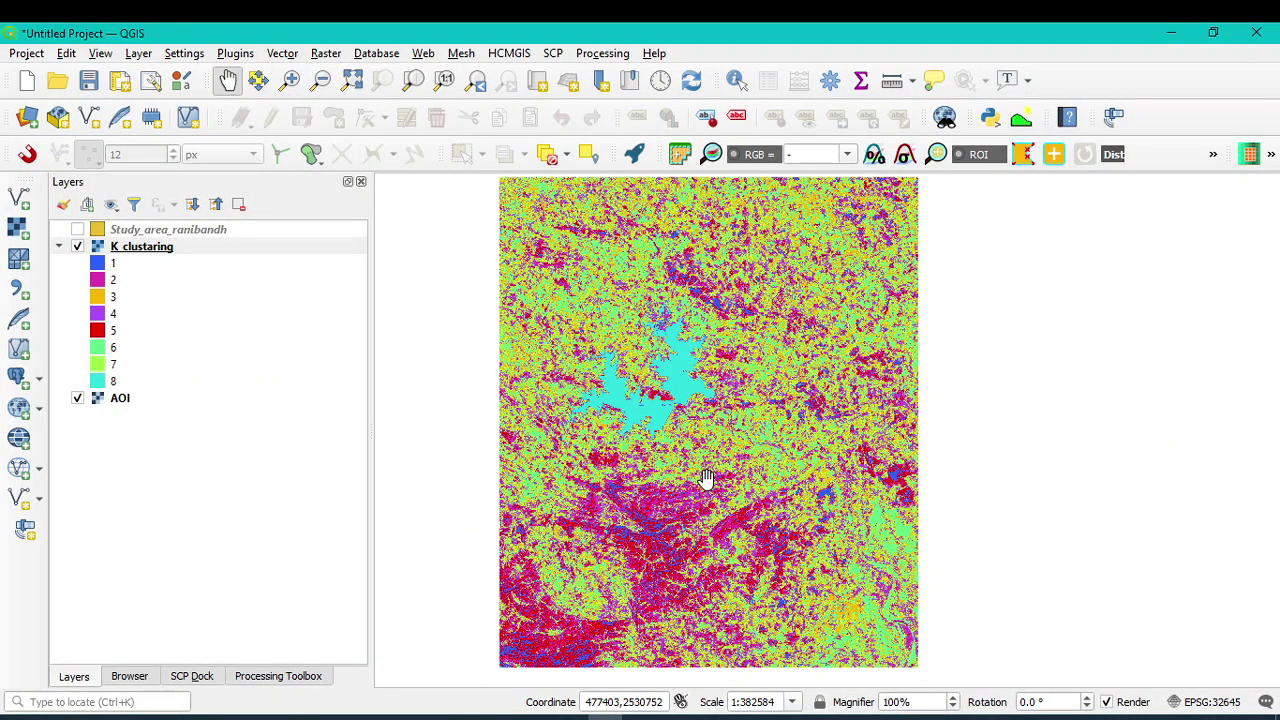
pyautogui.click(120, 398)
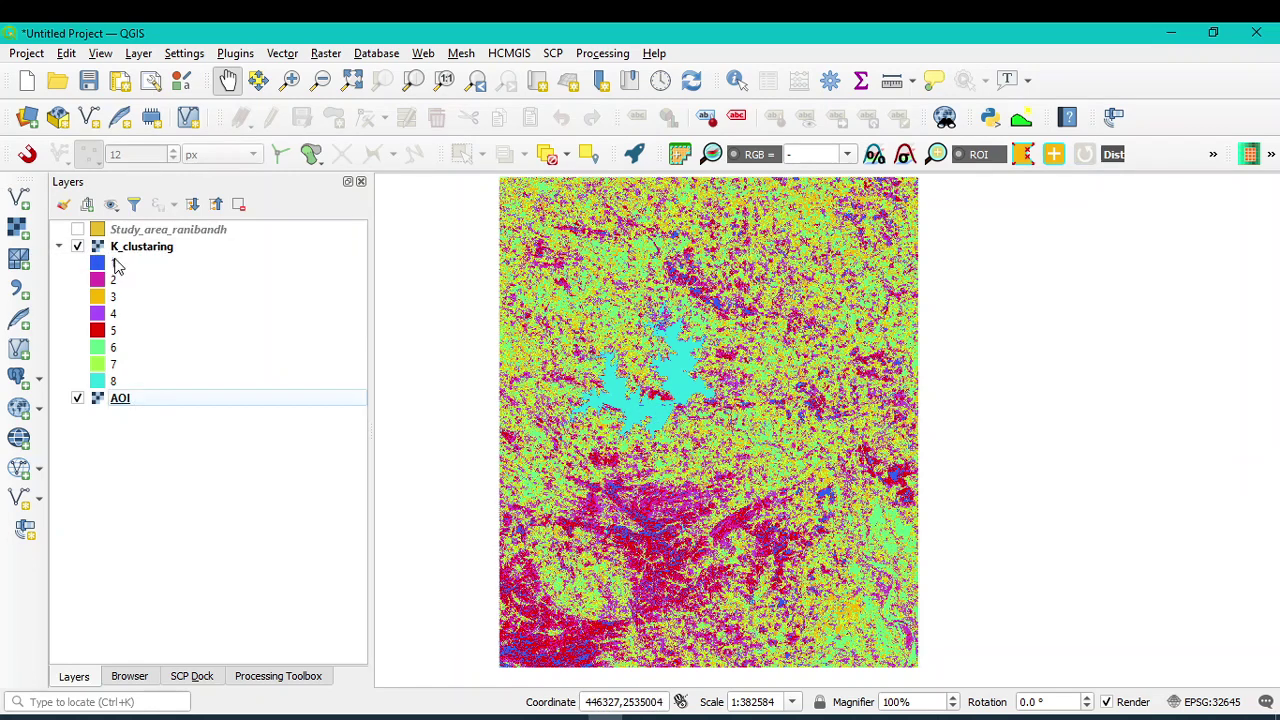
# - Compare the reservoir area in the AOI image with the K_clustaring classes by toggling the clustered layer's visibility
pyautogui.click(78, 247)
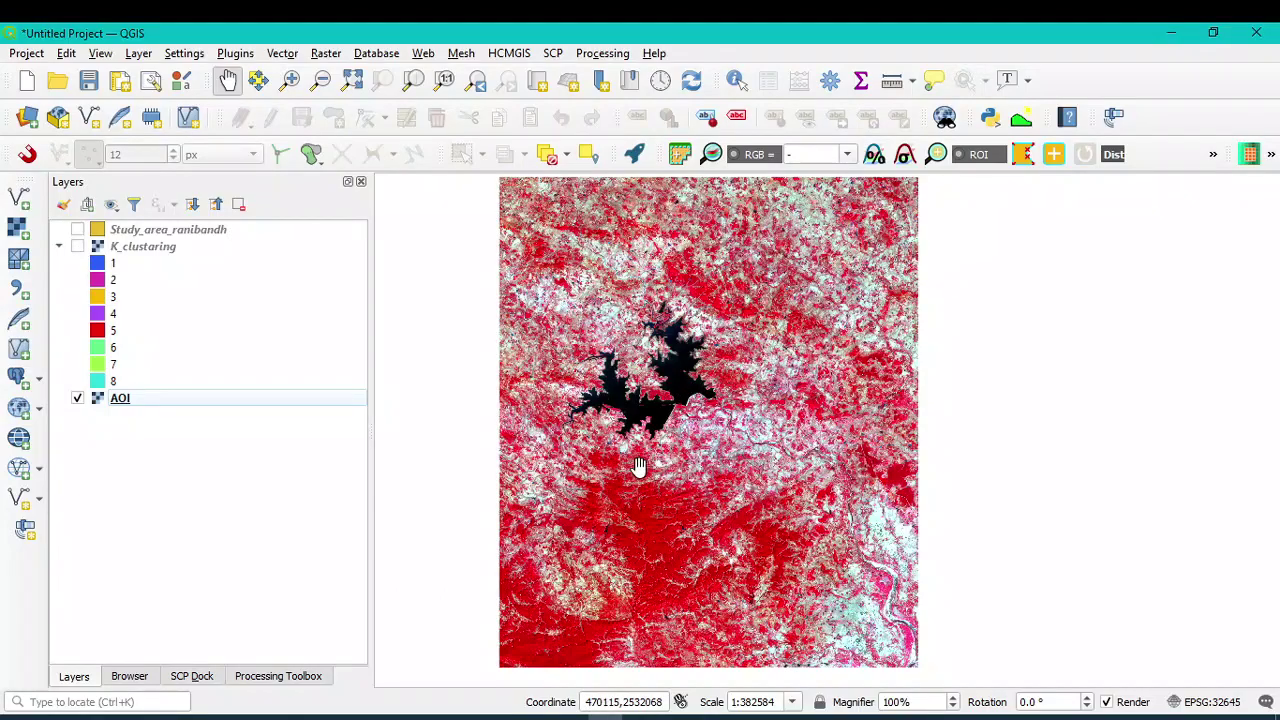
pyautogui.scroll(2, 630, 420)
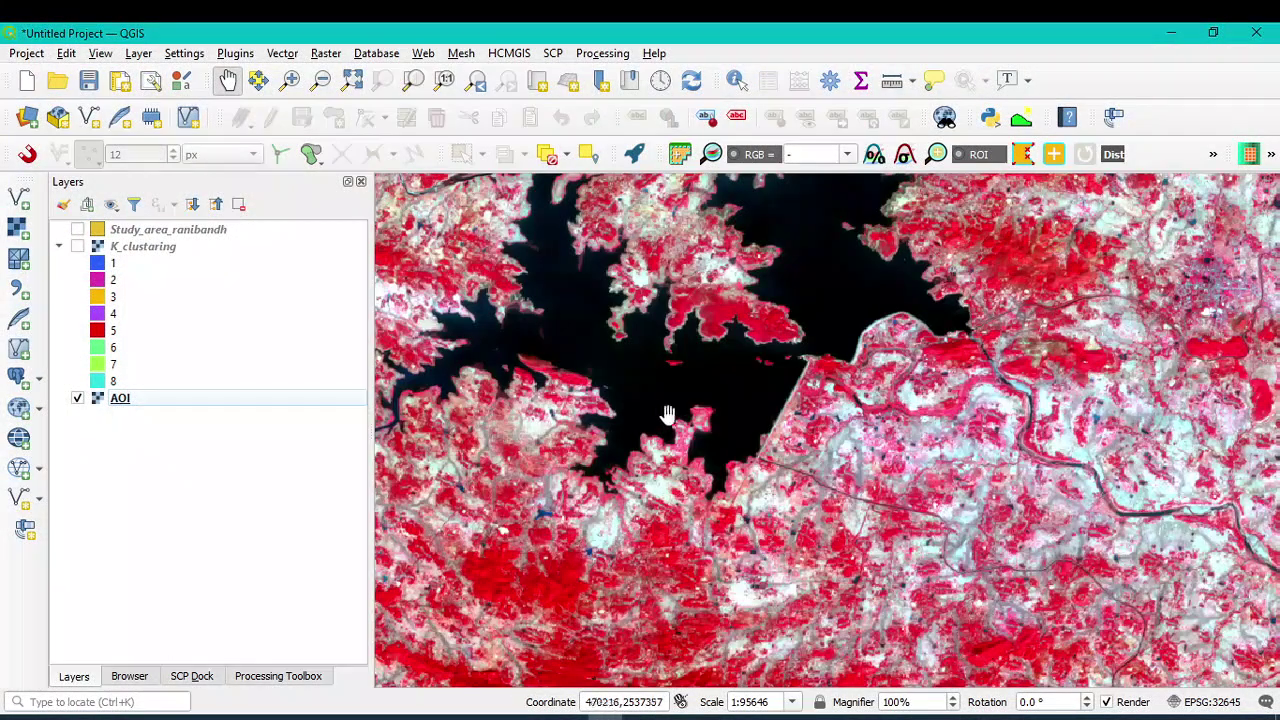
pyautogui.moveTo(681, 342); pyautogui.dragTo(688, 497)
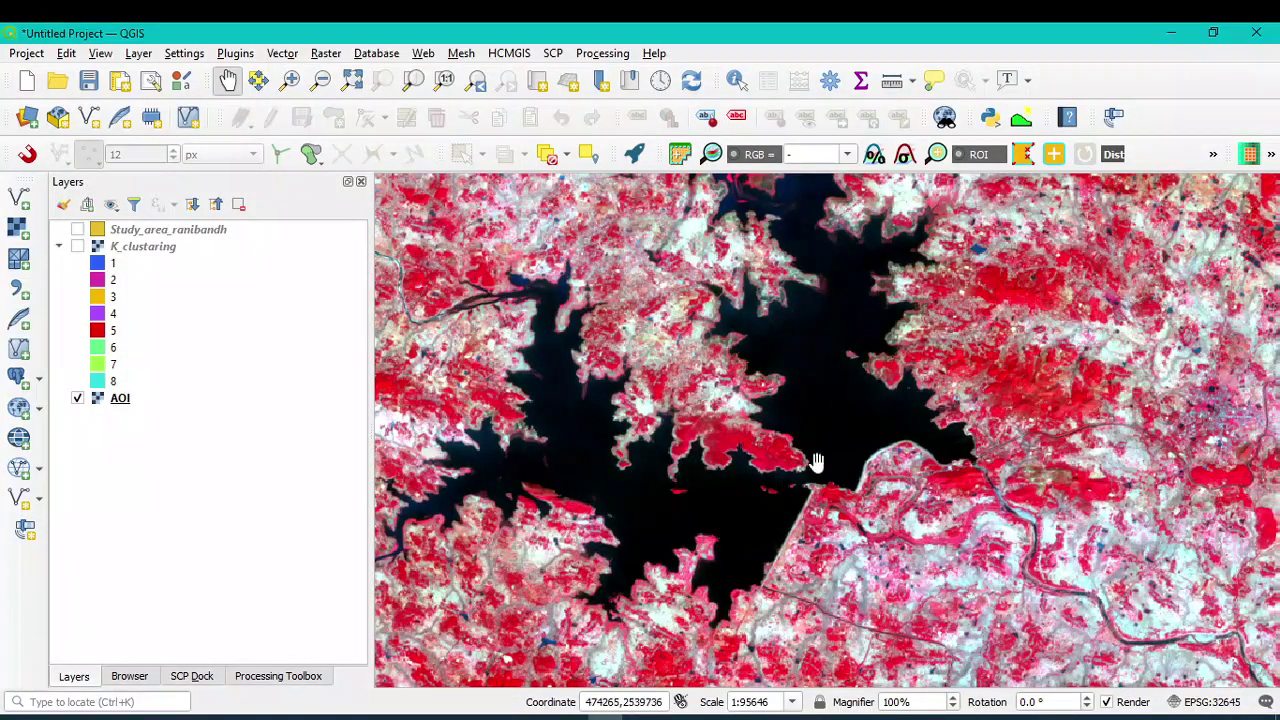
pyautogui.click(78, 247)
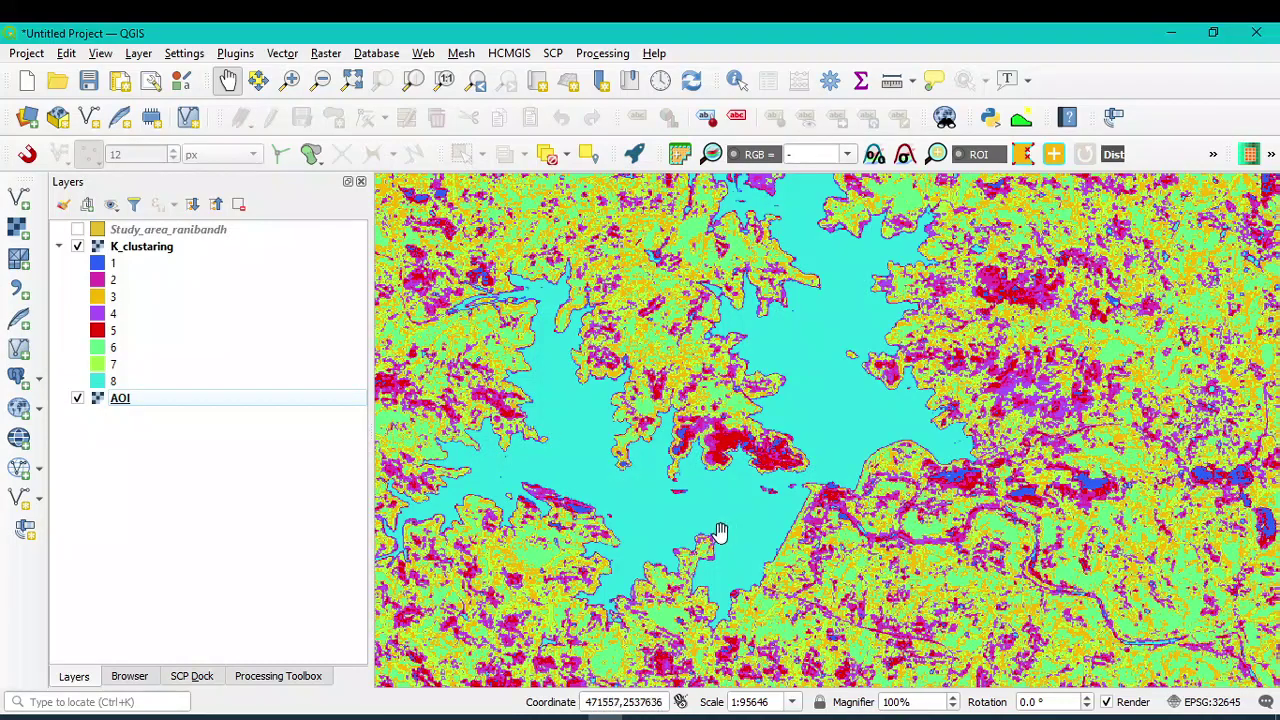
# - Recolor class 8 of K_clustaring dark blue (#1124ce), label it water body, and apply the symbology
pyautogui.doubleClick(100, 385)
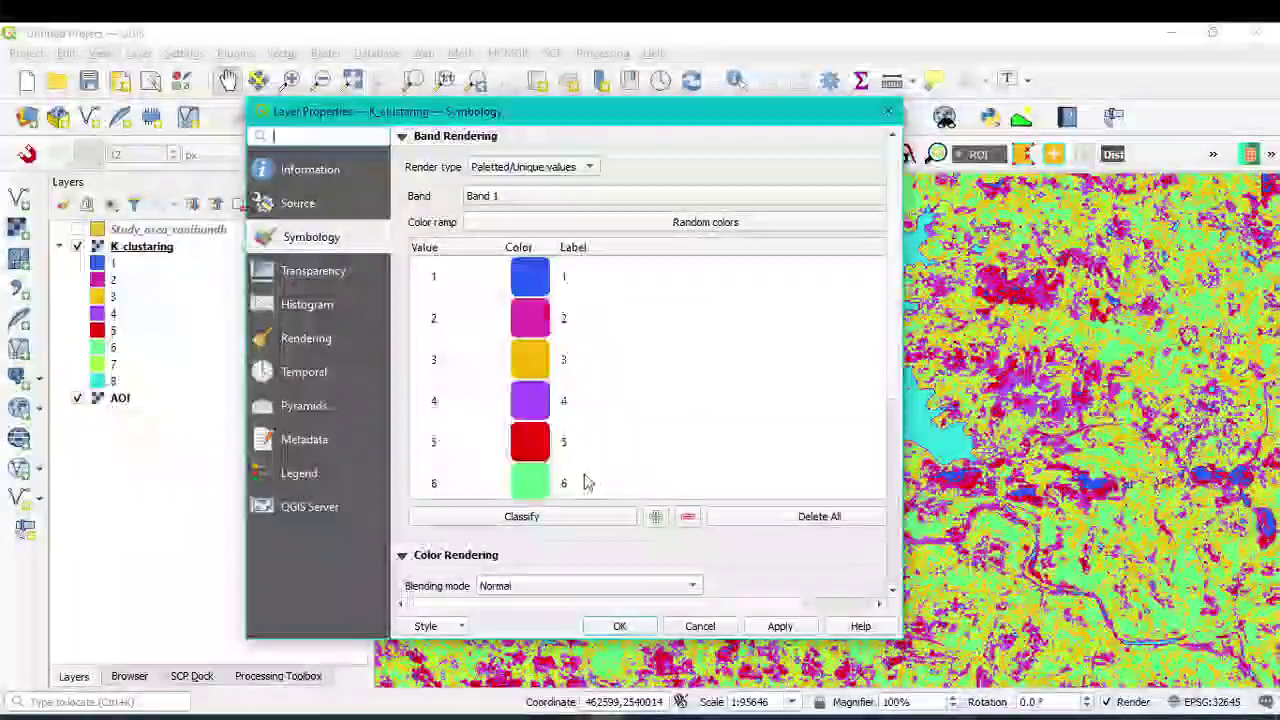
pyautogui.scroll(-1, 587, 483)
pyautogui.doubleClick(537, 443)
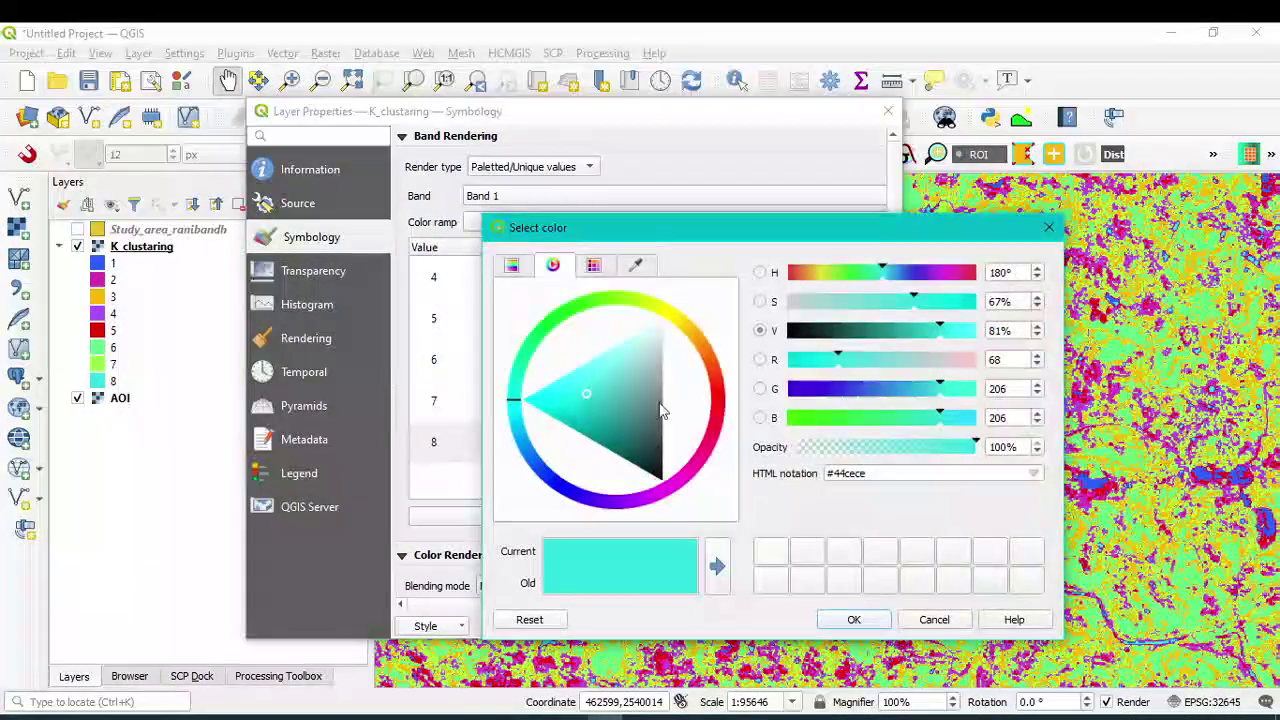
pyautogui.click(561, 490)
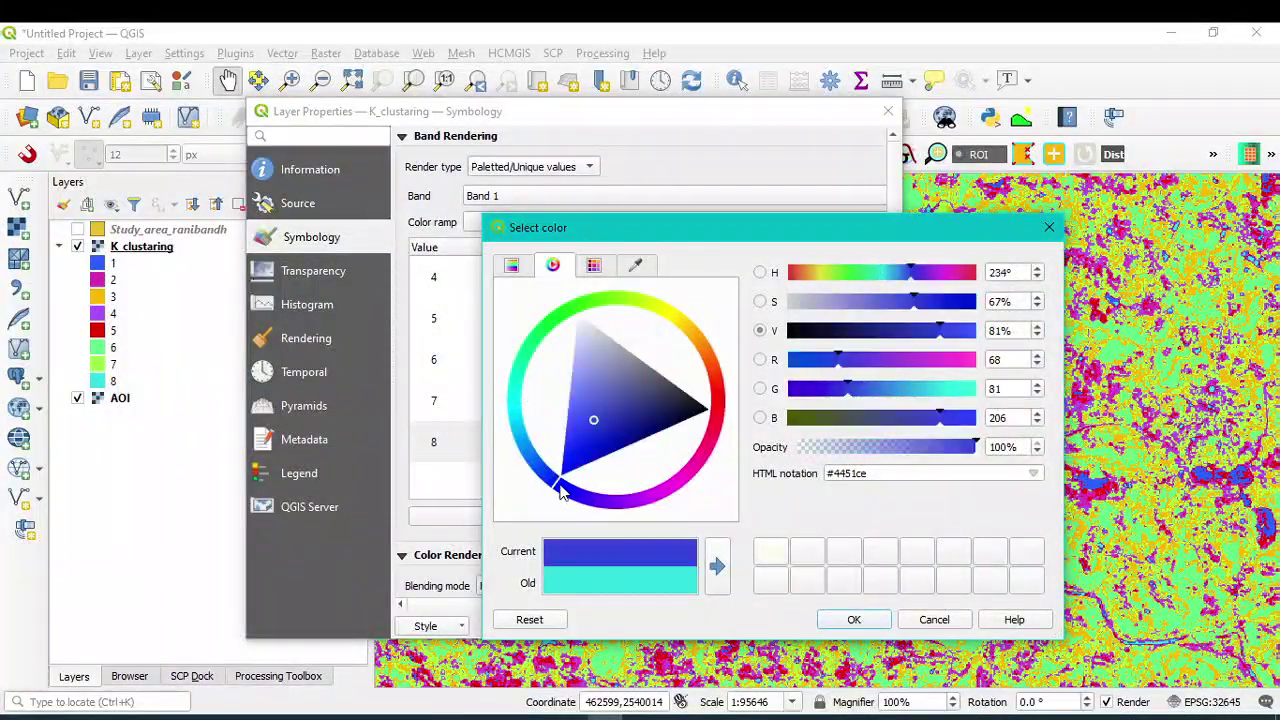
pyautogui.moveTo(950, 301); pyautogui.dragTo(960, 301)
pyautogui.click(854, 619)
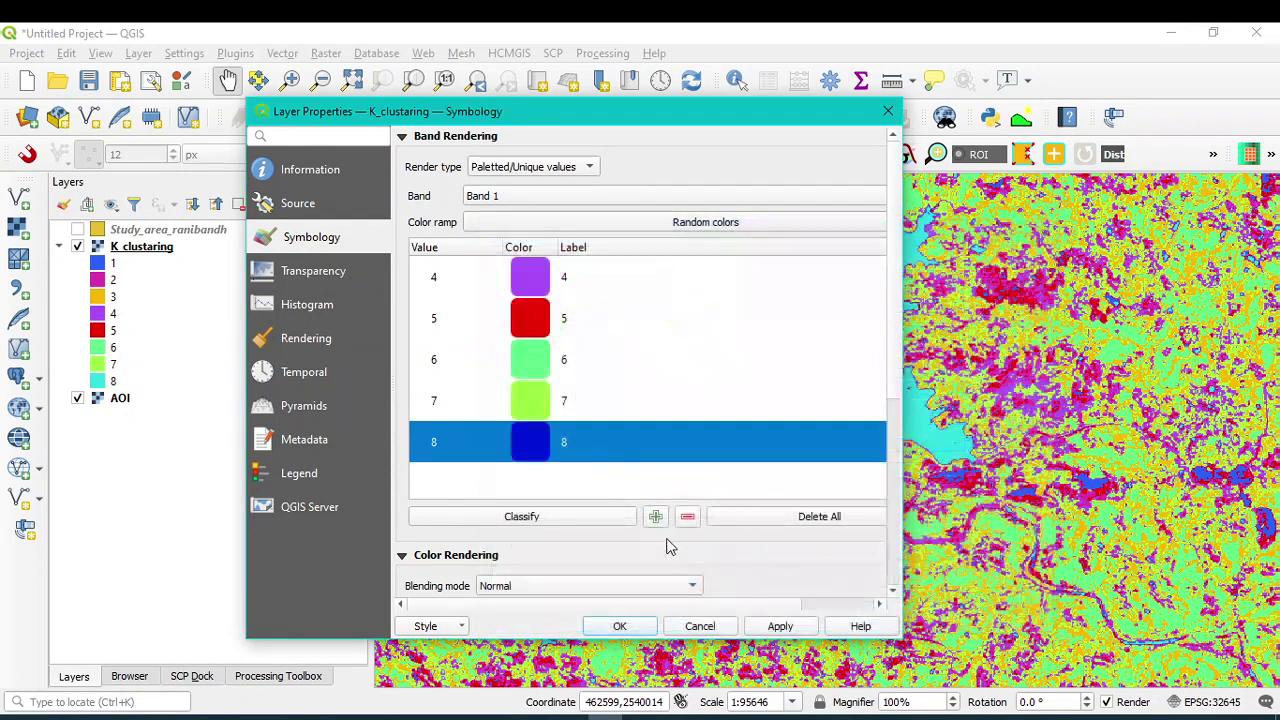
pyautogui.doubleClick(565, 447)
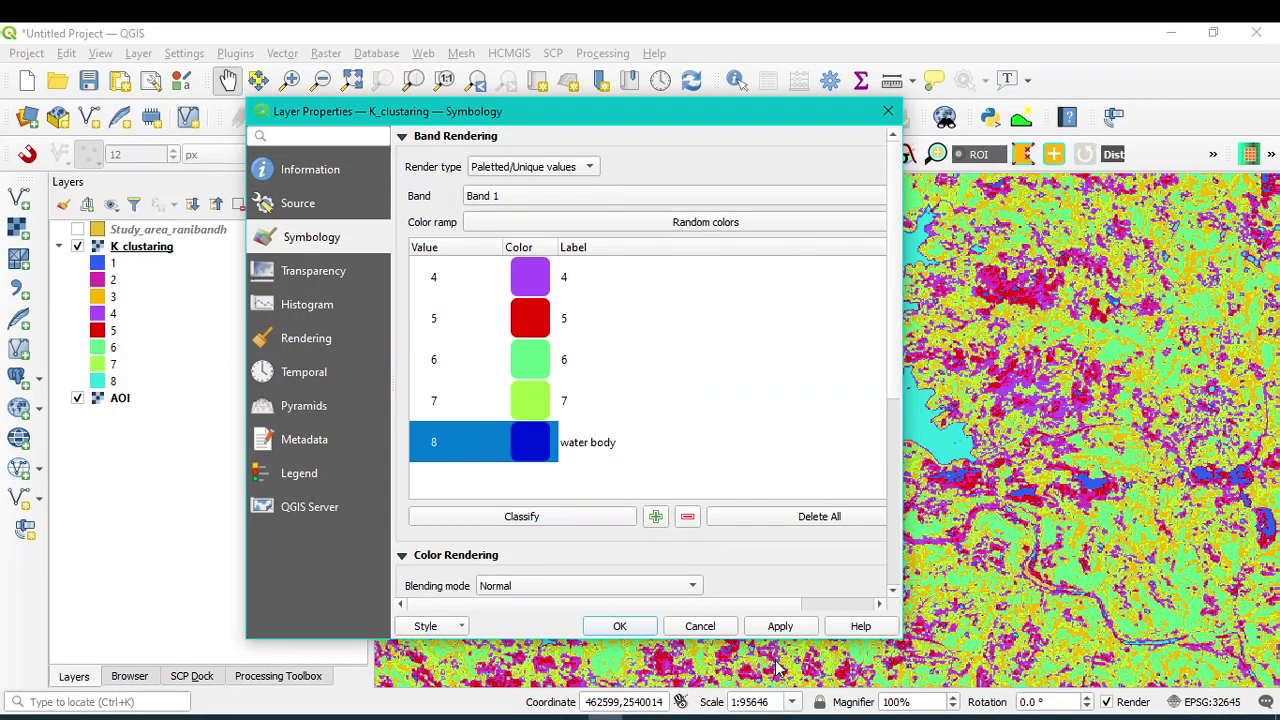
pyautogui.click(810, 626)
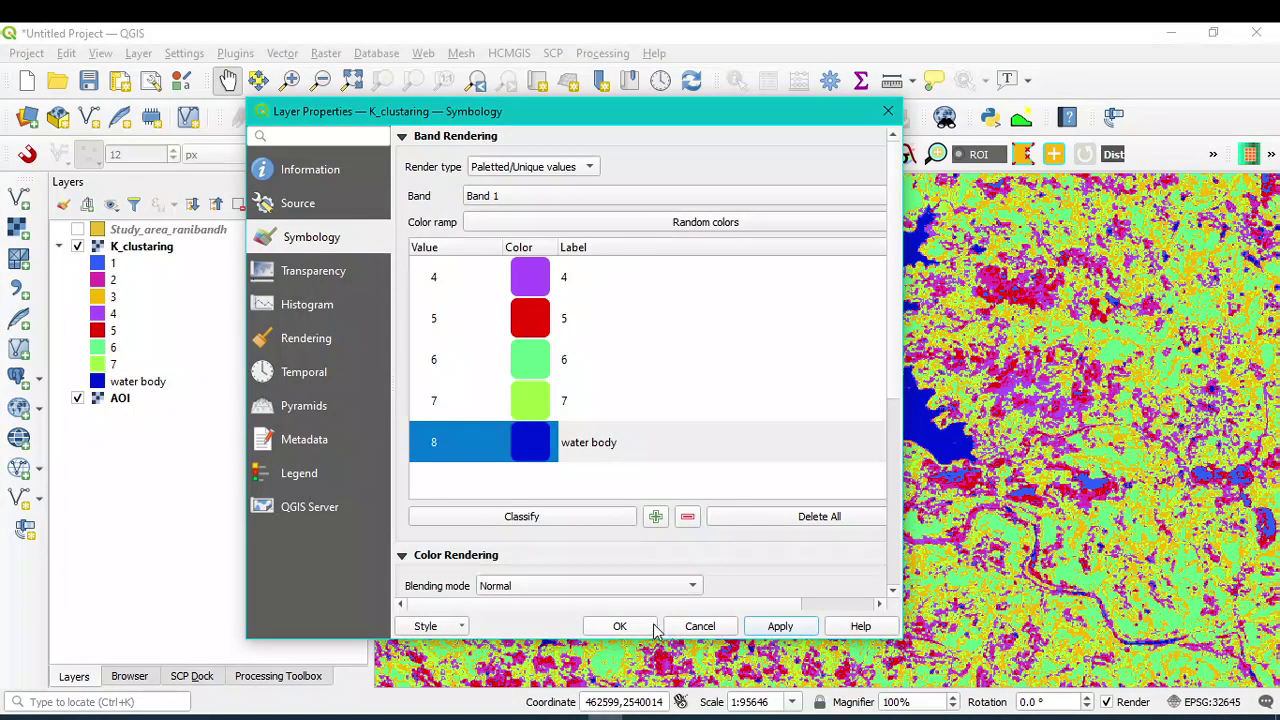
pyautogui.click(620, 626)
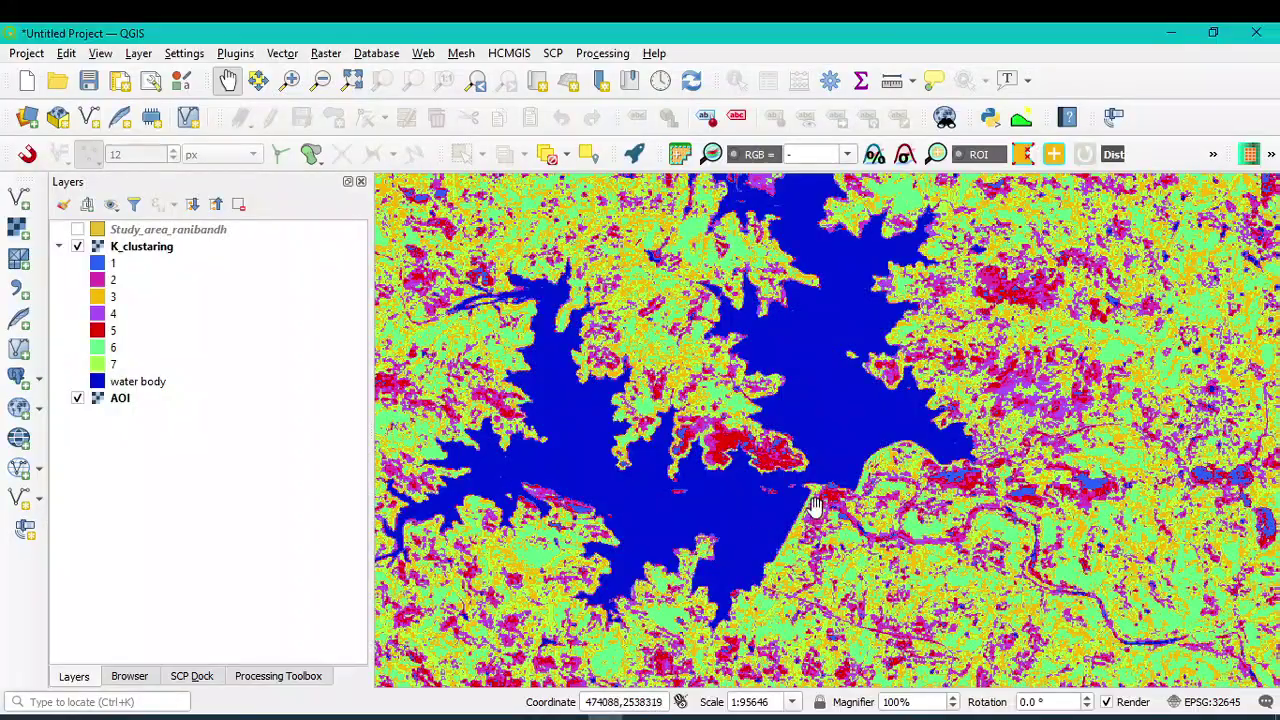
# - Compare K_clustaring with the AOI image over the densely vegetated red hills south of the reservoir
pyautogui.scroll(3, 700, 512)
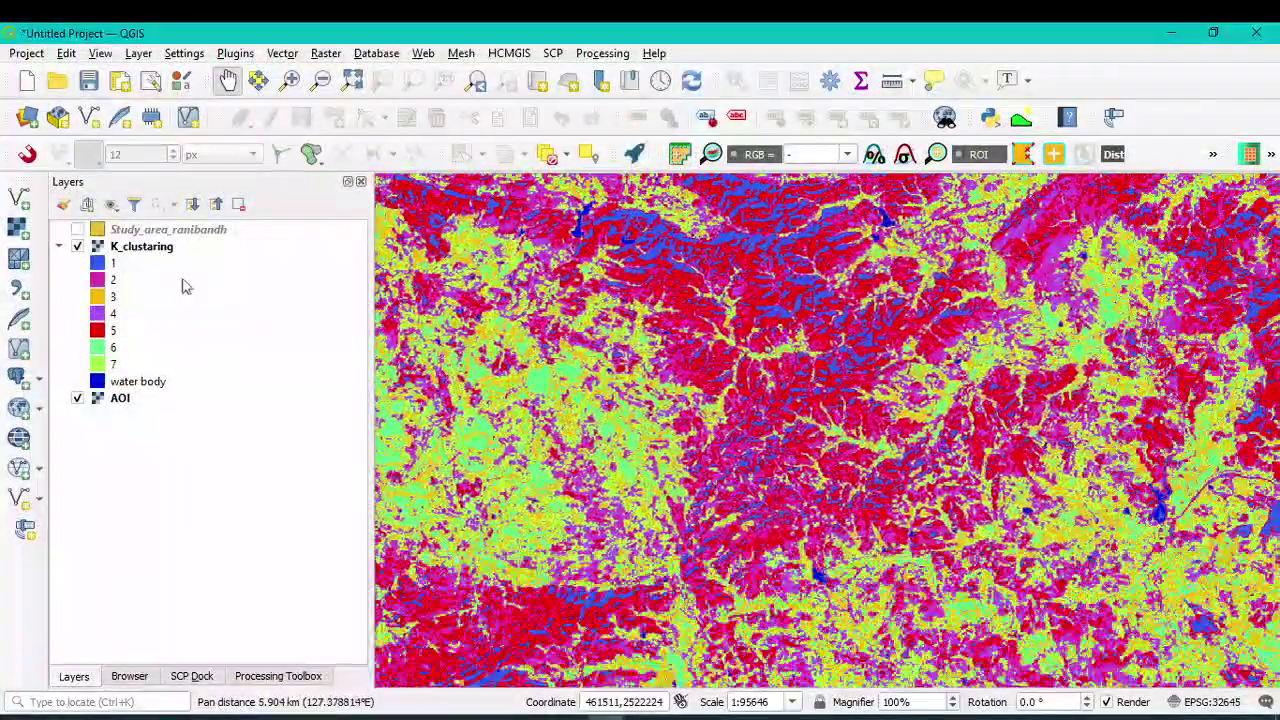
pyautogui.click(78, 247)
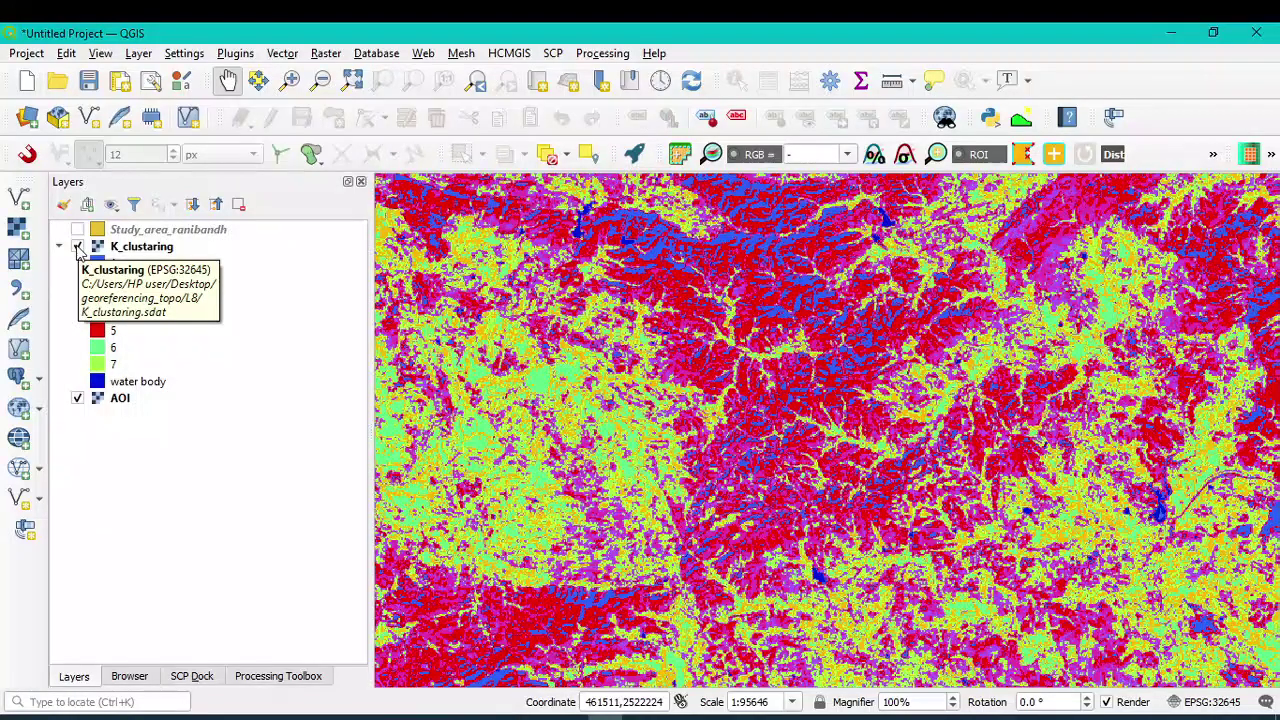
pyautogui.click(78, 247)
pyautogui.moveTo(789, 311); pyautogui.dragTo(742, 400)
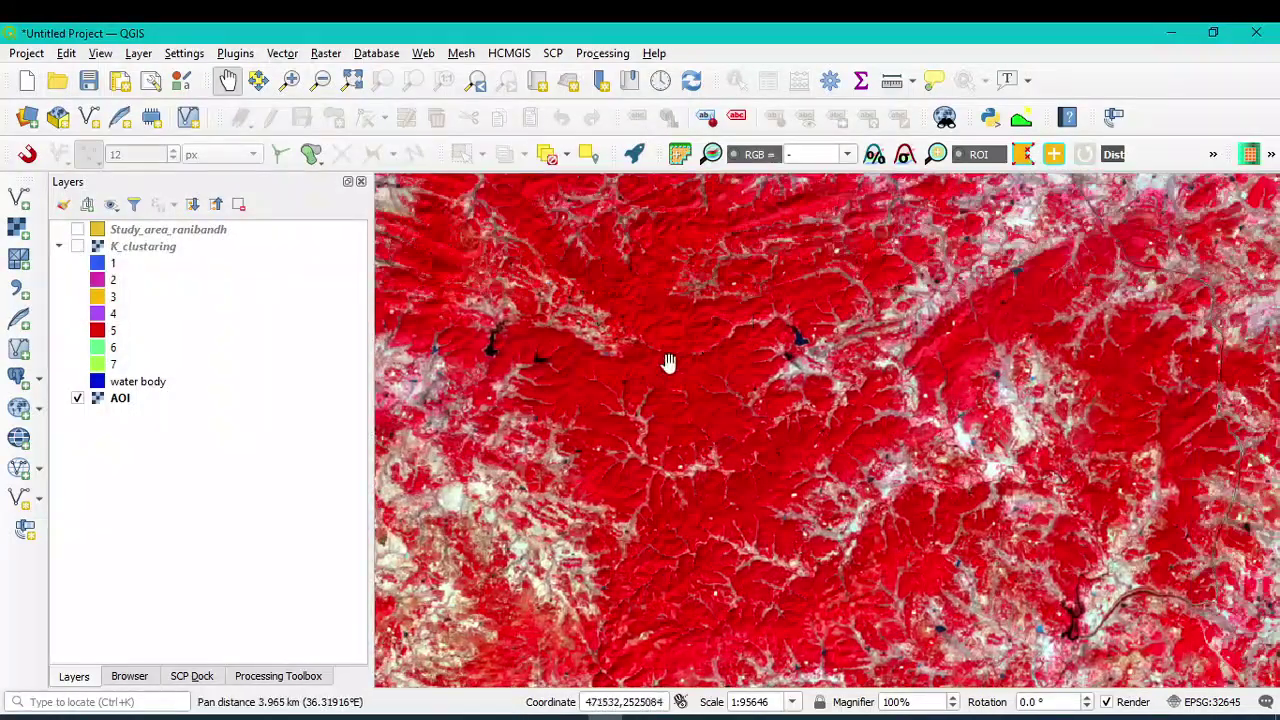
pyautogui.moveTo(700, 346); pyautogui.dragTo(700, 457)
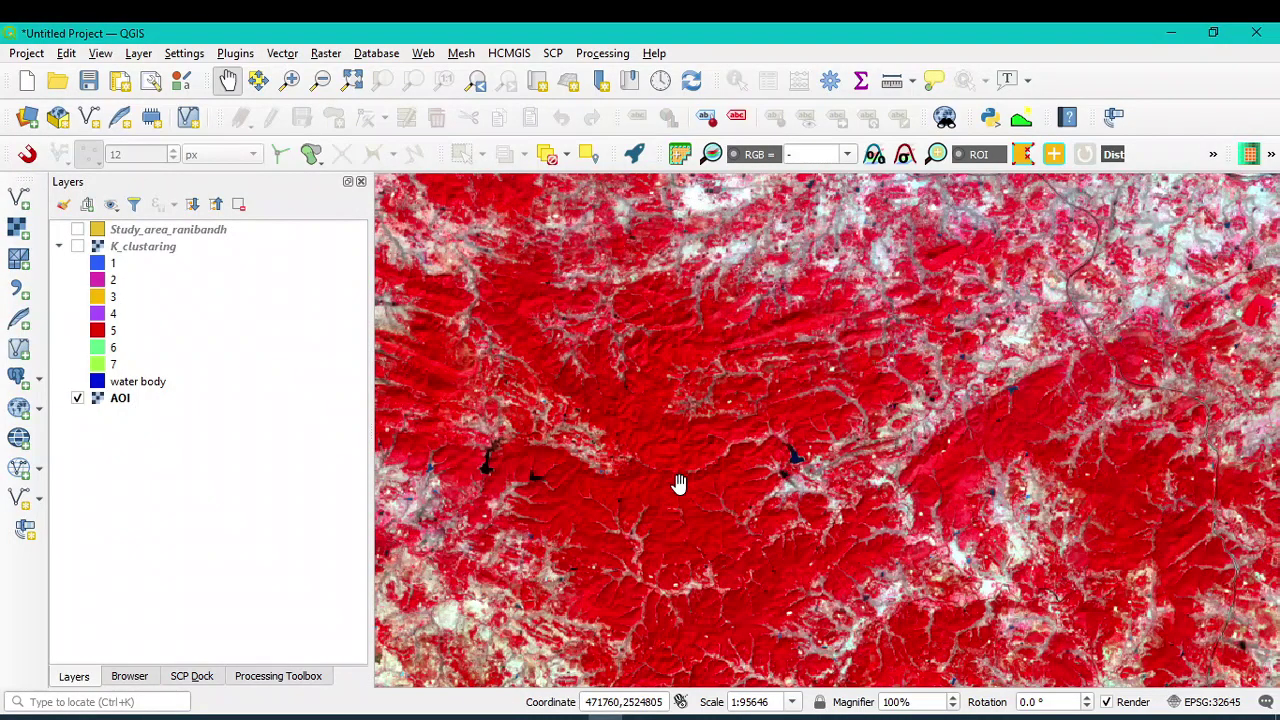
pyautogui.scroll(1, 679, 484)
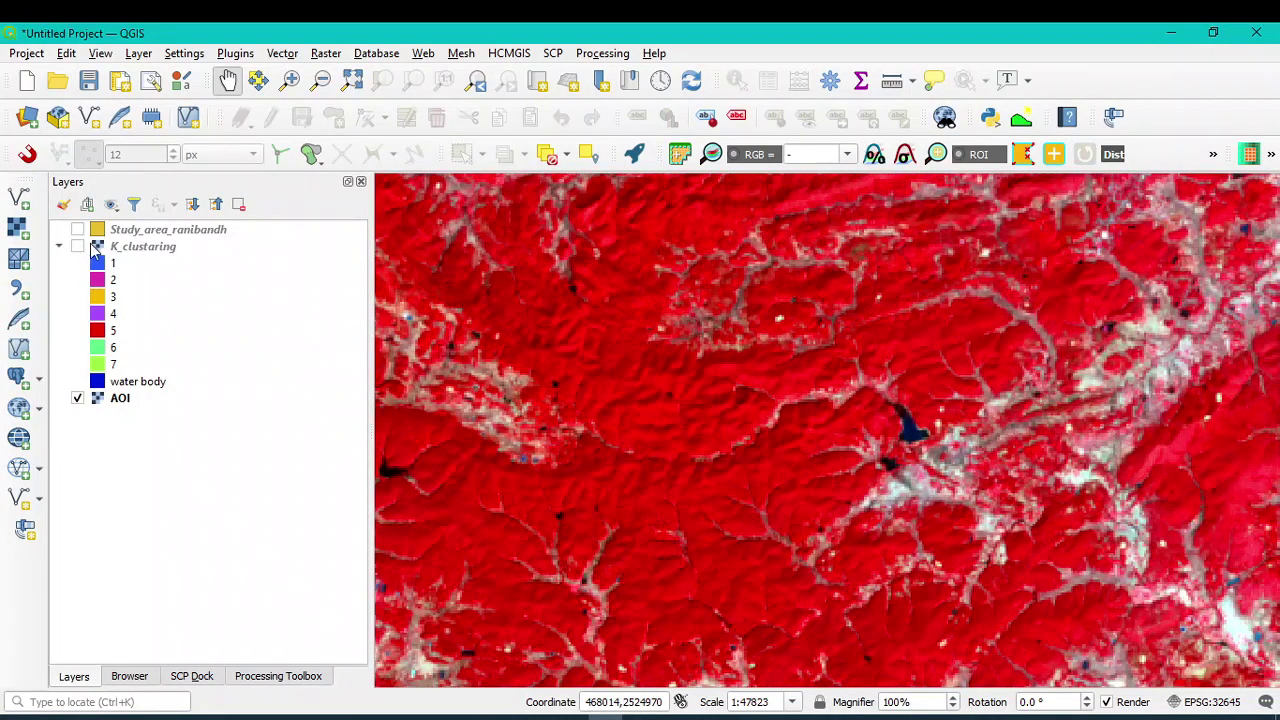
pyautogui.click(78, 247)
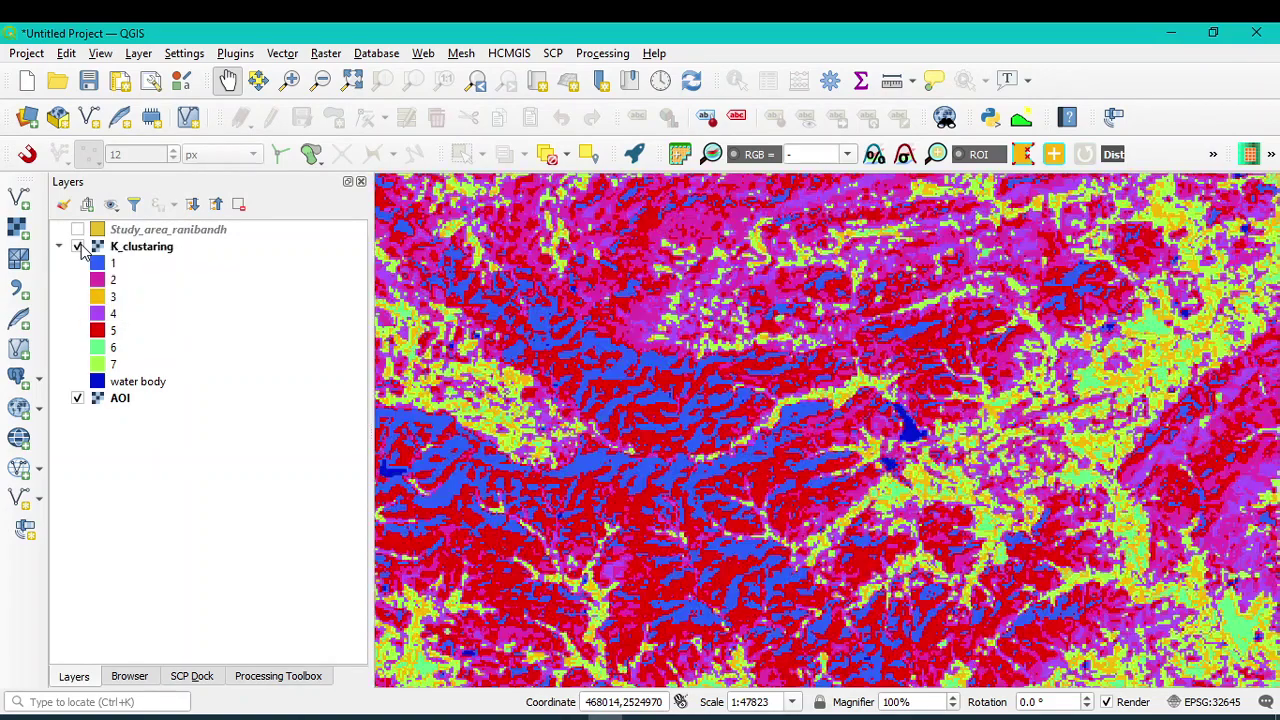
pyautogui.click(78, 247)
pyautogui.click(78, 247)
pyautogui.click(78, 247)
pyautogui.click(78, 247)
# - Examine the class 1 and class 5 pixels on the hills up close, alternating K_clustaring with the AOI image
pyautogui.scroll(1, 640, 374)
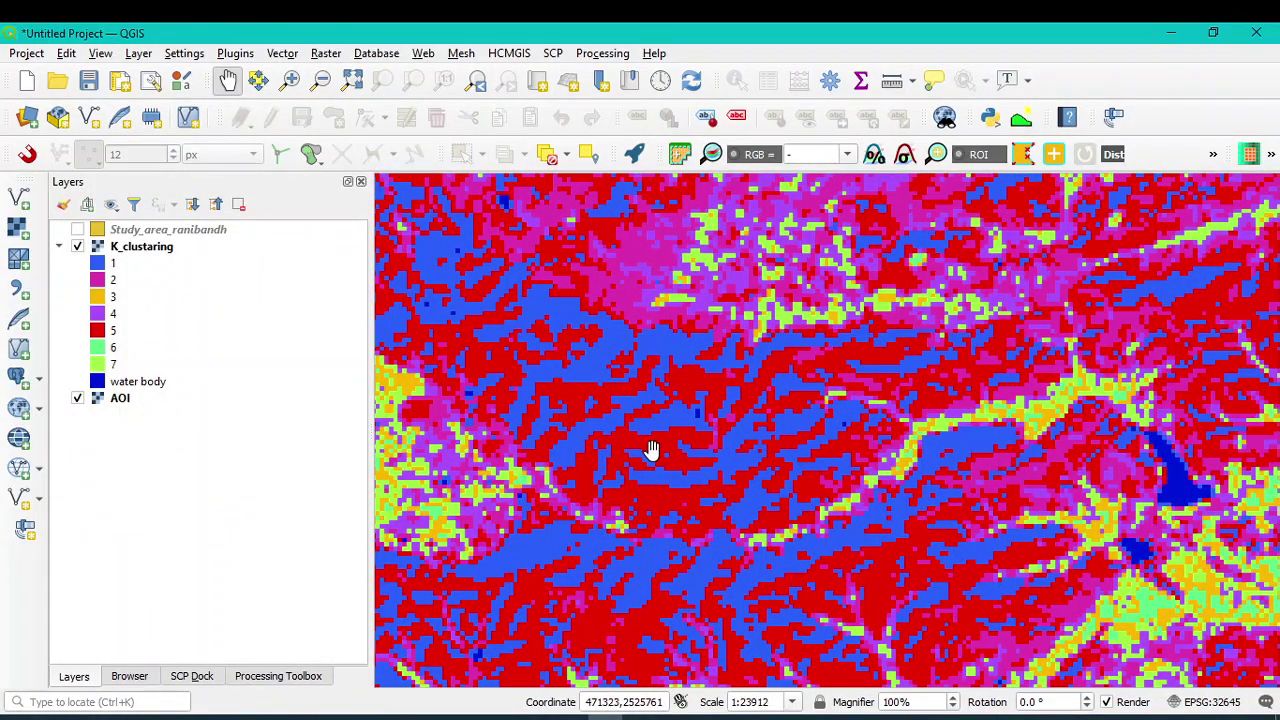
pyautogui.click(77, 247)
pyautogui.click(77, 247)
pyautogui.click(77, 247)
pyautogui.click(77, 247)
pyautogui.click(77, 247)
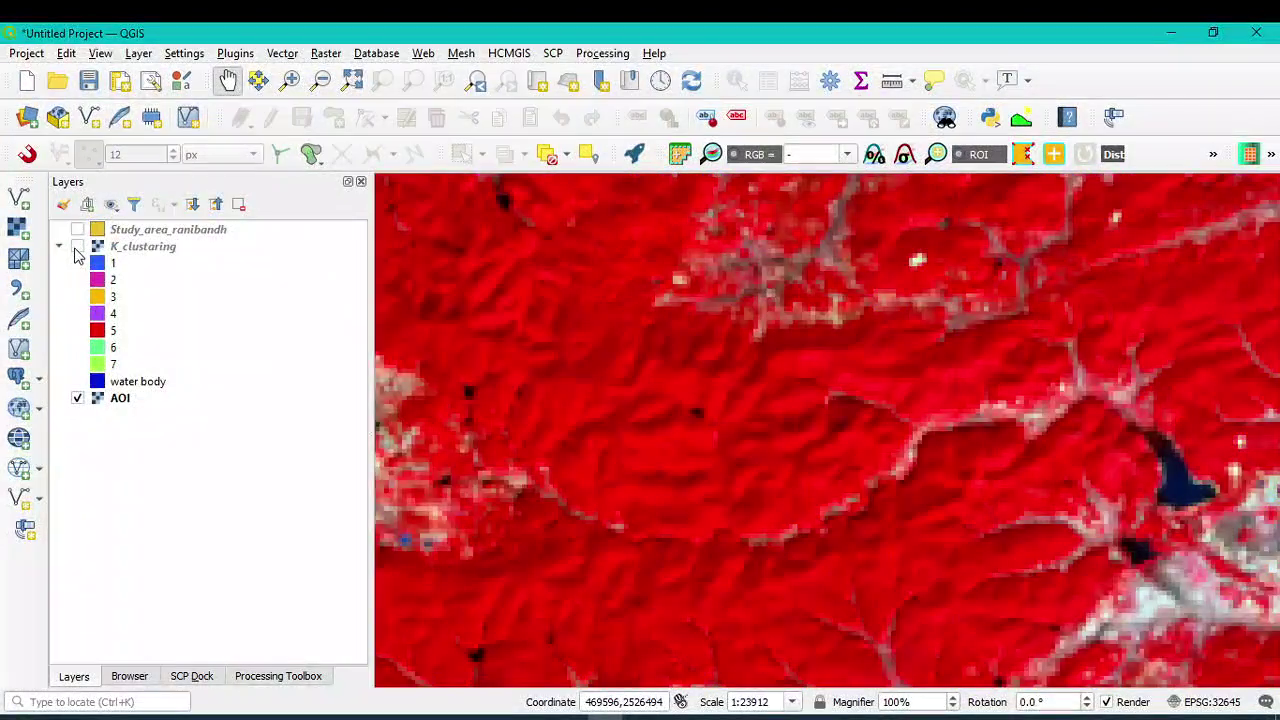
pyautogui.click(77, 247)
pyautogui.click(77, 247)
pyautogui.click(77, 247)
pyautogui.click(77, 247)
pyautogui.click(77, 247)
pyautogui.click(77, 247)
# - Give class 1 of K_clustaring the recent green color #49ee11 and the label Vegetation
pyautogui.click(101, 266)
pyautogui.doubleClick(101, 266)
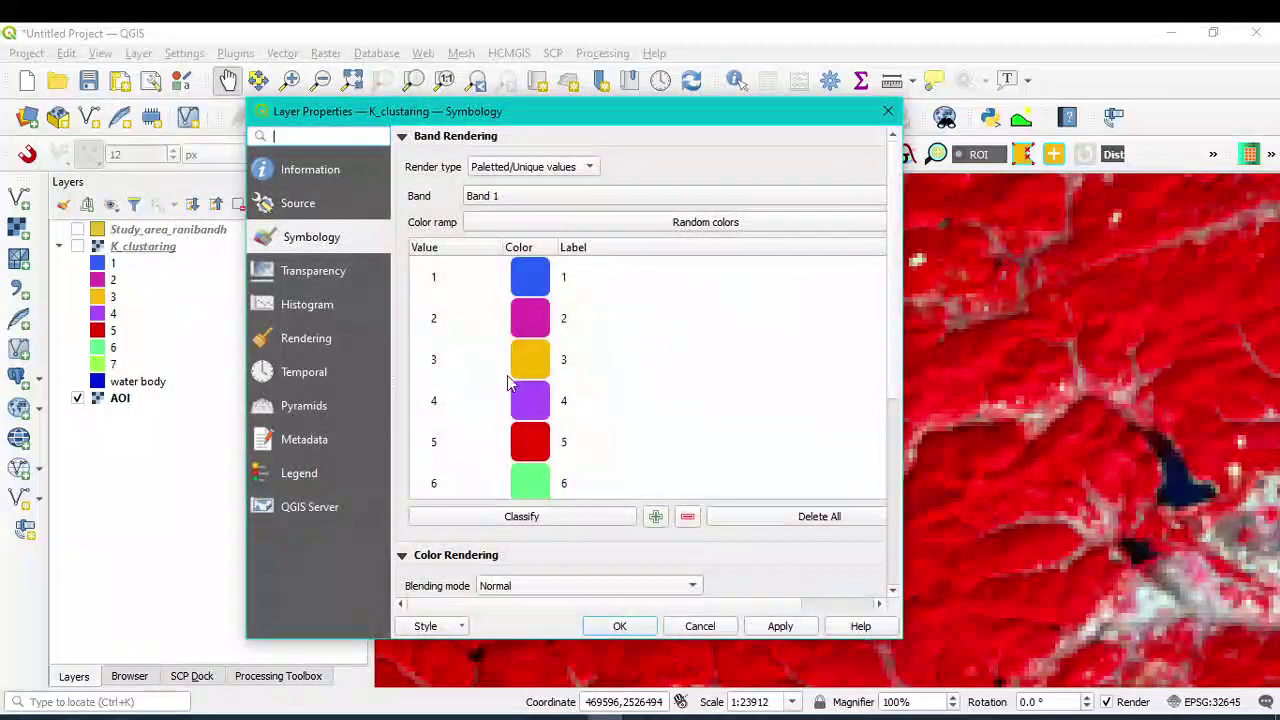
pyautogui.doubleClick(534, 280)
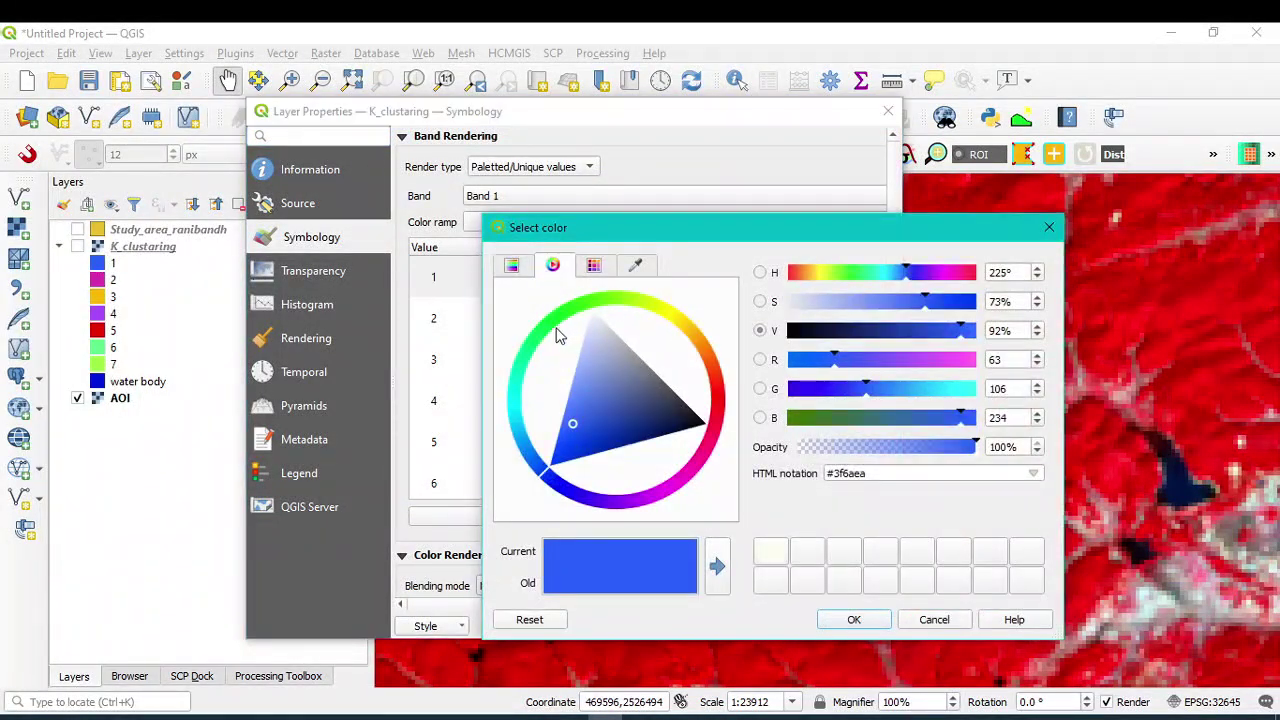
pyautogui.click(593, 266)
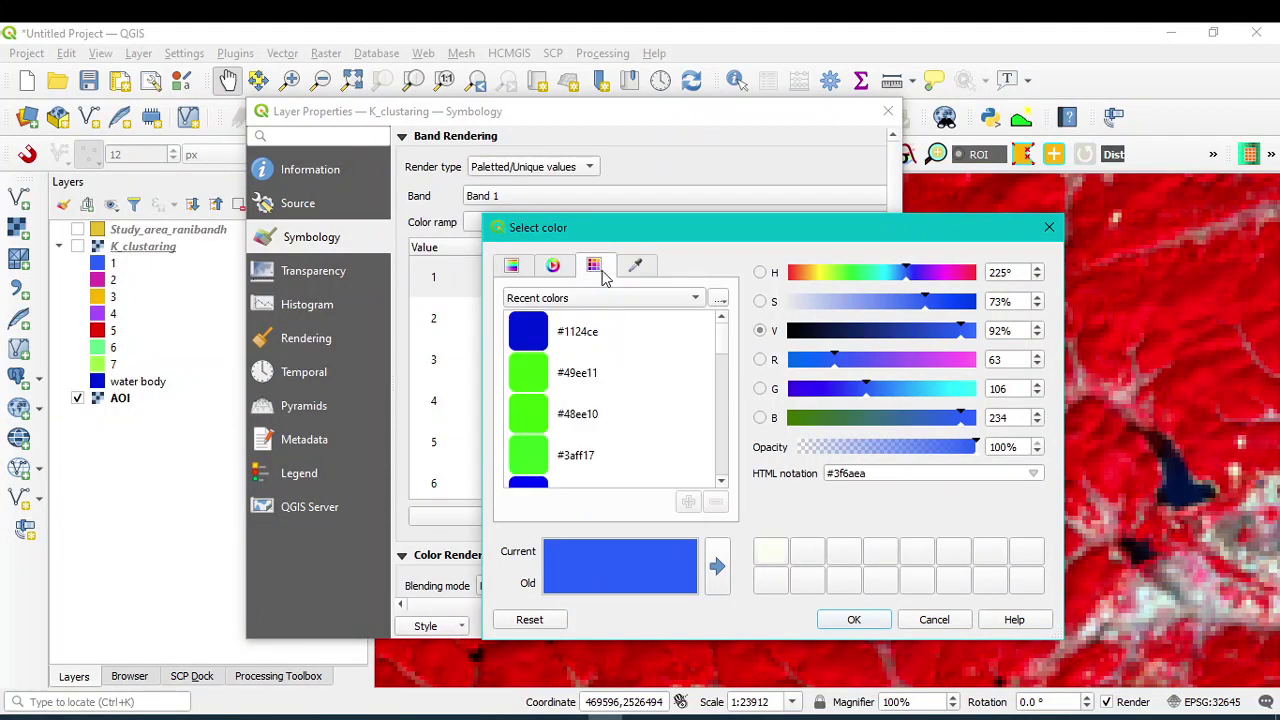
pyautogui.click(533, 378)
pyautogui.click(854, 619)
pyautogui.click(570, 279)
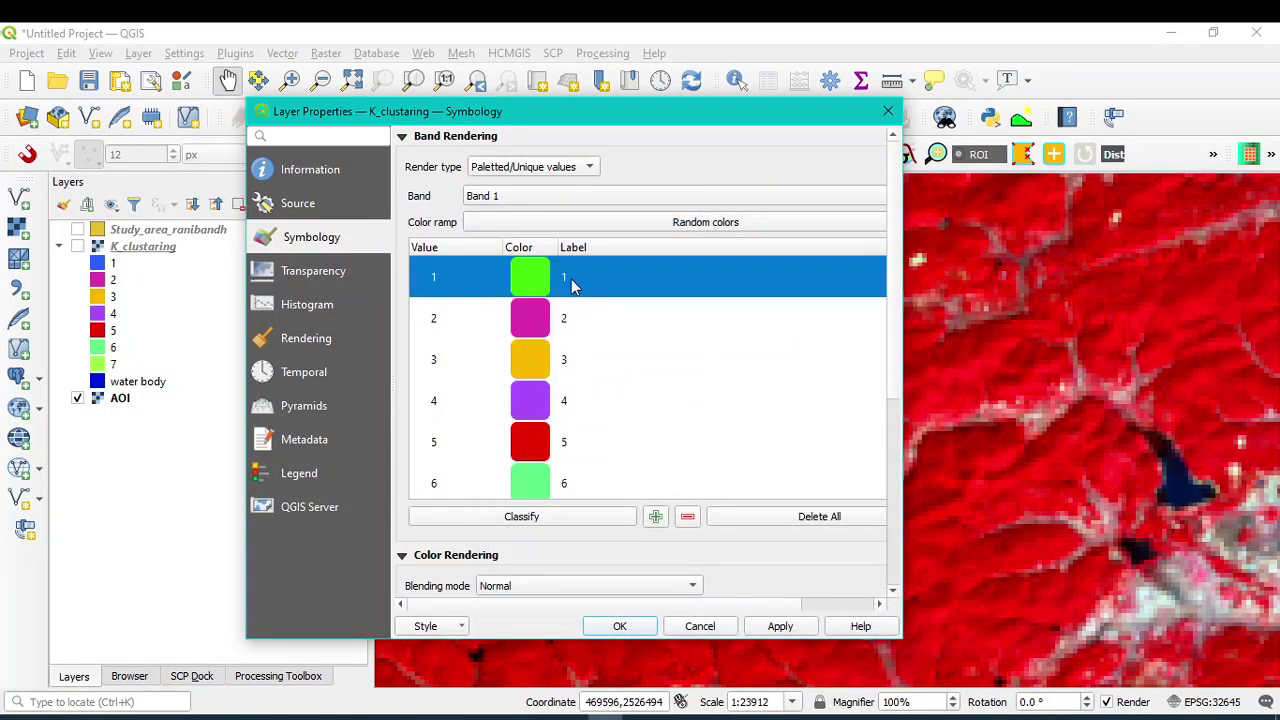
pyautogui.click(570, 279)
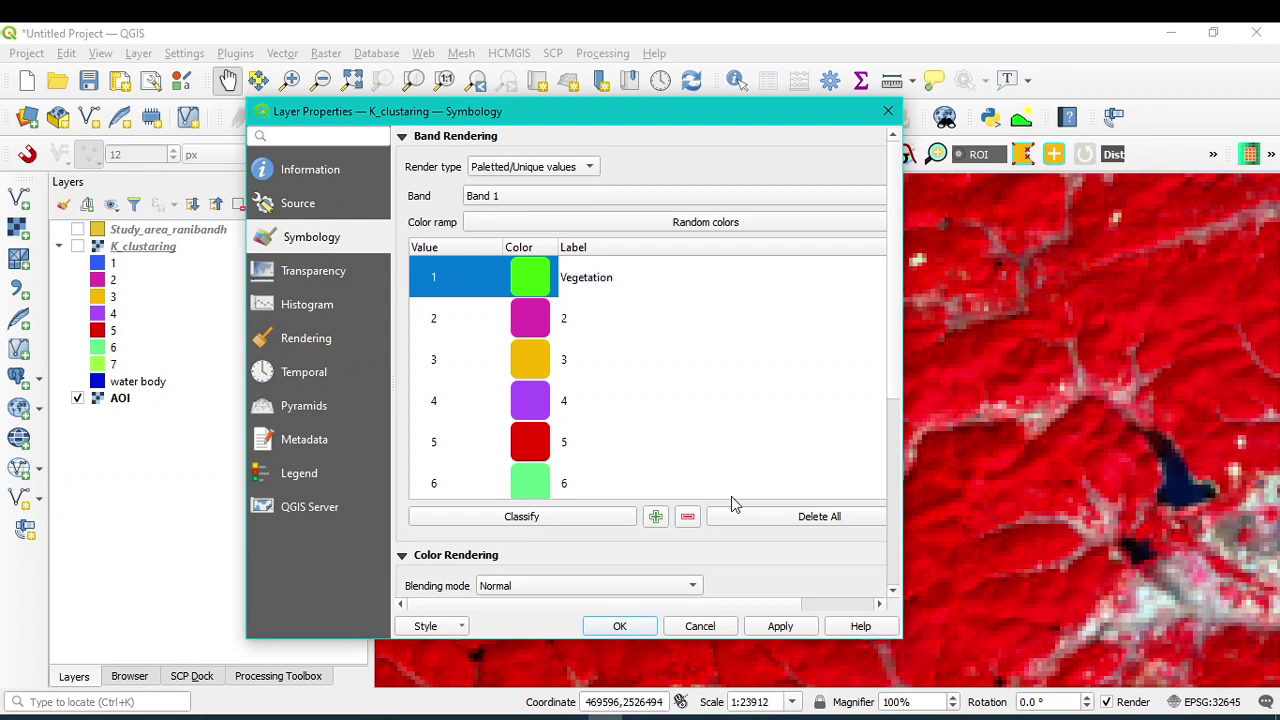
pyautogui.click(639, 390)
# - Give class 5 the same green color #49ee11 and the label Vegetation, and apply the symbology
pyautogui.scroll(-2, 639, 390)
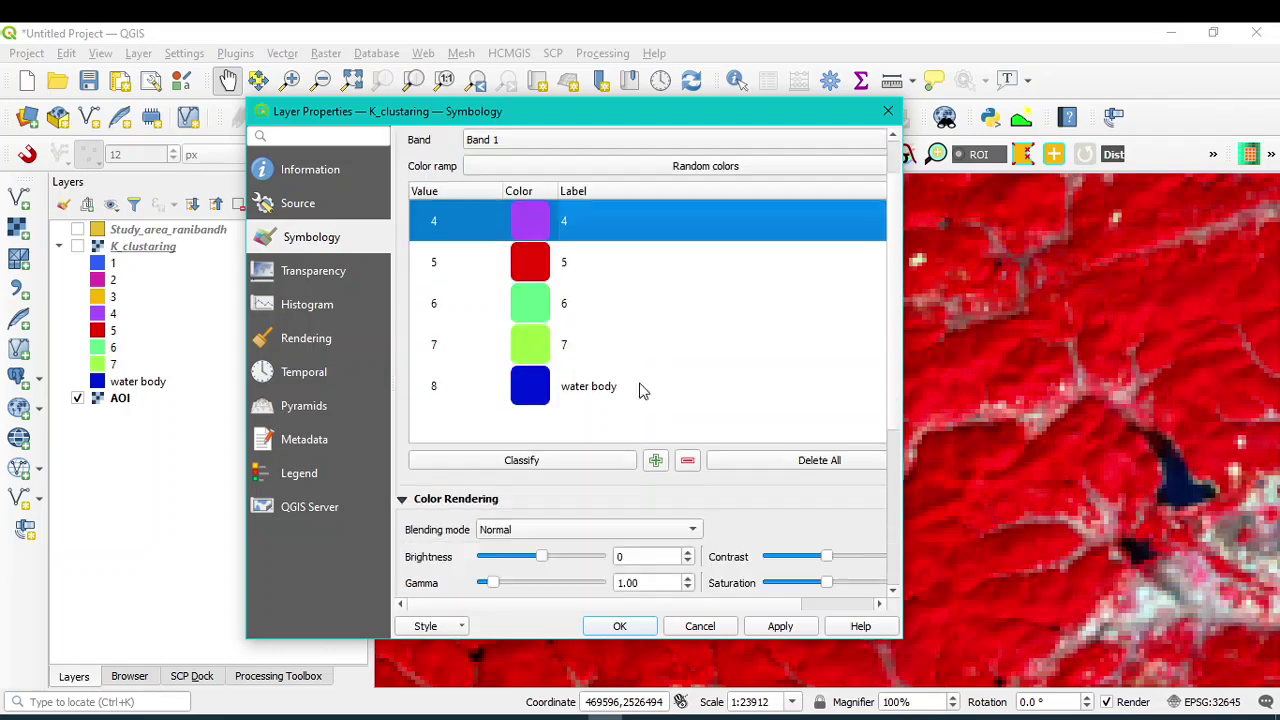
pyautogui.doubleClick(540, 265)
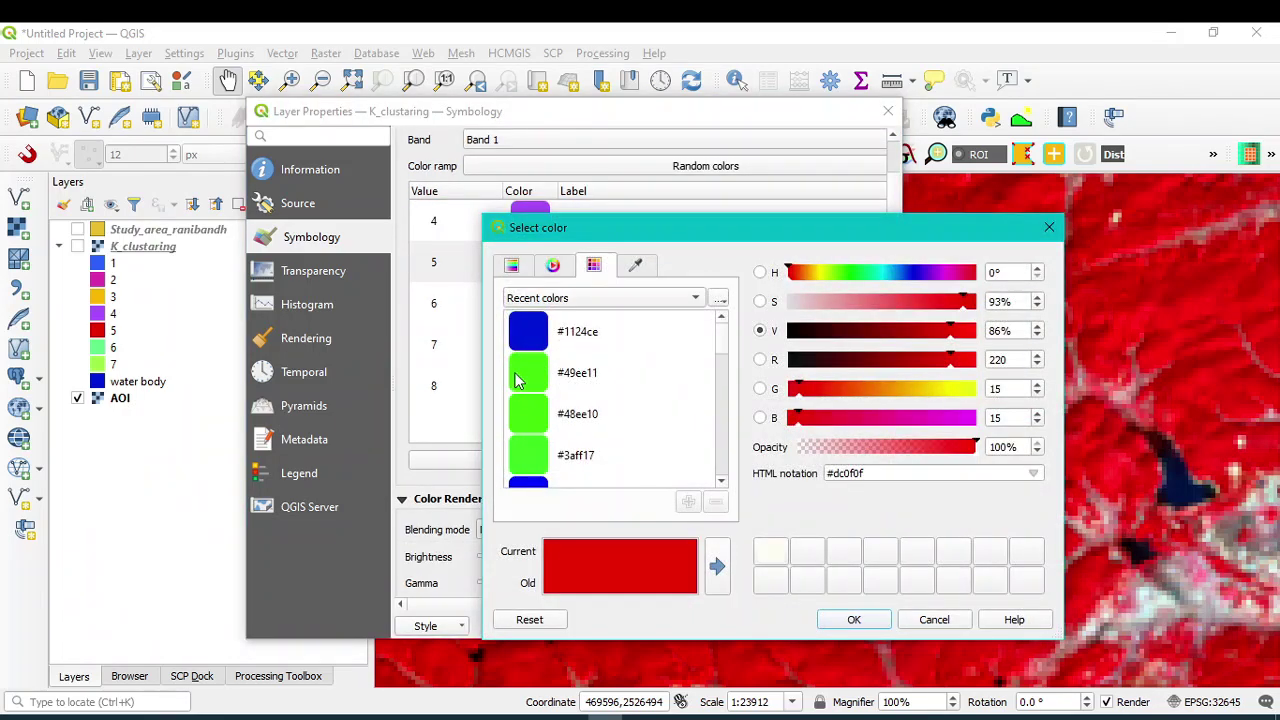
pyautogui.click(520, 374)
pyautogui.click(852, 619)
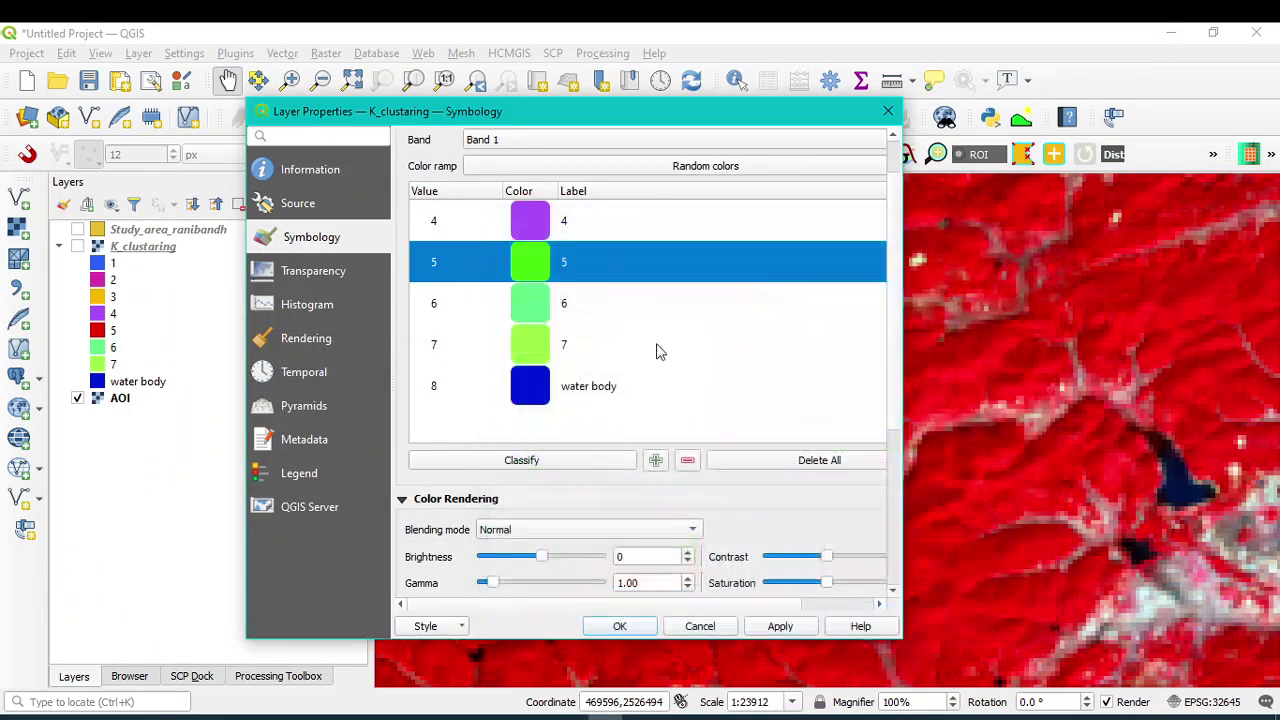
pyautogui.doubleClick(562, 266)
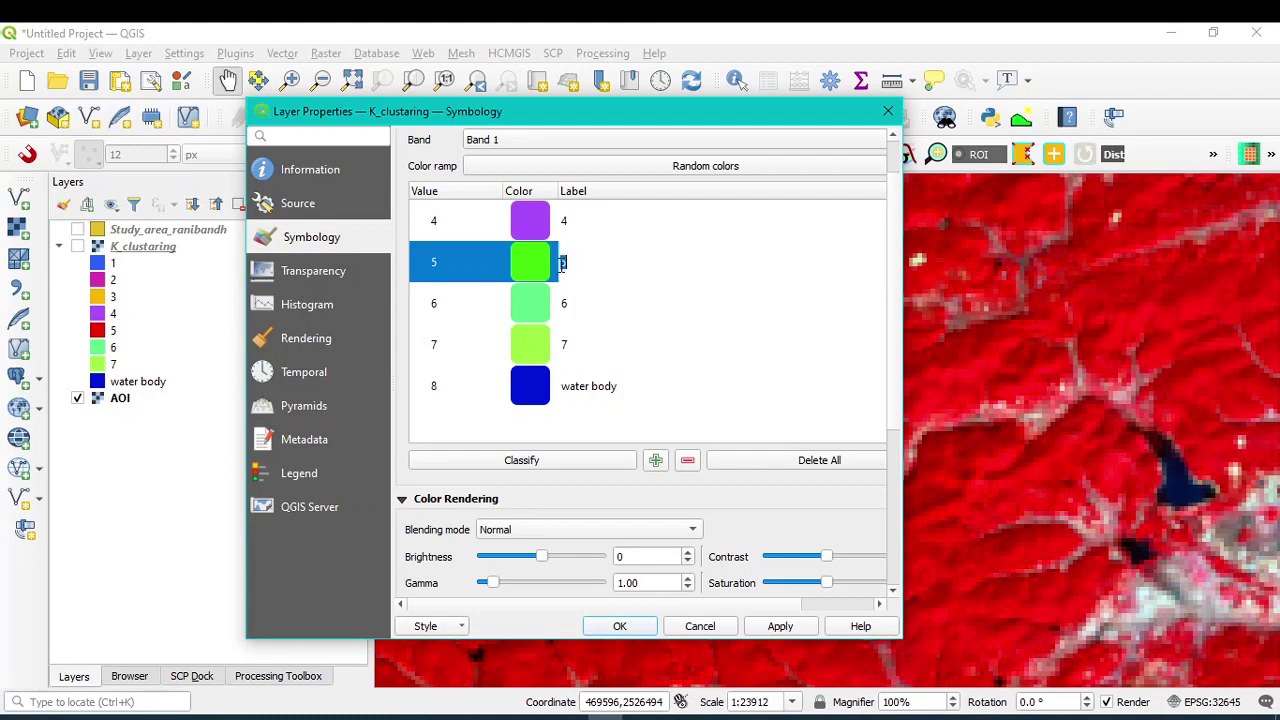
pyautogui.click(790, 635)
pyautogui.click(619, 626)
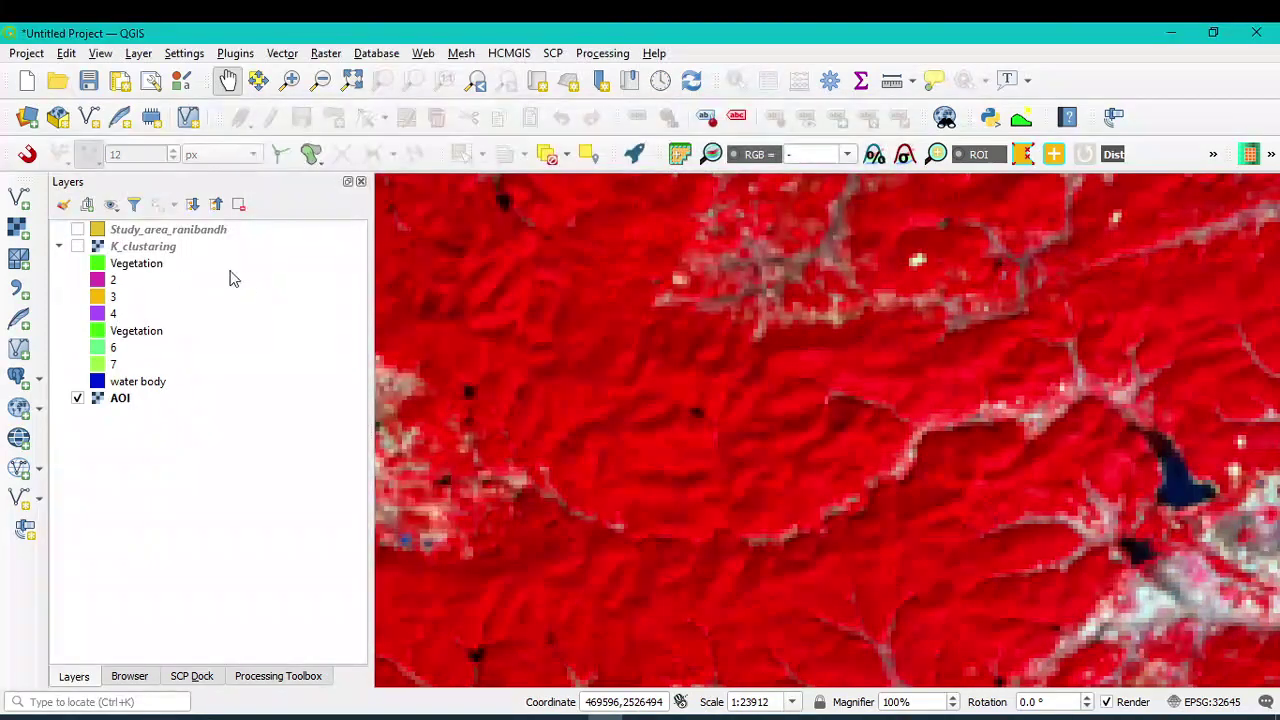
# - Check the recolored Vegetation classes against the AOI image, both across the wider area and up close on the hills
pyautogui.click(78, 247)
pyautogui.click(78, 247)
pyautogui.click(78, 247)
pyautogui.scroll(-3, 694, 517)
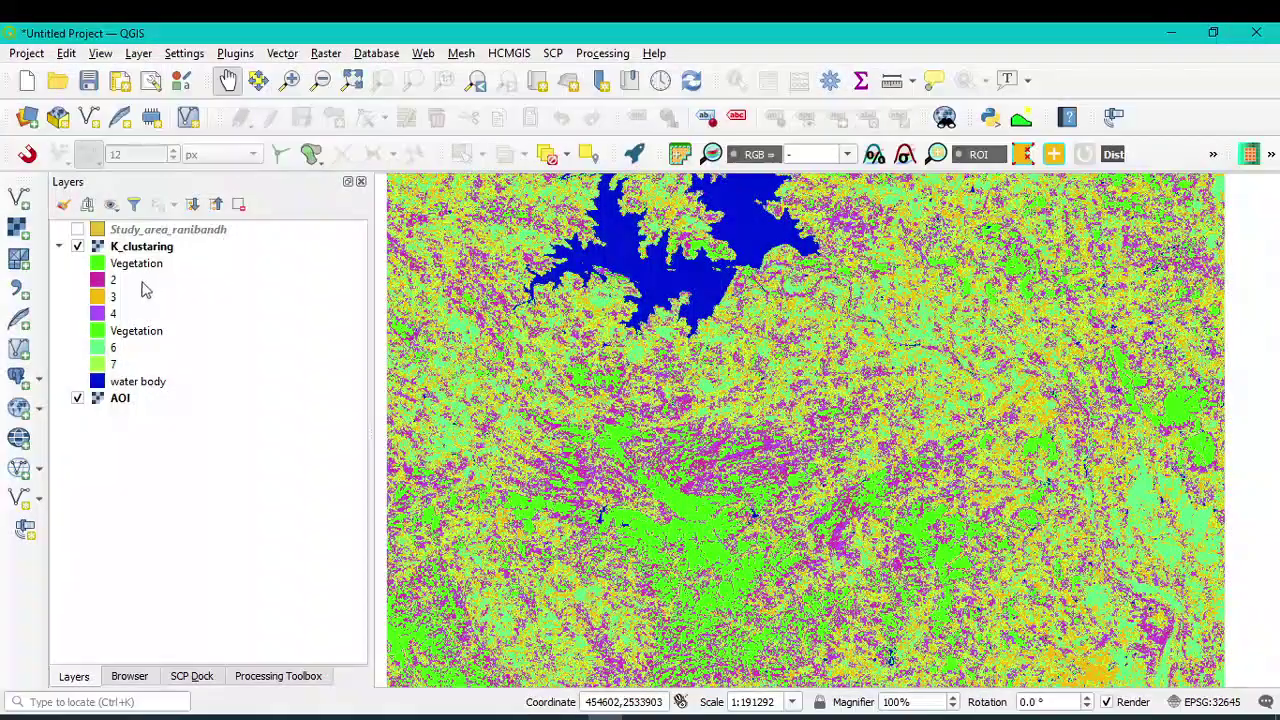
pyautogui.scroll(3, 720, 535)
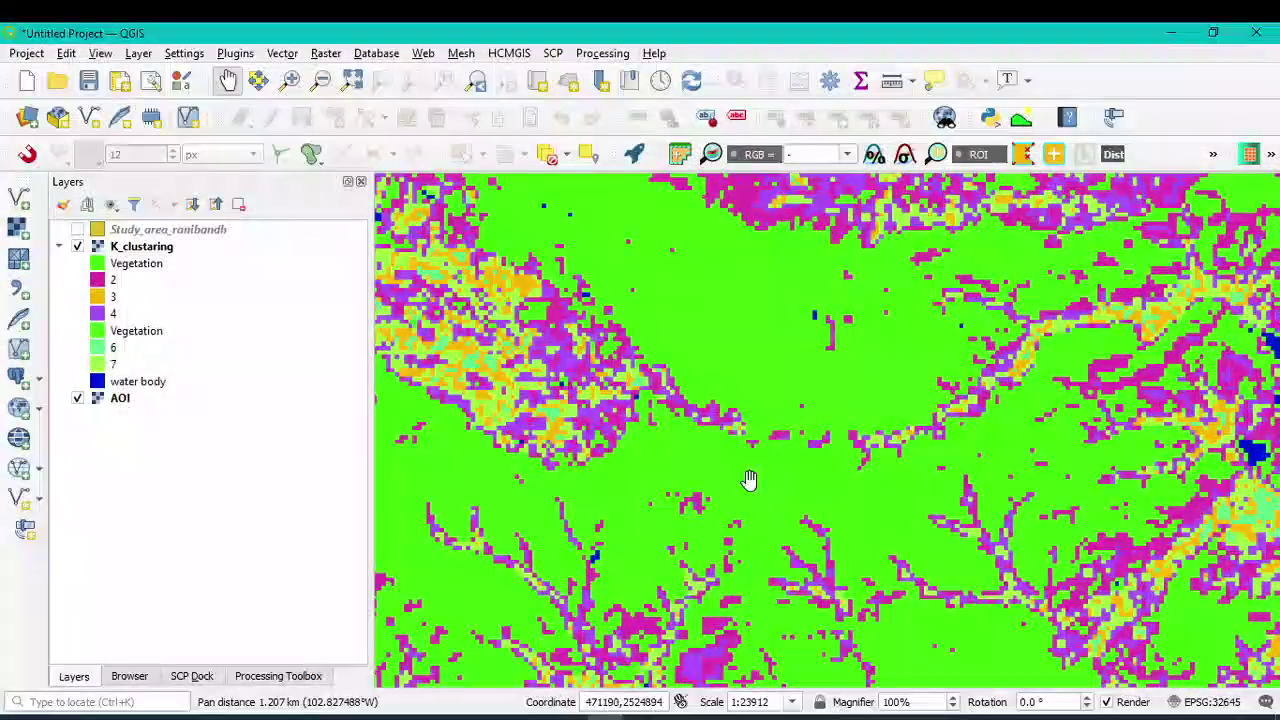
pyautogui.click(78, 247)
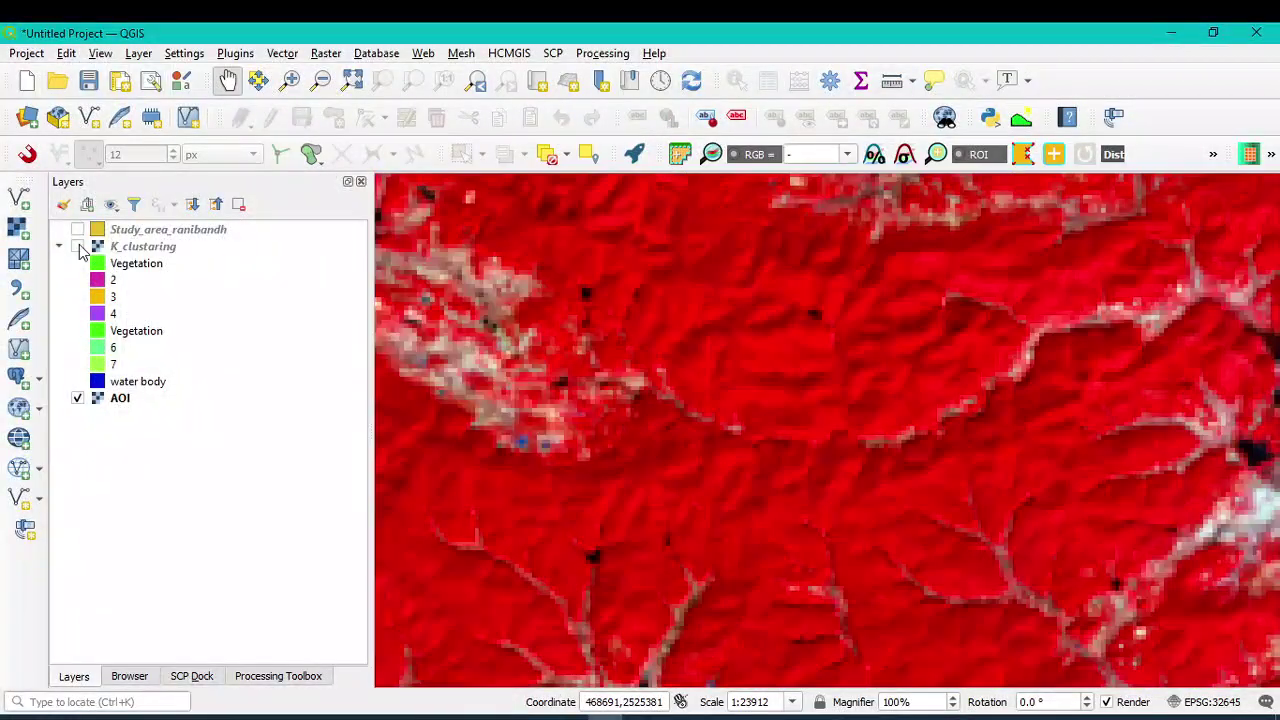
pyautogui.click(78, 247)
pyautogui.click(78, 247)
# - Inspect the magenta class 2 pixels between the Vegetation areas farther south and compare them with the AOI image
pyautogui.moveTo(711, 606); pyautogui.dragTo(785, 258)
pyautogui.click(78, 247)
pyautogui.moveTo(510, 623); pyautogui.dragTo(651, 509)
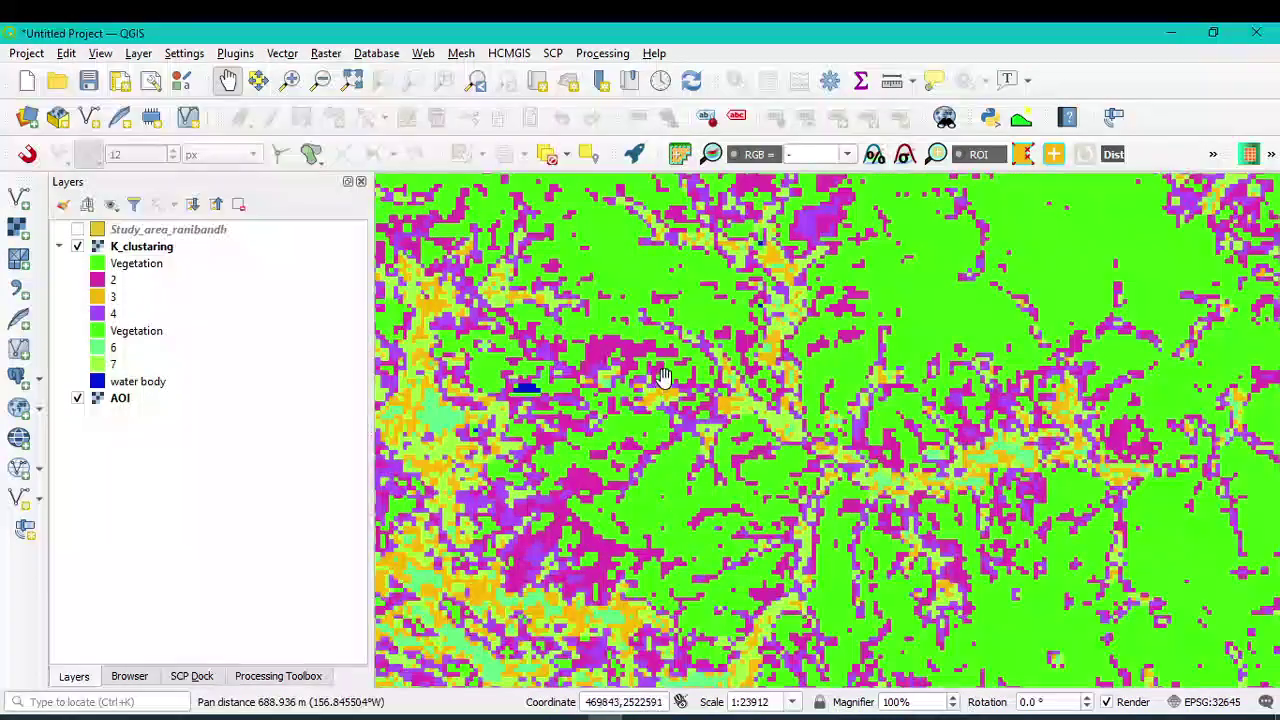
pyautogui.scroll(2, 650, 380)
pyautogui.moveTo(646, 337); pyautogui.dragTo(836, 533)
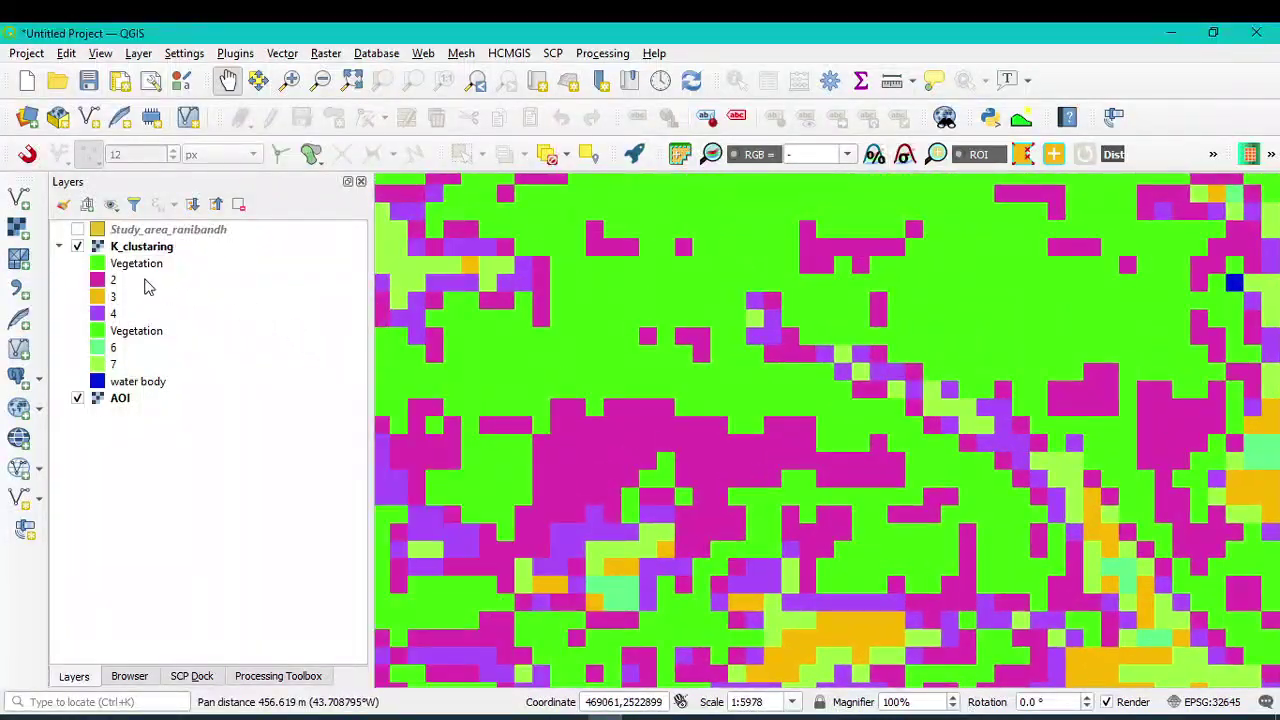
pyautogui.click(78, 247)
pyautogui.click(78, 247)
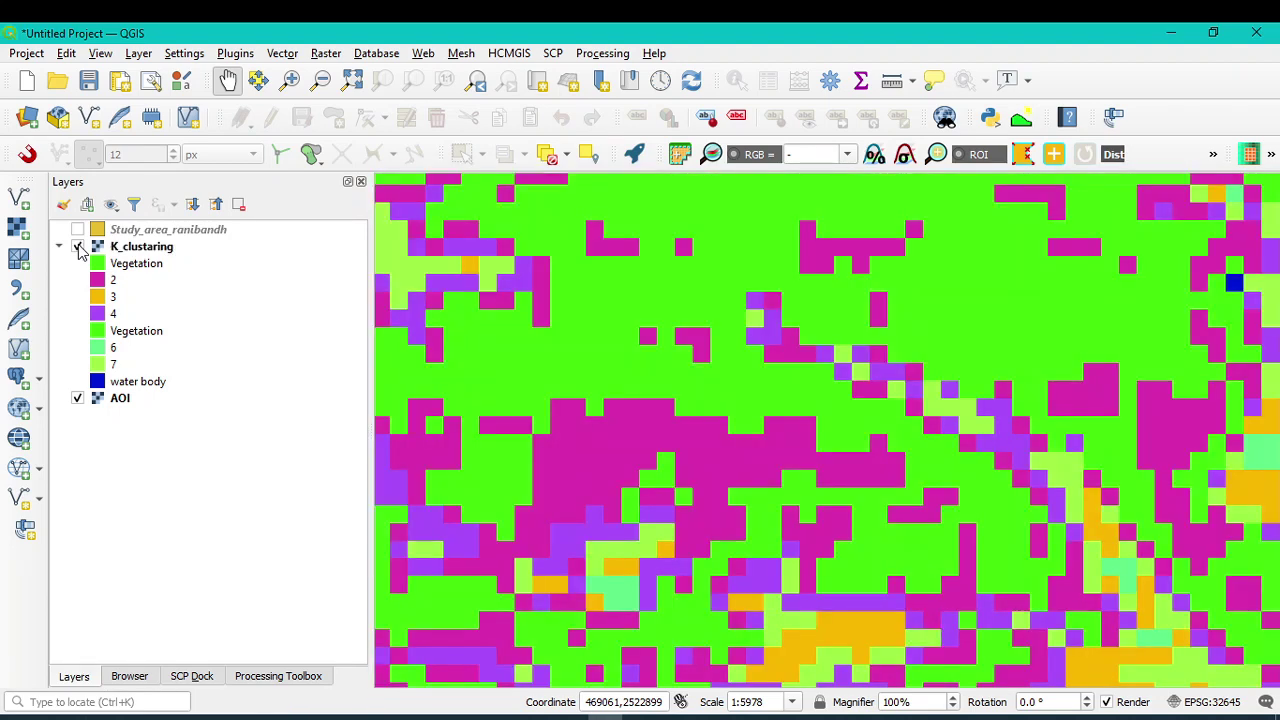
# - Compare the magenta class 2 patches with the AOI image at close range by alternately hiding and showing K_clustaring
pyautogui.click(78, 247)
pyautogui.click(78, 247)
pyautogui.click(78, 247)
pyautogui.click(78, 247)
pyautogui.click(78, 247)
pyautogui.click(78, 247)
pyautogui.click(77, 248)
pyautogui.click(77, 248)
# - Give class 2 of K_clustaring the recent green color #49ee11 and the label Vegetation, and apply the symbology
pyautogui.doubleClick(99, 286)
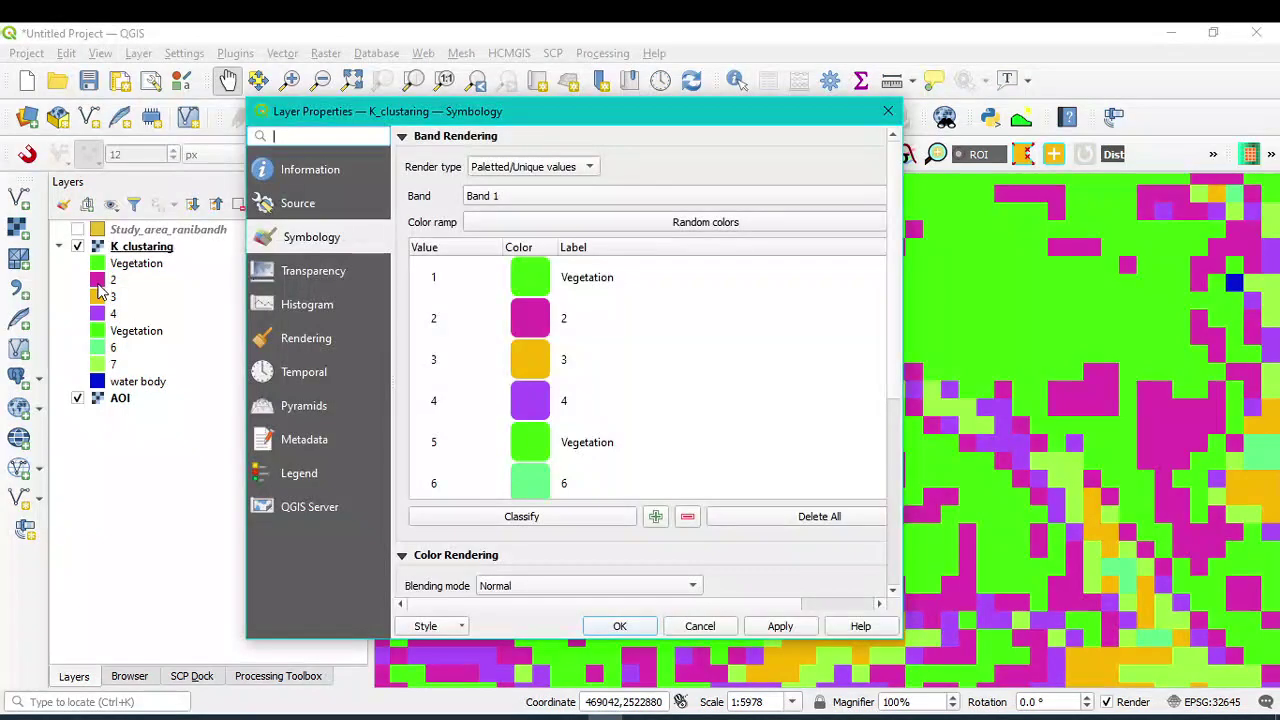
pyautogui.doubleClick(532, 335)
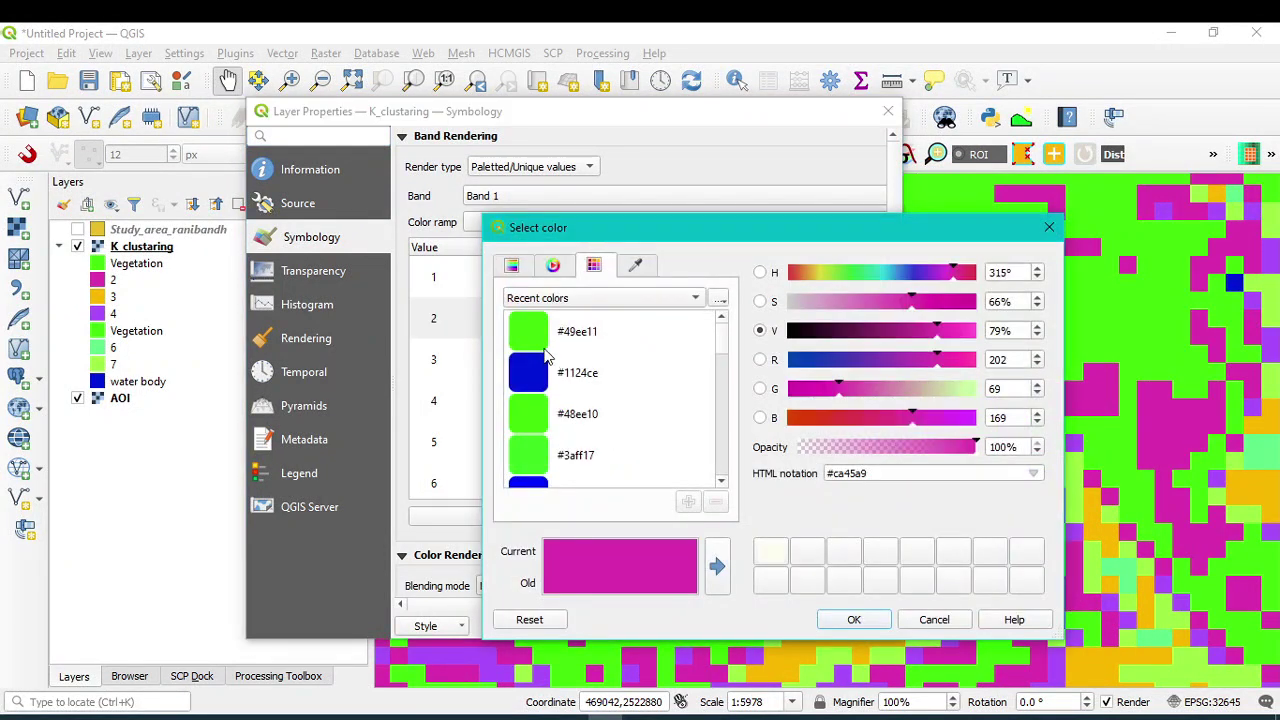
pyautogui.click(535, 340)
pyautogui.click(853, 620)
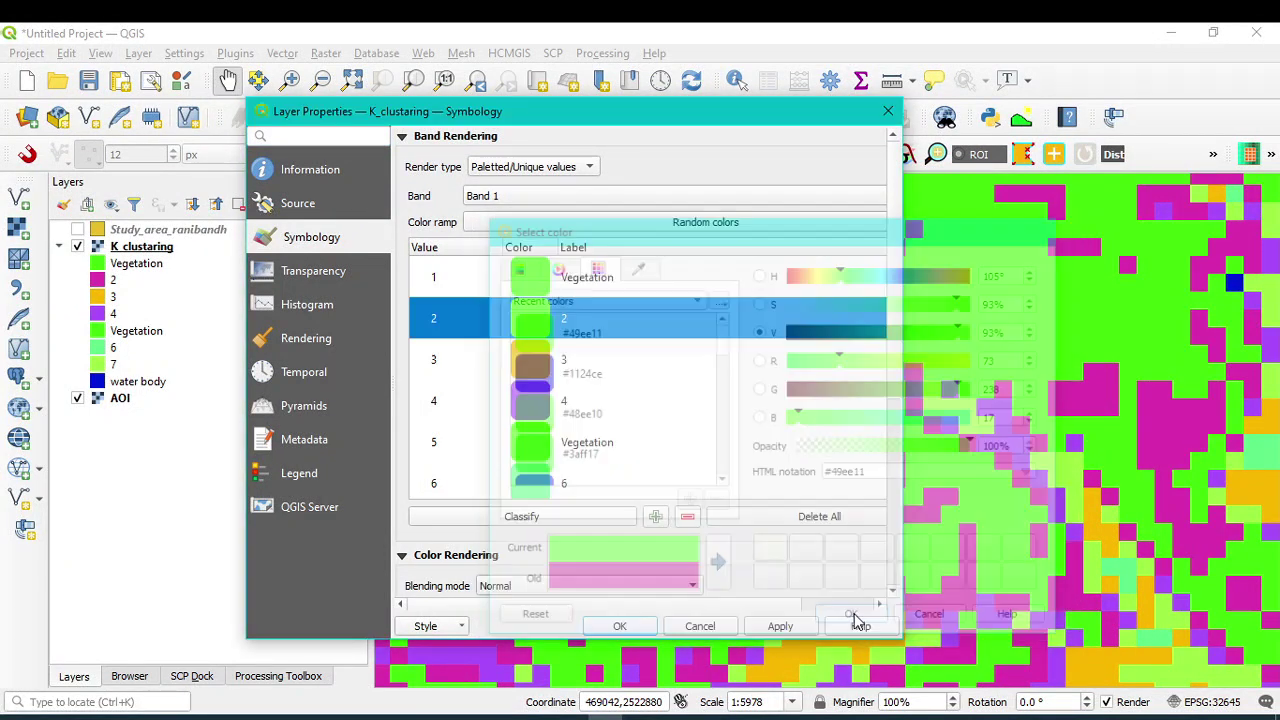
pyautogui.doubleClick(563, 320)
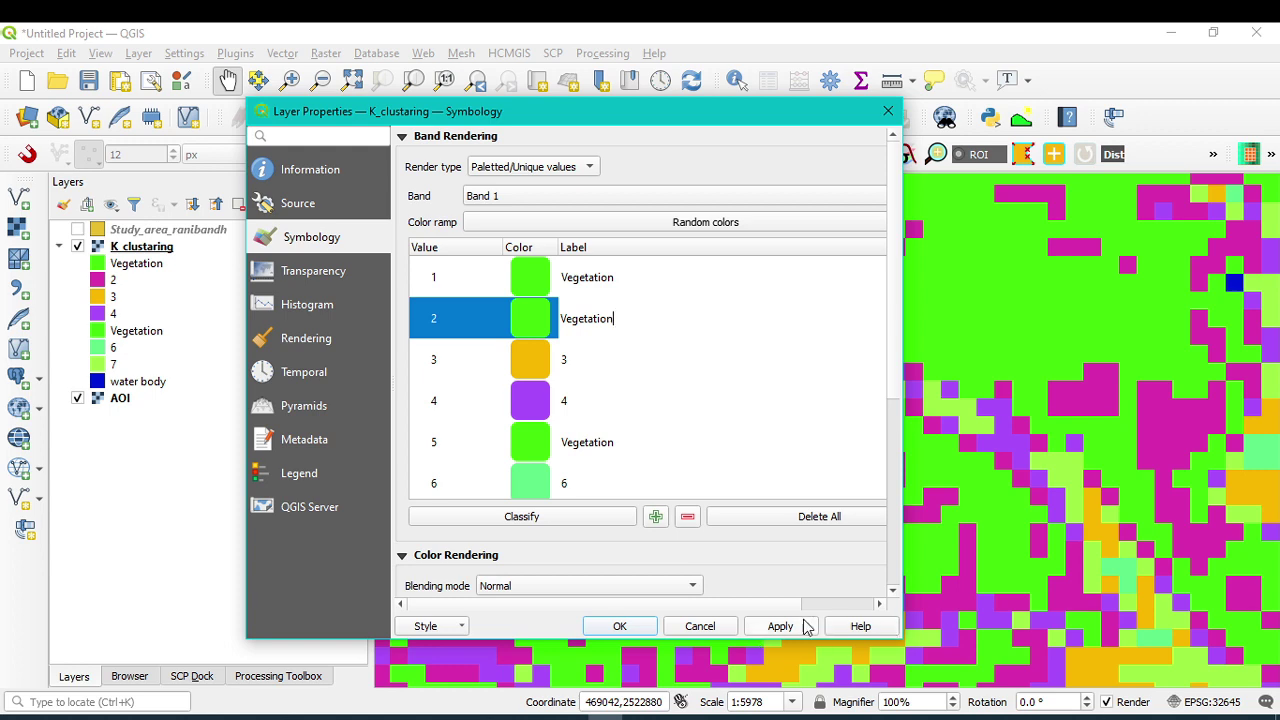
pyautogui.click(780, 626)
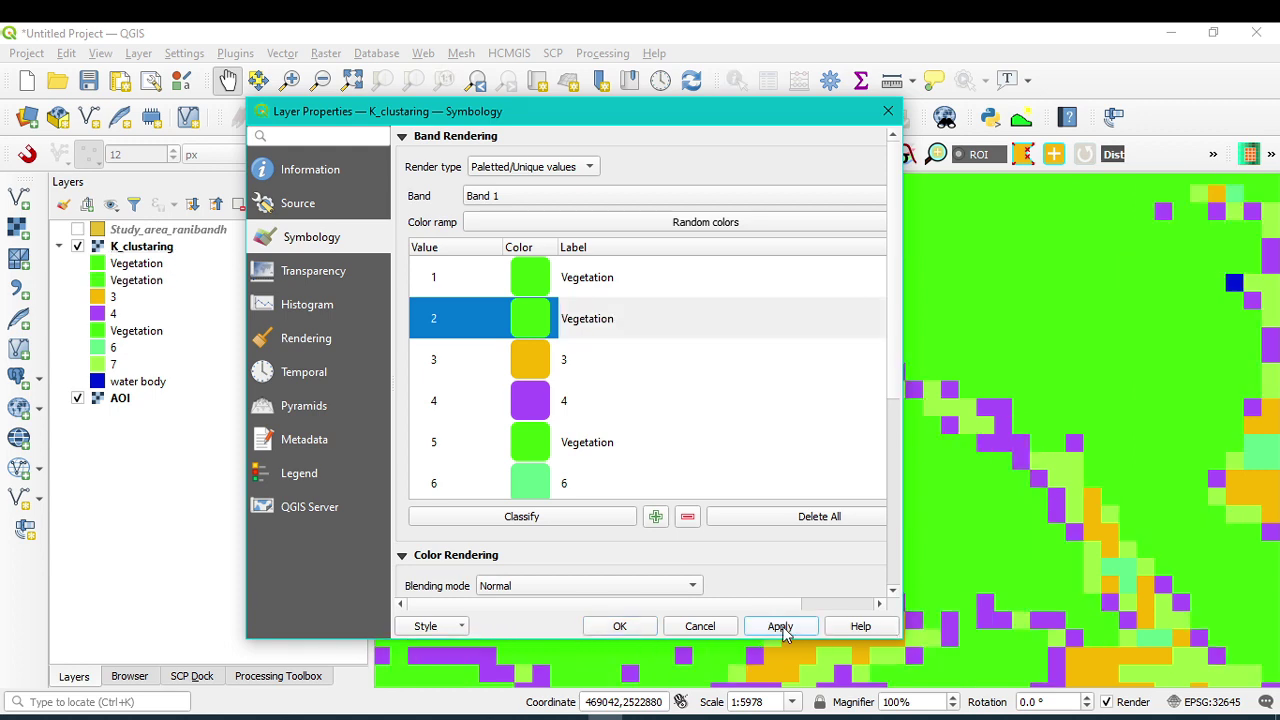
pyautogui.click(617, 626)
# - Examine the remaining unlabeled classes across the wider area and up close between the Vegetation patches, and compare them with the AOI image
pyautogui.scroll(-2, 721, 530)
pyautogui.scroll(-3, 721, 530)
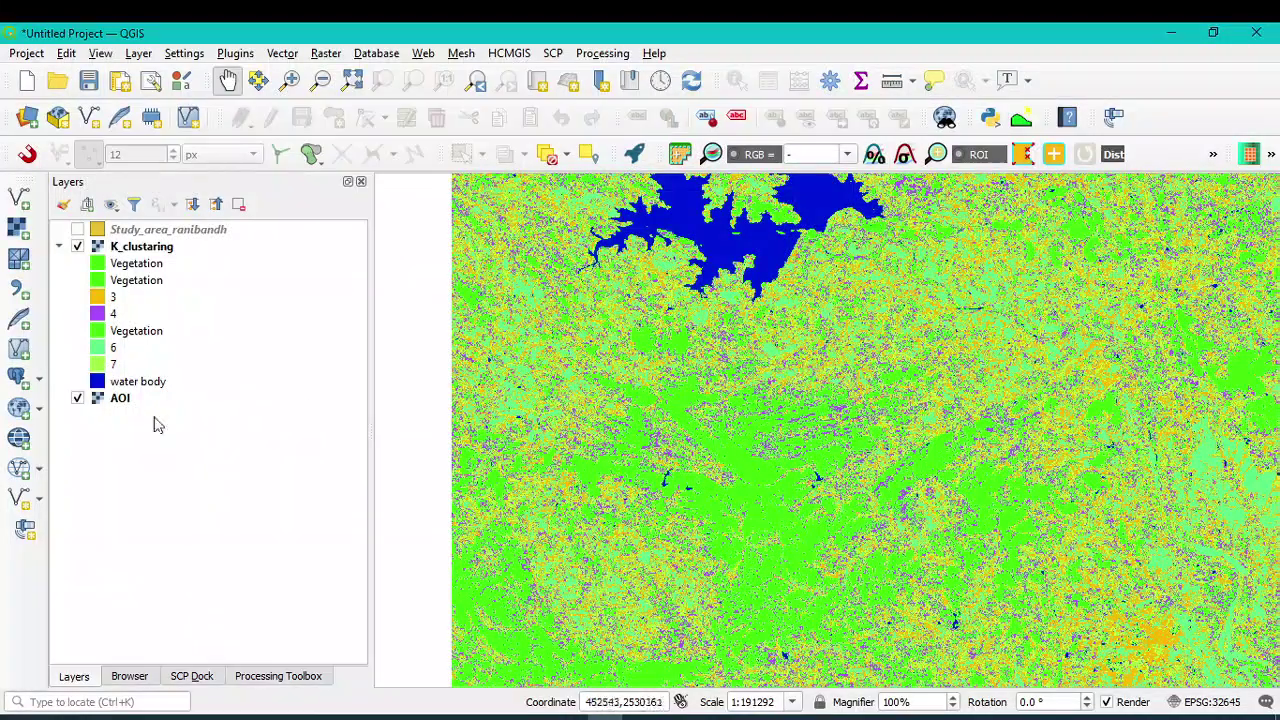
pyautogui.scroll(2, 866, 466)
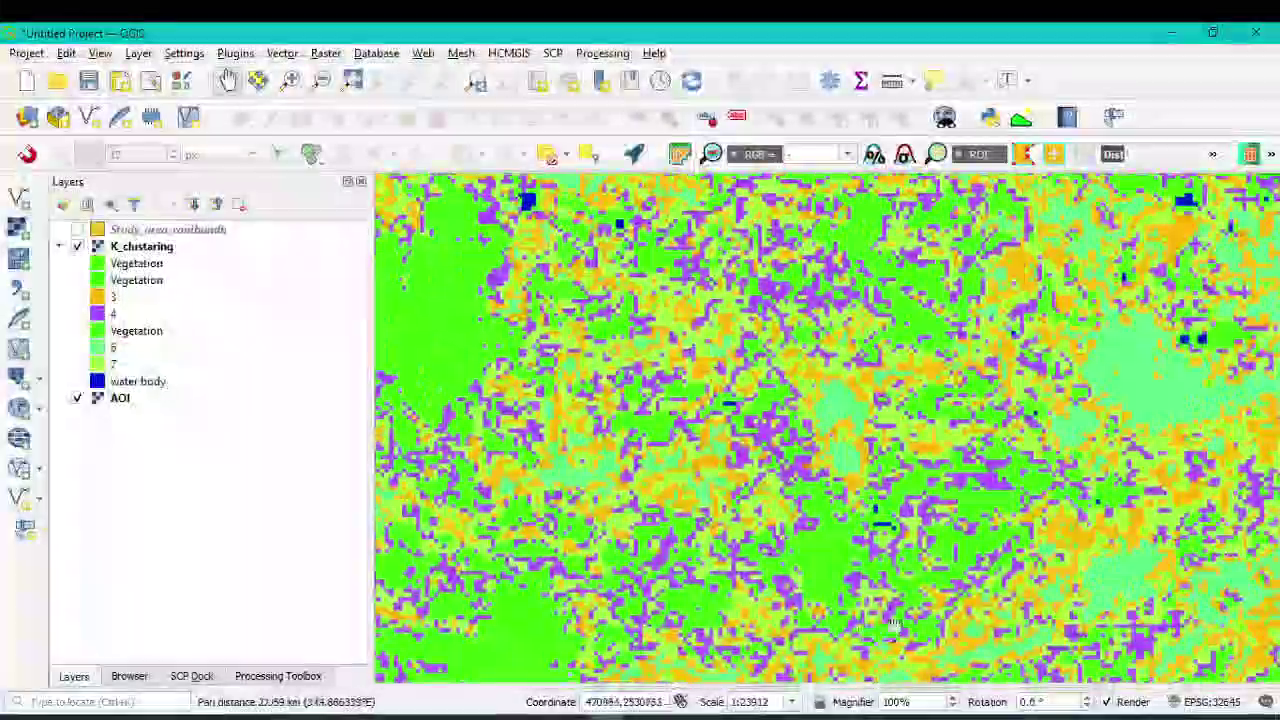
pyautogui.scroll(3, 851, 482)
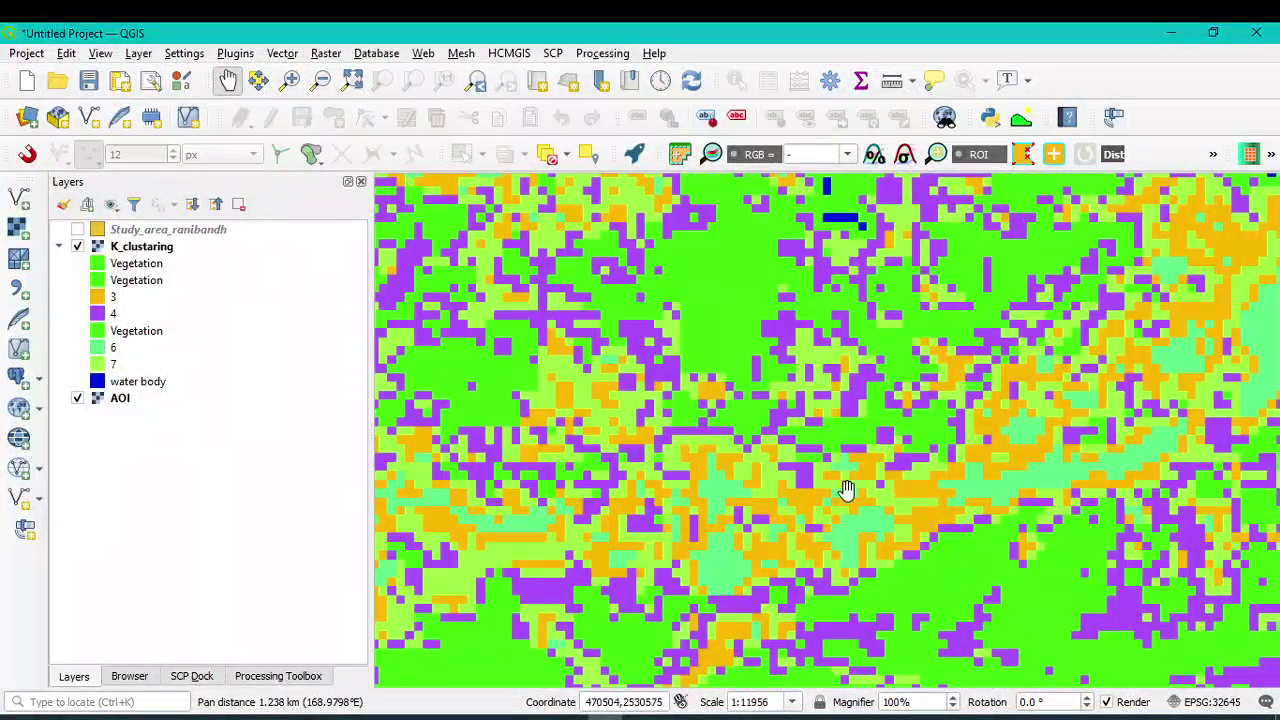
pyautogui.scroll(1, 828, 492)
pyautogui.moveTo(819, 604); pyautogui.dragTo(834, 483)
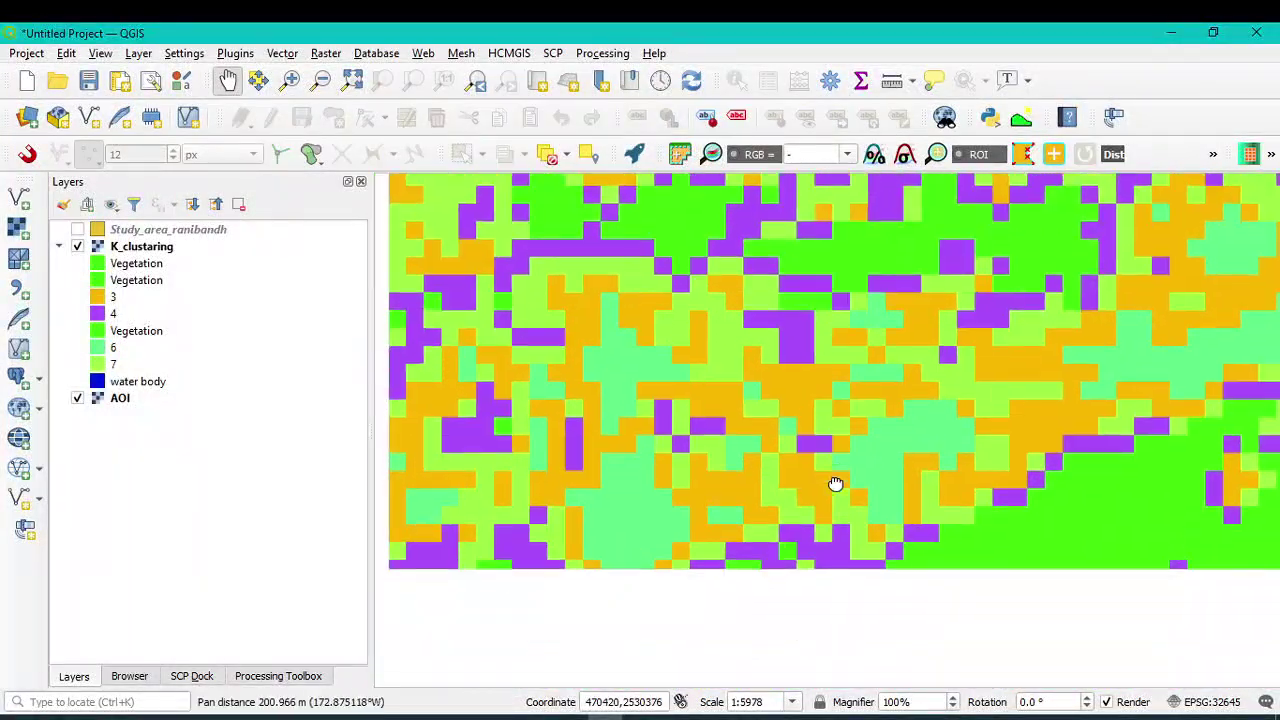
pyautogui.scroll(-1, 837, 470)
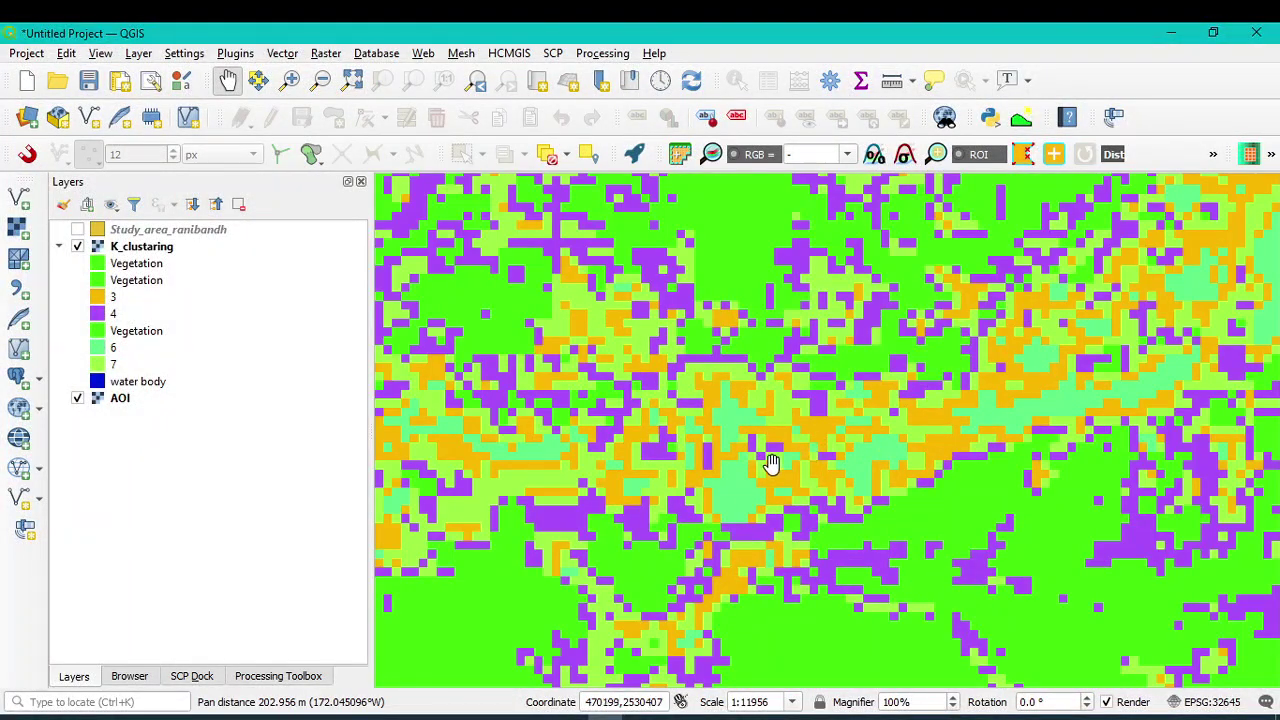
pyautogui.click(78, 247)
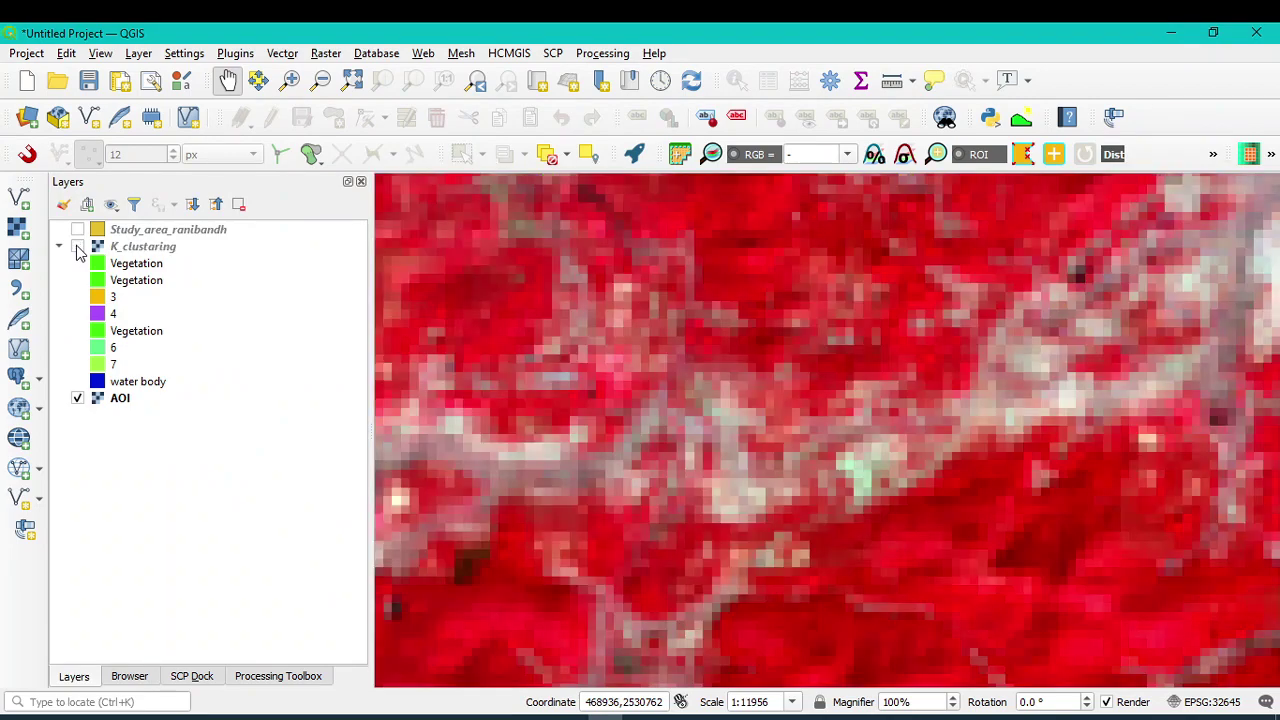
pyautogui.click(78, 247)
pyautogui.click(78, 247)
# - Examine the land cover around the river east of the reservoir in the AOI image with K_clustaring hidden
pyautogui.scroll(-3, 697, 366)
pyautogui.moveTo(1053, 356); pyautogui.dragTo(1007, 400)
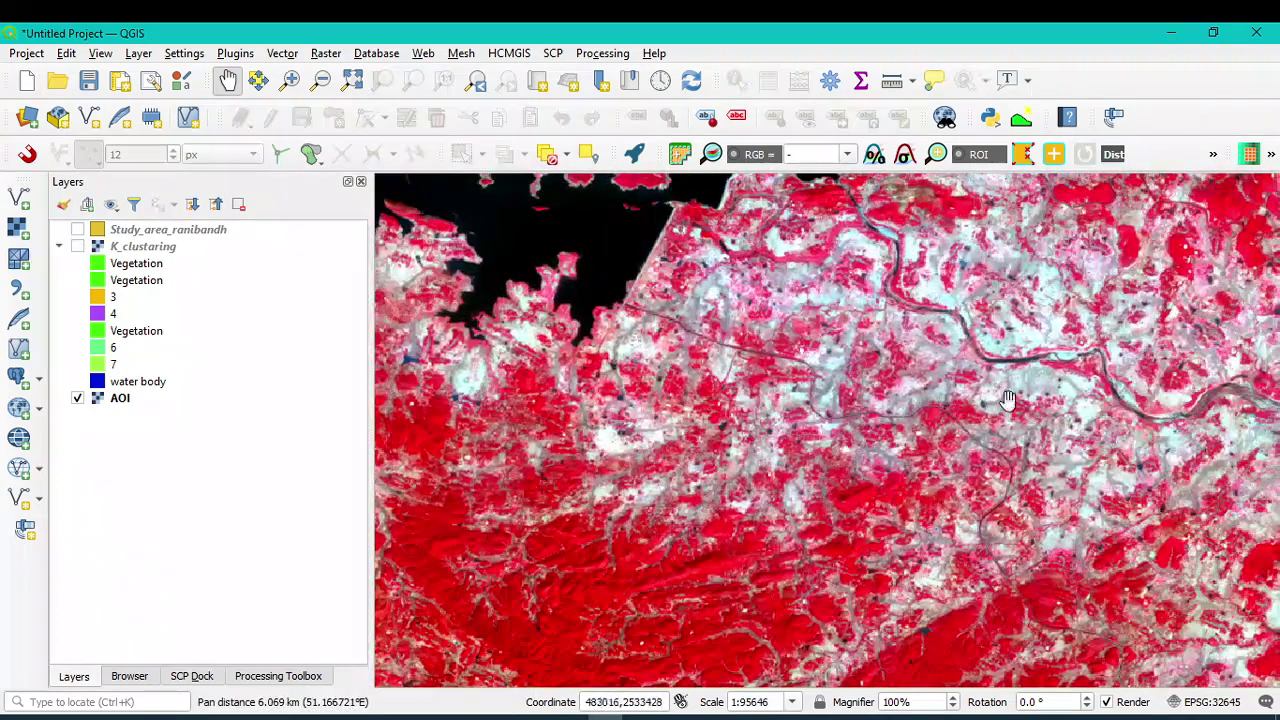
pyautogui.scroll(2, 1000, 400)
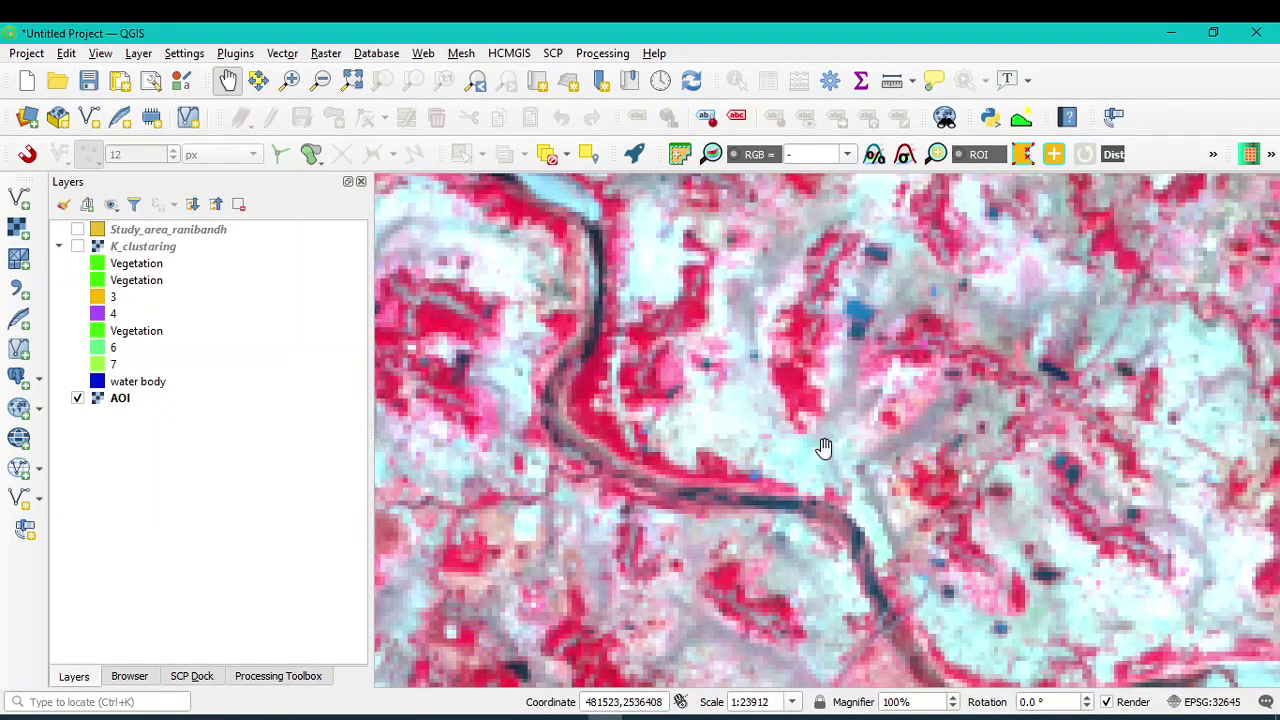
pyautogui.moveTo(801, 547); pyautogui.dragTo(886, 486)
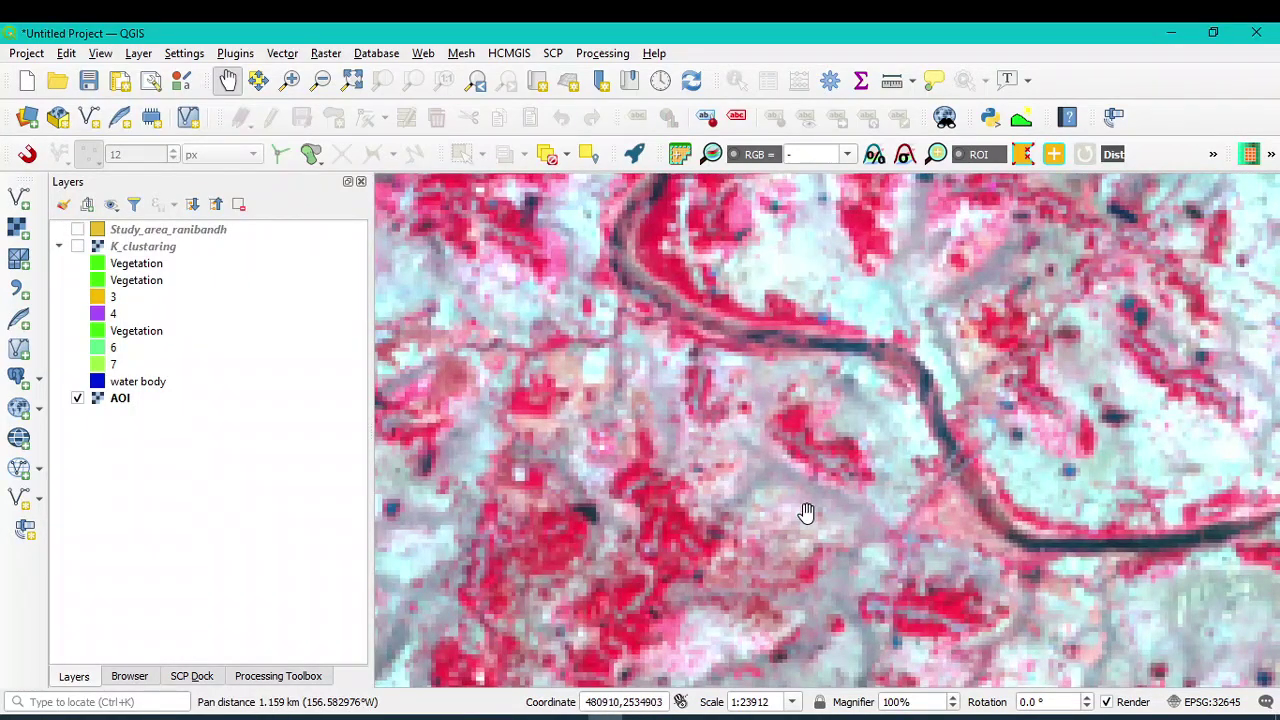
pyautogui.moveTo(897, 272); pyautogui.dragTo(854, 451)
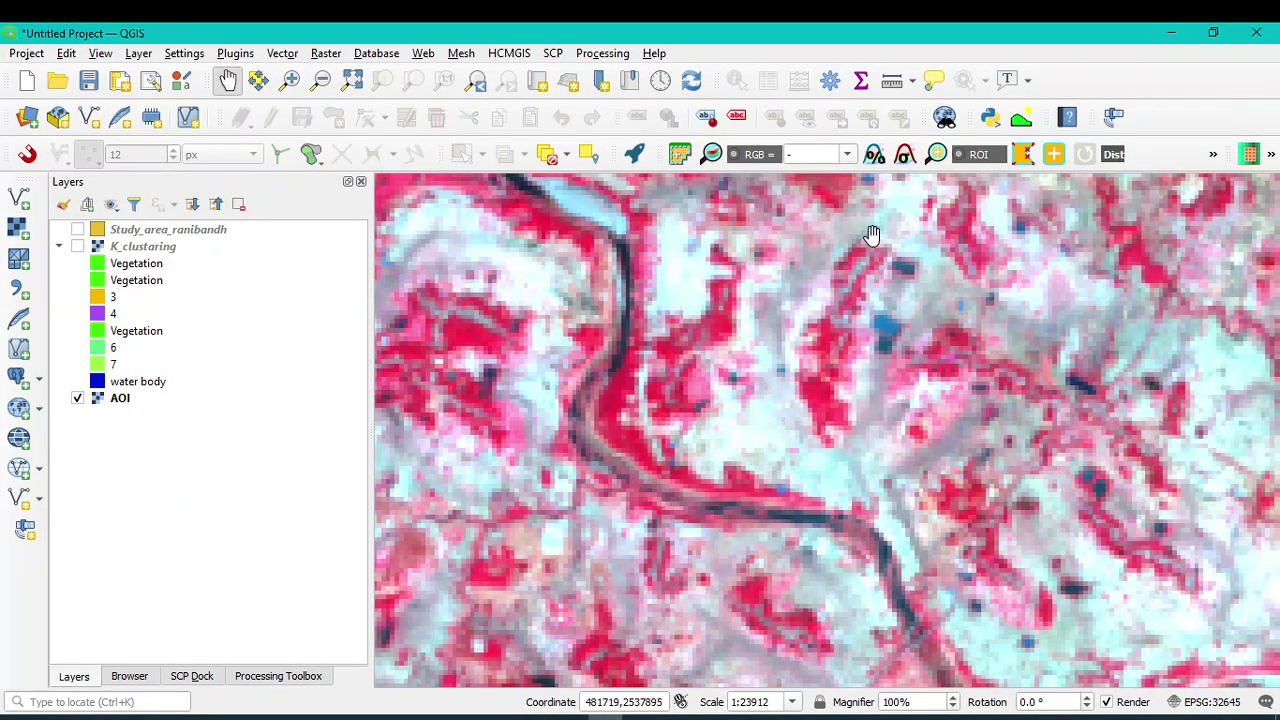
pyautogui.moveTo(783, 311); pyautogui.dragTo(720, 418)
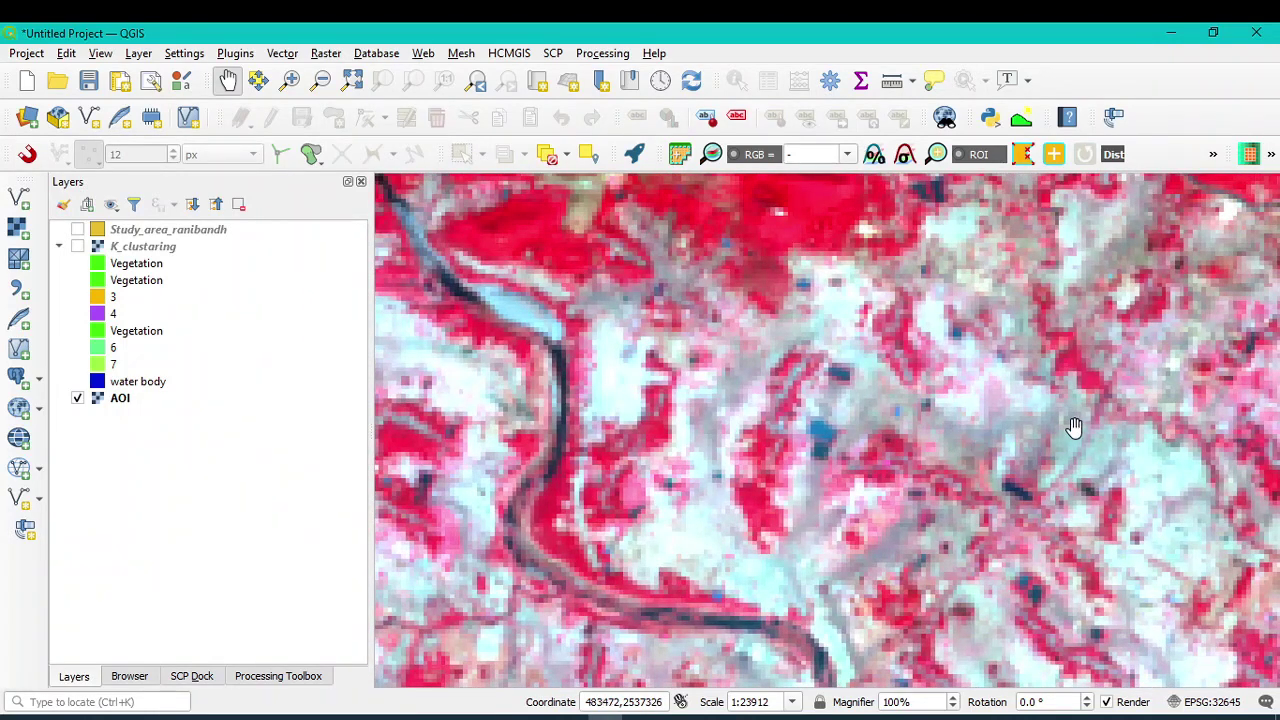
# - Compare the orange class 3 and the other unlabeled classes beside the river bend with the AOI image
pyautogui.click(79, 248)
pyautogui.click(79, 248)
pyautogui.click(79, 248)
pyautogui.click(79, 248)
pyautogui.click(79, 248)
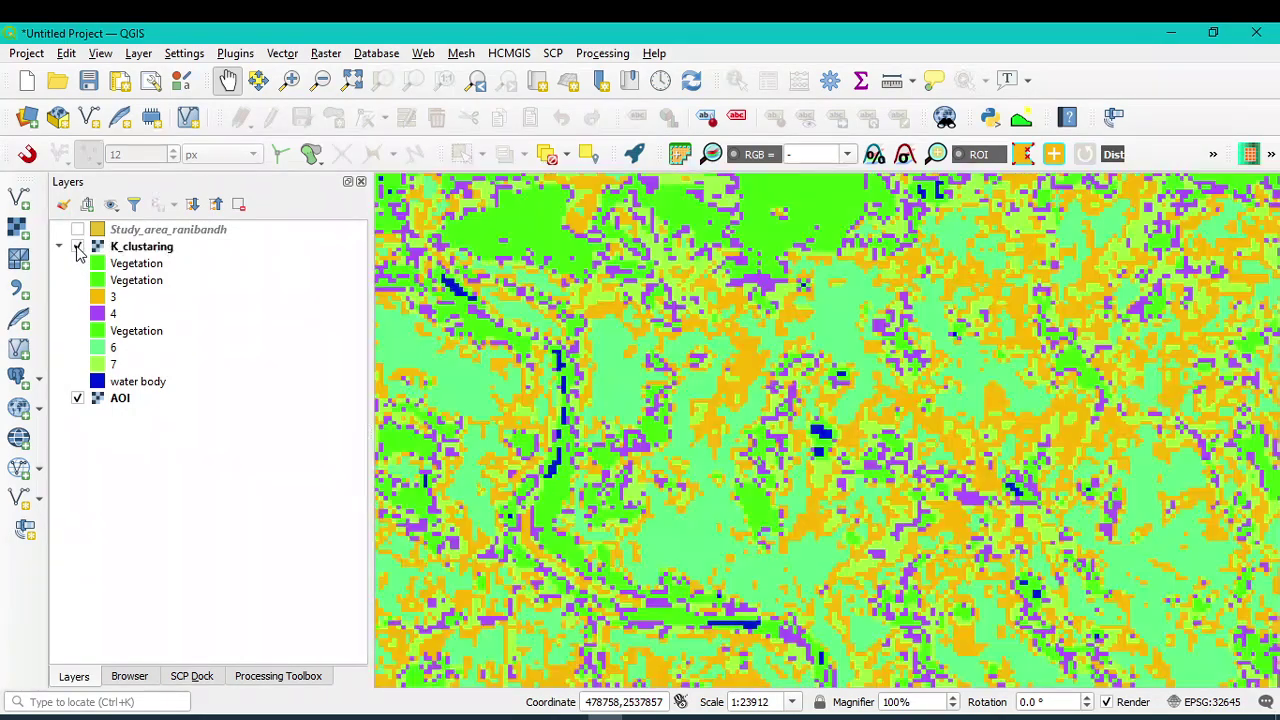
pyautogui.click(79, 248)
pyautogui.click(79, 248)
pyautogui.click(79, 248)
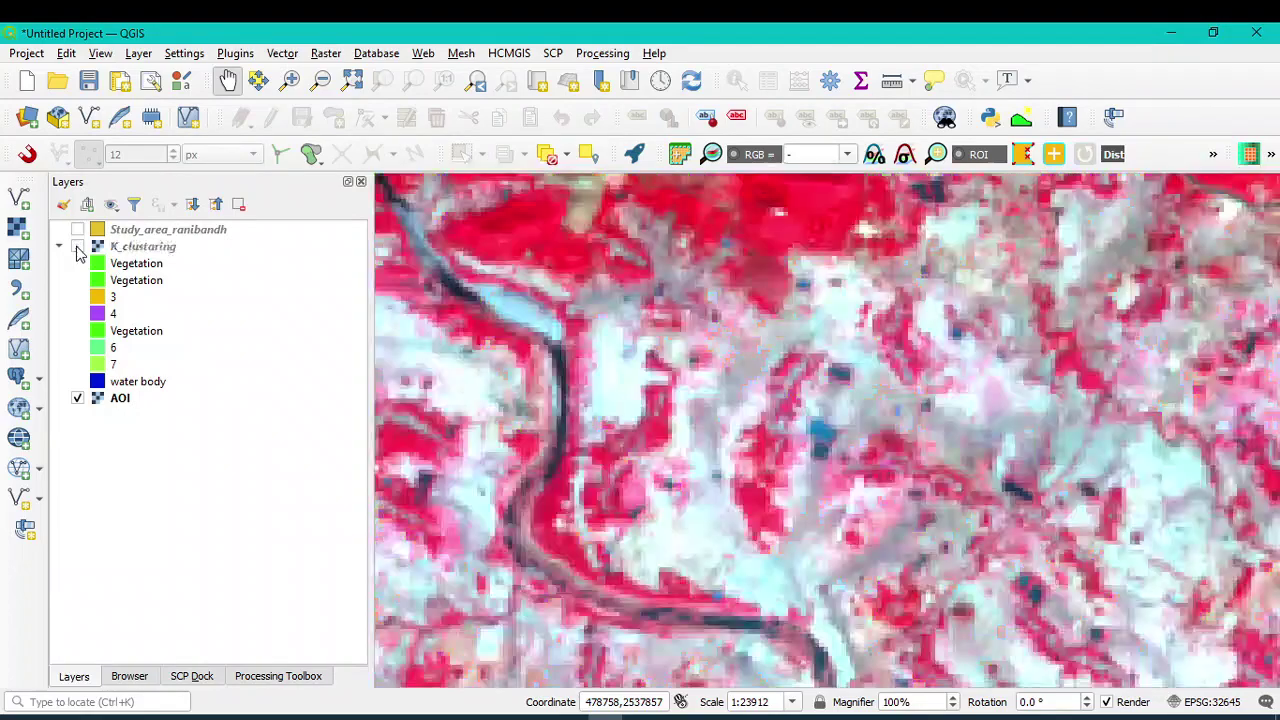
pyautogui.click(79, 248)
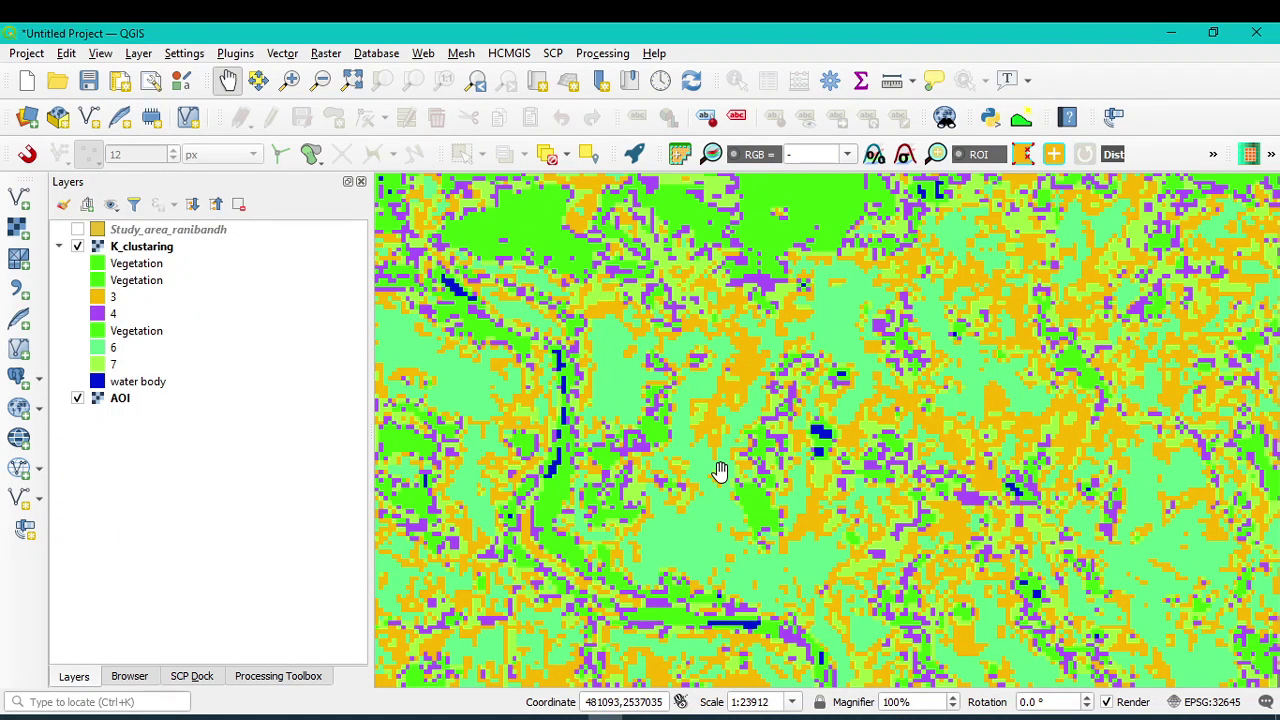
pyautogui.click(77, 247)
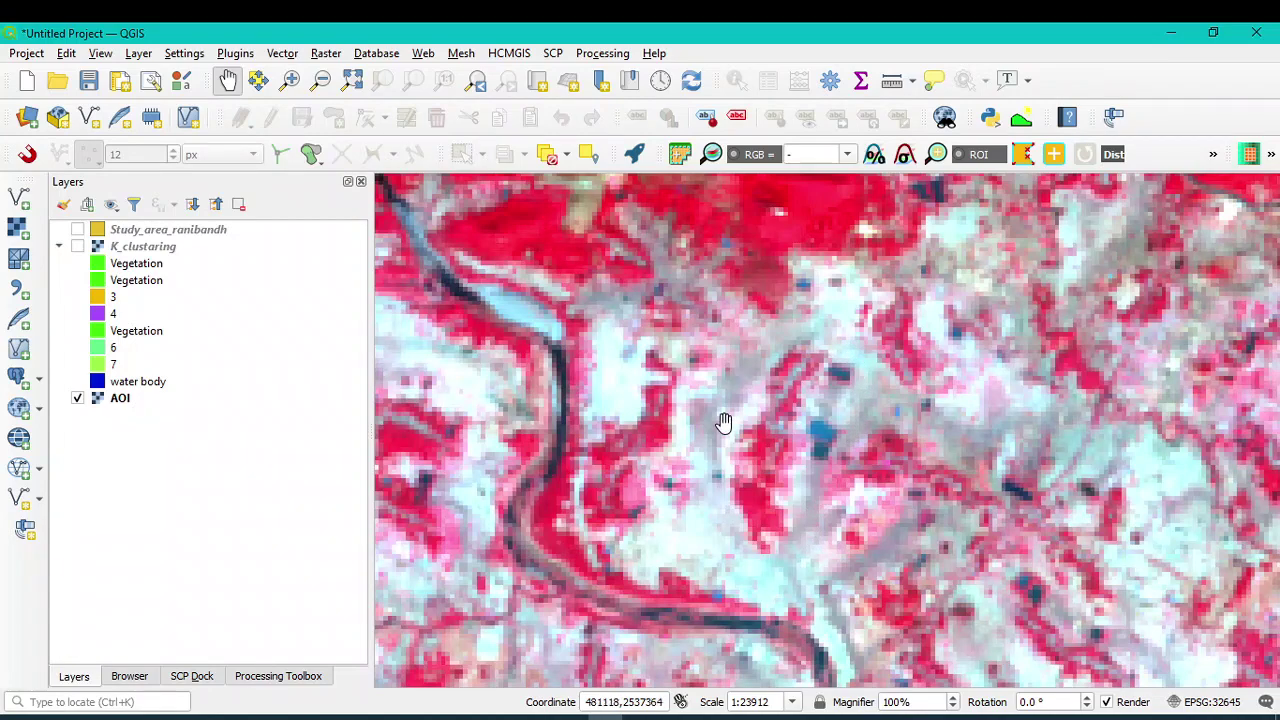
pyautogui.click(77, 247)
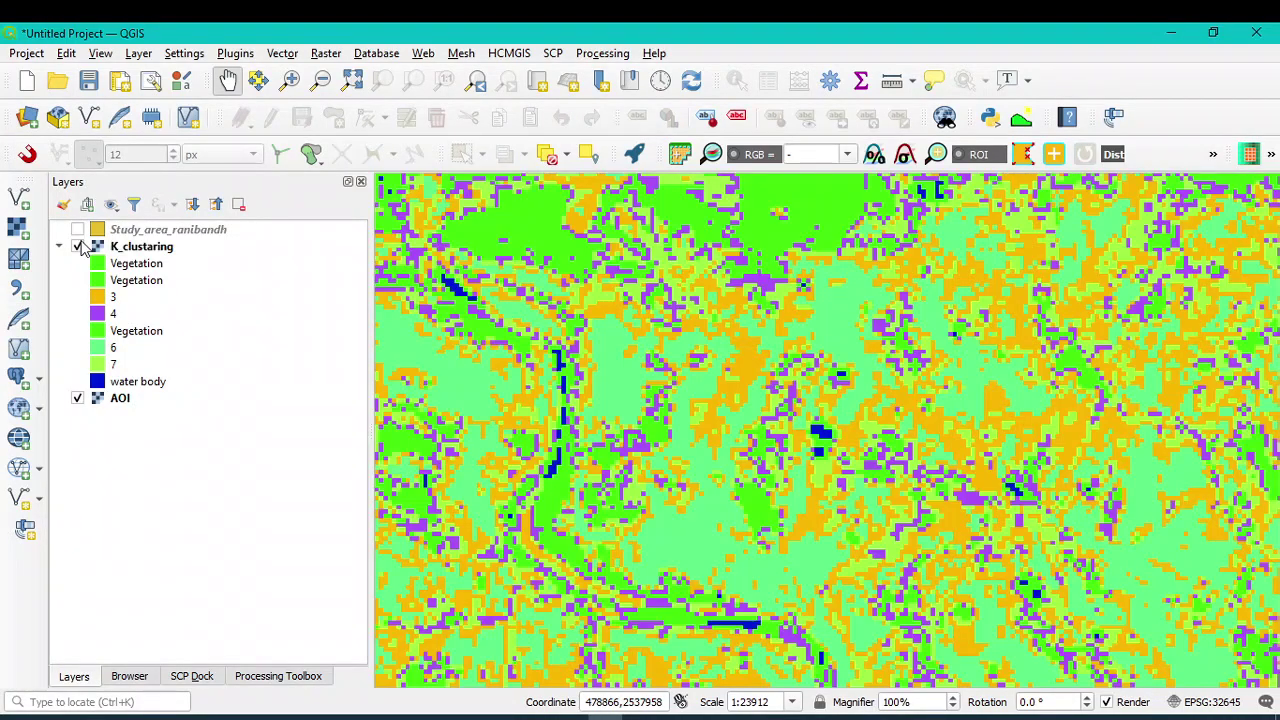
pyautogui.click(77, 247)
pyautogui.click(77, 247)
pyautogui.click(77, 247)
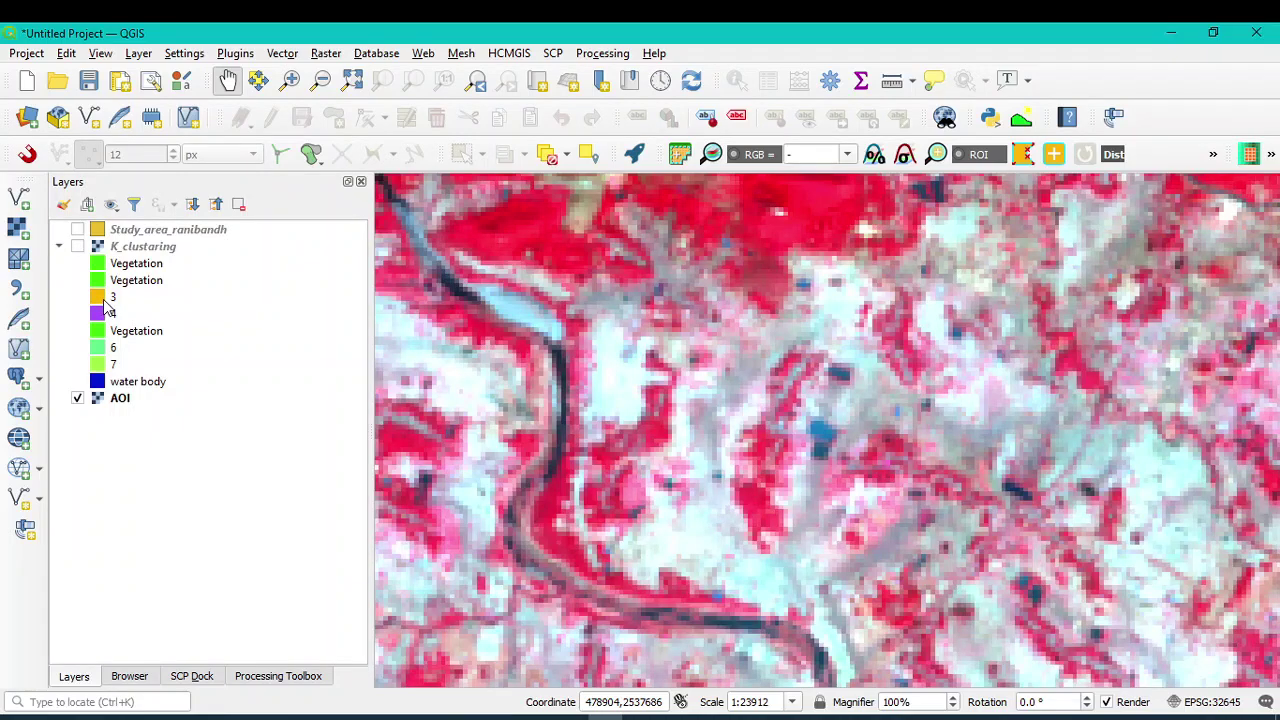
# - Change the color of class 3 in the K_clustaring symbology to yellow #ffff18
pyautogui.doubleClick(104, 305)
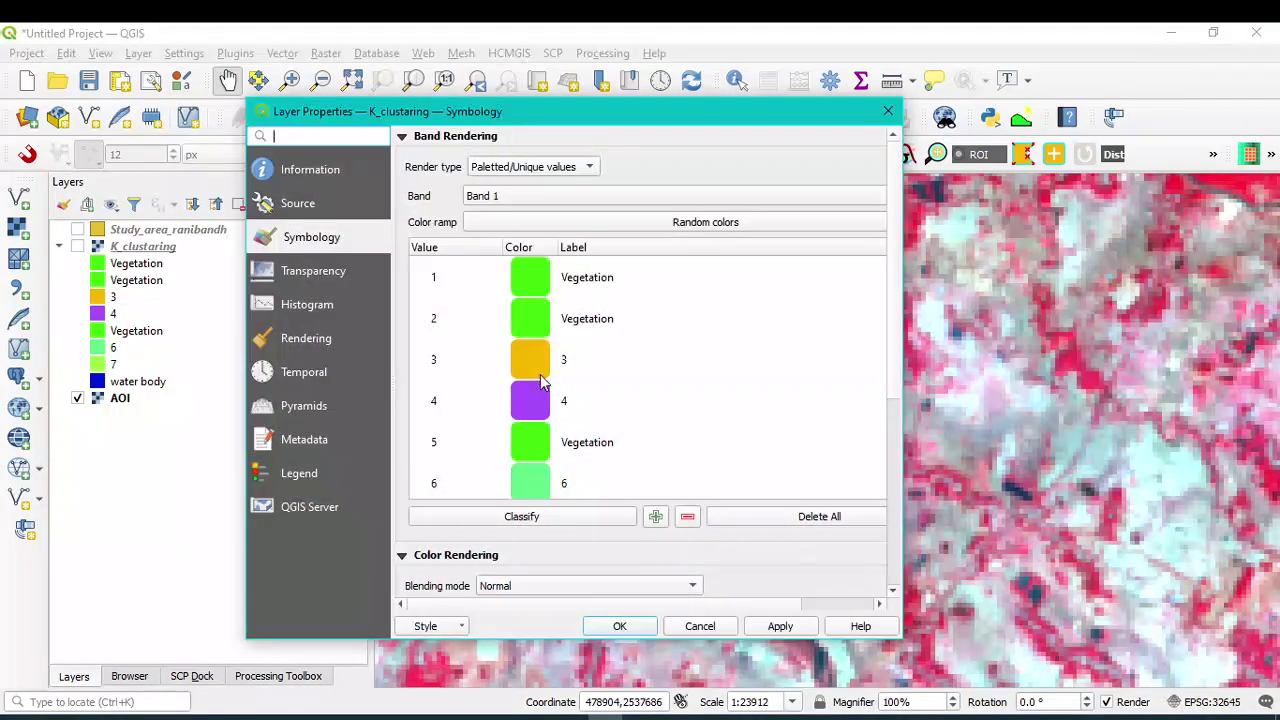
pyautogui.doubleClick(541, 376)
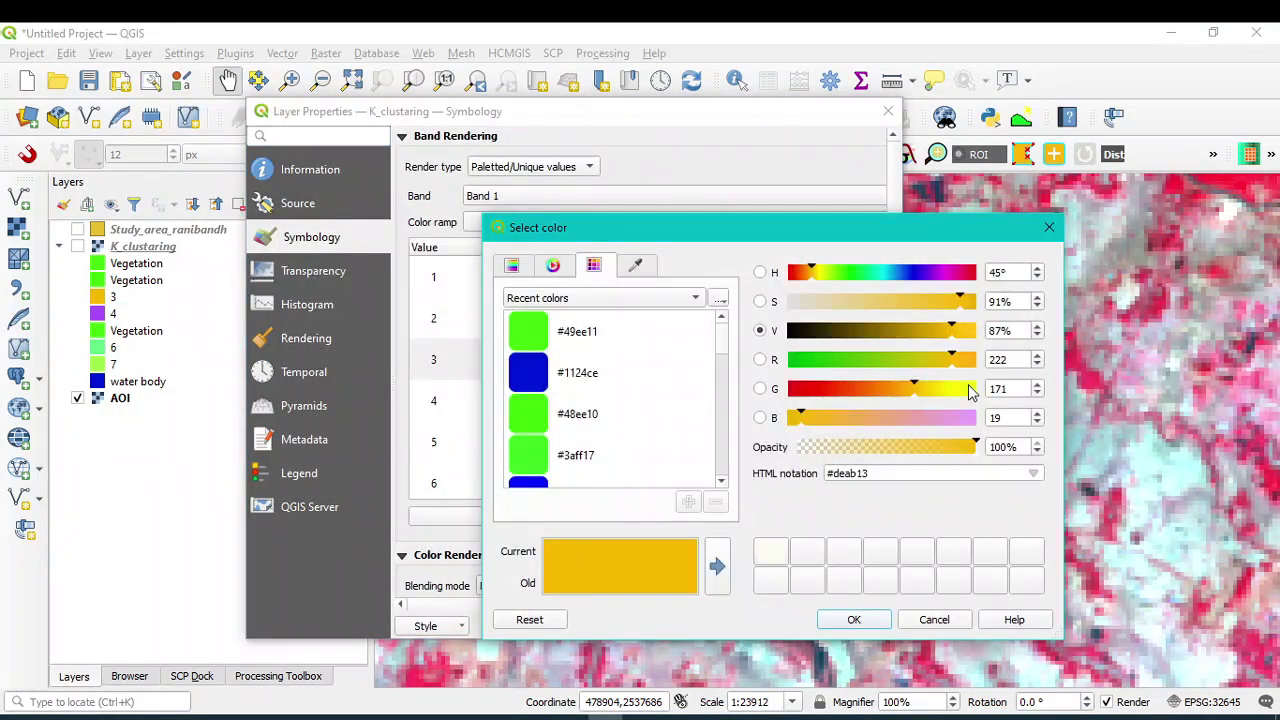
pyautogui.moveTo(974, 390); pyautogui.dragTo(990, 398)
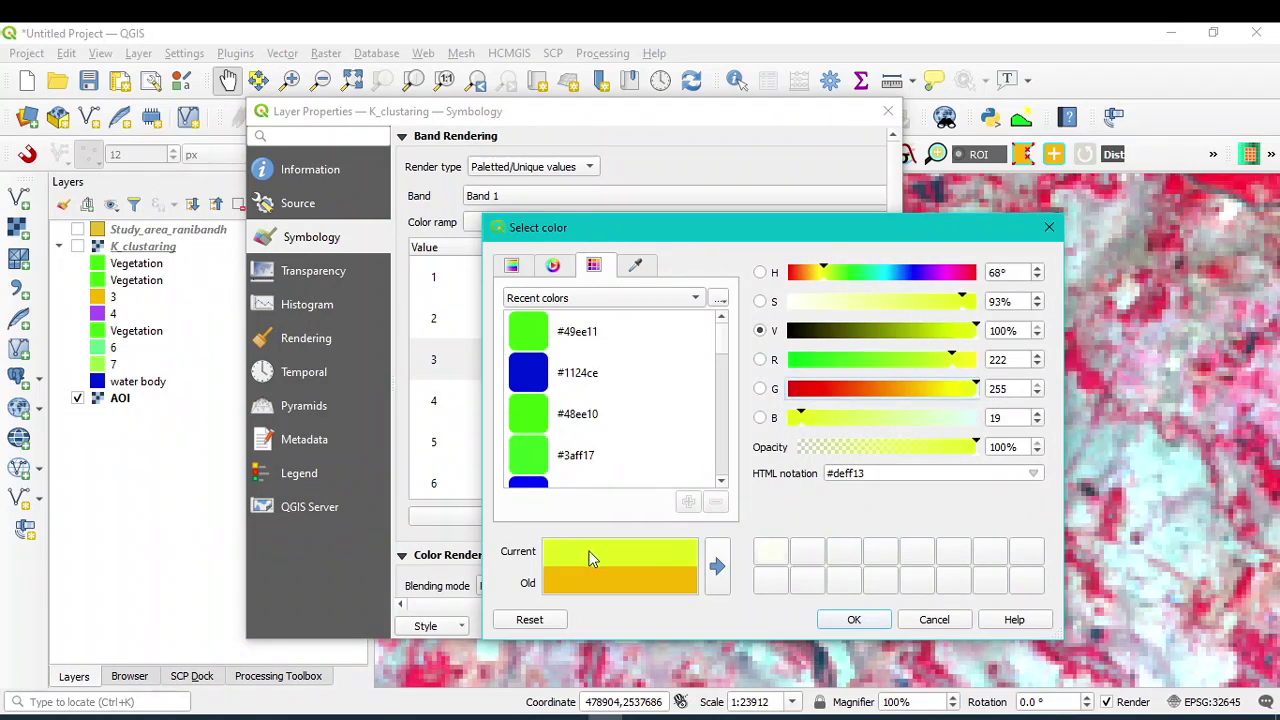
pyautogui.moveTo(806, 418); pyautogui.dragTo(787, 418)
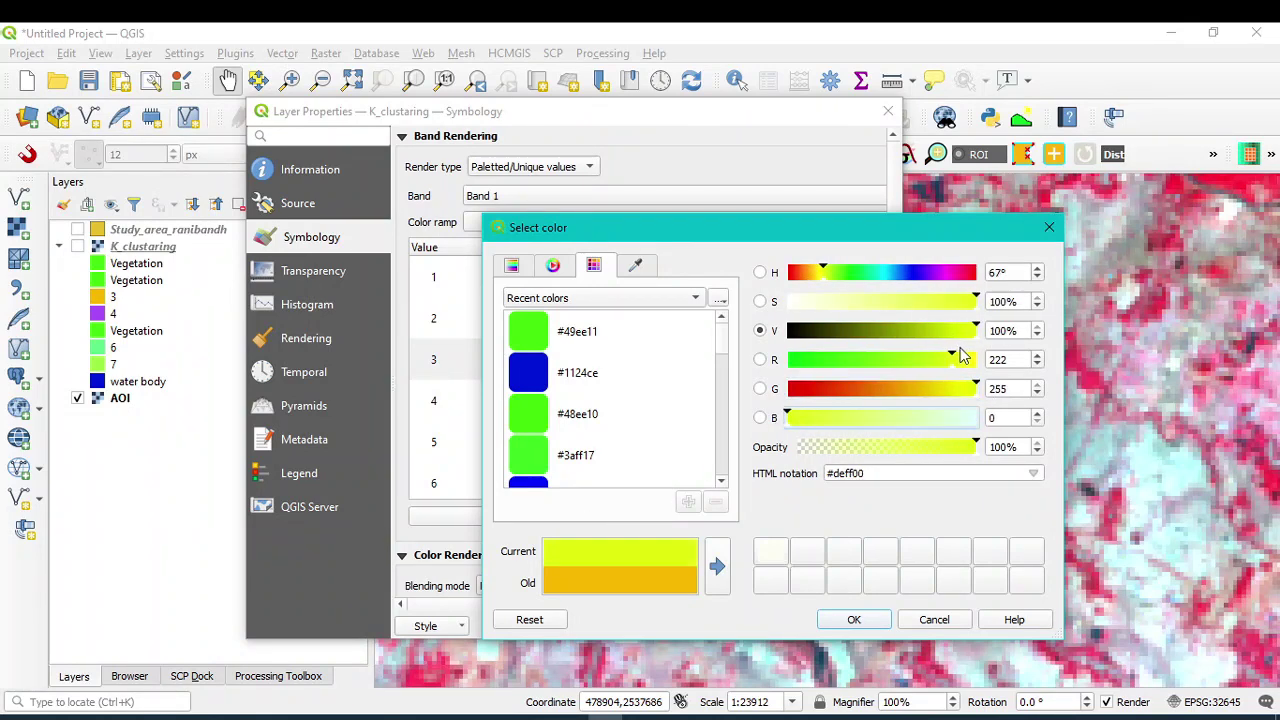
pyautogui.moveTo(963, 358); pyautogui.dragTo(993, 358)
pyautogui.click(960, 306)
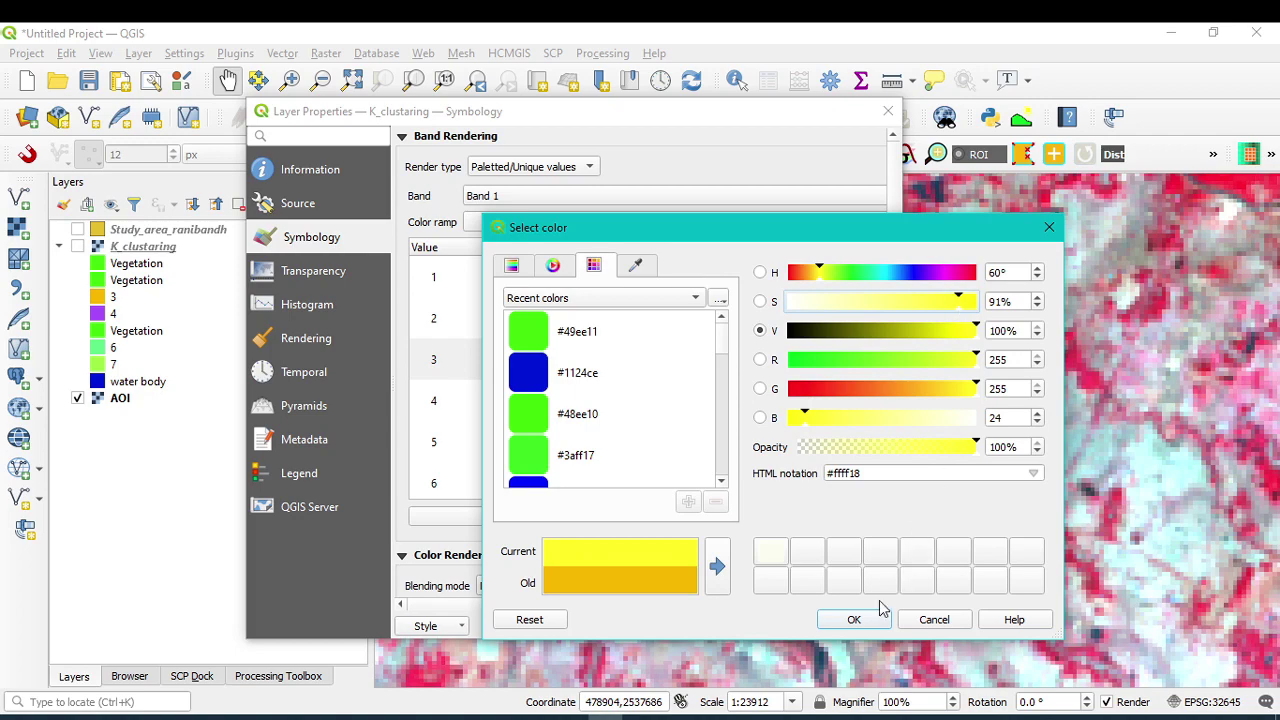
pyautogui.click(850, 619)
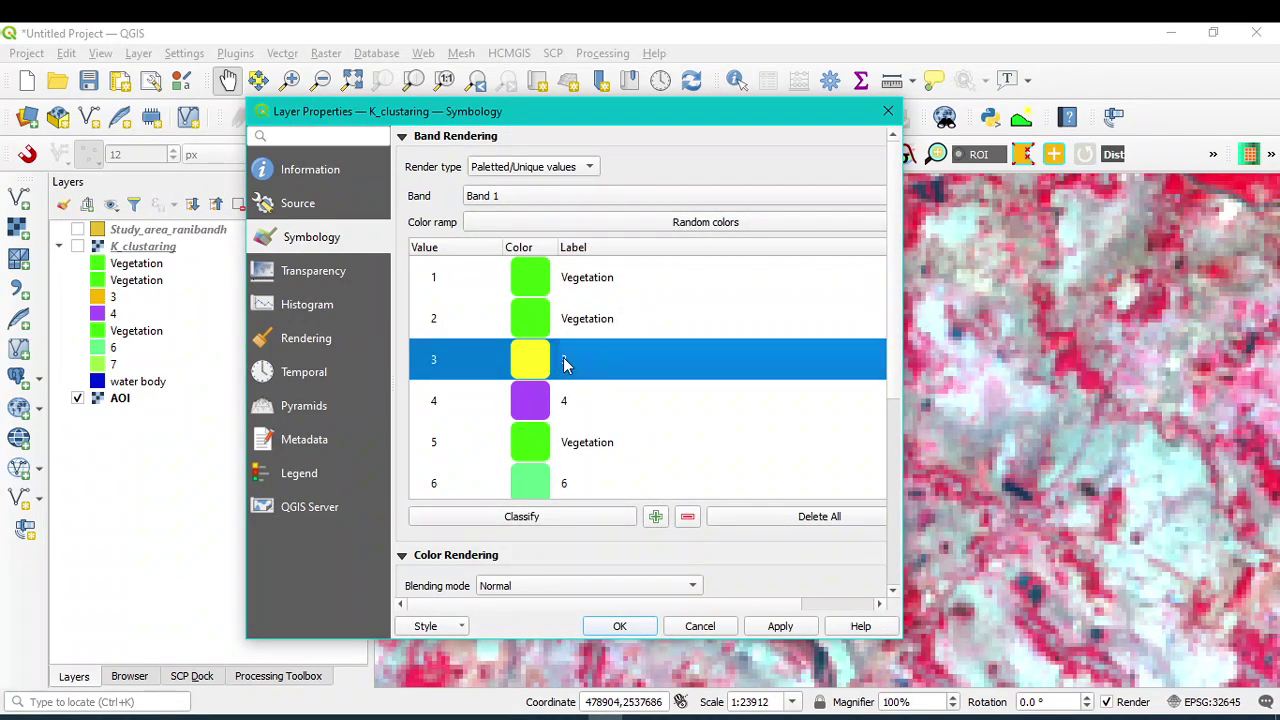
# - Label class 3 agriculture and apply the symbology
pyautogui.doubleClick(570, 362)
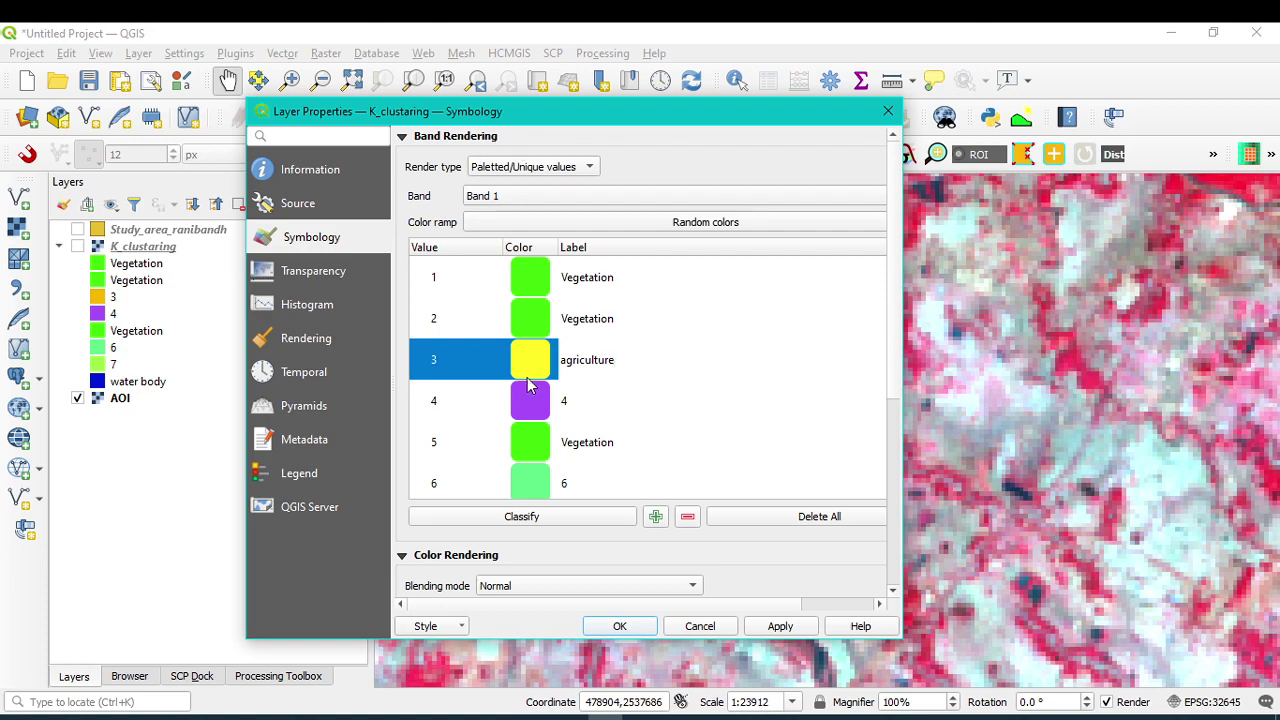
pyautogui.scroll(-3, 597, 413)
pyautogui.click(781, 630)
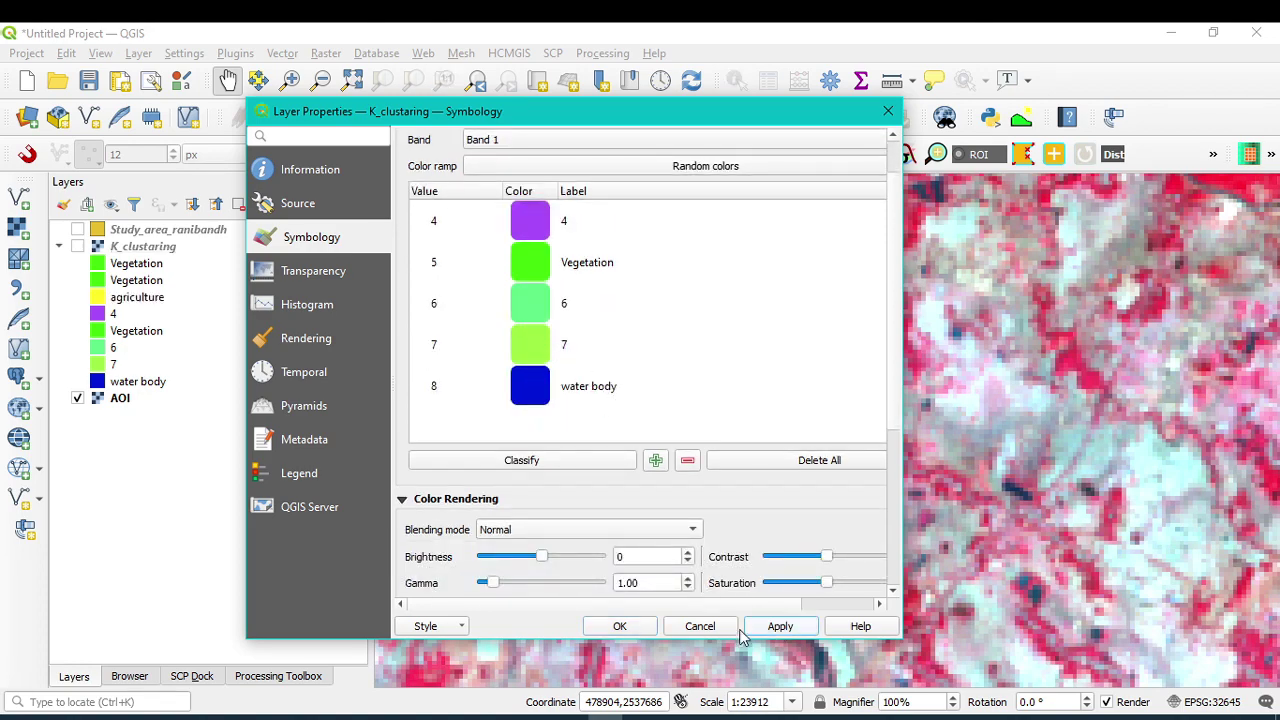
pyautogui.click(640, 628)
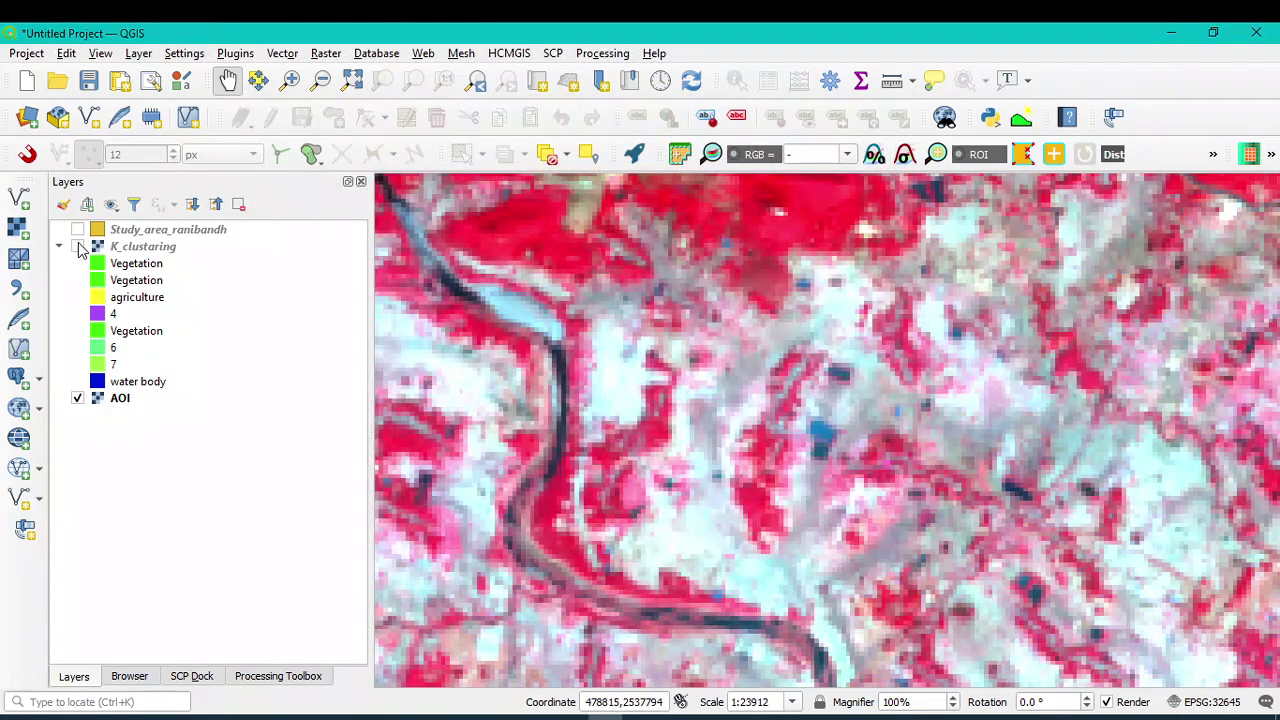
# - Compare the yellow agriculture class and the neighboring class 7 pixels with the AOI image around the river
pyautogui.click(77, 246)
pyautogui.click(77, 246)
pyautogui.click(77, 246)
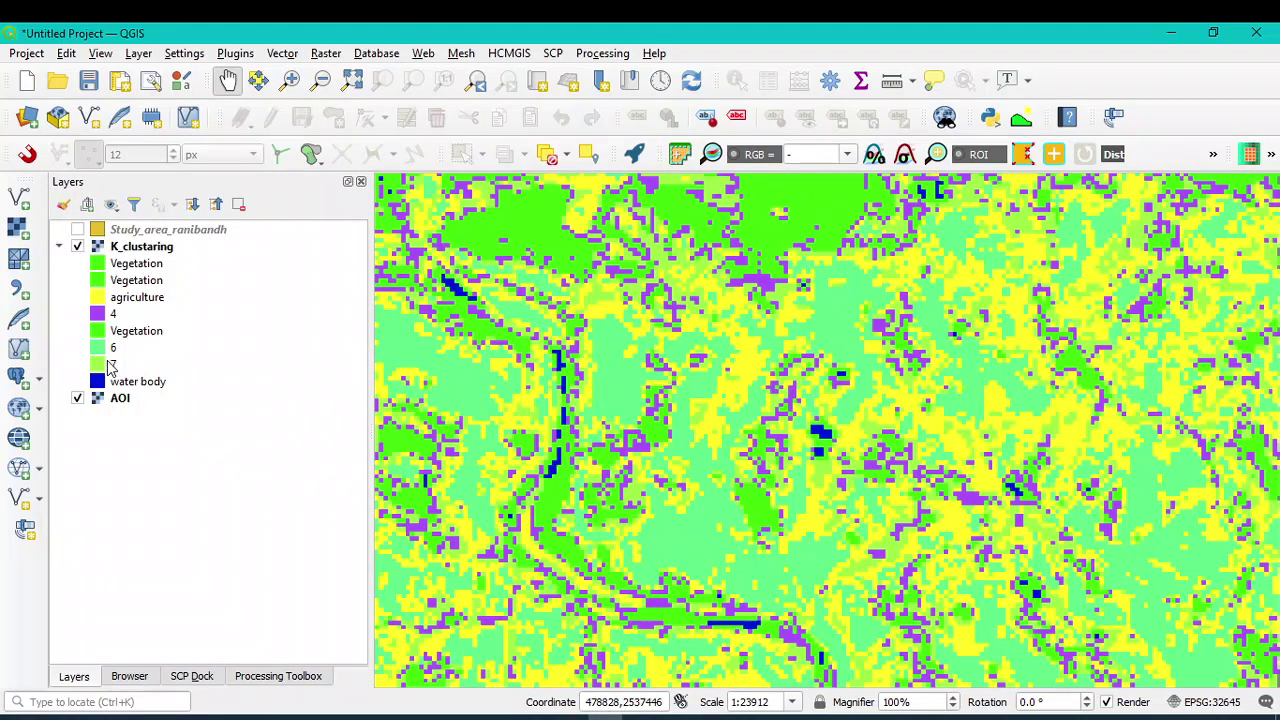
pyautogui.click(77, 246)
pyautogui.click(77, 246)
pyautogui.click(77, 246)
pyautogui.click(77, 246)
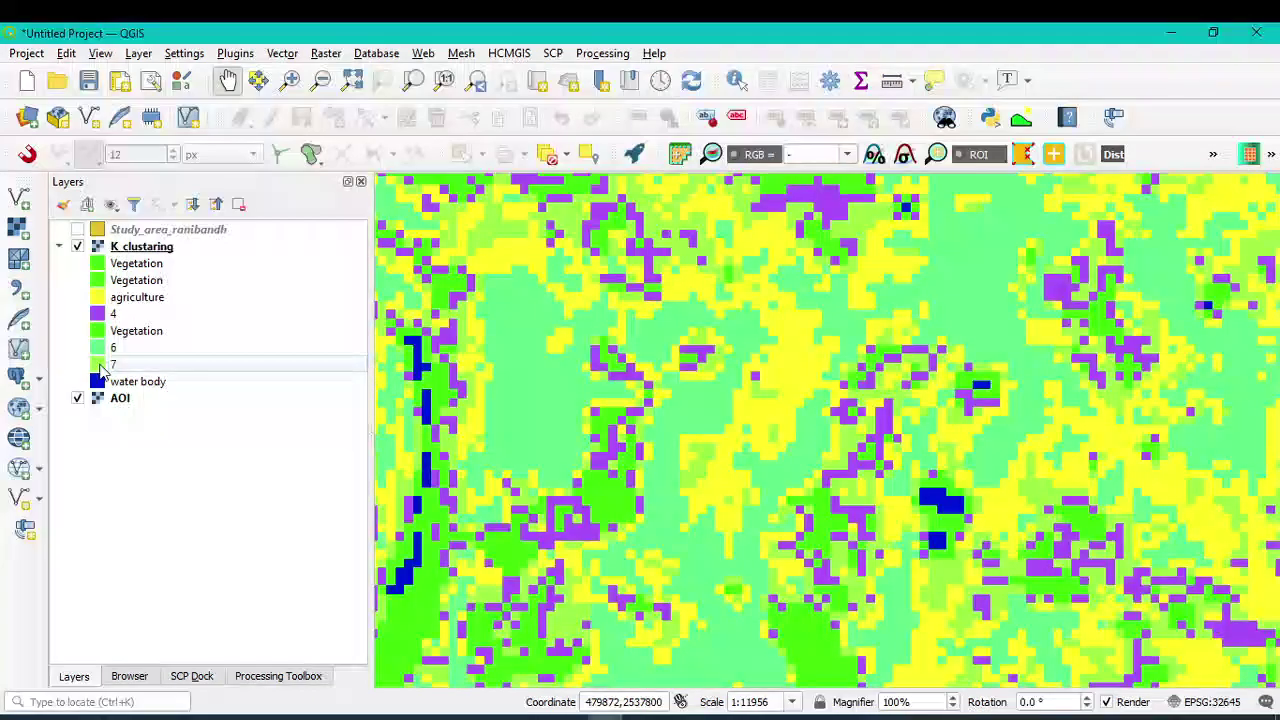
# - Change the color of class 7 in the K_clustaring symbology to yellow #ffff18
pyautogui.scroll(-1, 533, 420)
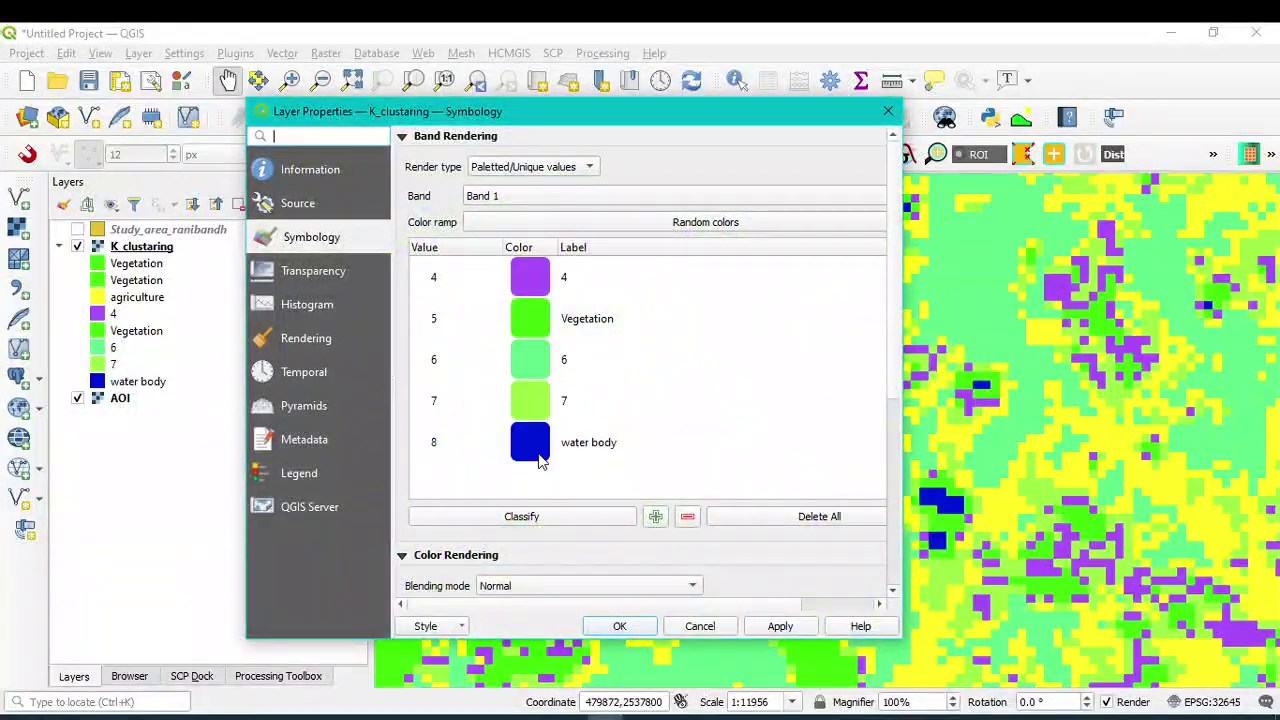
pyautogui.click(533, 418)
pyautogui.doubleClick(531, 410)
pyautogui.click(527, 338)
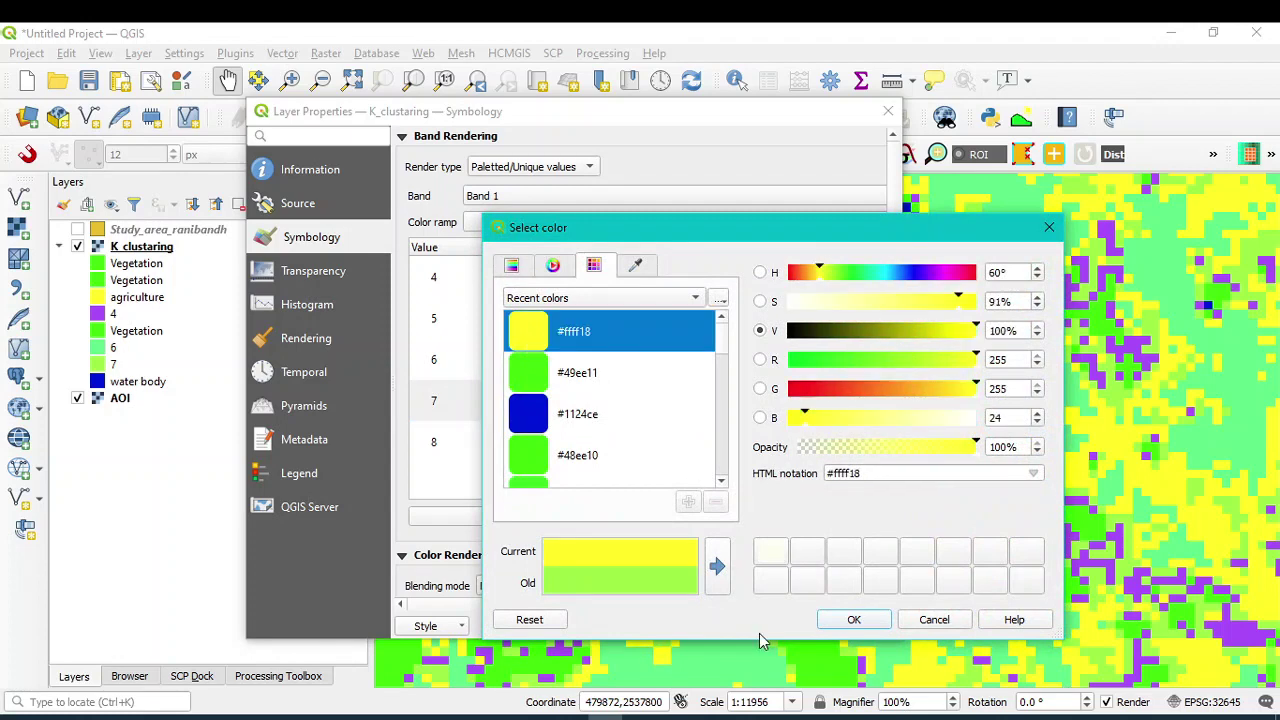
pyautogui.click(851, 620)
# - Label class 7 Agricultural and apply the symbology
pyautogui.doubleClick(566, 401)
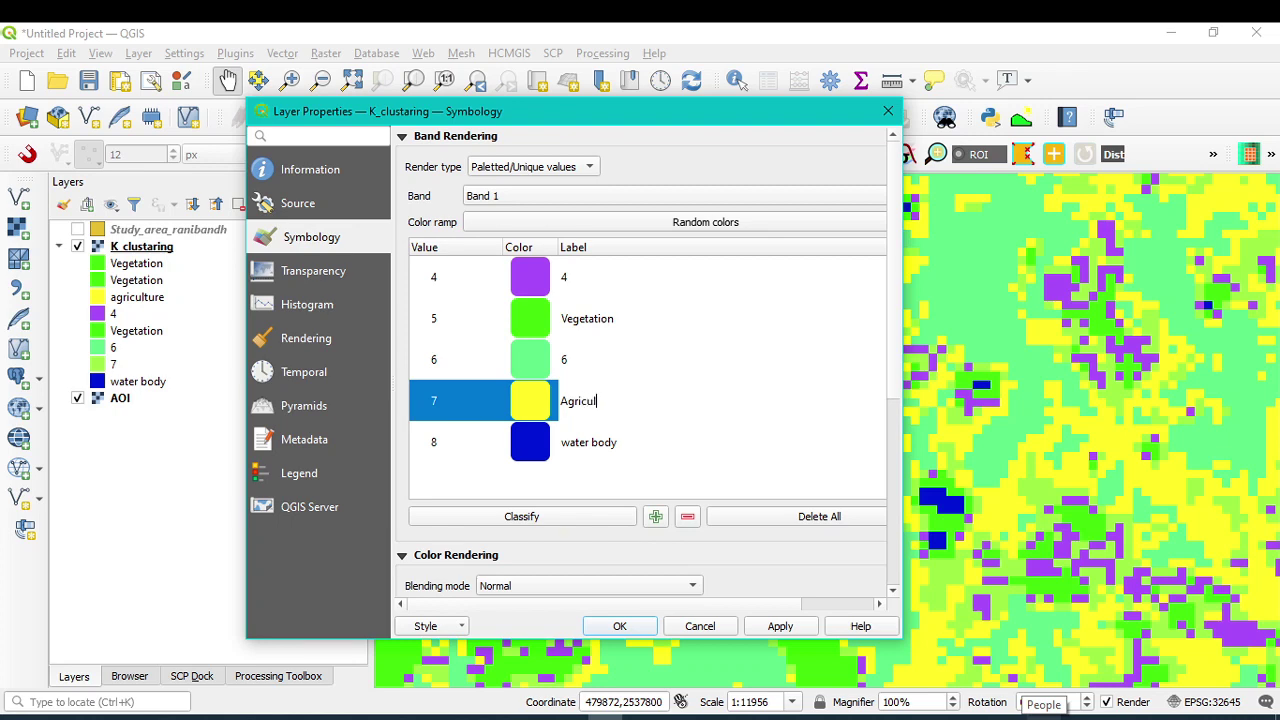
pyautogui.write('Agricultural')
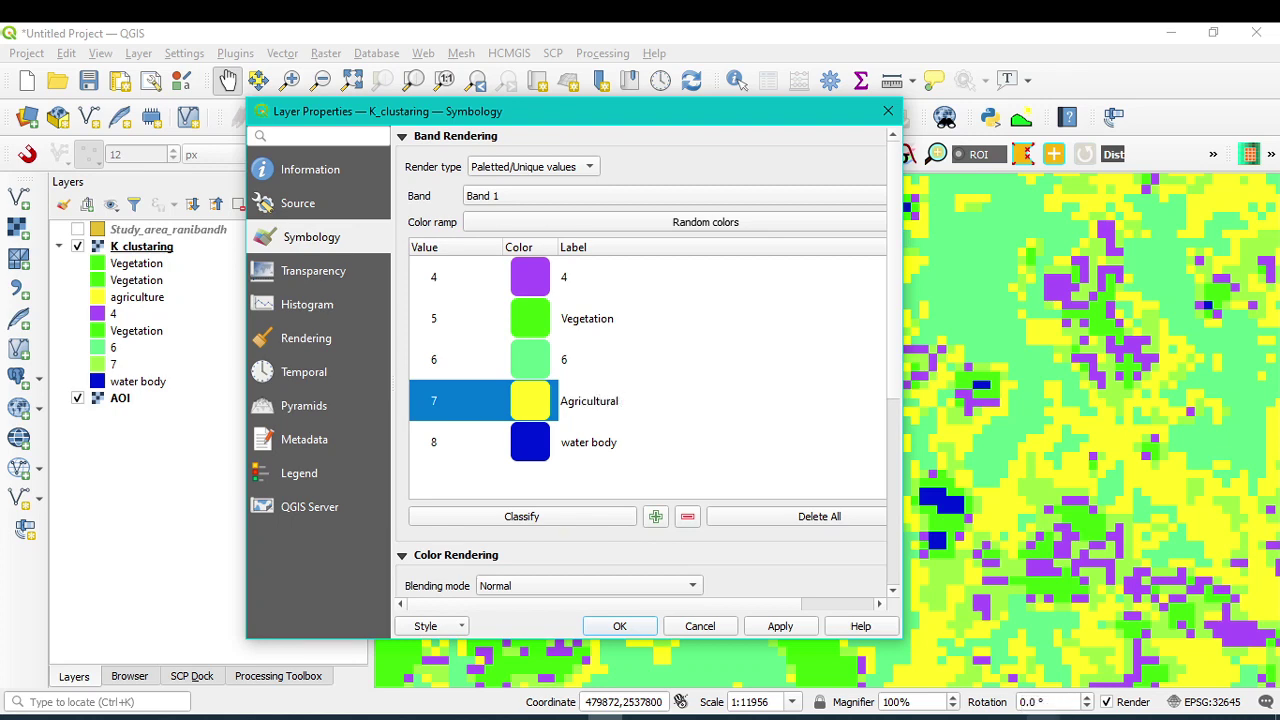
pyautogui.click(779, 626)
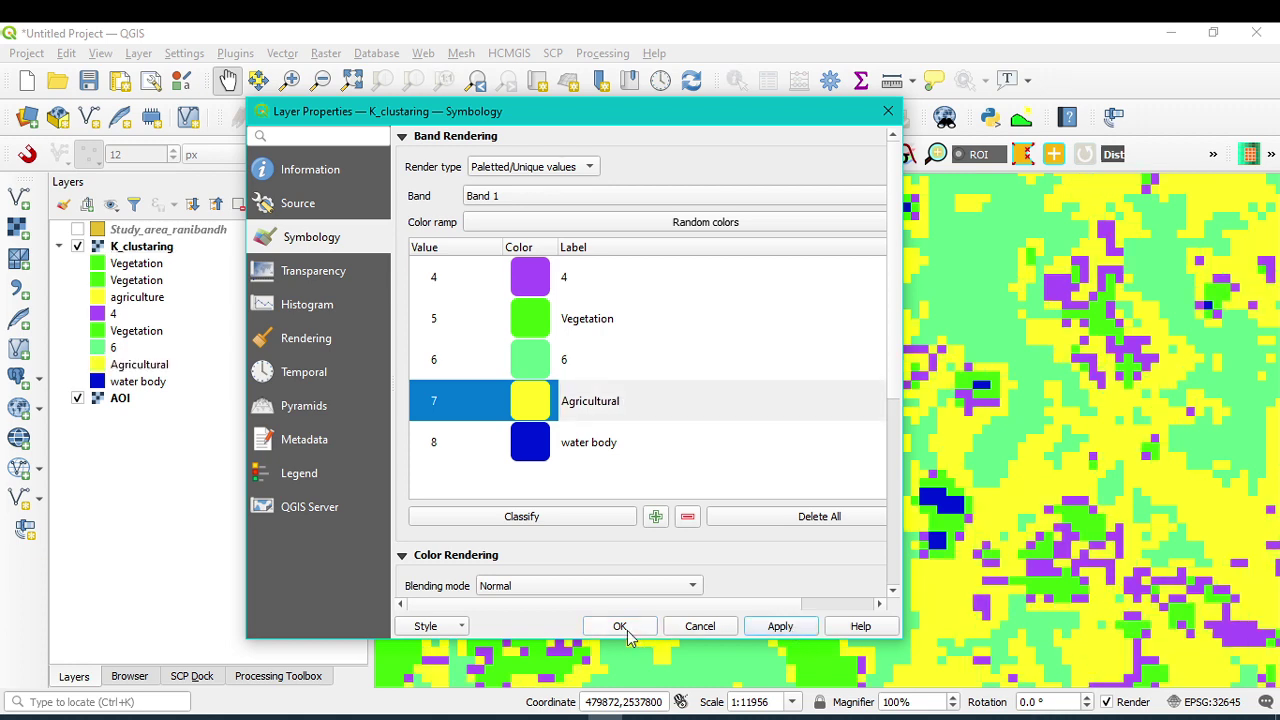
pyautogui.click(620, 626)
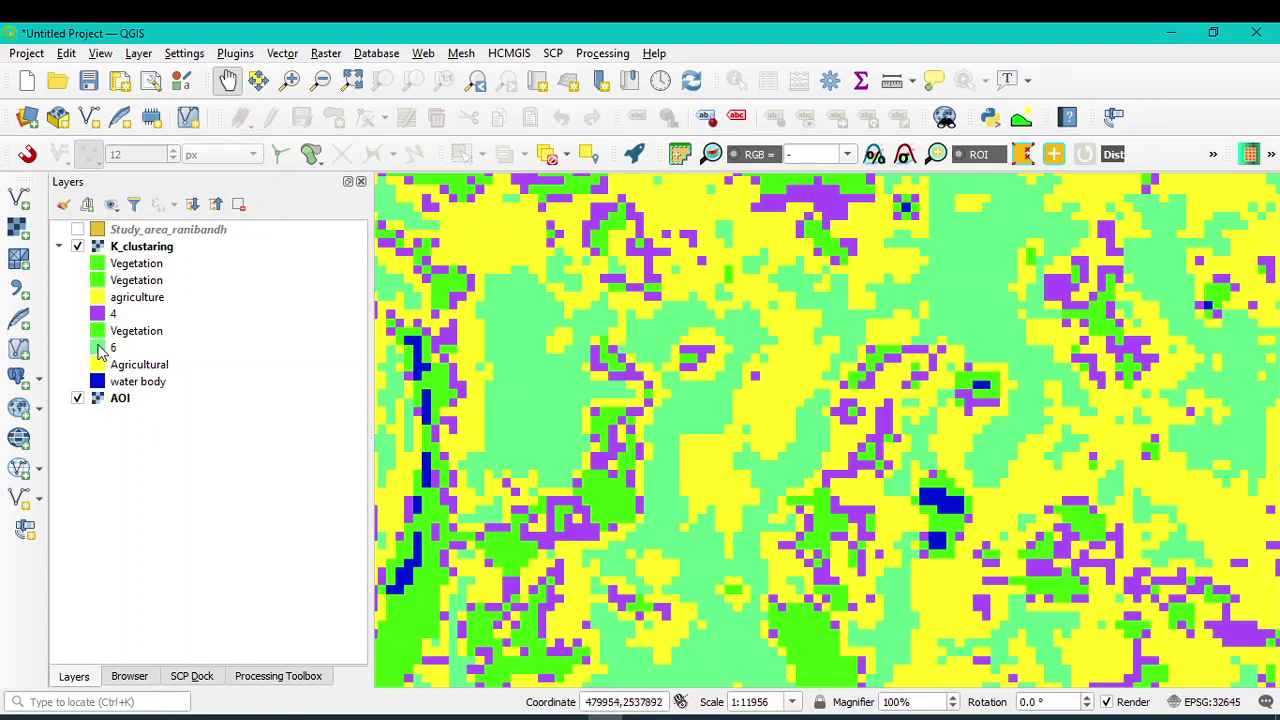
# - Compare the light green class 6 areas with the AOI image around the river and the fields farther south
pyautogui.click(78, 247)
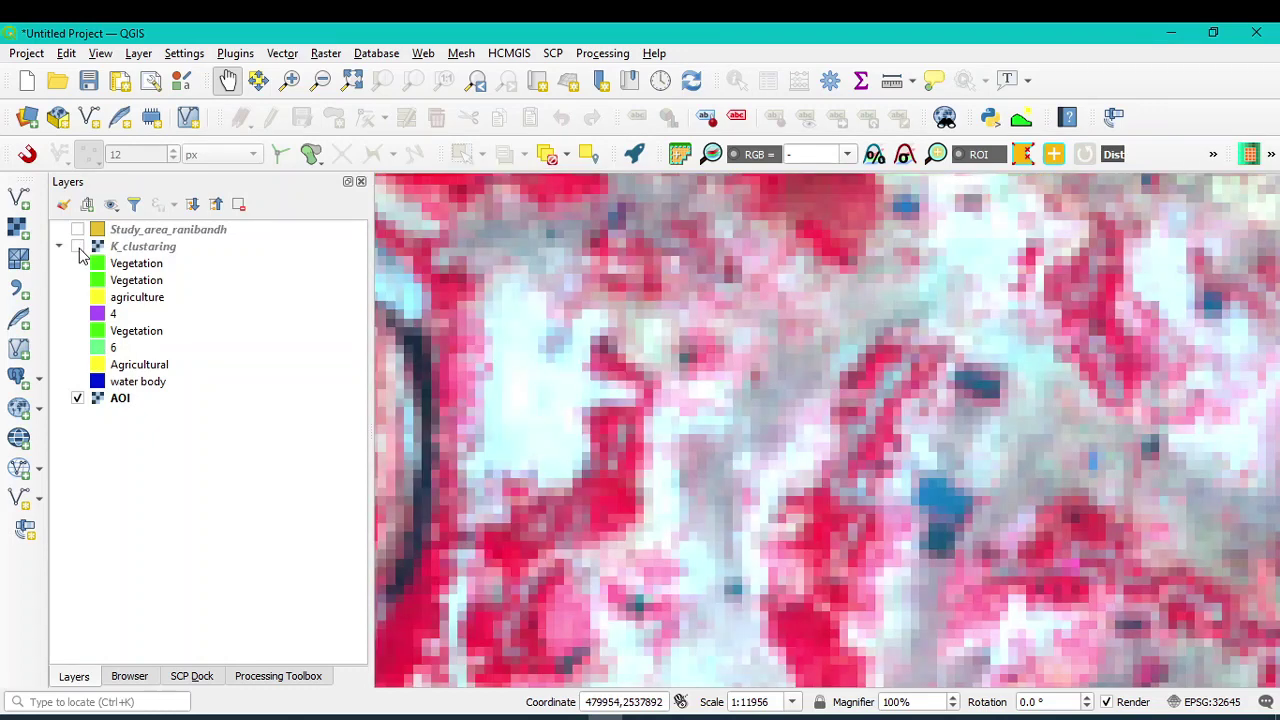
pyautogui.click(78, 247)
pyautogui.click(78, 247)
pyautogui.click(78, 247)
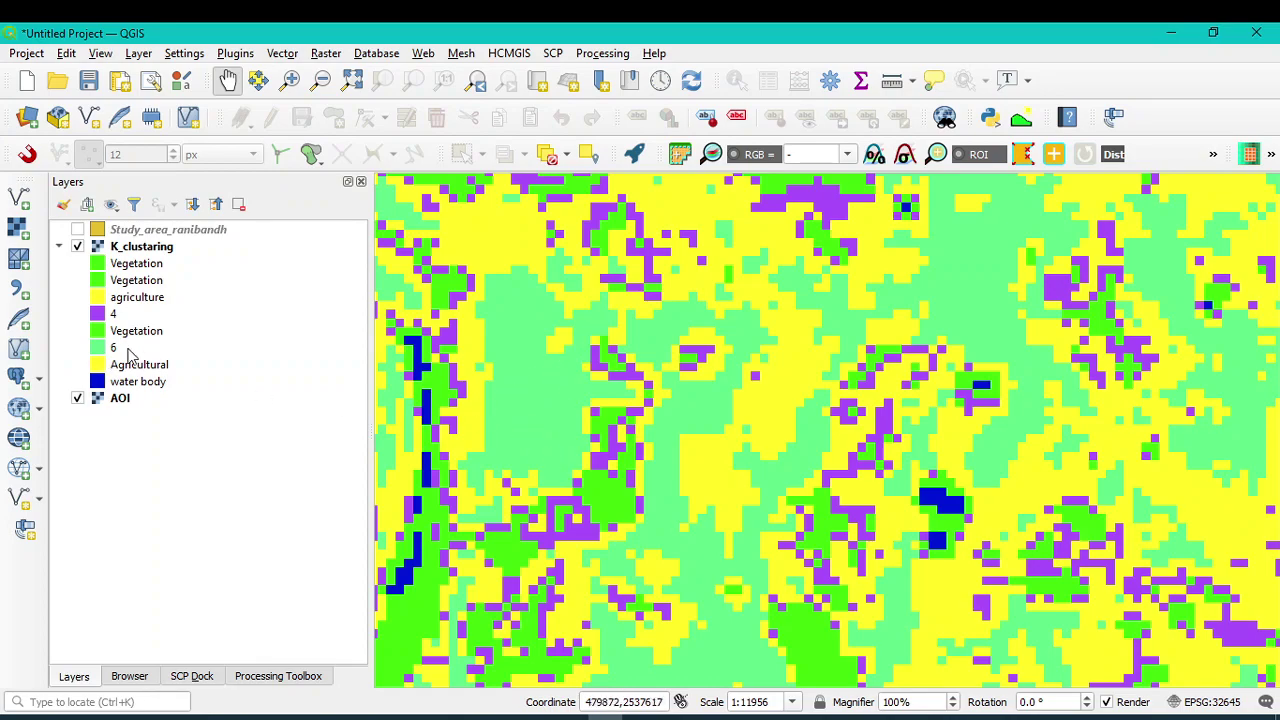
pyautogui.scroll(-2, 787, 407)
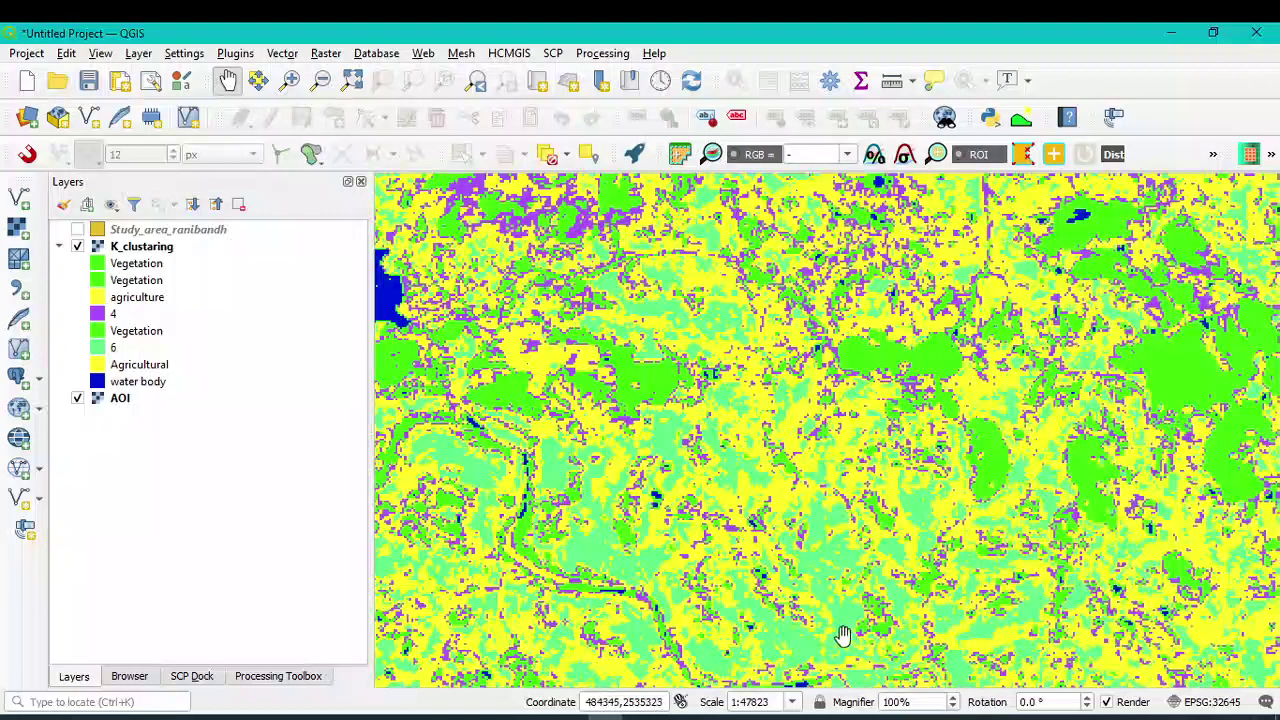
pyautogui.scroll(2, 787, 407)
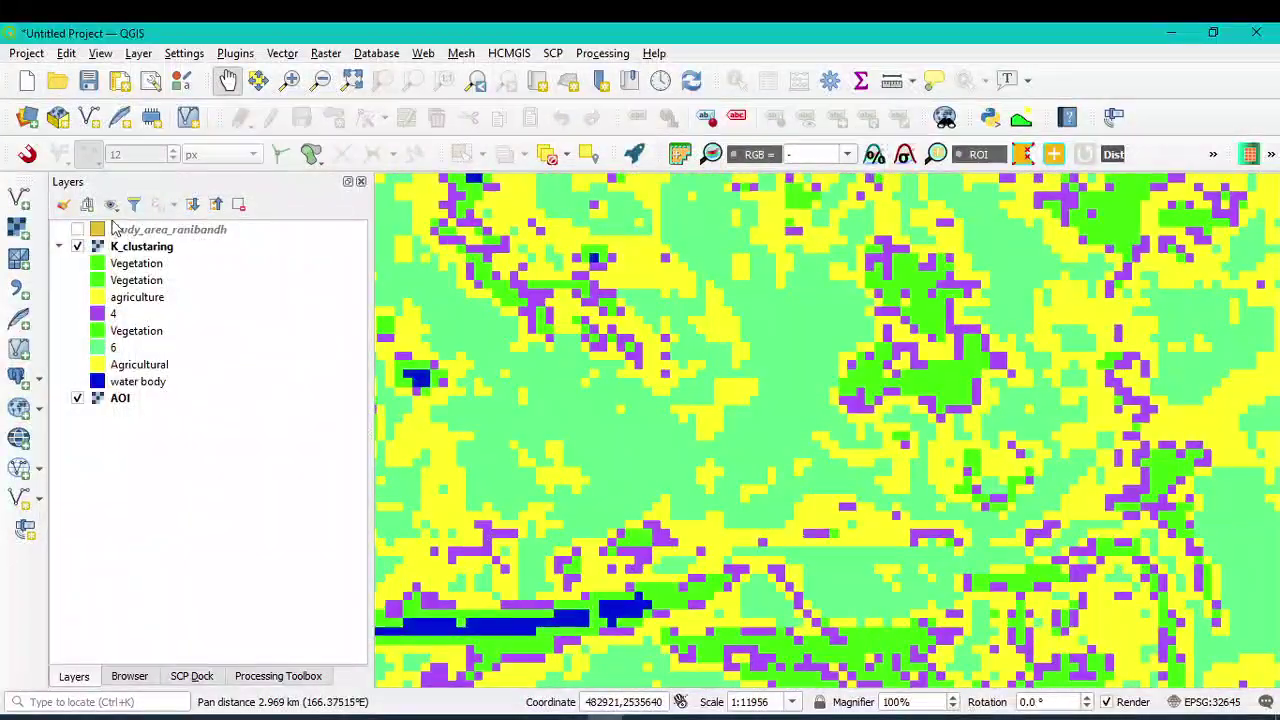
pyautogui.click(78, 247)
pyautogui.click(78, 247)
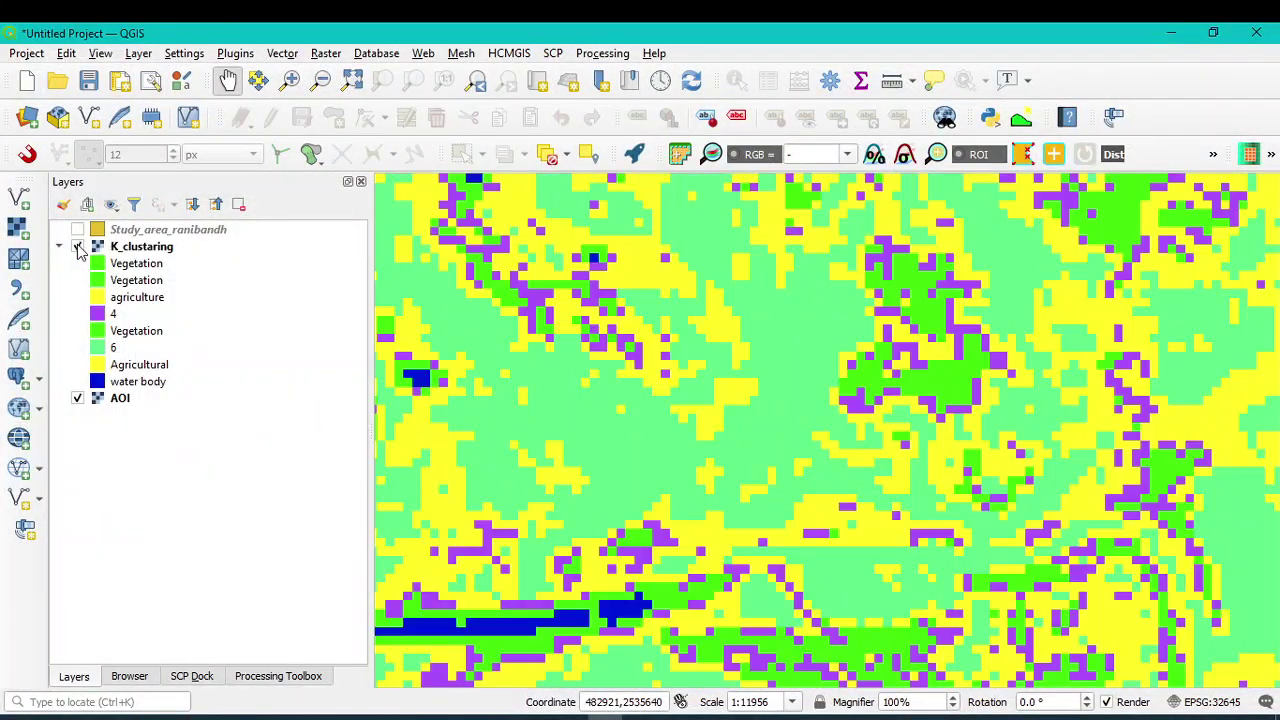
pyautogui.click(78, 247)
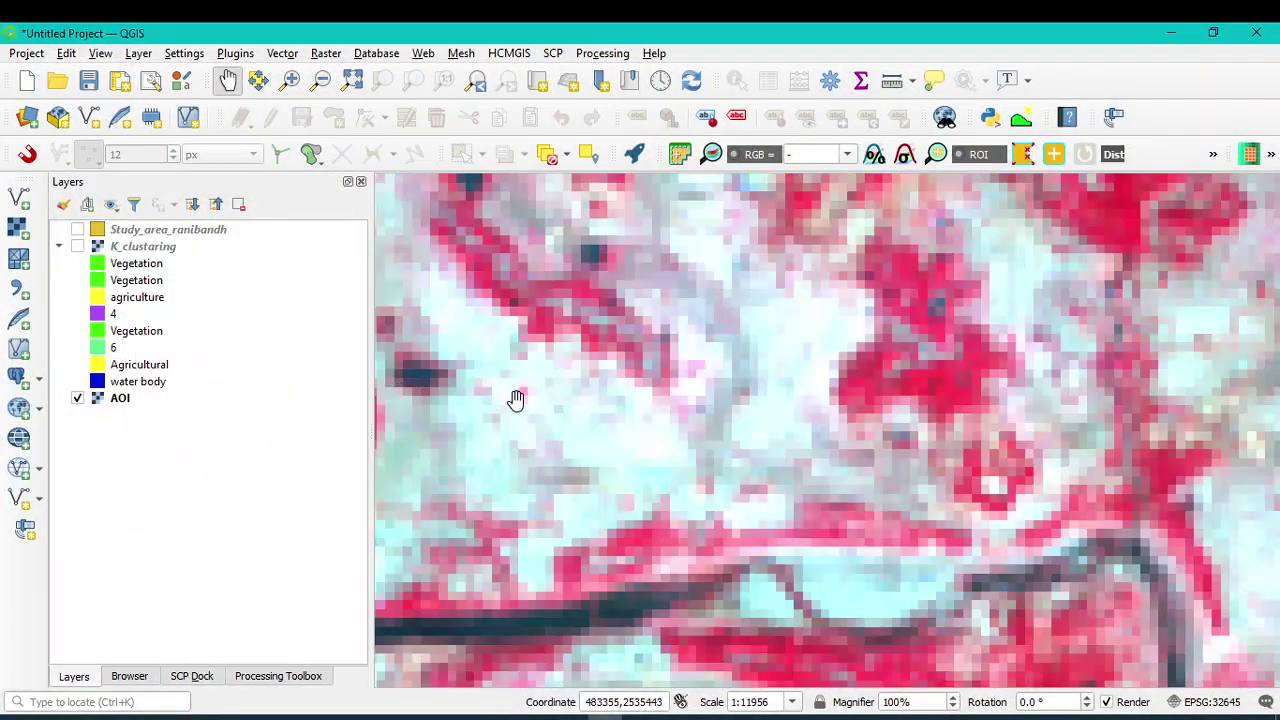
pyautogui.click(78, 247)
pyautogui.scroll(-2, 686, 450)
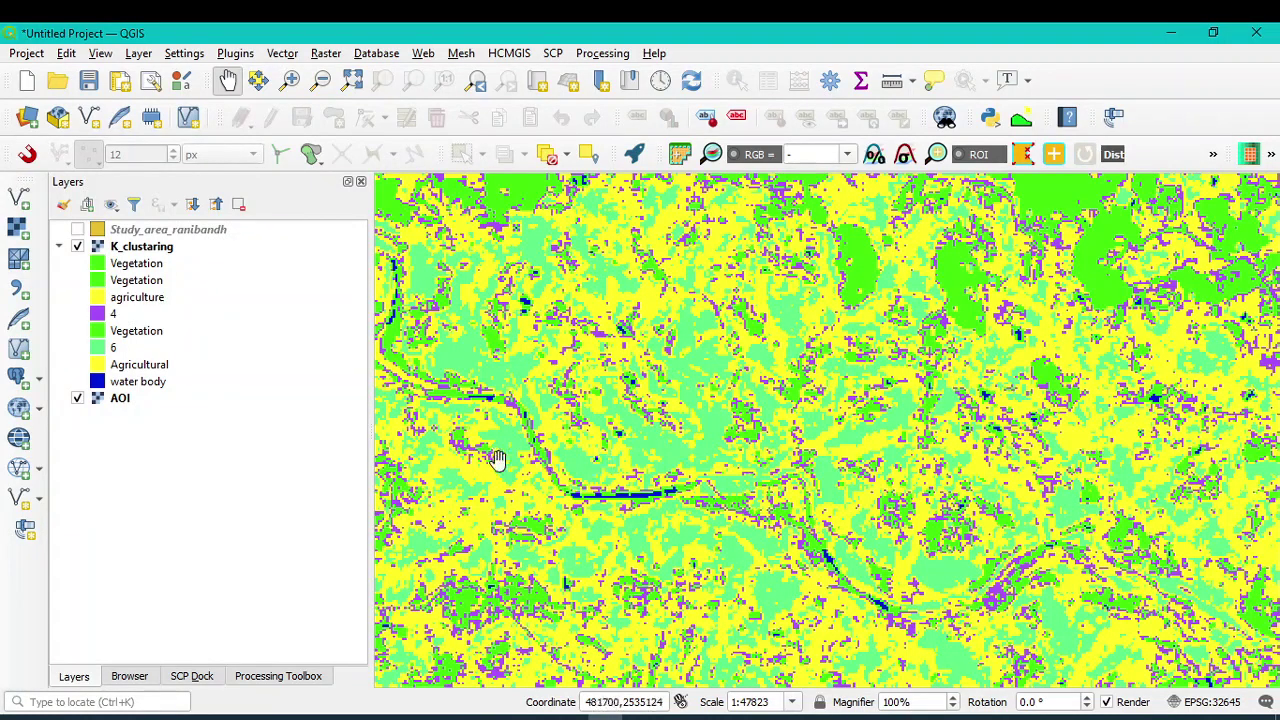
# - Set the color of class 6 in the K_clustaring symbology to light tan #e1b68b, based on #e1a86e with 38% saturation
pyautogui.doubleClick(100, 350)
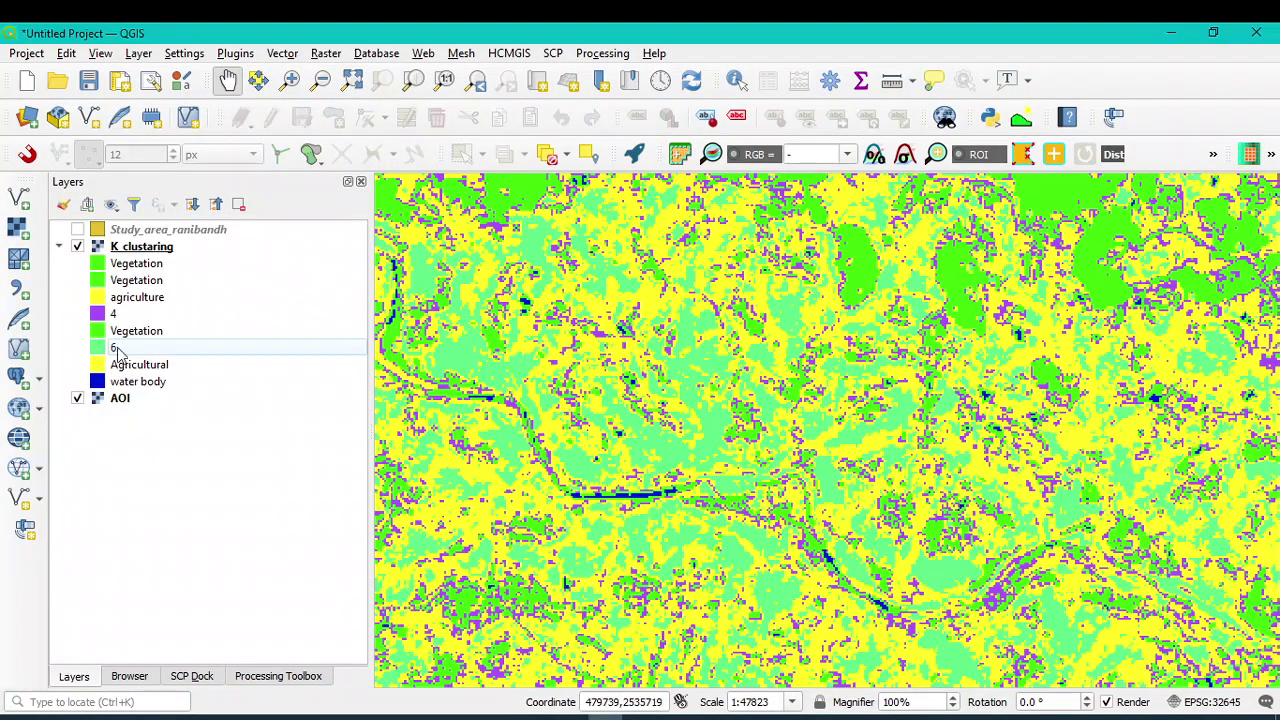
pyautogui.scroll(-2, 570, 470)
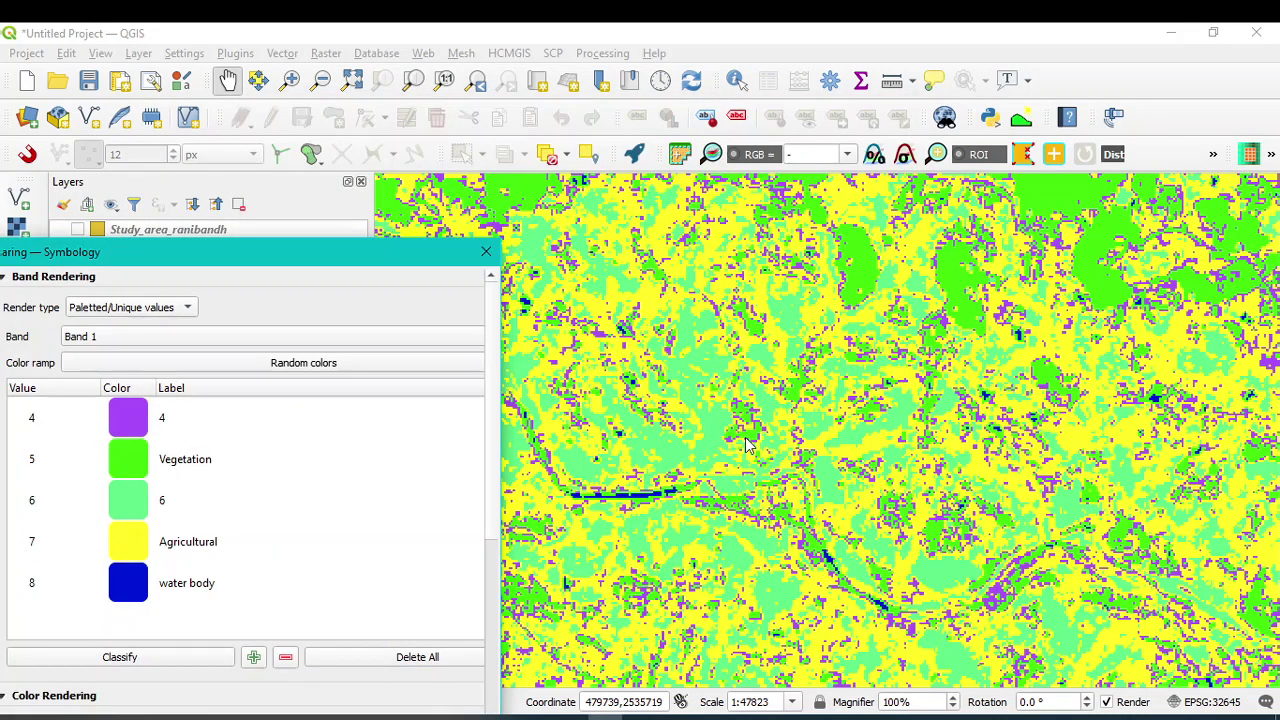
pyautogui.moveTo(374, 255); pyautogui.dragTo(806, 149)
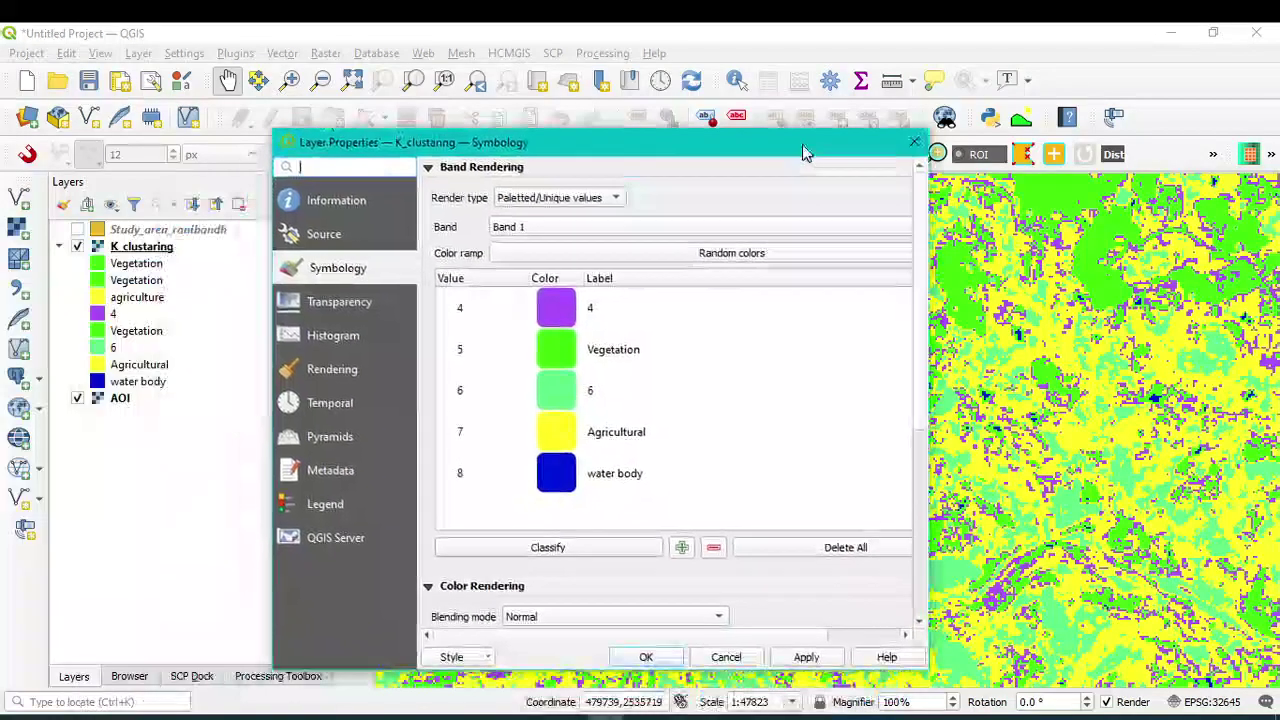
pyautogui.doubleClick(558, 390)
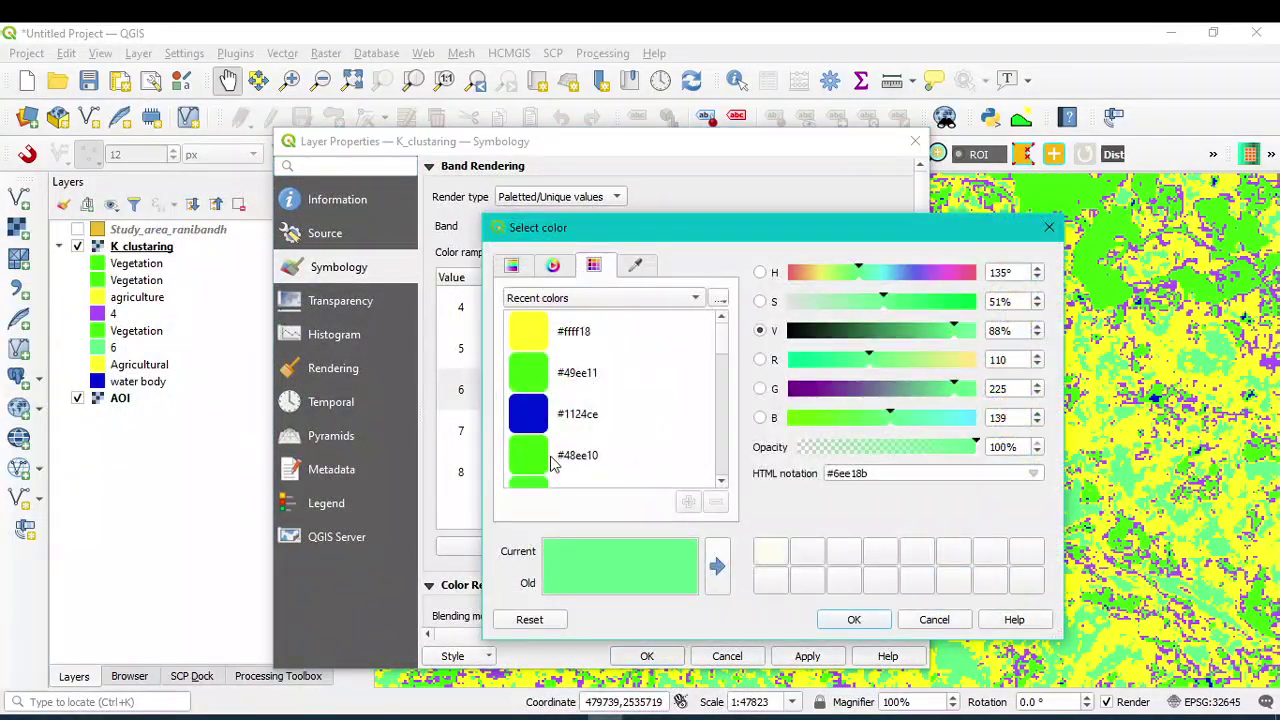
pyautogui.scroll(-2, 600, 430)
pyautogui.click(535, 462)
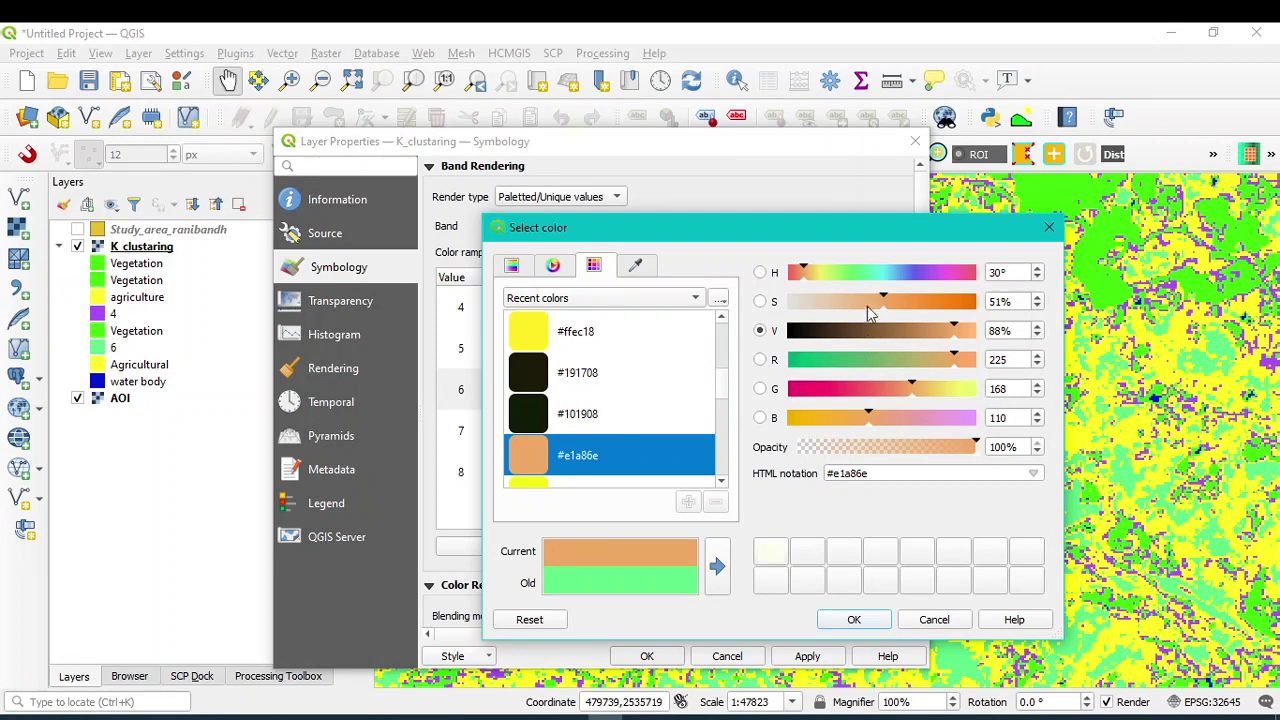
pyautogui.moveTo(883, 302); pyautogui.dragTo(862, 310)
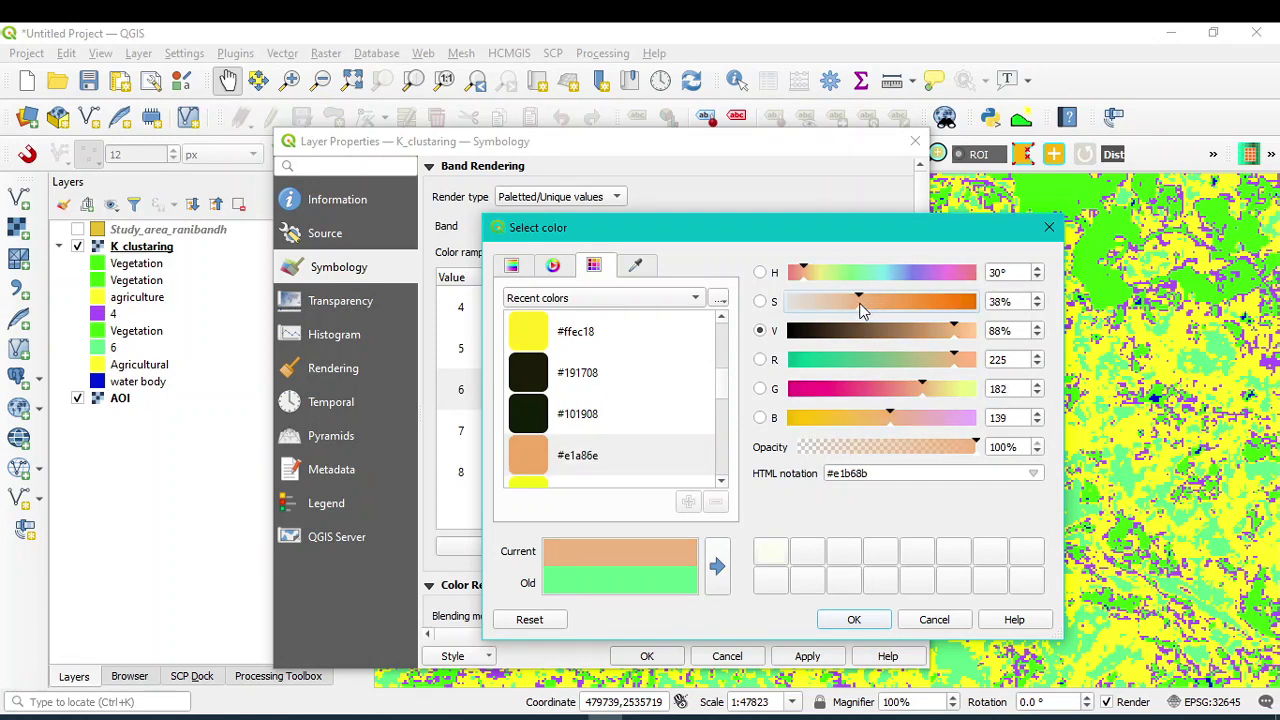
pyautogui.click(850, 619)
# - Label class 6 Fallow and apply the symbology
pyautogui.doubleClick(599, 395)
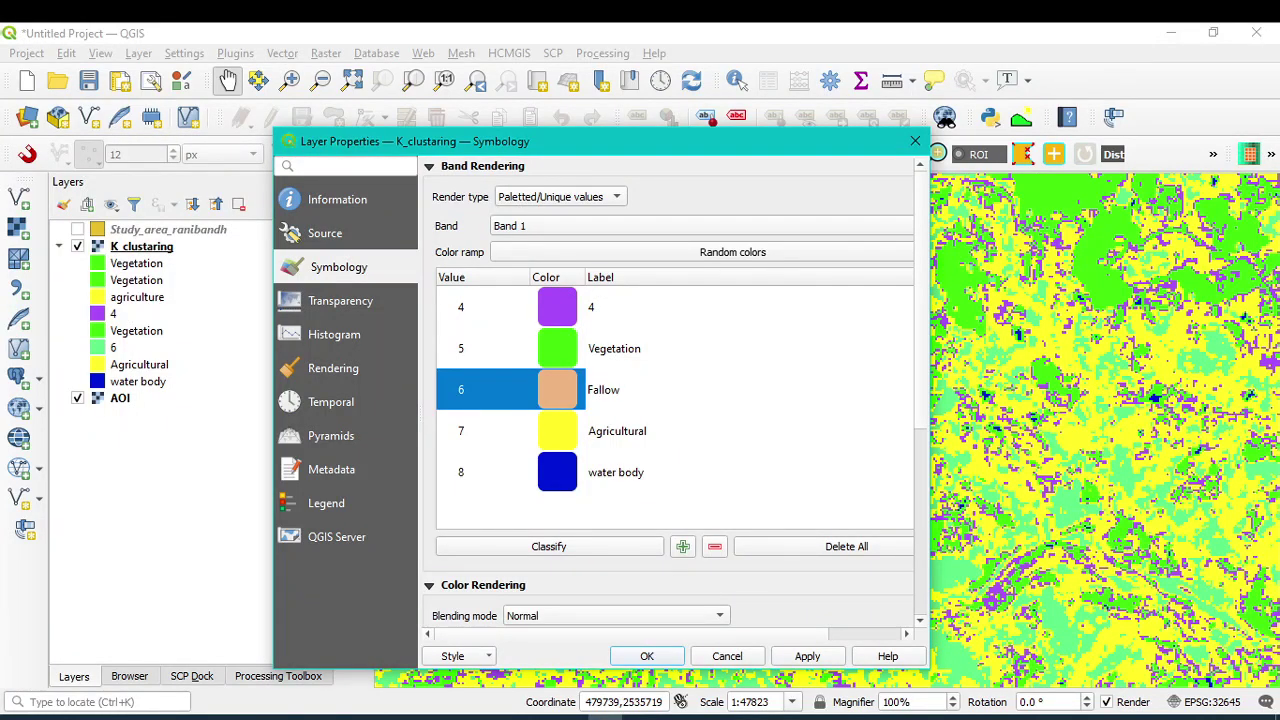
pyautogui.click(807, 656)
pyautogui.click(647, 656)
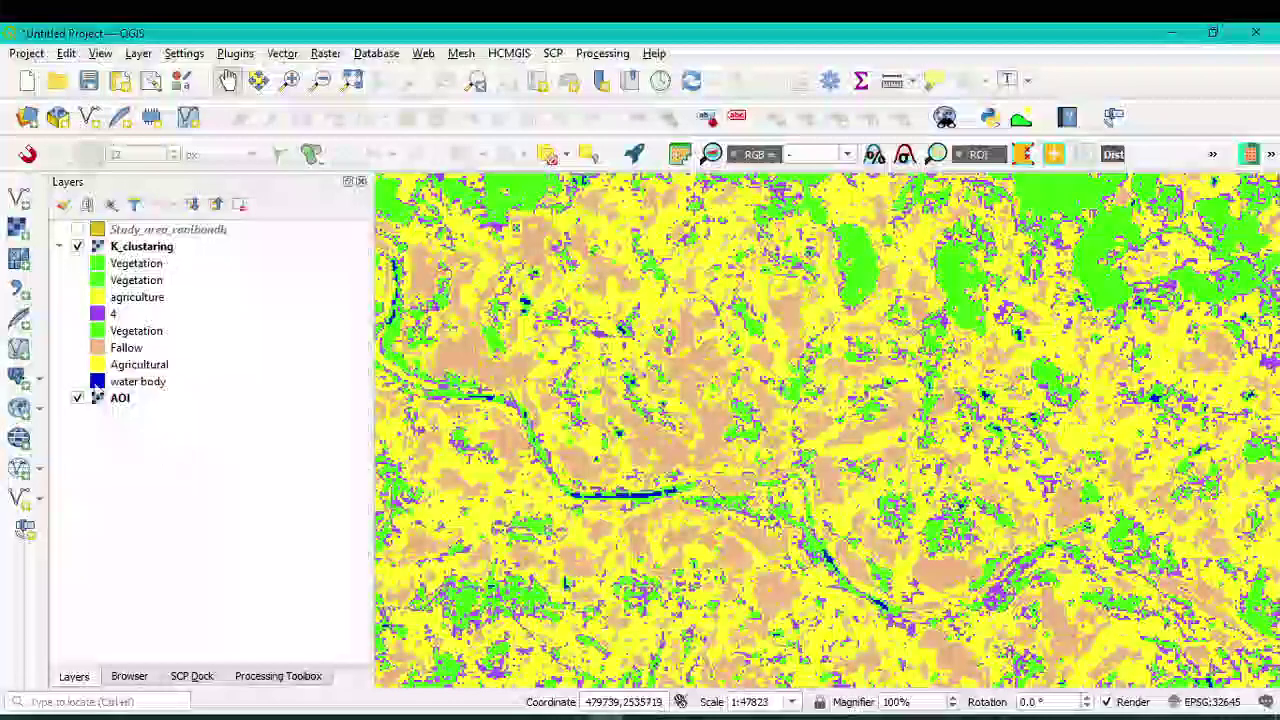
# - Examine the whole classified raster and inspect the grey-blue built-up area north of the river in the AOI image
pyautogui.scroll(-4, 543, 486)
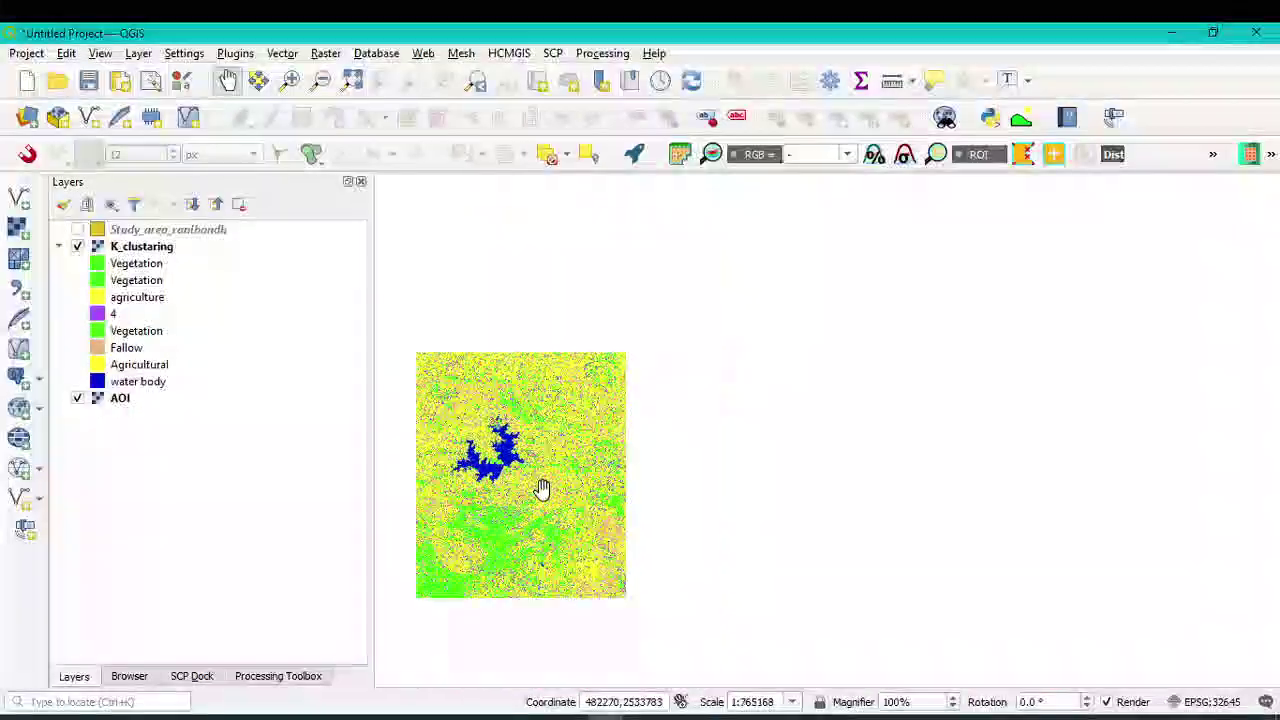
pyautogui.moveTo(543, 491); pyautogui.dragTo(745, 410)
pyautogui.scroll(1, 745, 410)
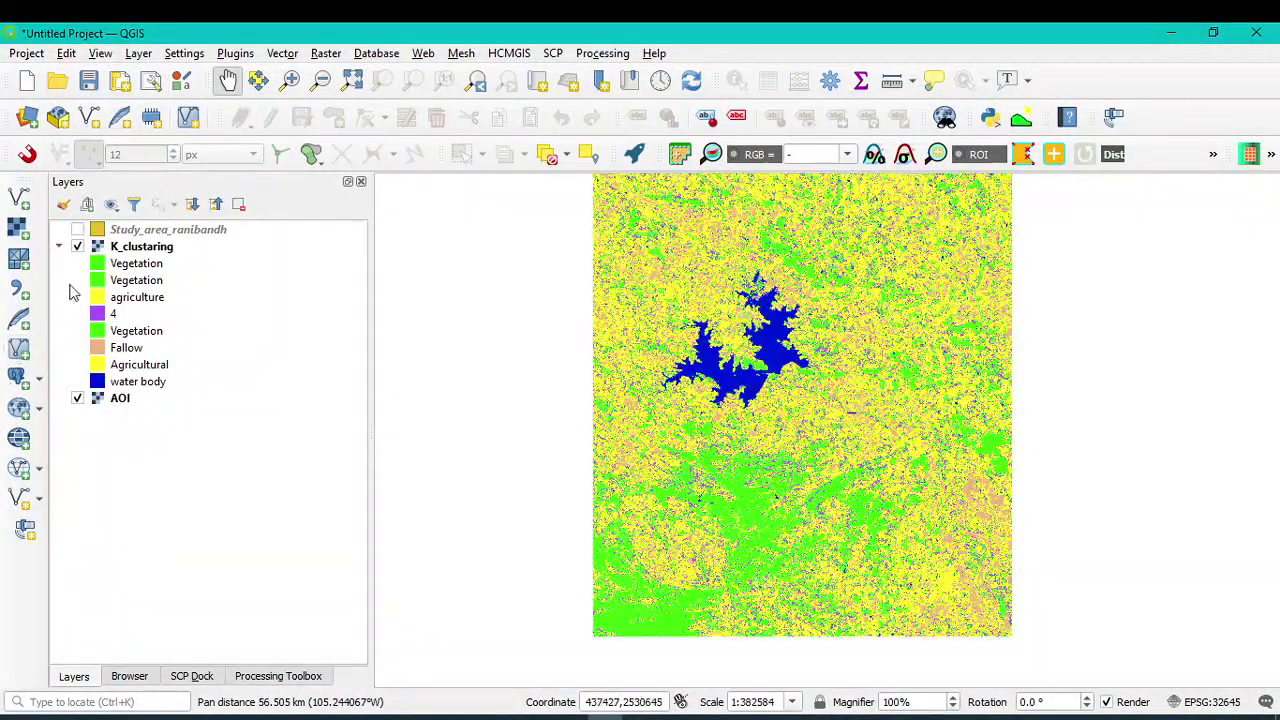
pyautogui.click(75, 249)
pyautogui.scroll(3, 985, 305)
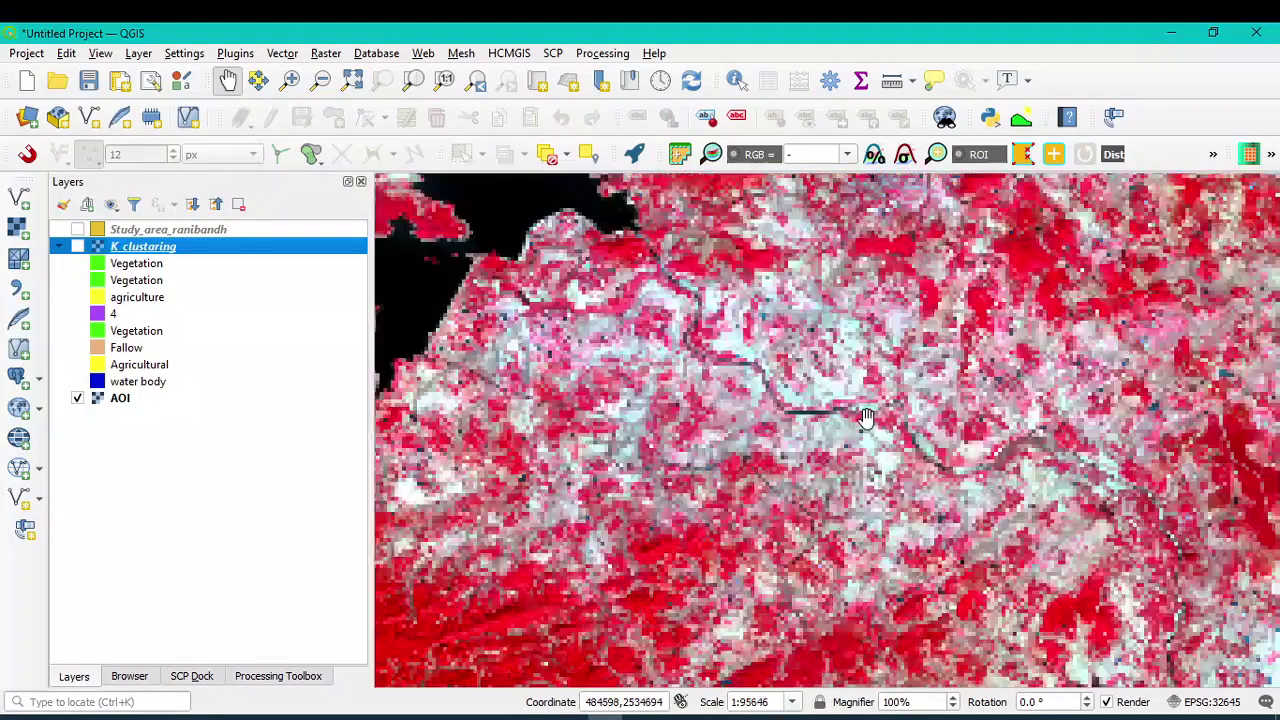
pyautogui.moveTo(985, 305); pyautogui.dragTo(894, 491)
pyautogui.scroll(1, 894, 491)
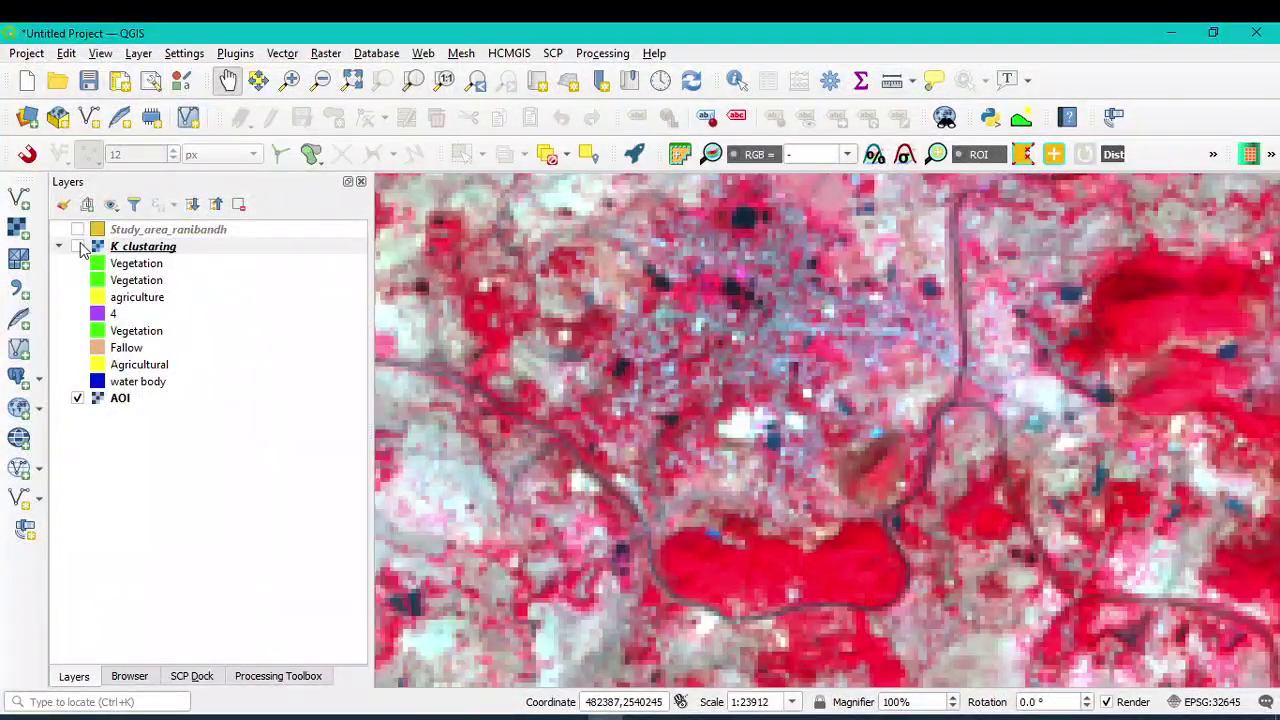
pyautogui.click(77, 246)
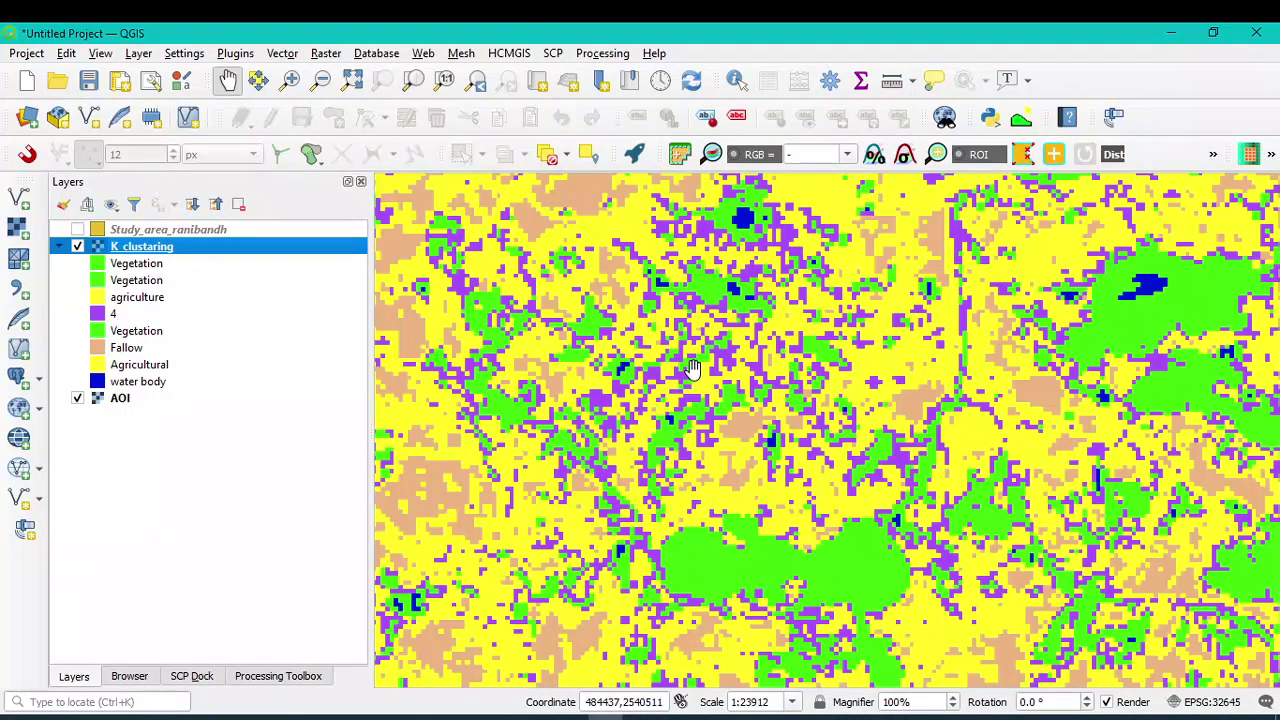
# - Compare the purple class 4 pixels with the AOI image across the grey-blue built-up area above the kidney-shaped vegetation patch
pyautogui.moveTo(644, 374); pyautogui.dragTo(712, 374)
pyautogui.scroll(1, 712, 374)
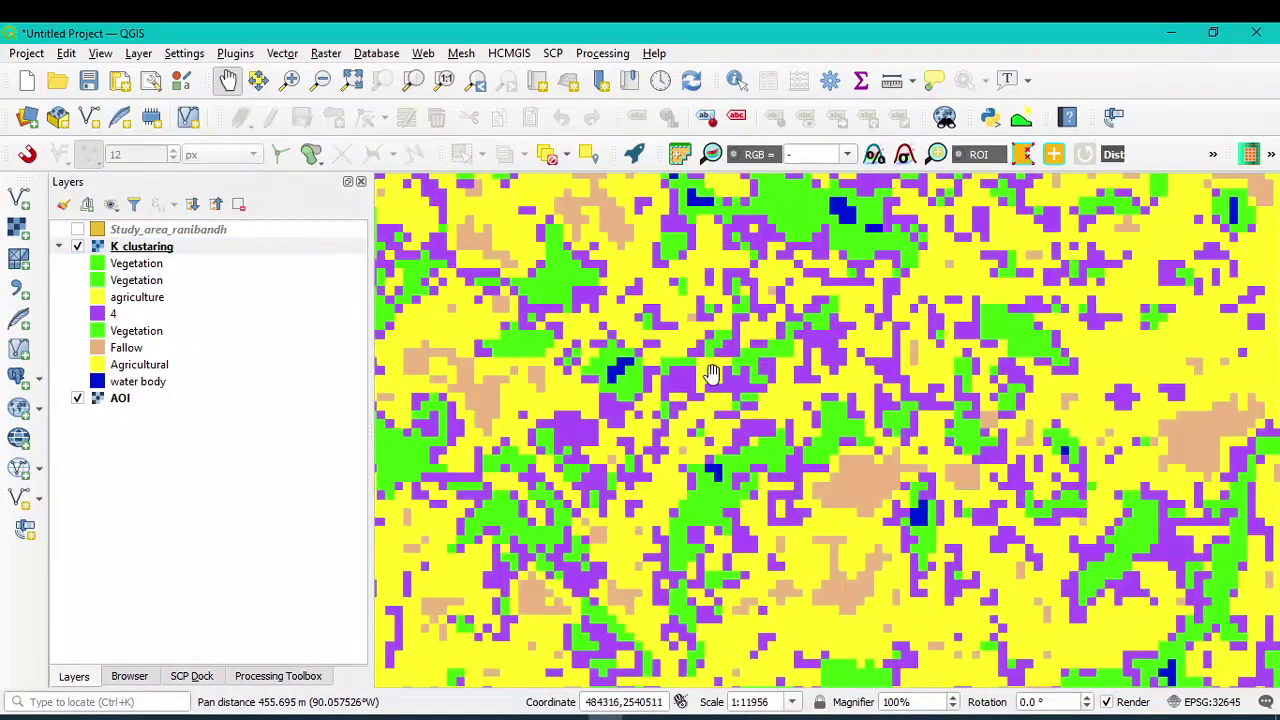
pyautogui.click(78, 247)
pyautogui.click(78, 247)
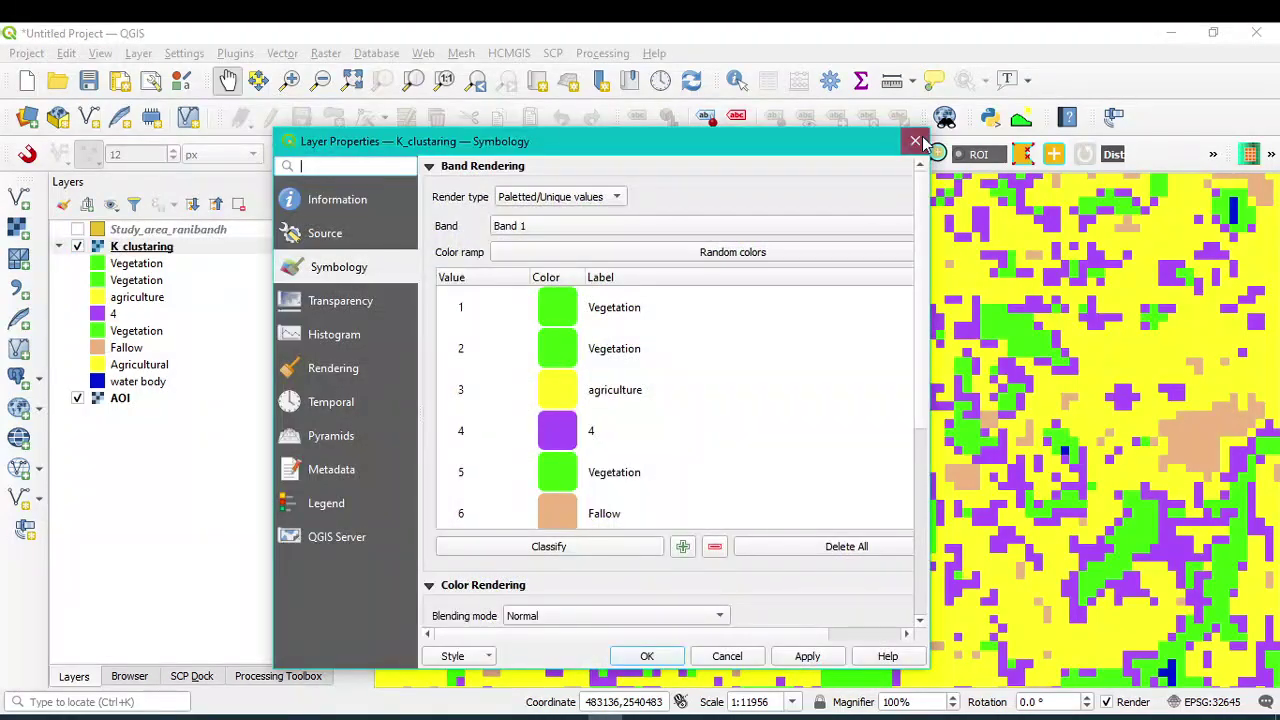
pyautogui.click(912, 136)
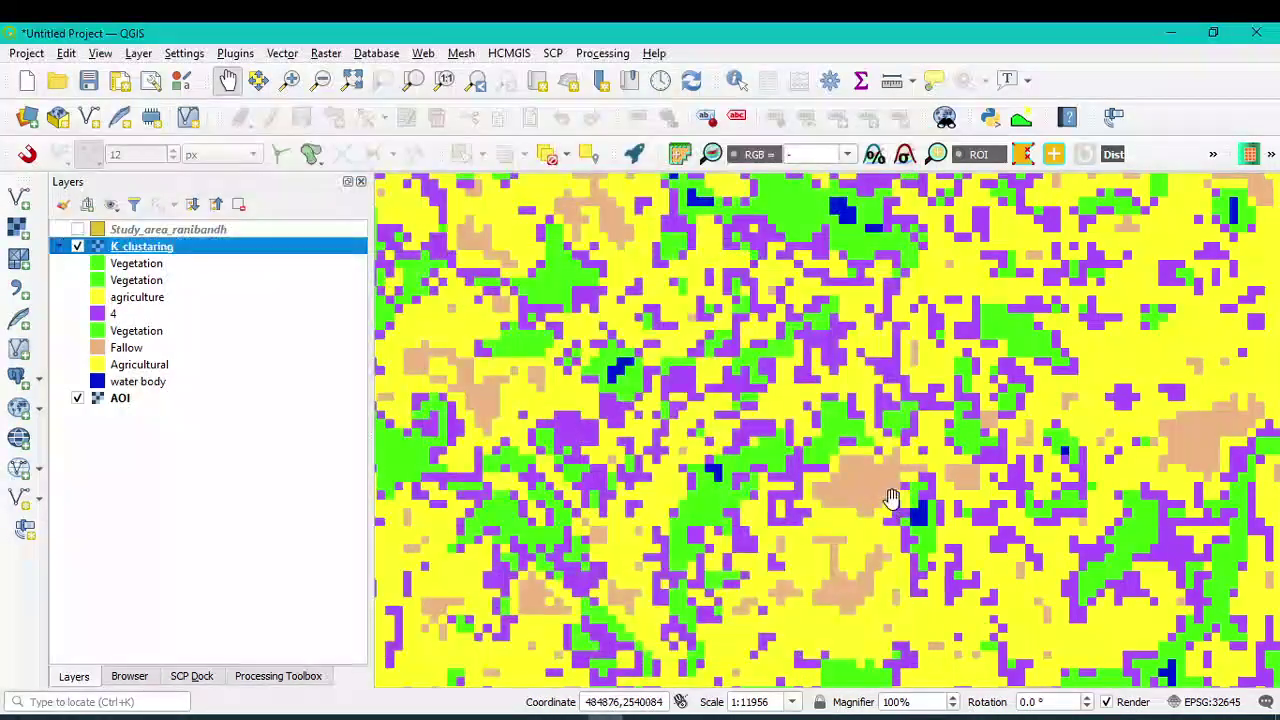
pyautogui.moveTo(818, 514); pyautogui.dragTo(800, 433)
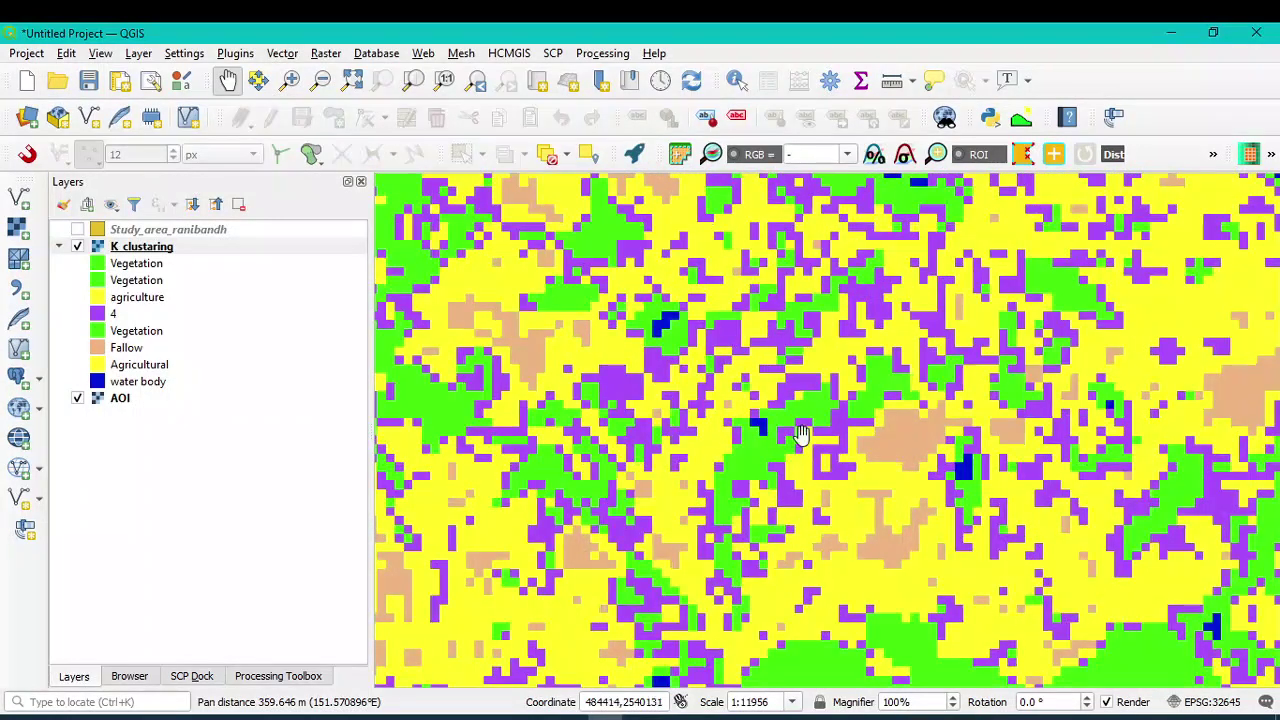
pyautogui.click(78, 247)
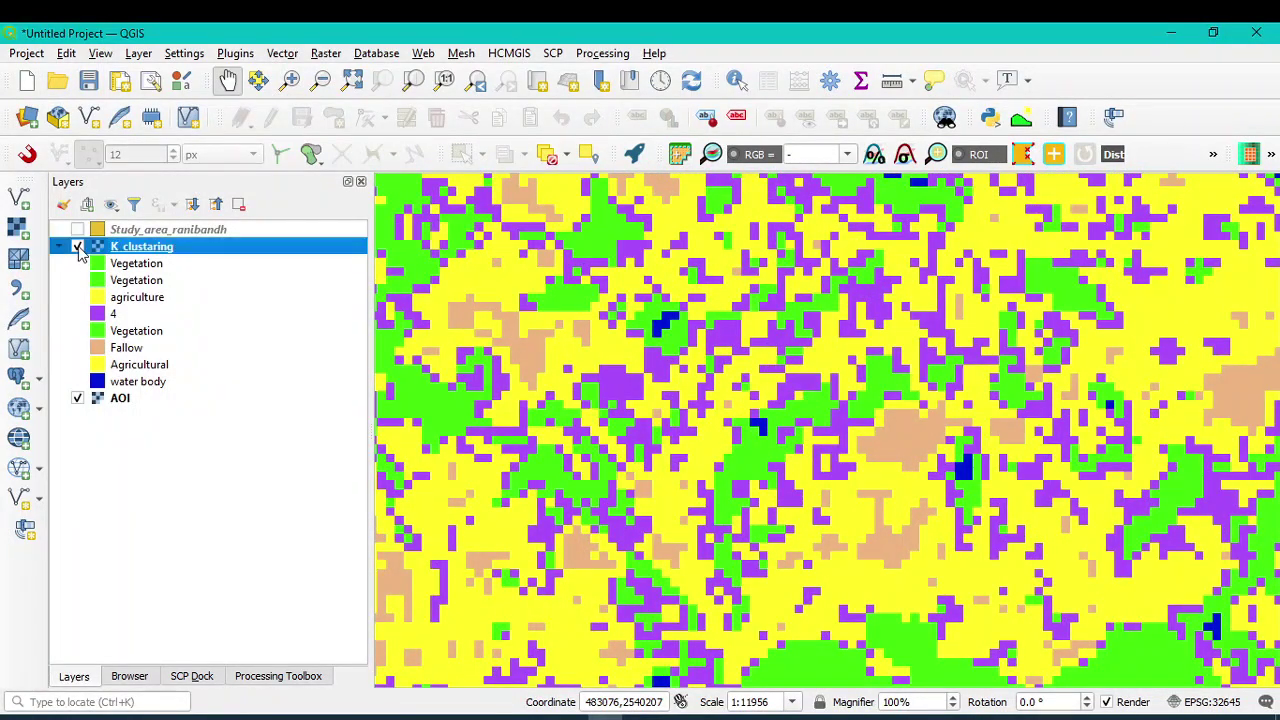
pyautogui.scroll(-1, 1025, 360)
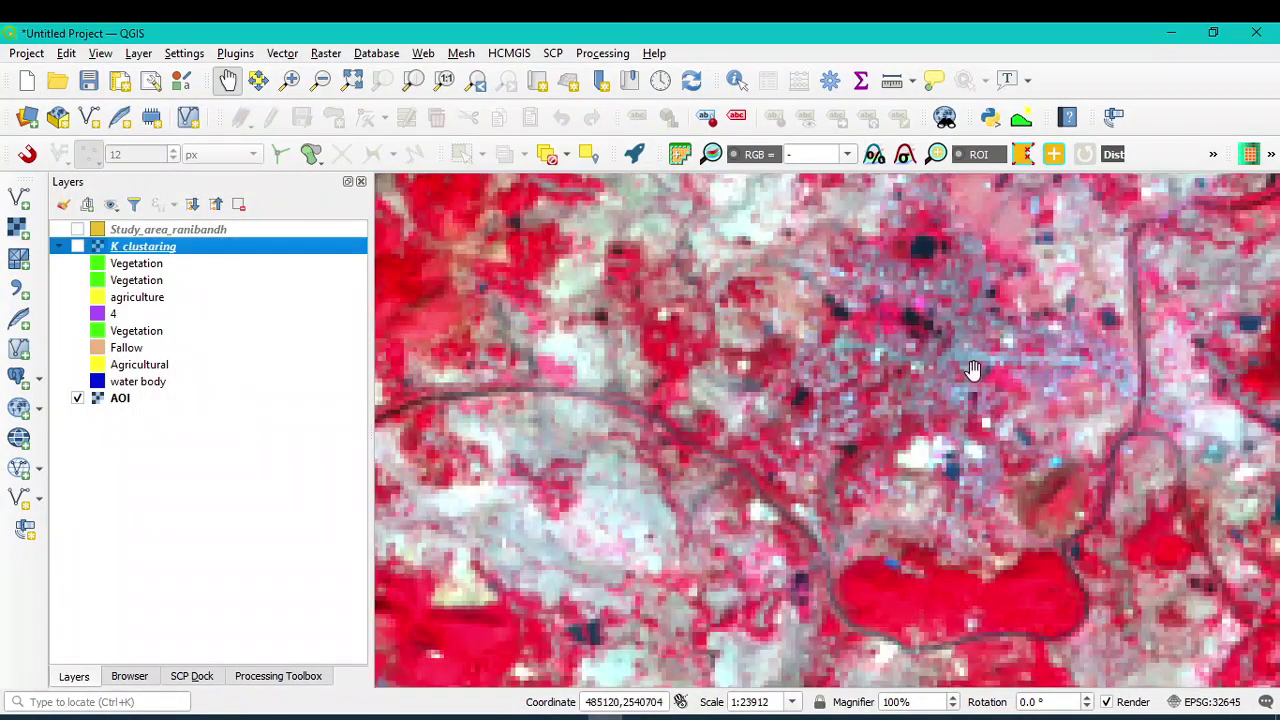
pyautogui.moveTo(971, 371); pyautogui.dragTo(617, 441)
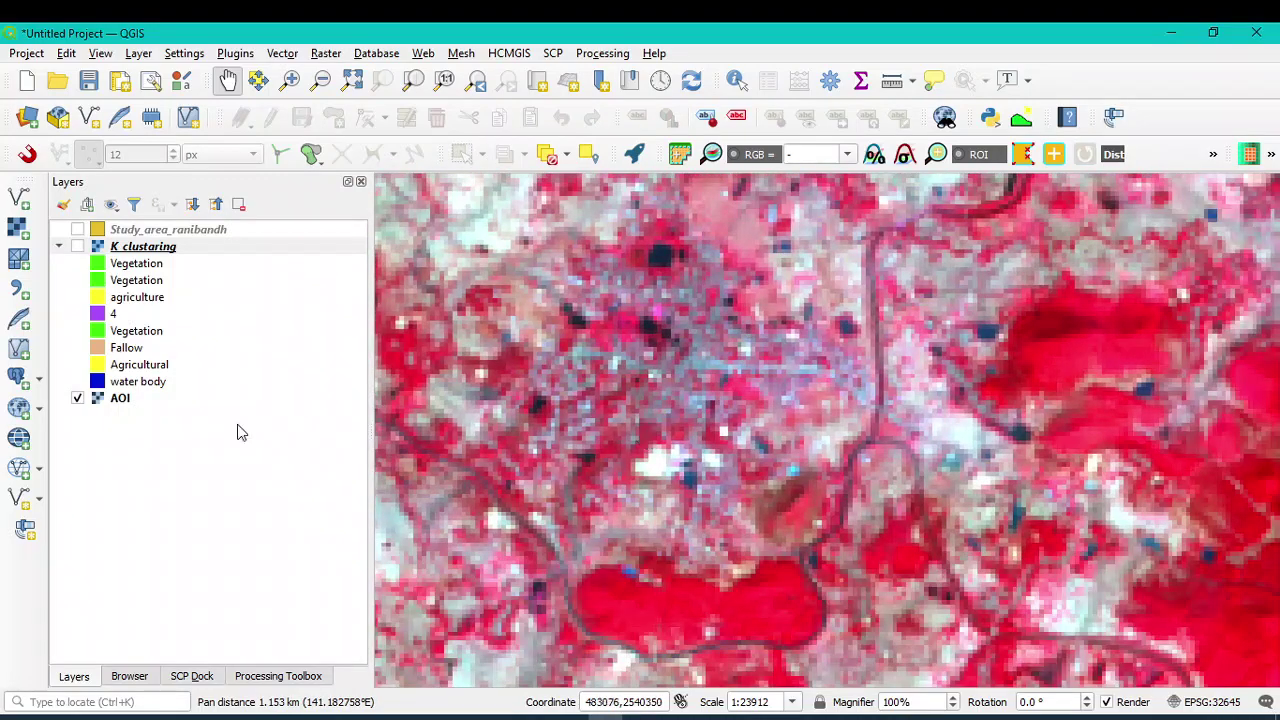
pyautogui.click(79, 248)
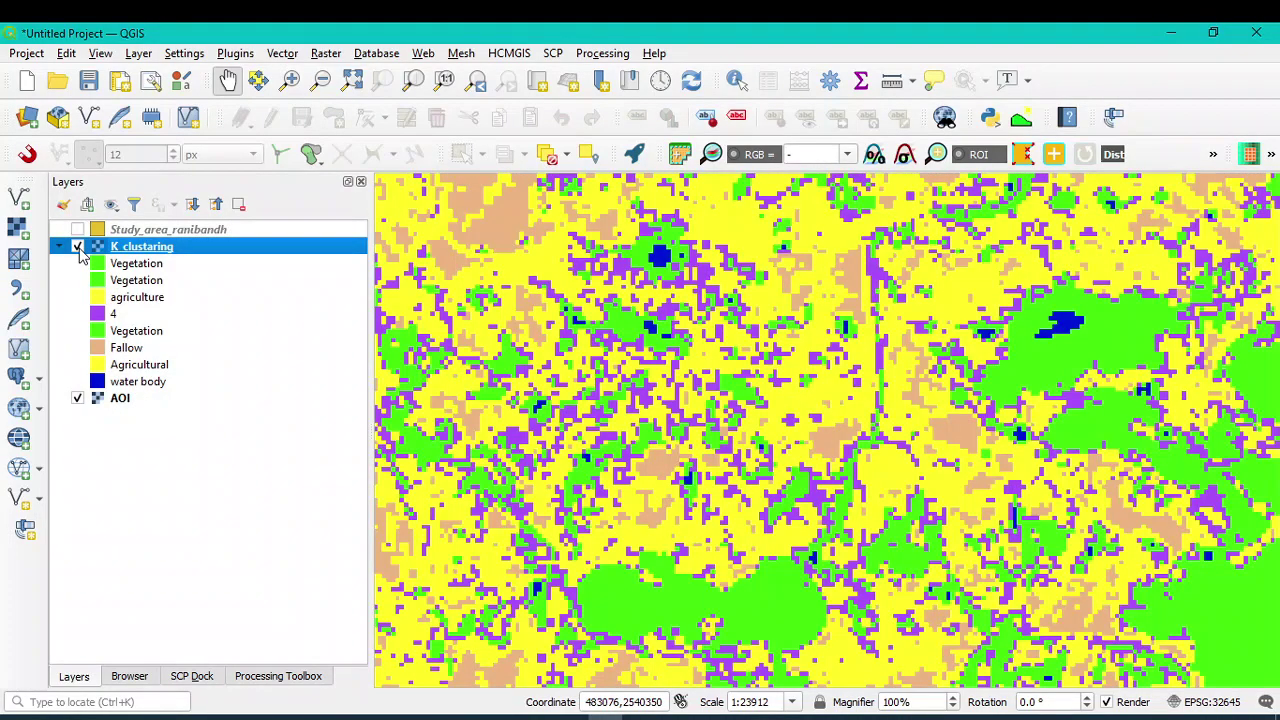
pyautogui.click(78, 247)
pyautogui.click(78, 247)
pyautogui.click(78, 247)
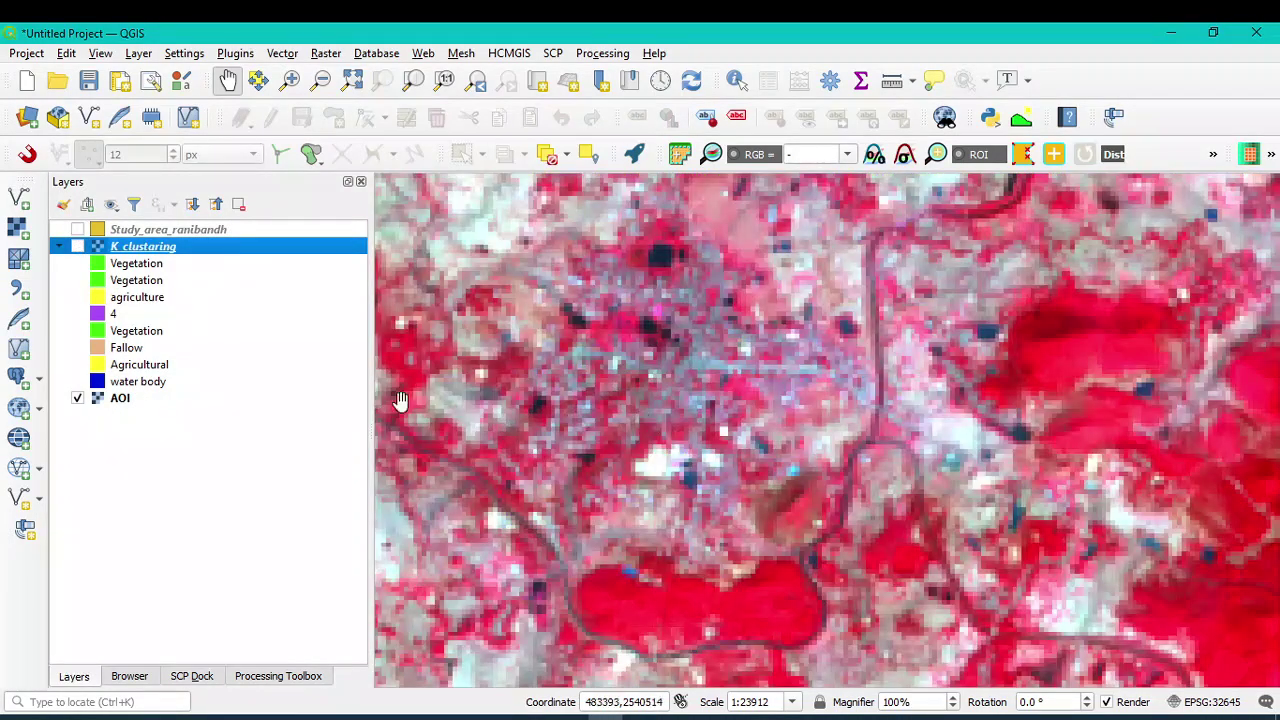
# - Recheck class 4 against the AOI image and set its color in the K_clustaring symbology to the recent red #e31a1c
pyautogui.click(78, 247)
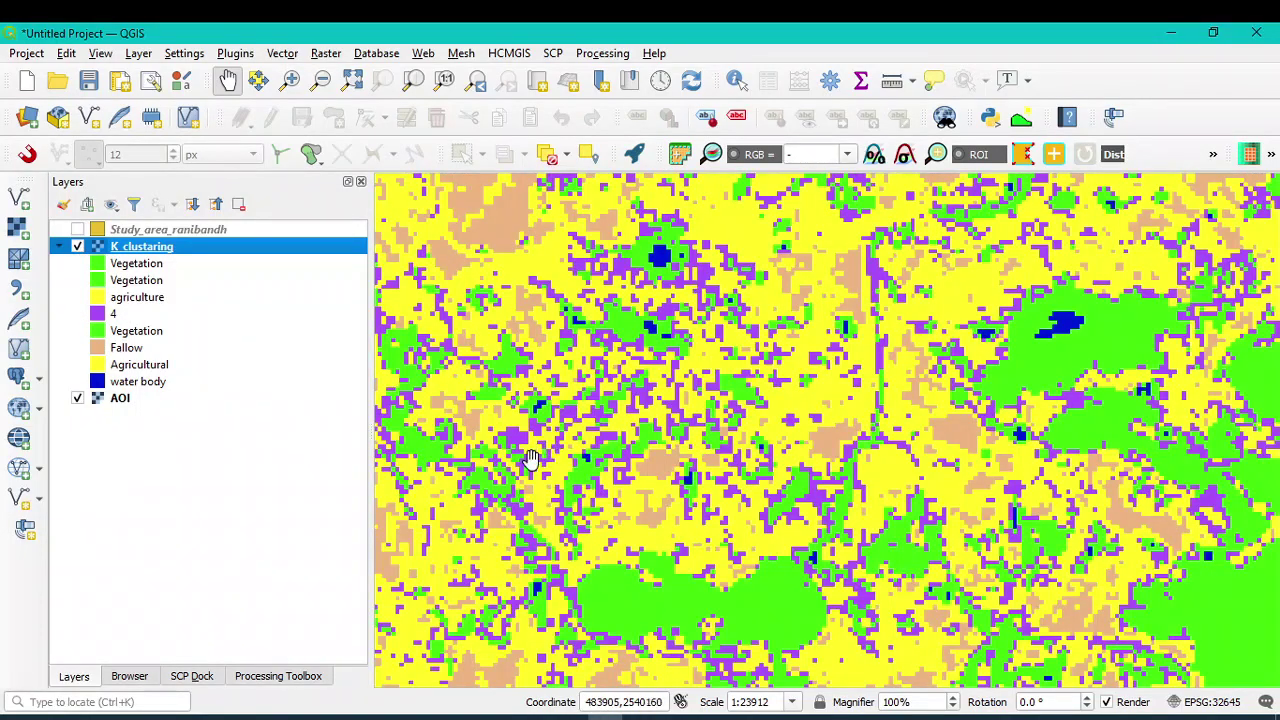
pyautogui.click(78, 247)
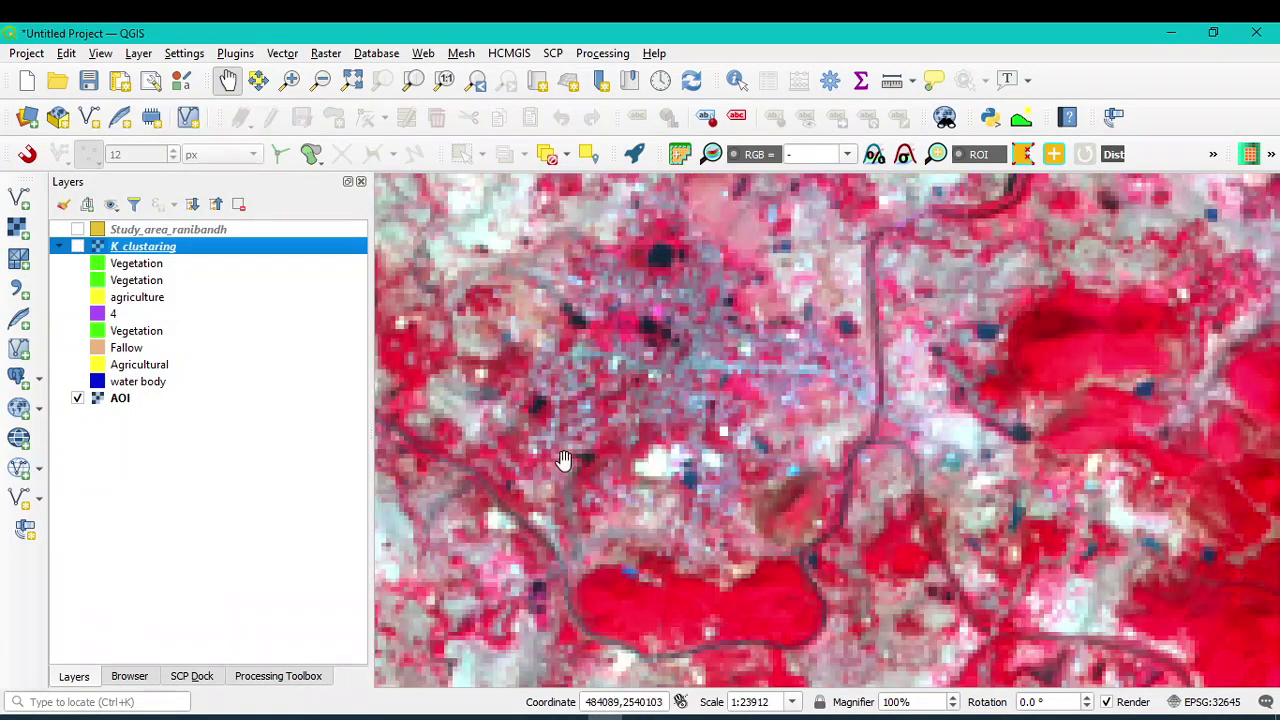
pyautogui.click(78, 247)
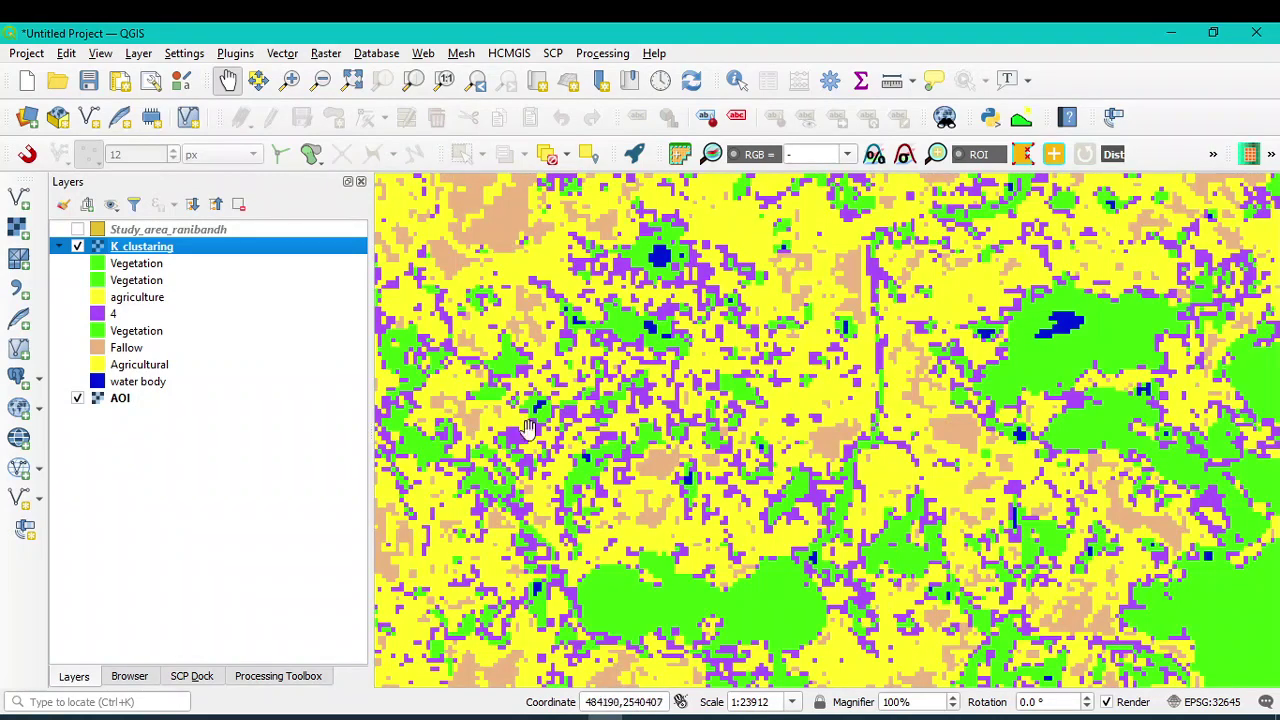
pyautogui.click(100, 318)
pyautogui.doubleClick(185, 331)
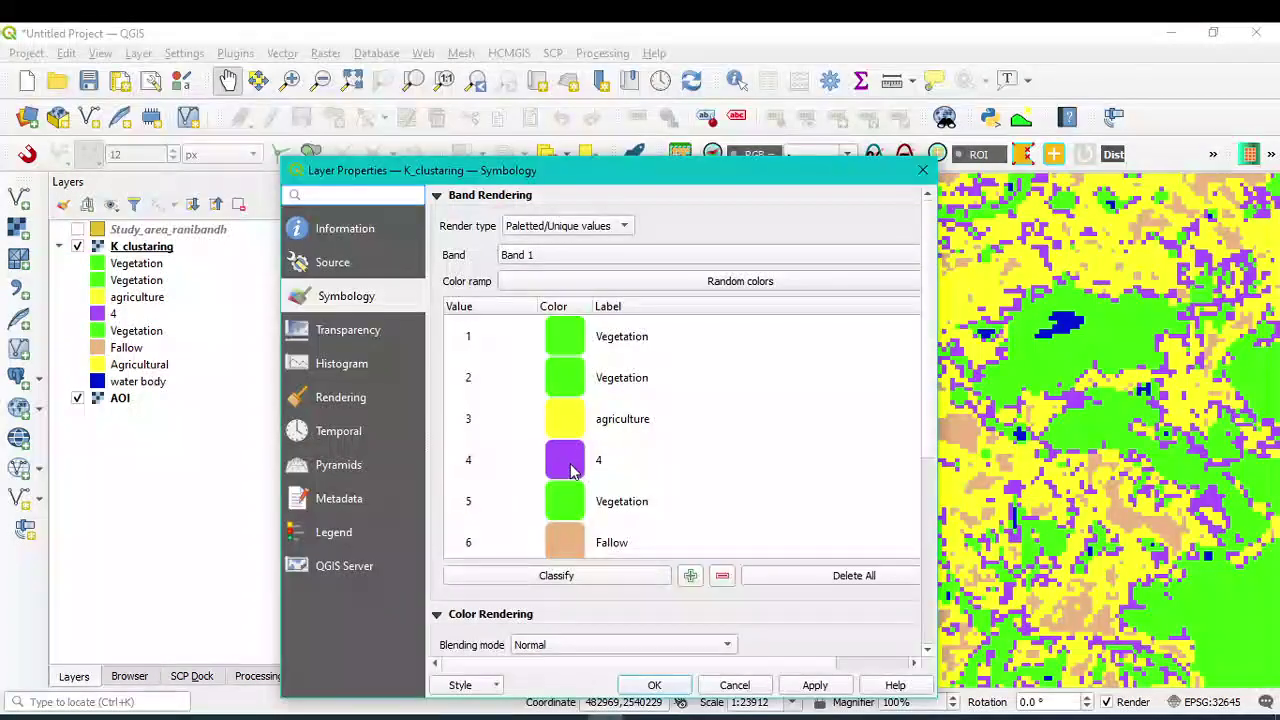
pyautogui.doubleClick(566, 459)
pyautogui.scroll(-5, 530, 407)
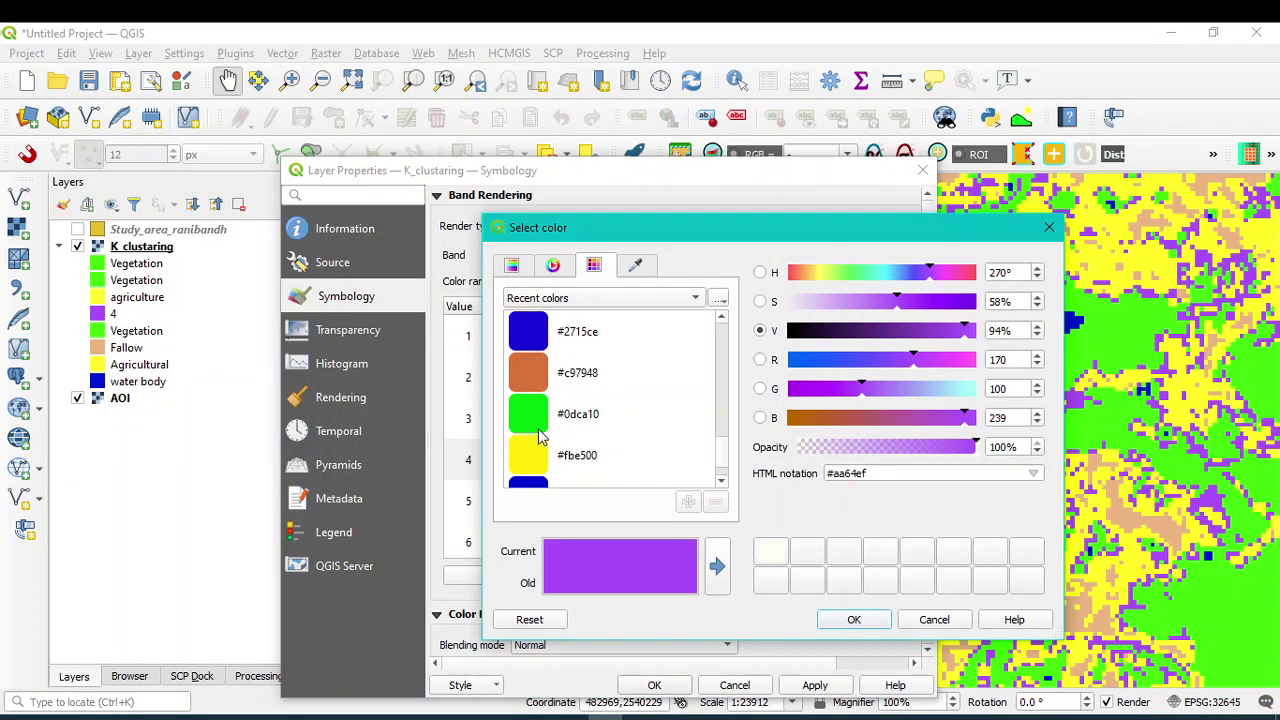
pyautogui.scroll(-4, 522, 410)
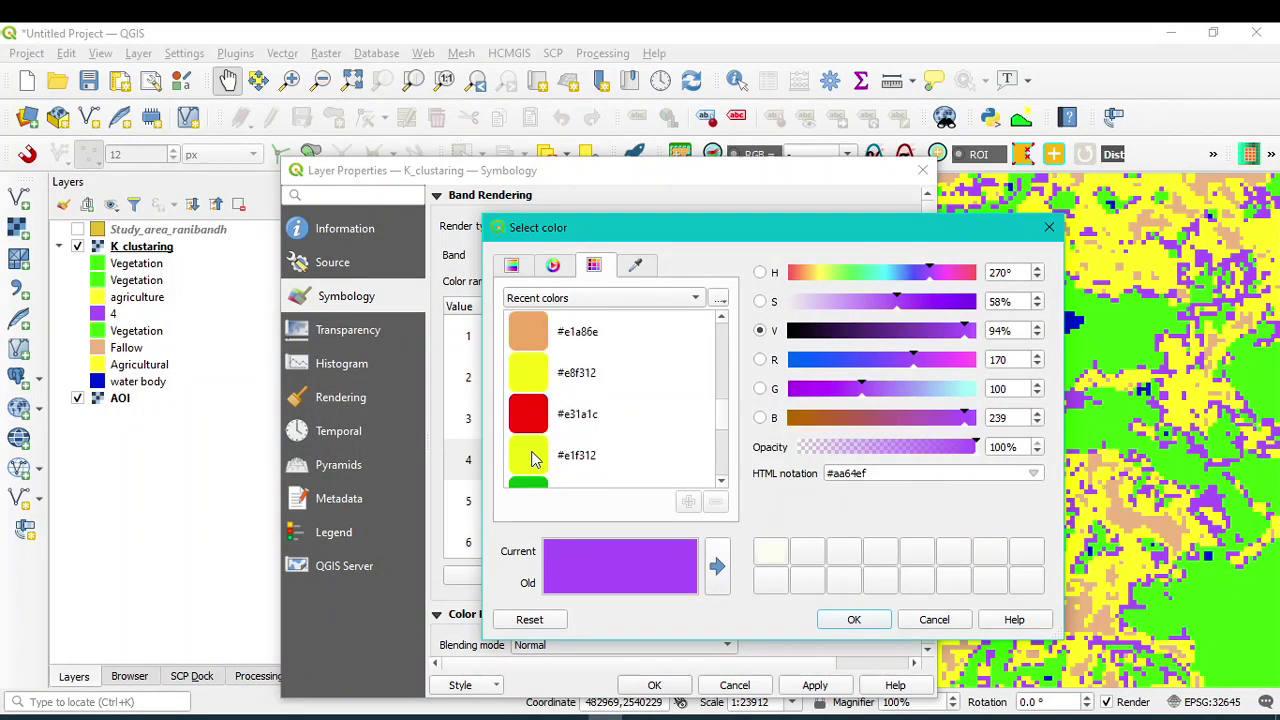
pyautogui.click(527, 414)
pyautogui.click(853, 620)
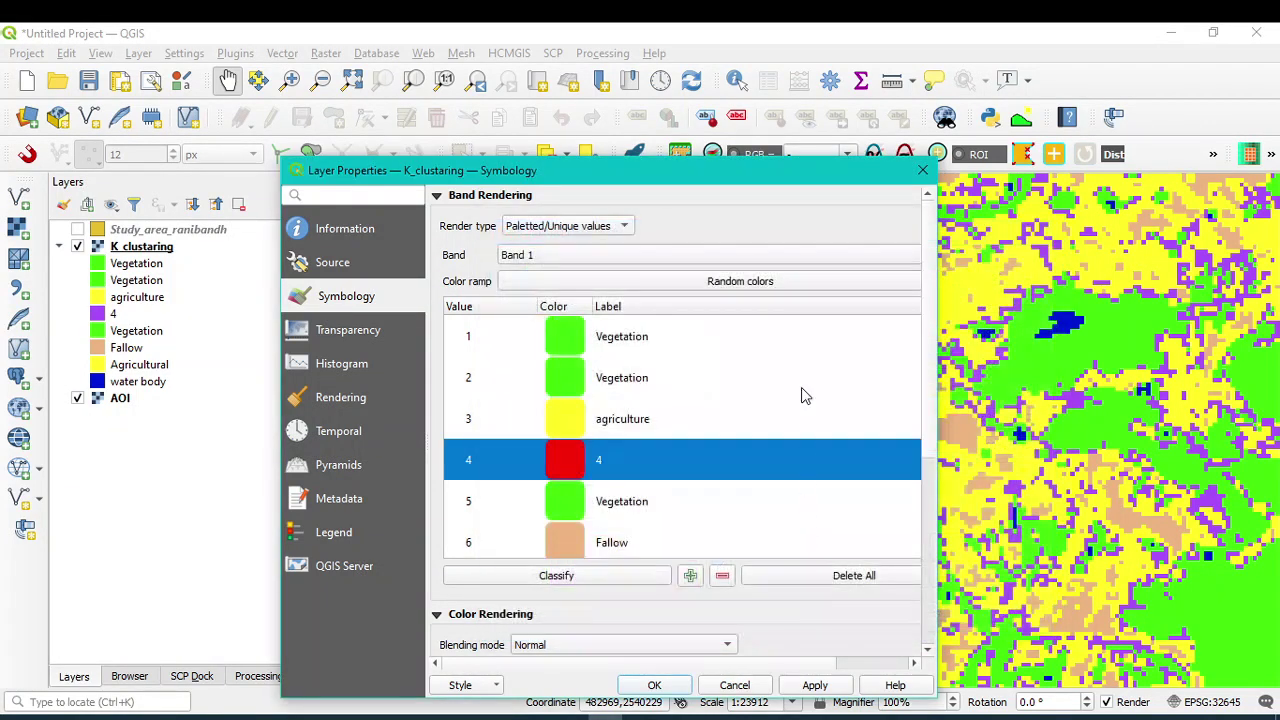
# - Lower the saturation of class 4's red to 76%, giving #e3373a
pyautogui.doubleClick(583, 462)
pyautogui.moveTo(956, 302); pyautogui.dragTo(924, 304)
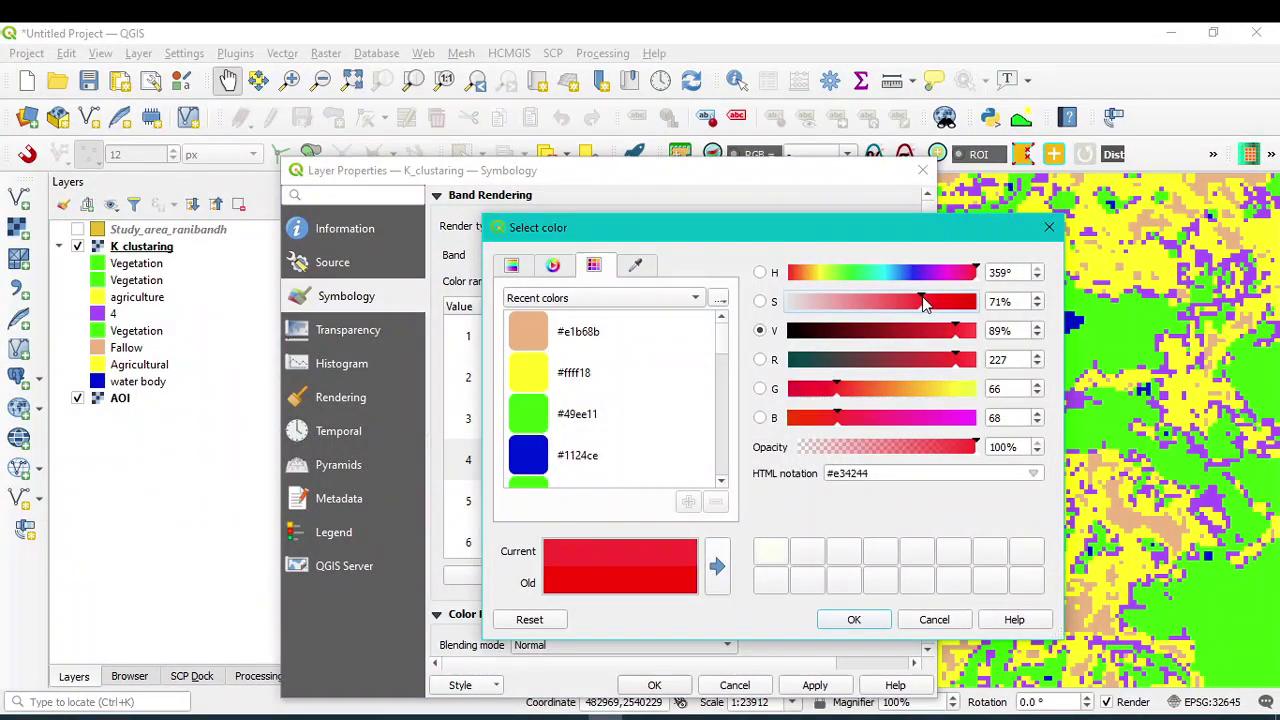
pyautogui.click(930, 303)
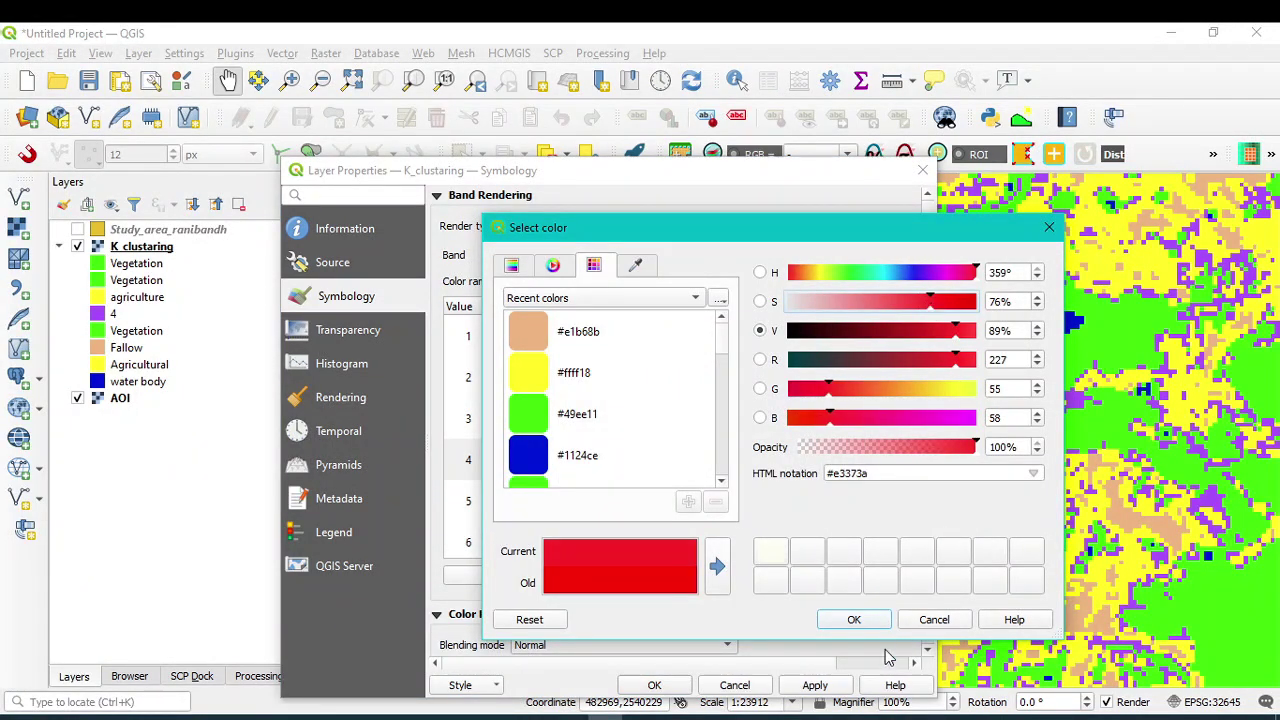
pyautogui.click(853, 620)
# - Label class 4 Builtup and apply the symbology
pyautogui.doubleClick(601, 463)
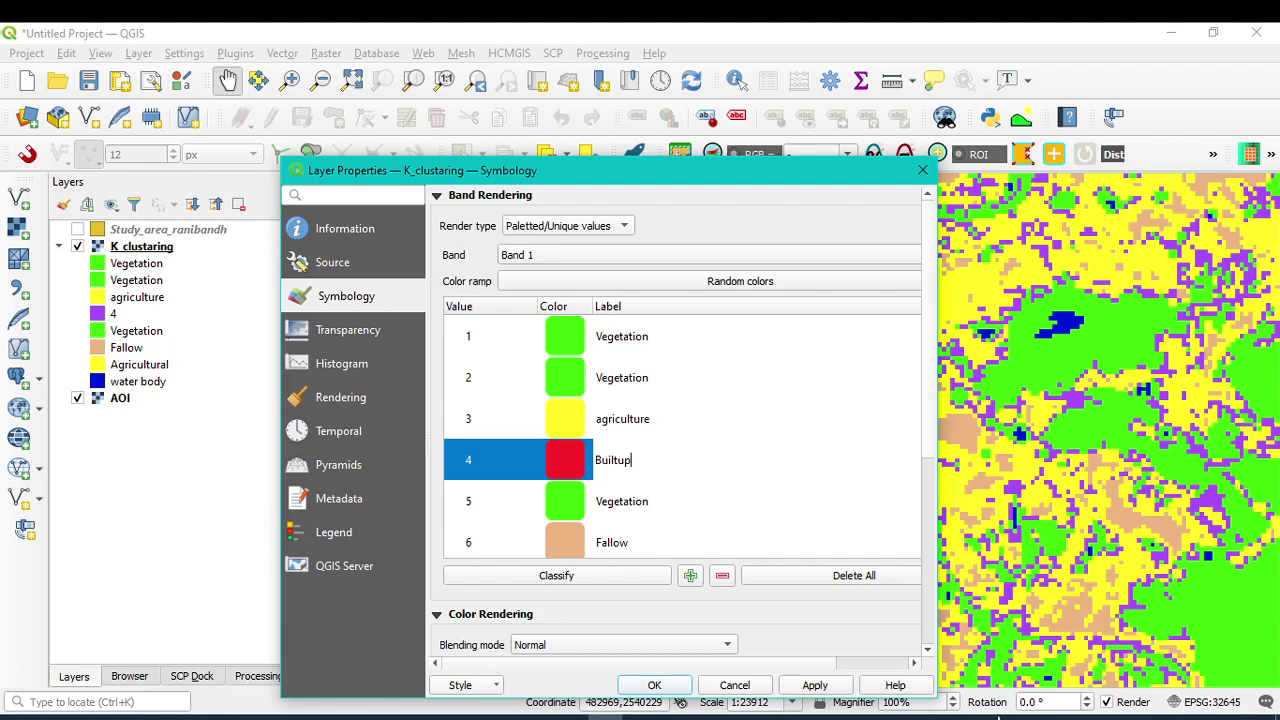
pyautogui.press('Return')
pyautogui.click(816, 686)
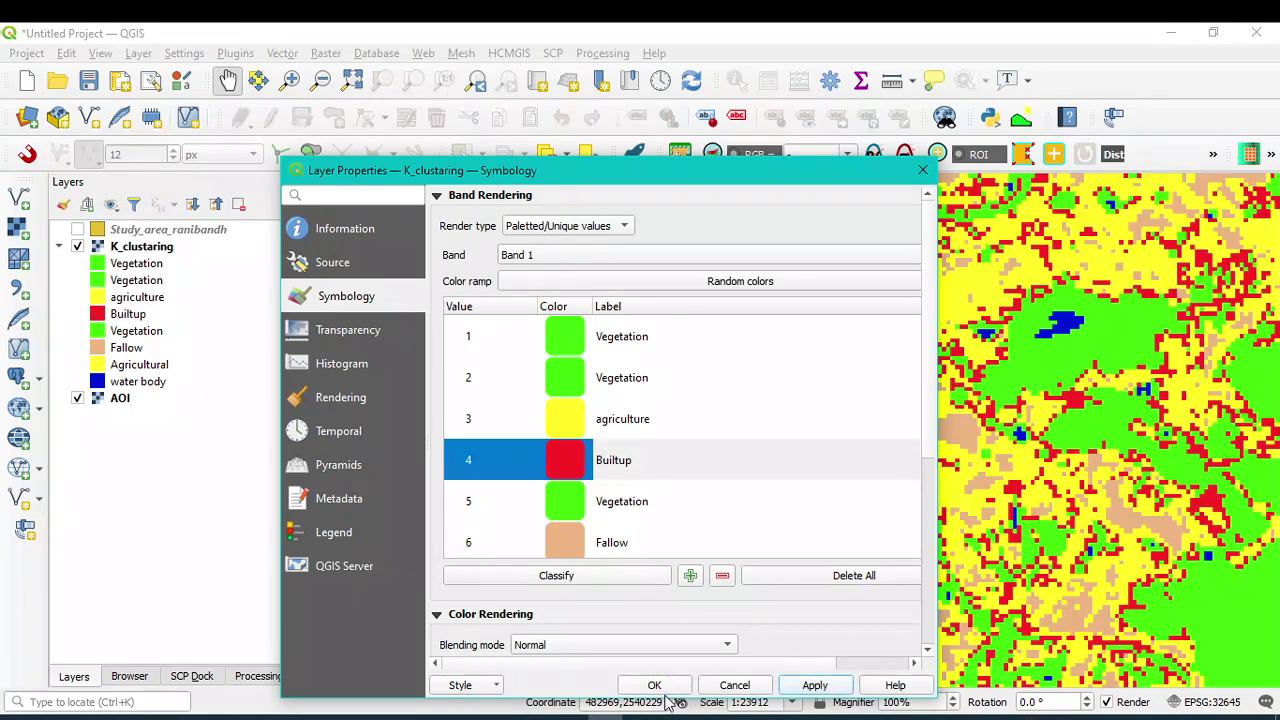
pyautogui.click(660, 688)
# - Open the SCP Reclassification tool for the K_clustaring raster and calculate its unique values
pyautogui.rightClick(132, 248)
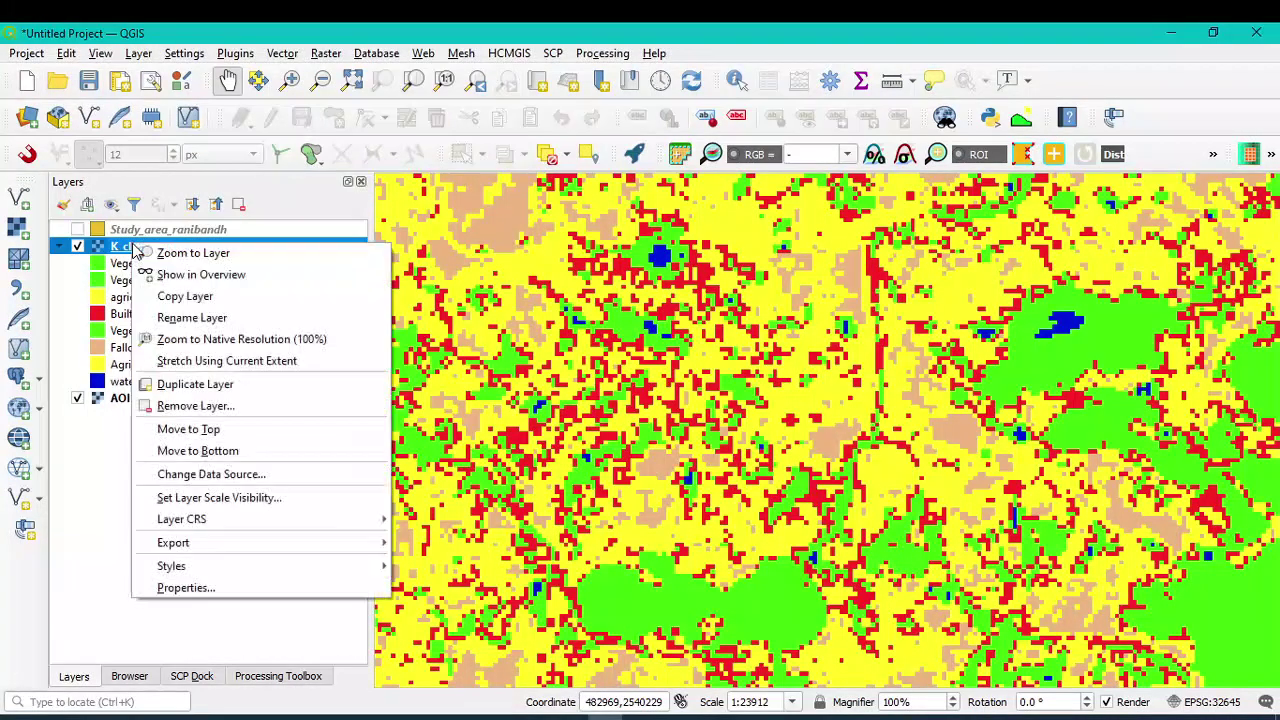
pyautogui.click(165, 256)
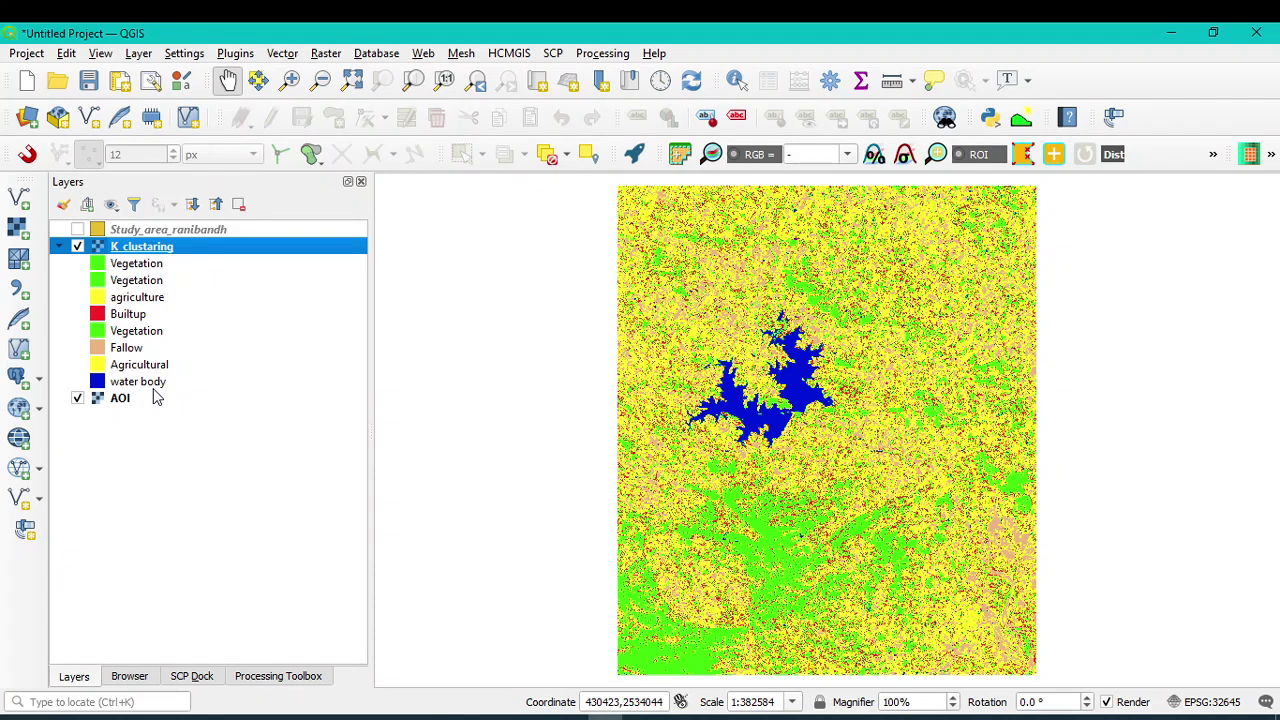
pyautogui.click(553, 56)
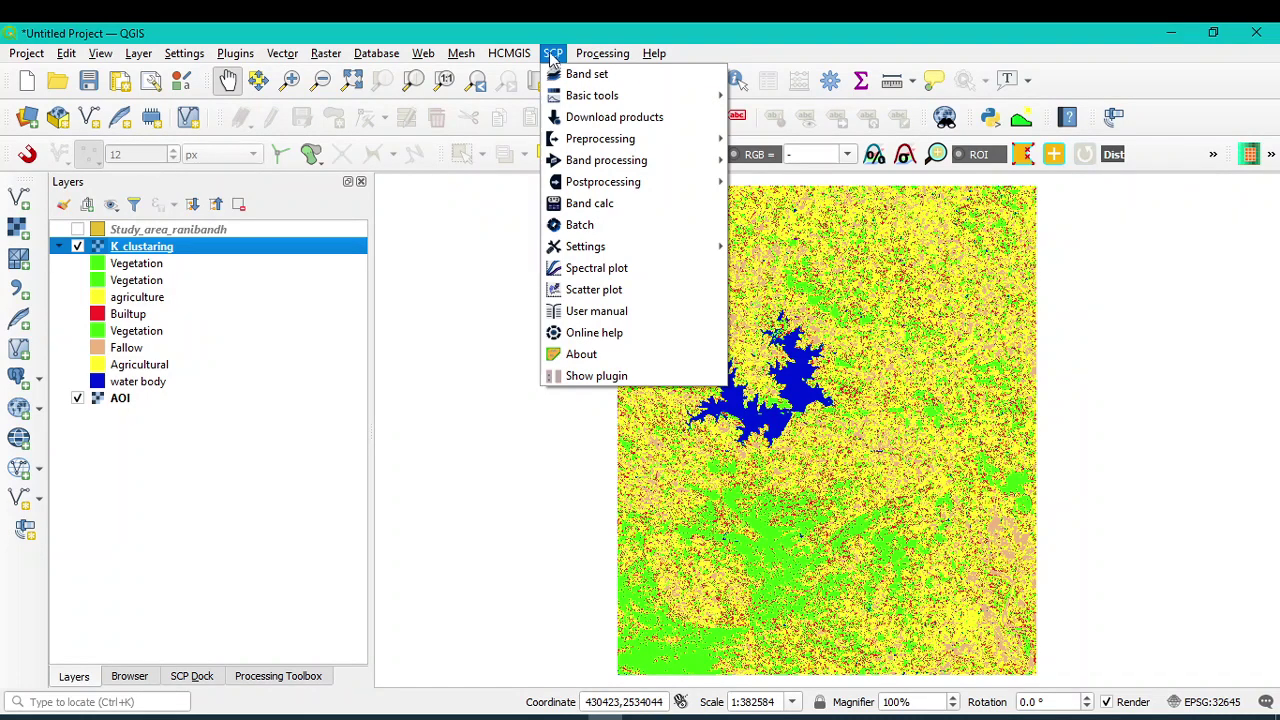
pyautogui.moveTo(235, 53)
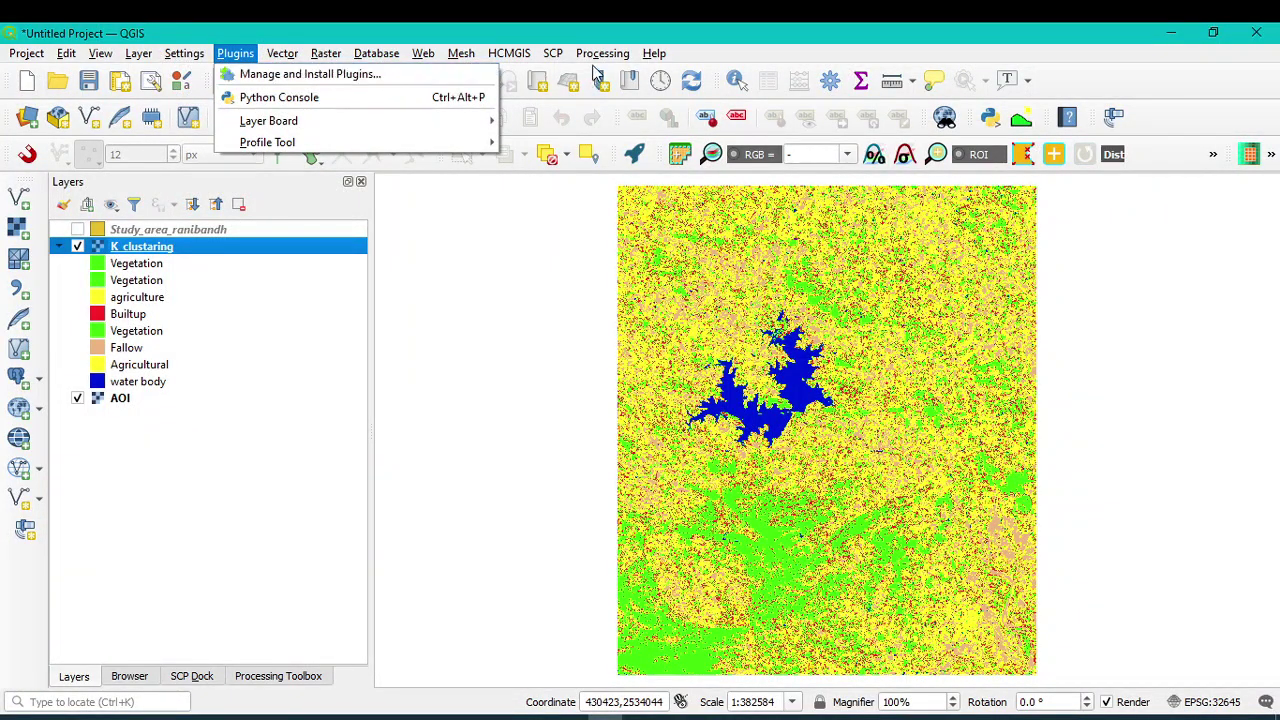
pyautogui.moveTo(555, 57)
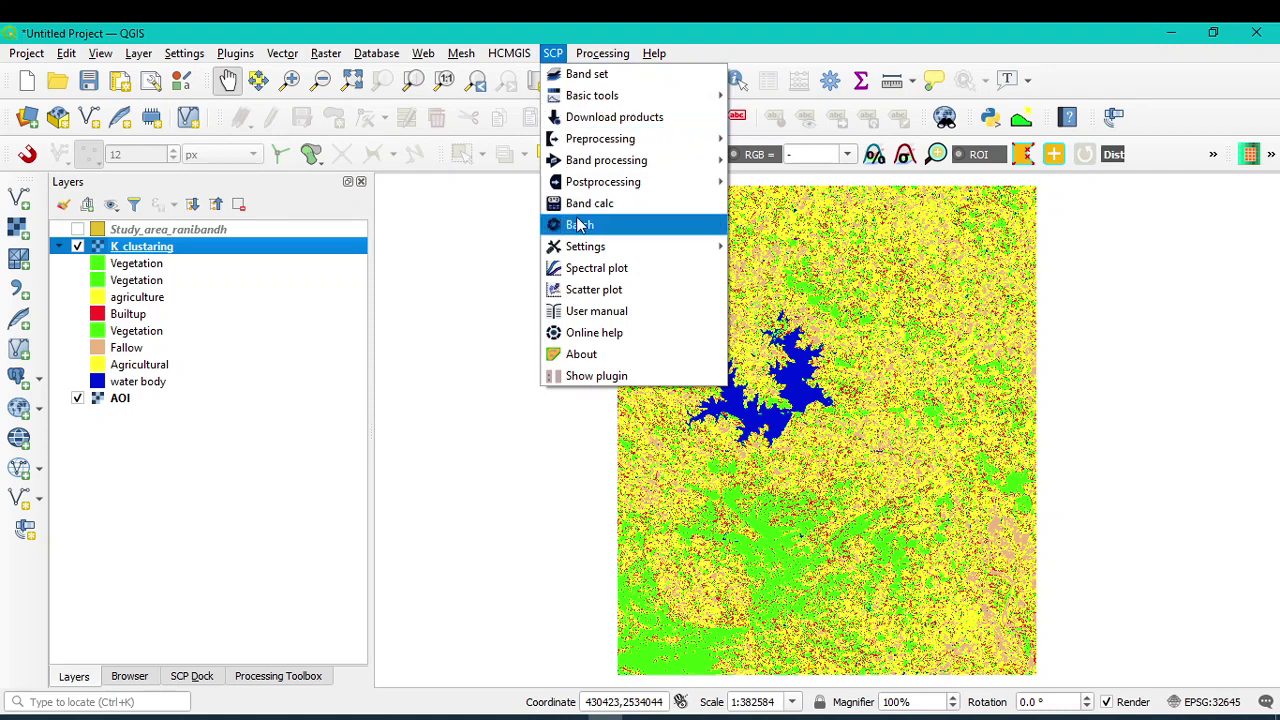
pyautogui.moveTo(581, 193)
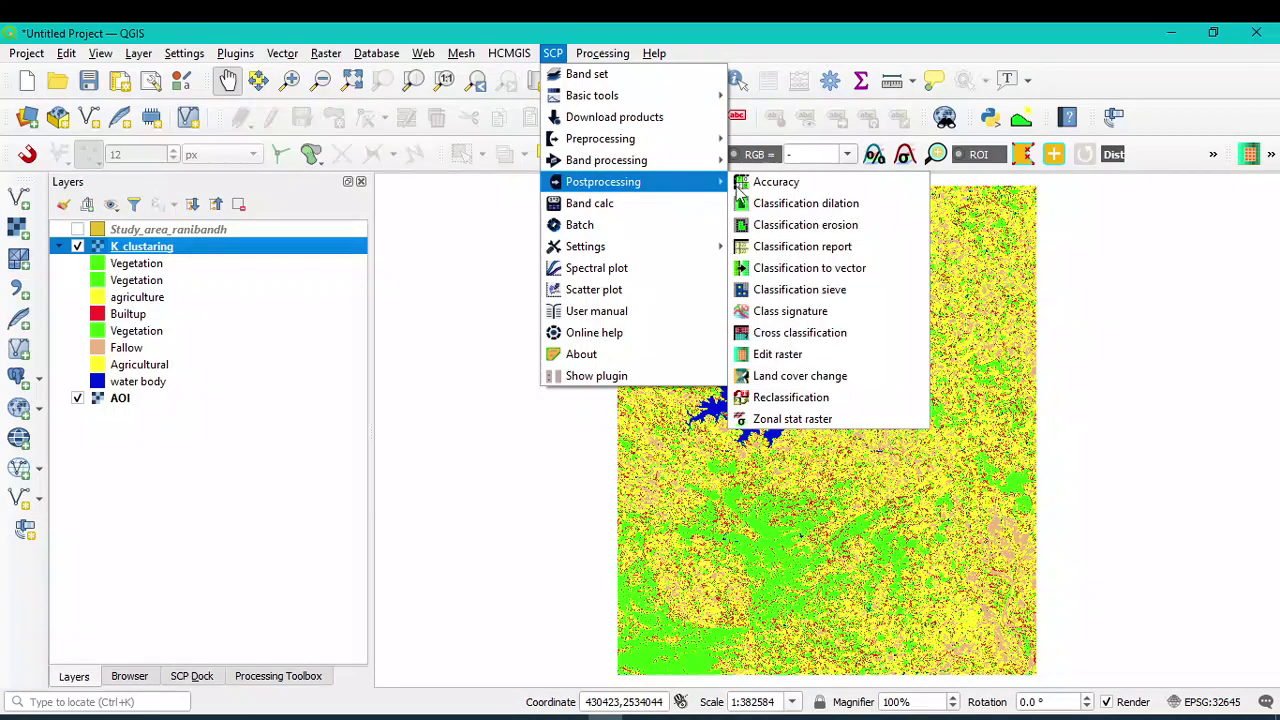
pyautogui.click(791, 398)
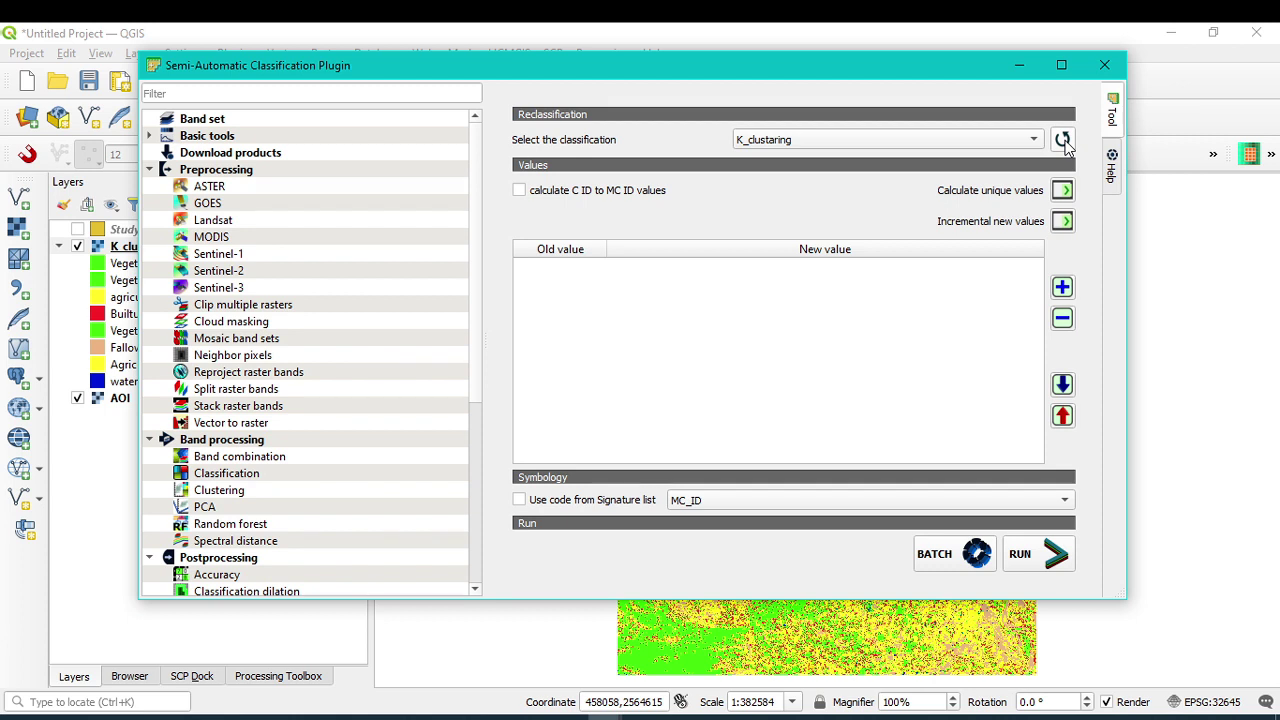
pyautogui.click(1030, 141)
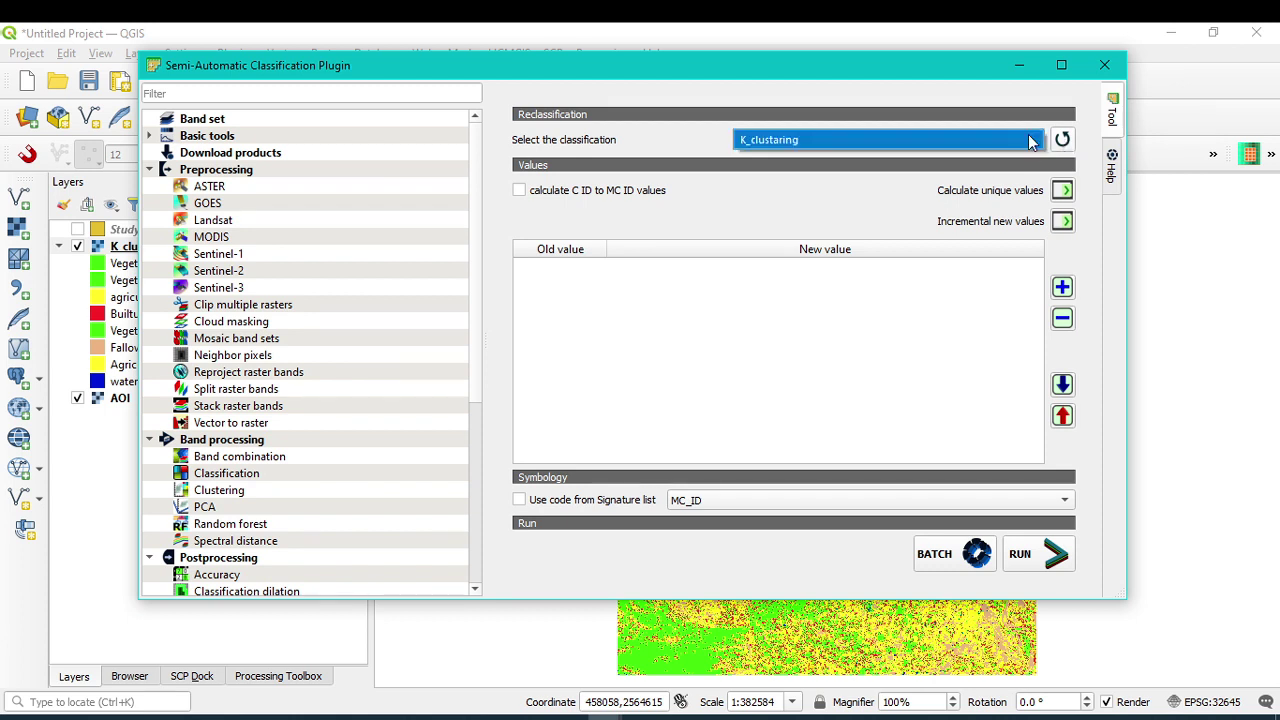
pyautogui.click(774, 143)
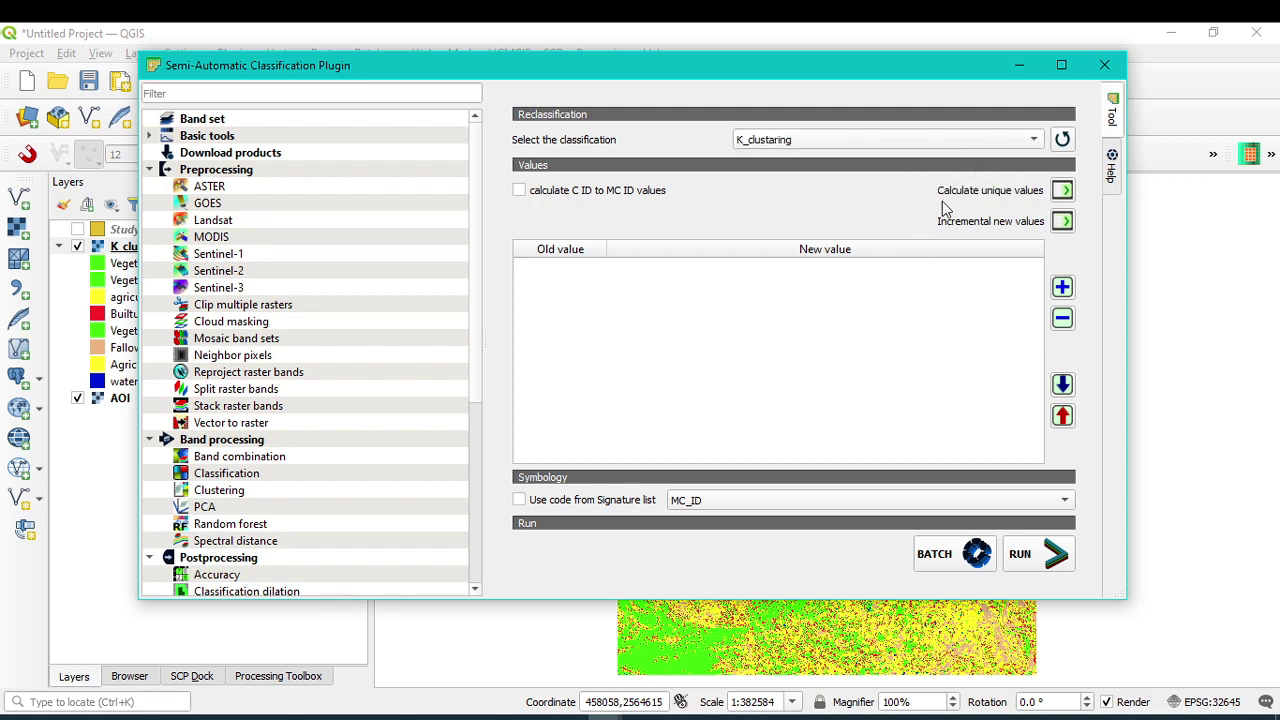
pyautogui.click(1062, 191)
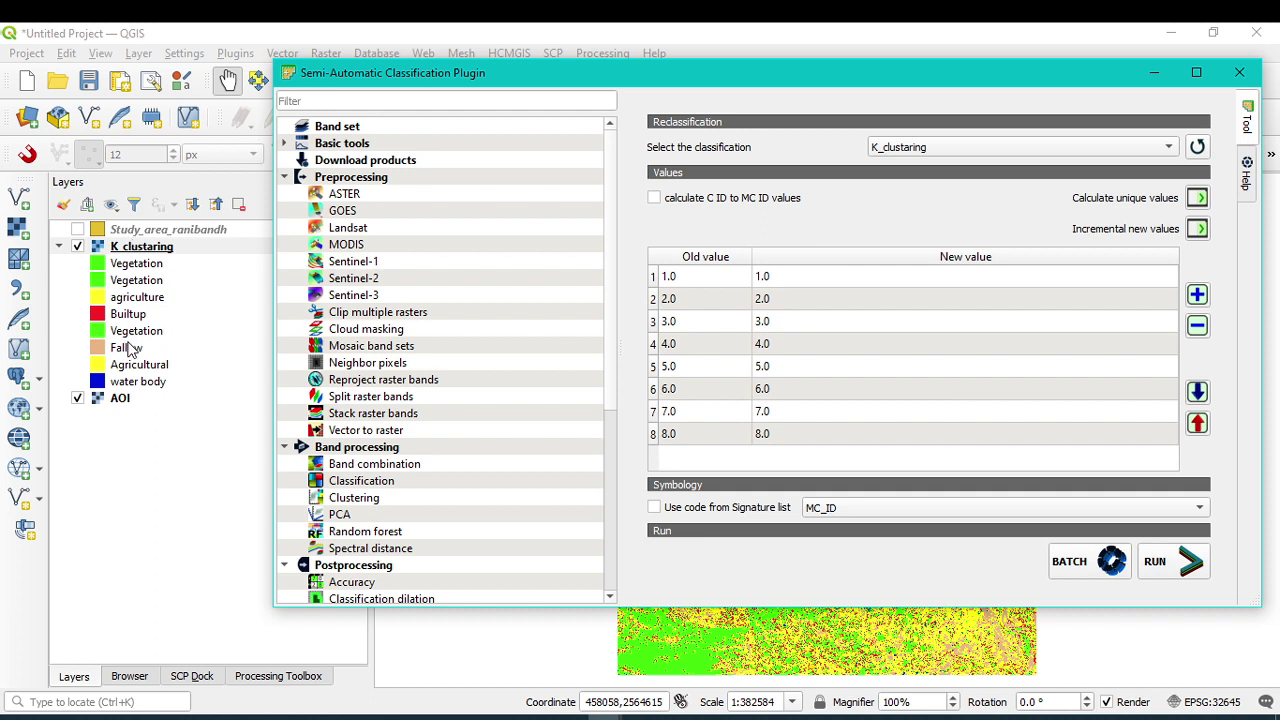
# - Set the new value to 1 for the vegetation classes with old values 1.0, 2.0 and 5.0
pyautogui.doubleClick(766, 279)
pyautogui.write('1')
pyautogui.doubleClick(768, 302)
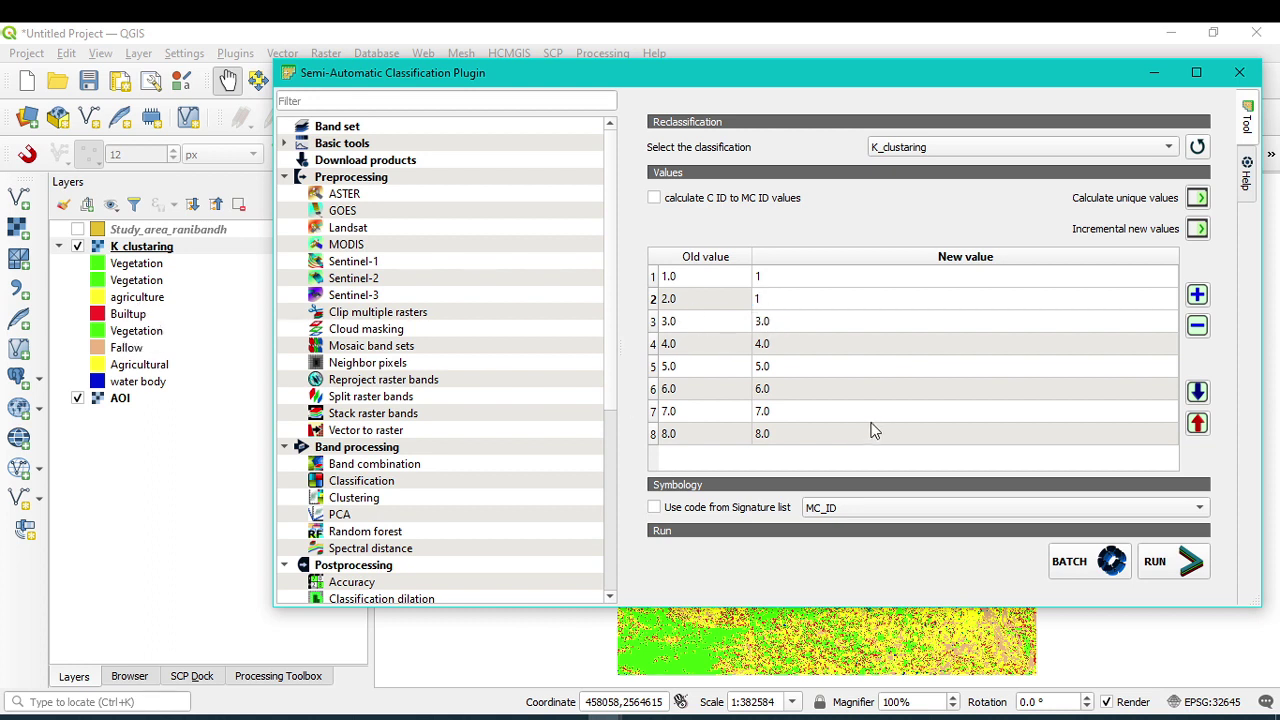
pyautogui.doubleClick(765, 375)
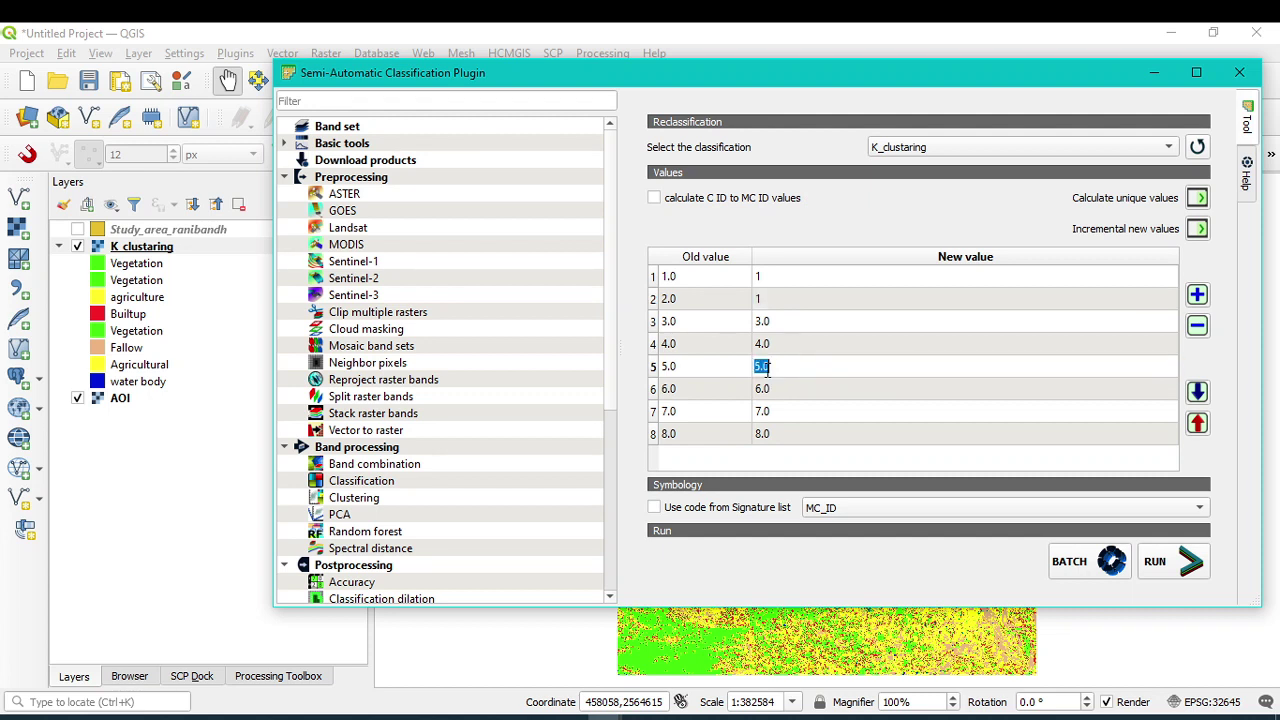
pyautogui.write('1')
pyautogui.click(842, 328)
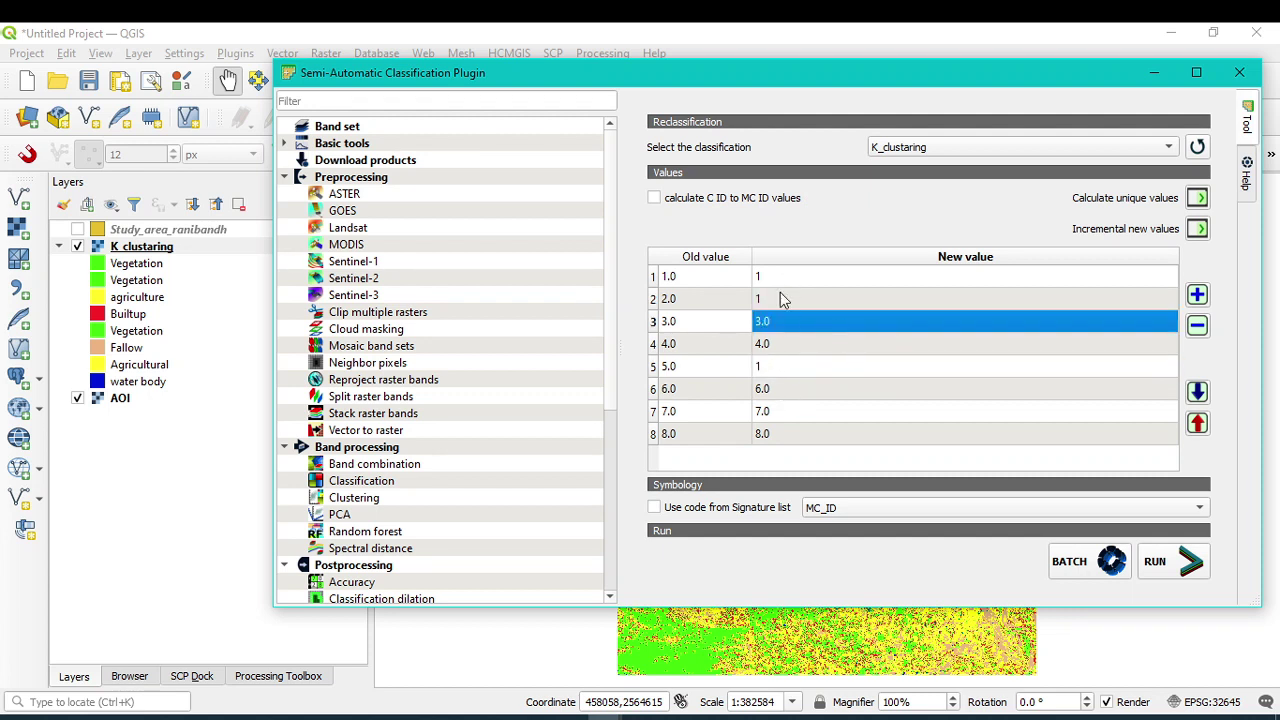
pyautogui.click(763, 282)
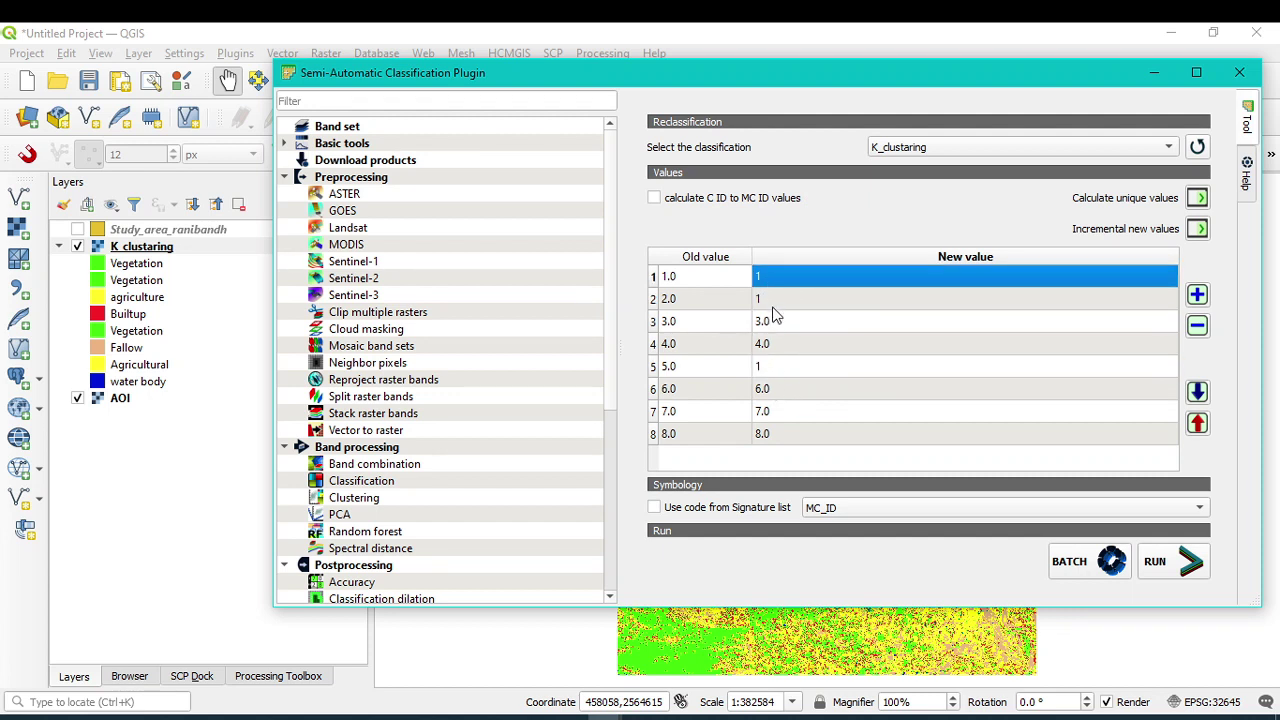
pyautogui.click(774, 300)
pyautogui.click(770, 370)
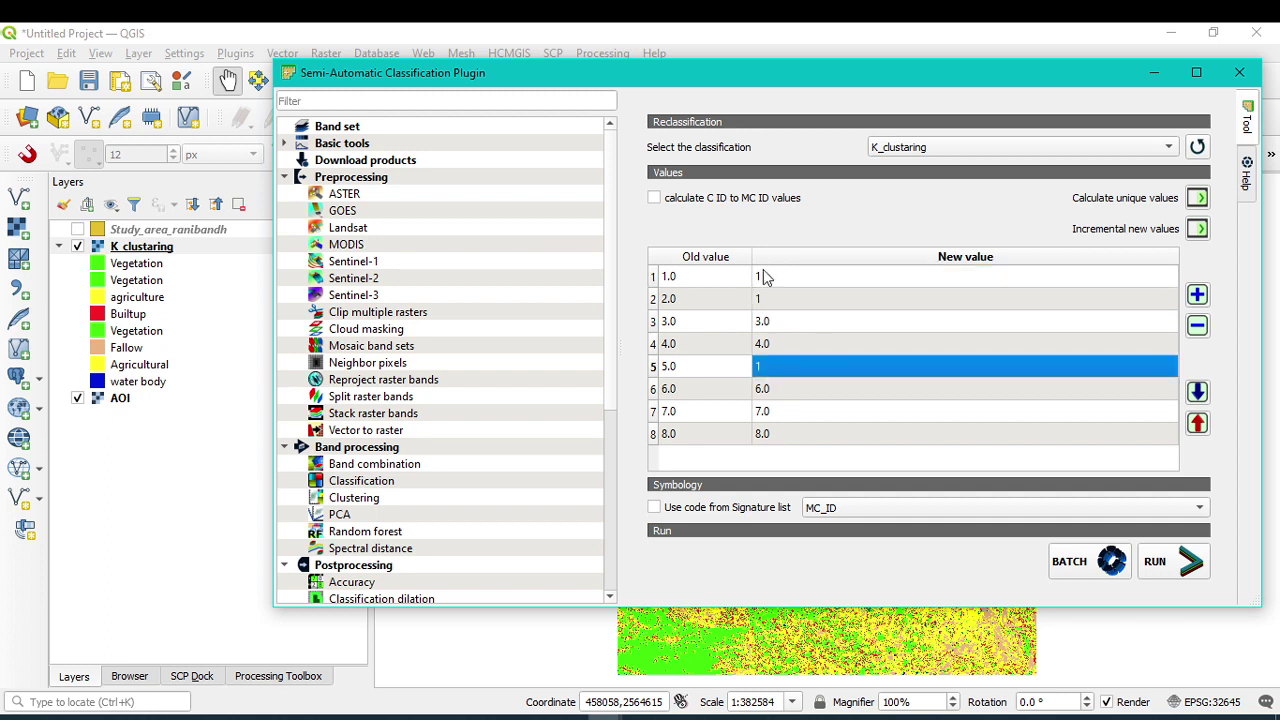
# - Set the new value to 2 for the agriculture classes with old values 3.0 and 7.0
pyautogui.doubleClick(762, 322)
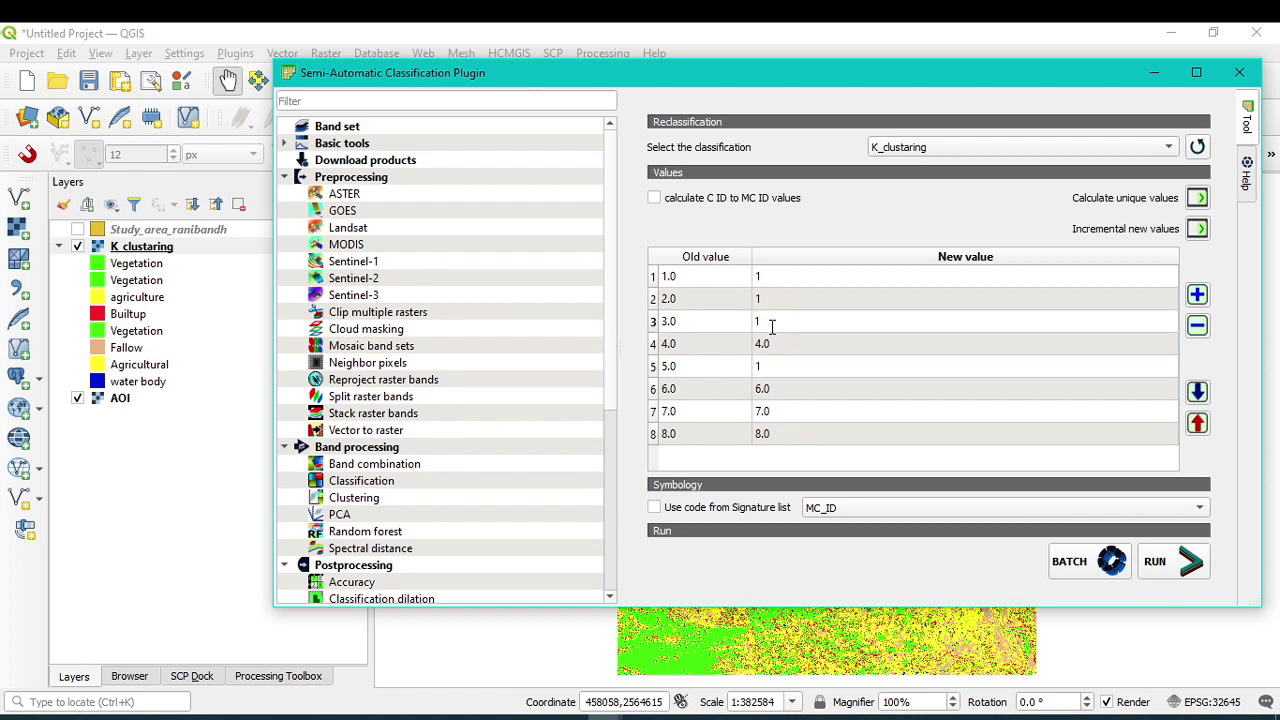
pyautogui.press('Return')
pyautogui.doubleClick(762, 415)
pyautogui.write('2')
pyautogui.press('Return')
# - Set the new values for old values 4.0, 6.0 and 8.0 to 3, 4 and 5 respectively
pyautogui.doubleClick(762, 346)
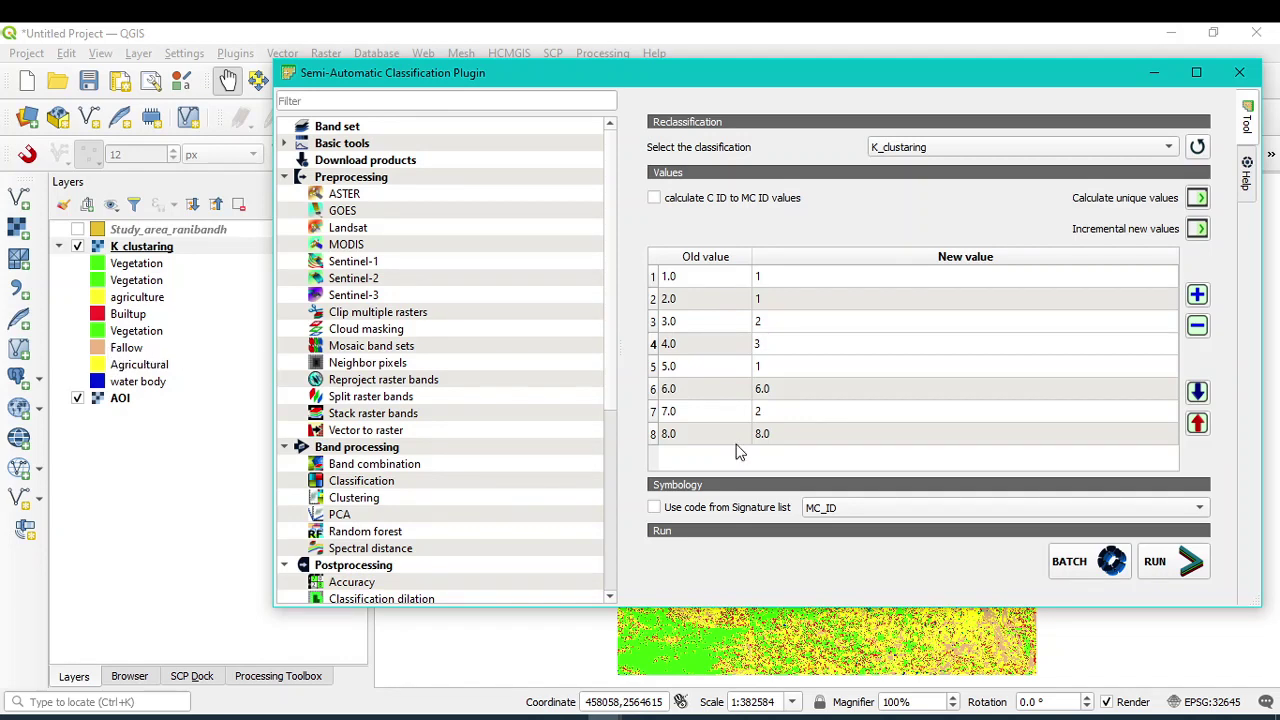
pyautogui.doubleClick(762, 394)
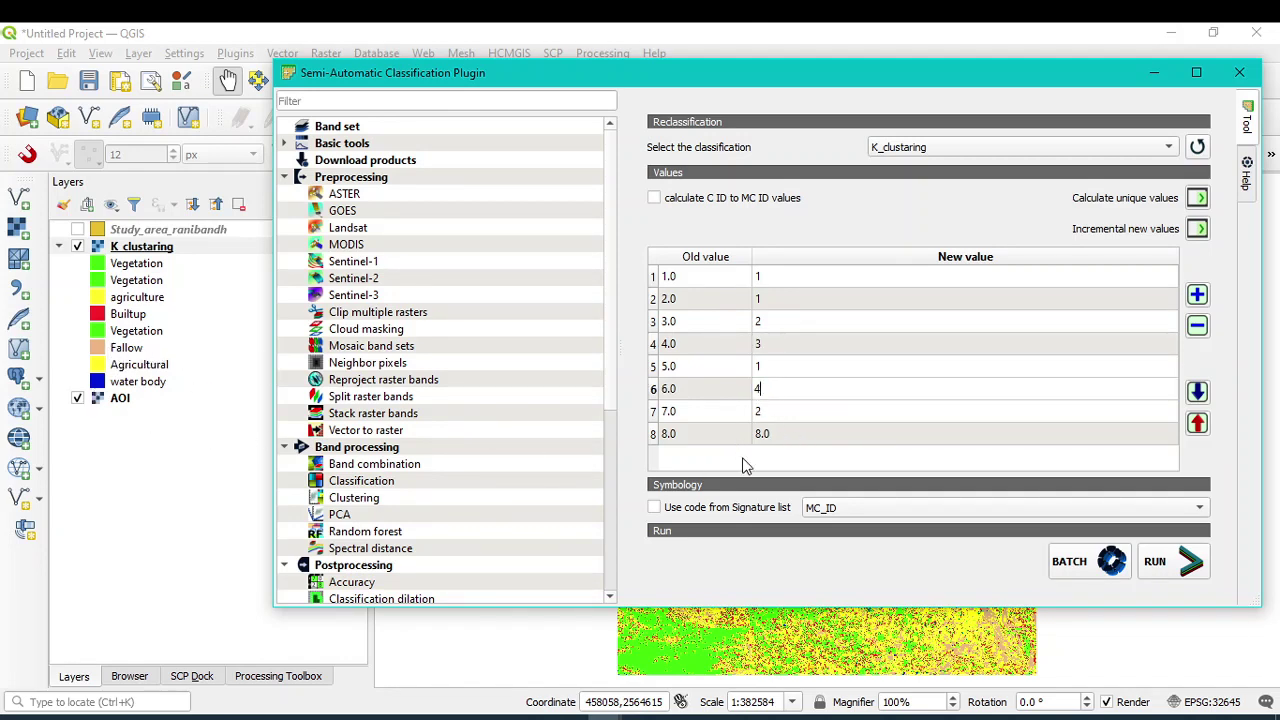
pyautogui.doubleClick(762, 436)
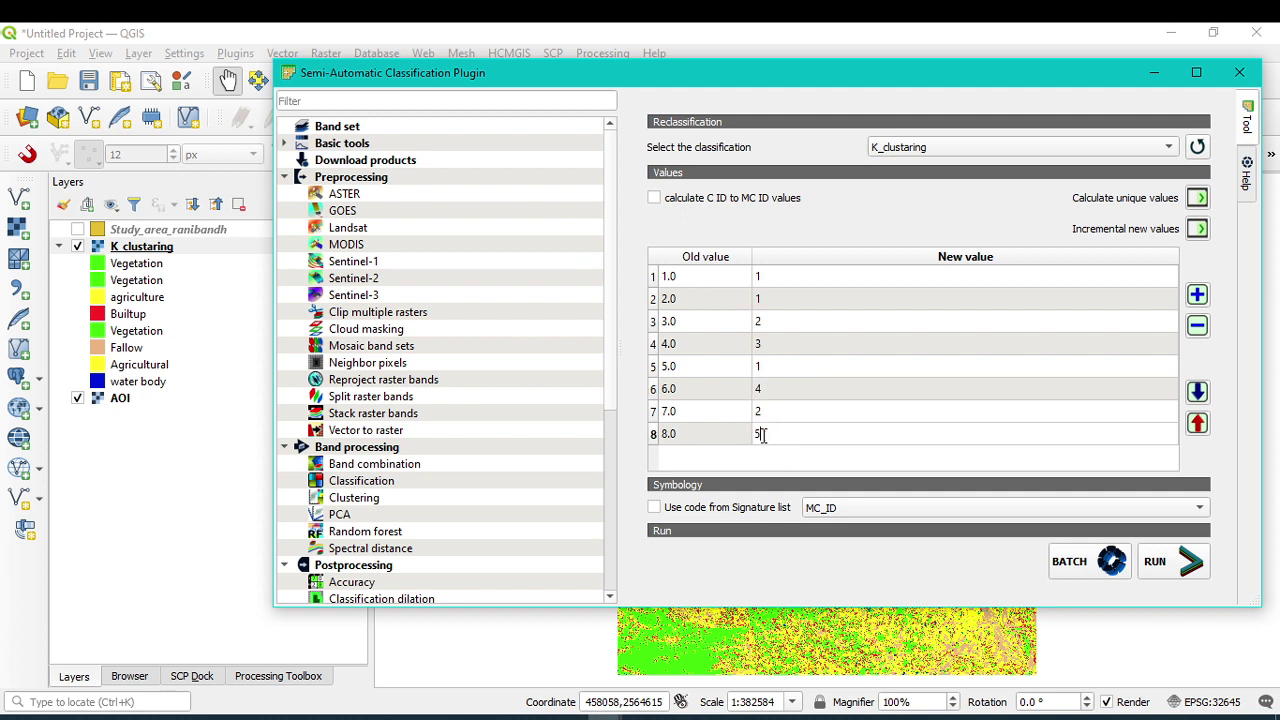
pyautogui.press('Return')
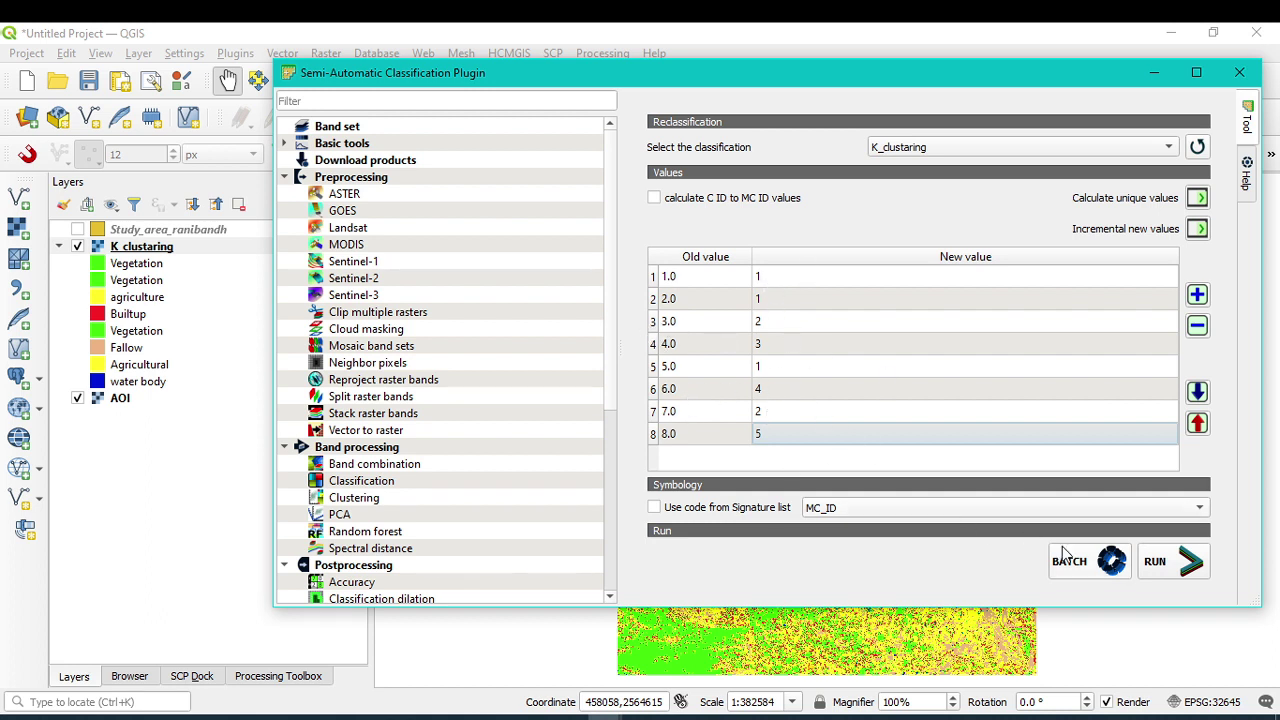
# - Run the reclassification and save the output raster as k_cluster_reclass in TIF format in the L8 folder
pyautogui.click(1170, 563)
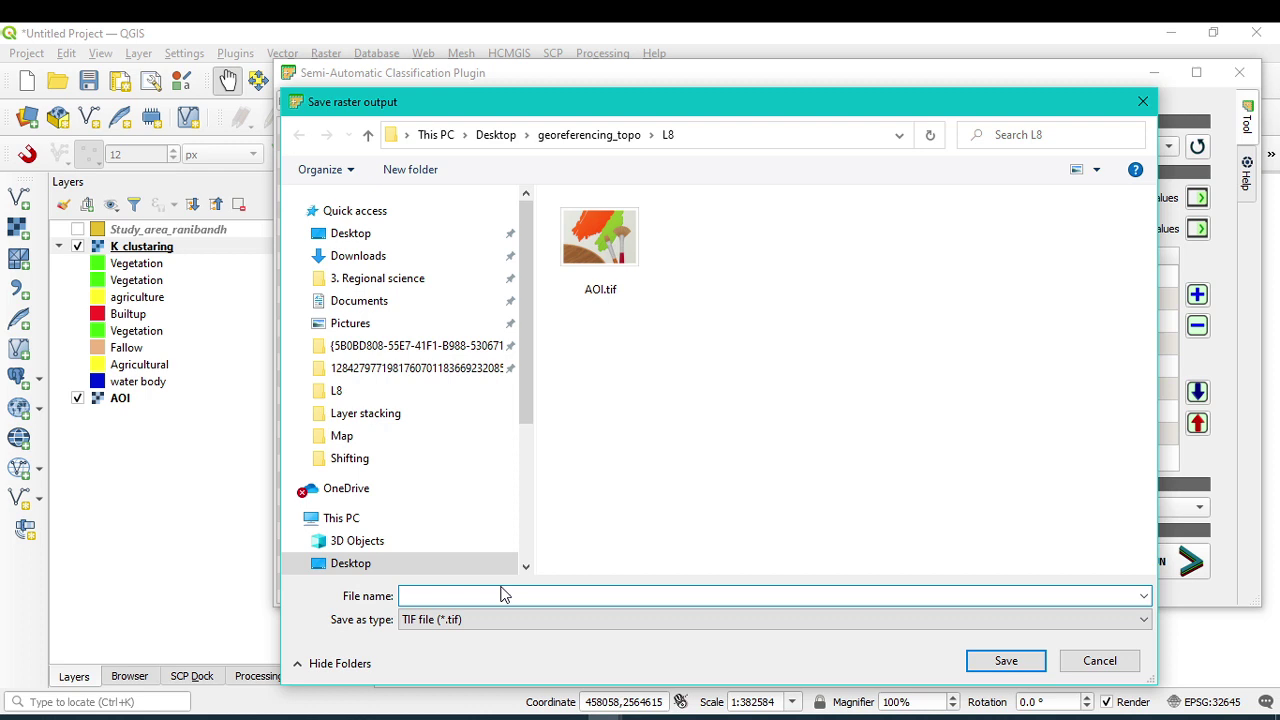
pyautogui.write('k_cl')
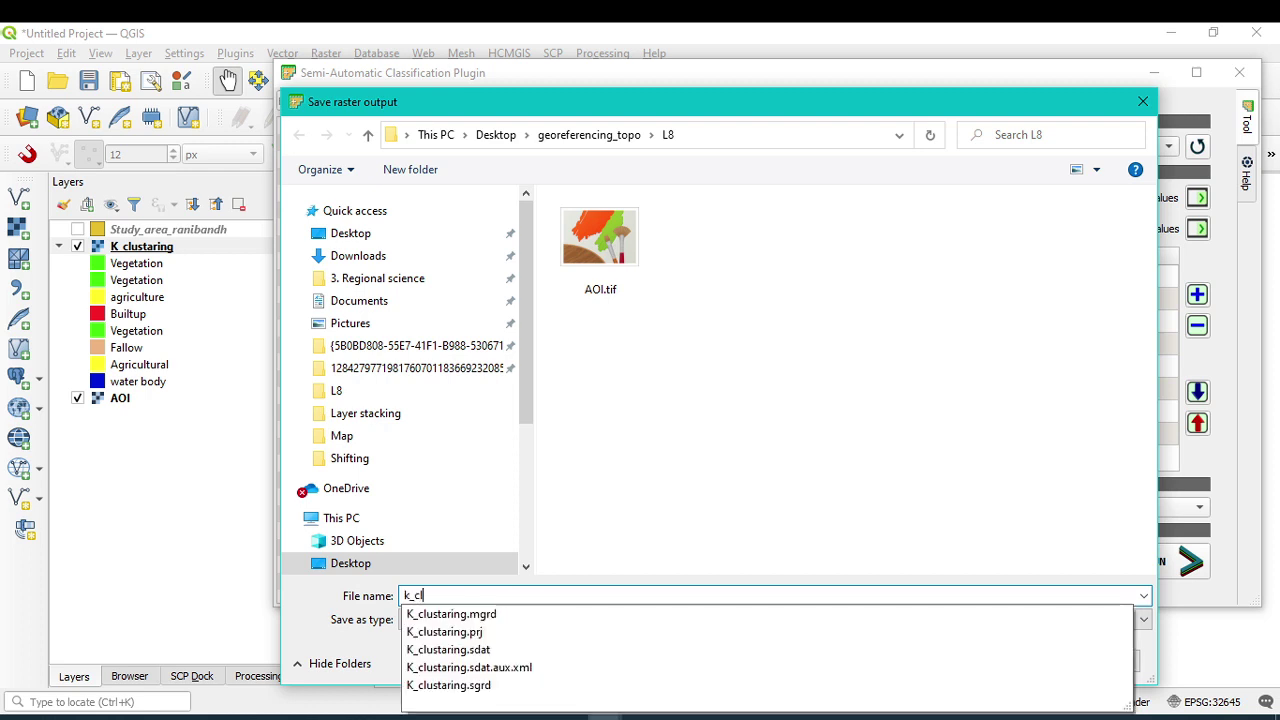
pyautogui.write('uster_reclass')
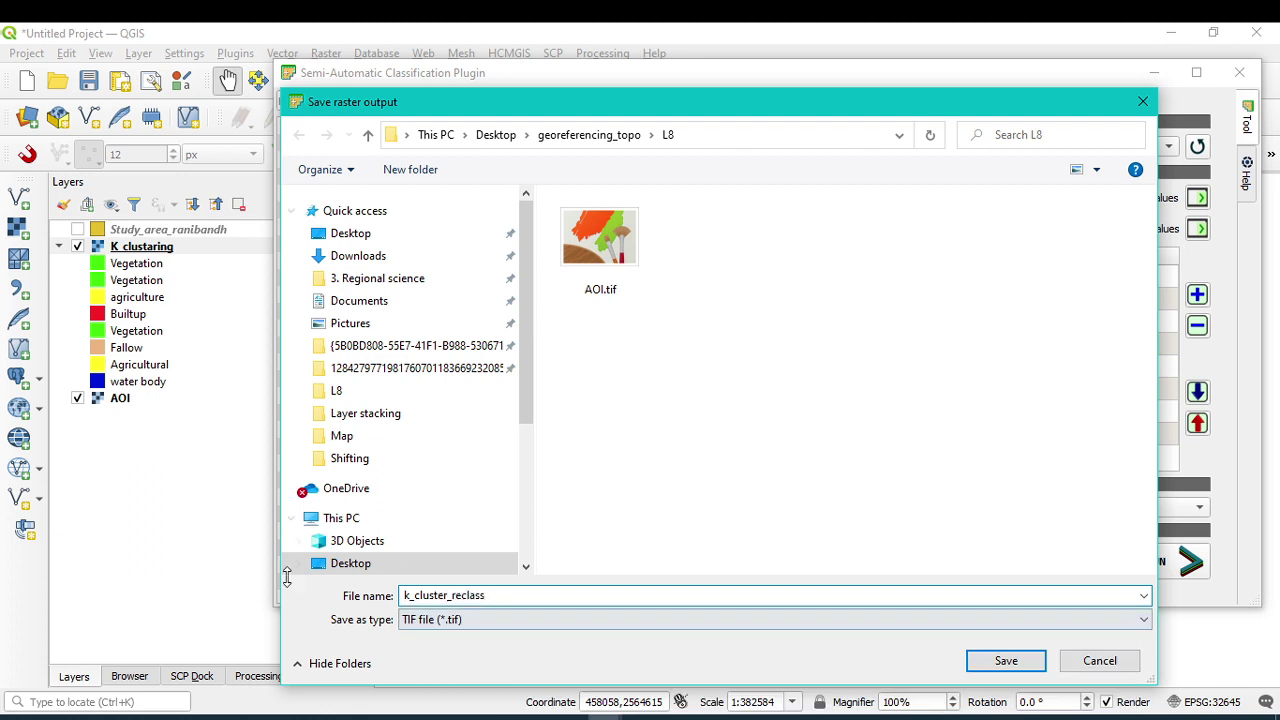
pyautogui.click(1010, 662)
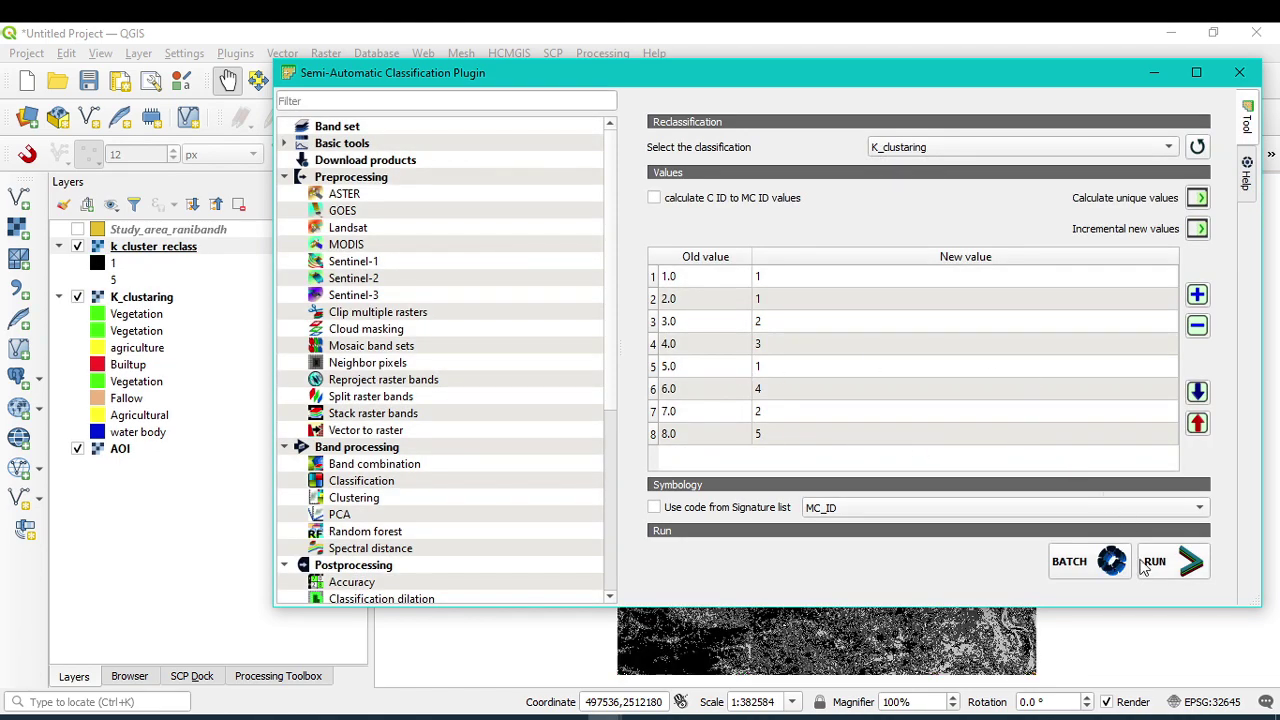
# - Render the k_cluster_reclass layer with Paletted/Unique values and classify band 1 using random colors
pyautogui.click(1239, 72)
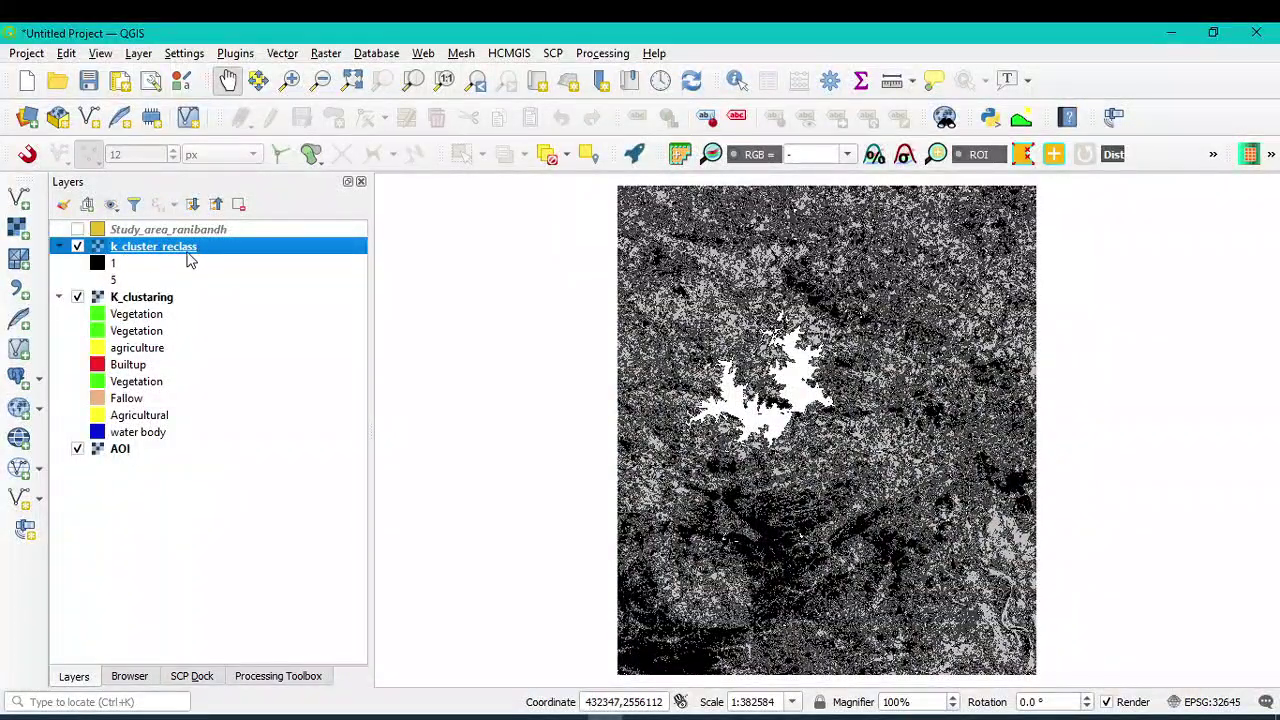
pyautogui.rightClick(130, 254)
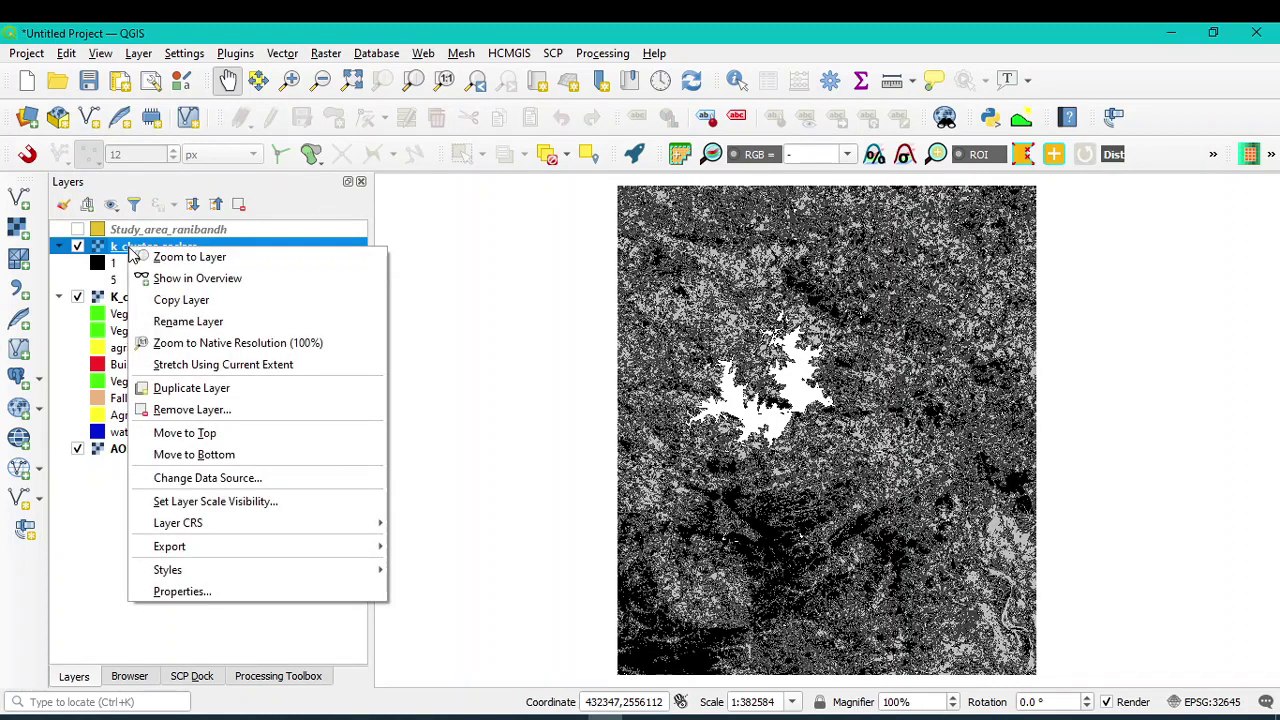
pyautogui.click(182, 591)
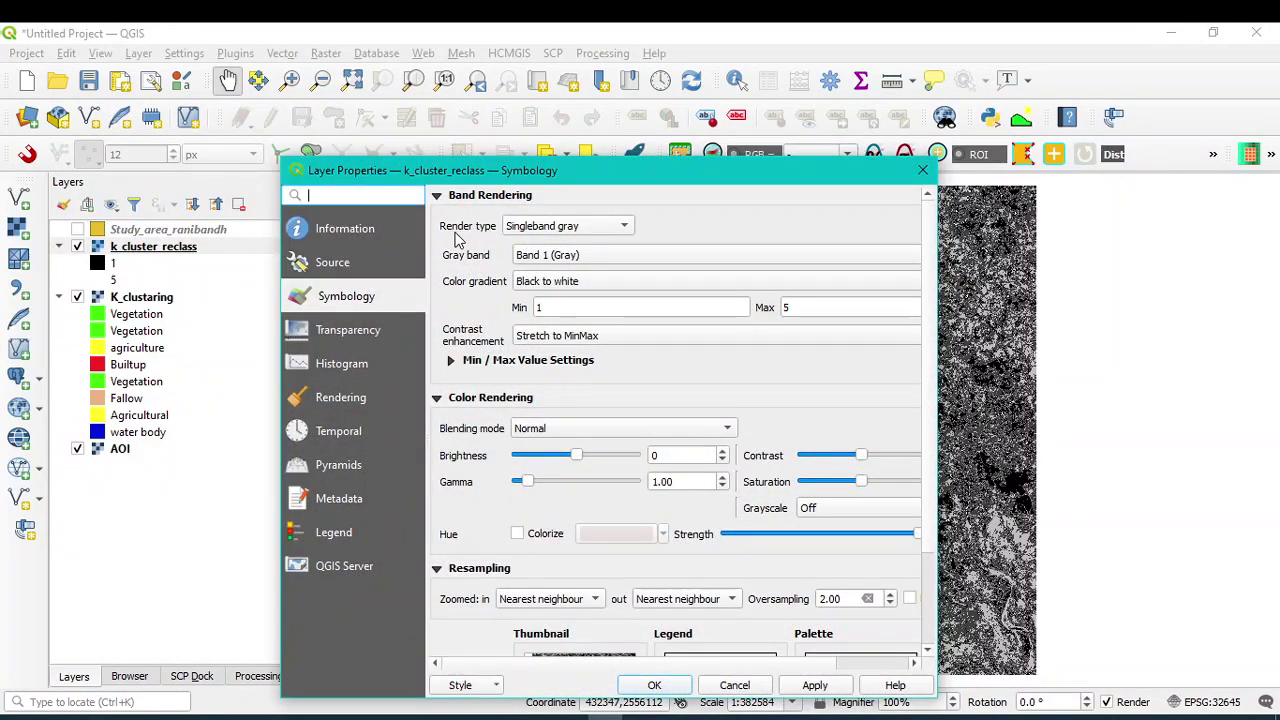
pyautogui.click(531, 236)
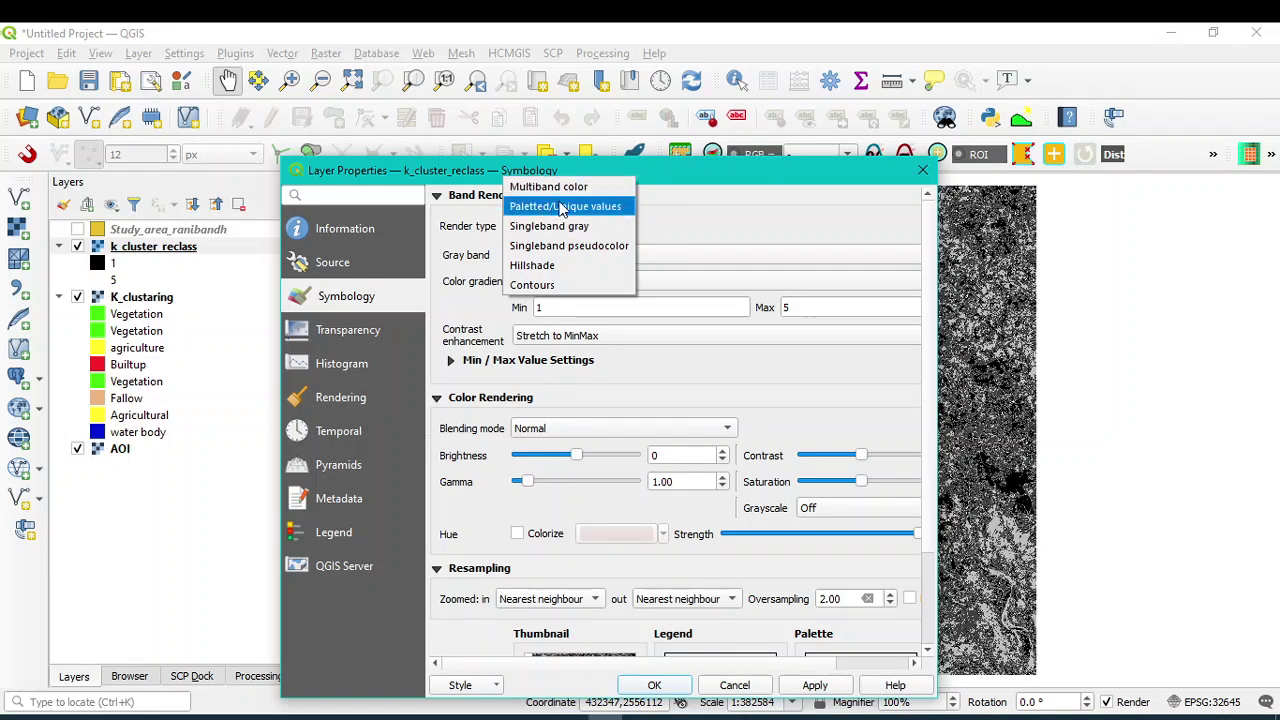
pyautogui.click(594, 207)
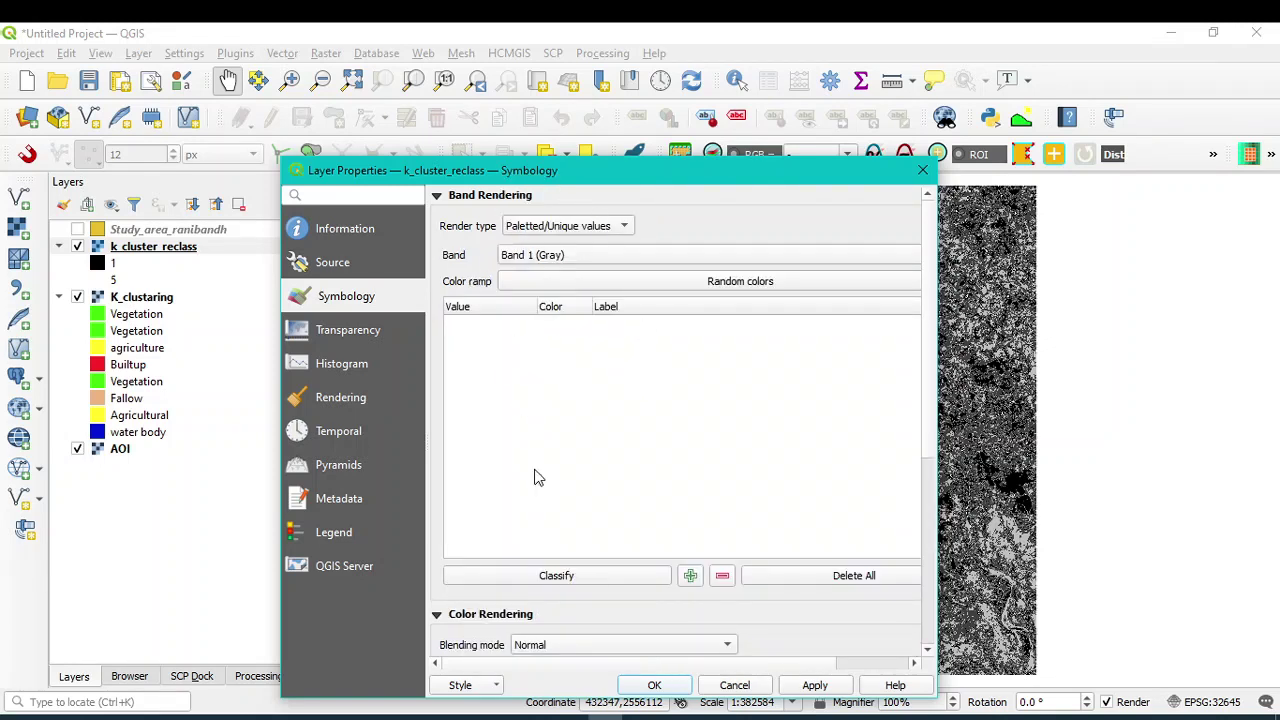
pyautogui.click(562, 576)
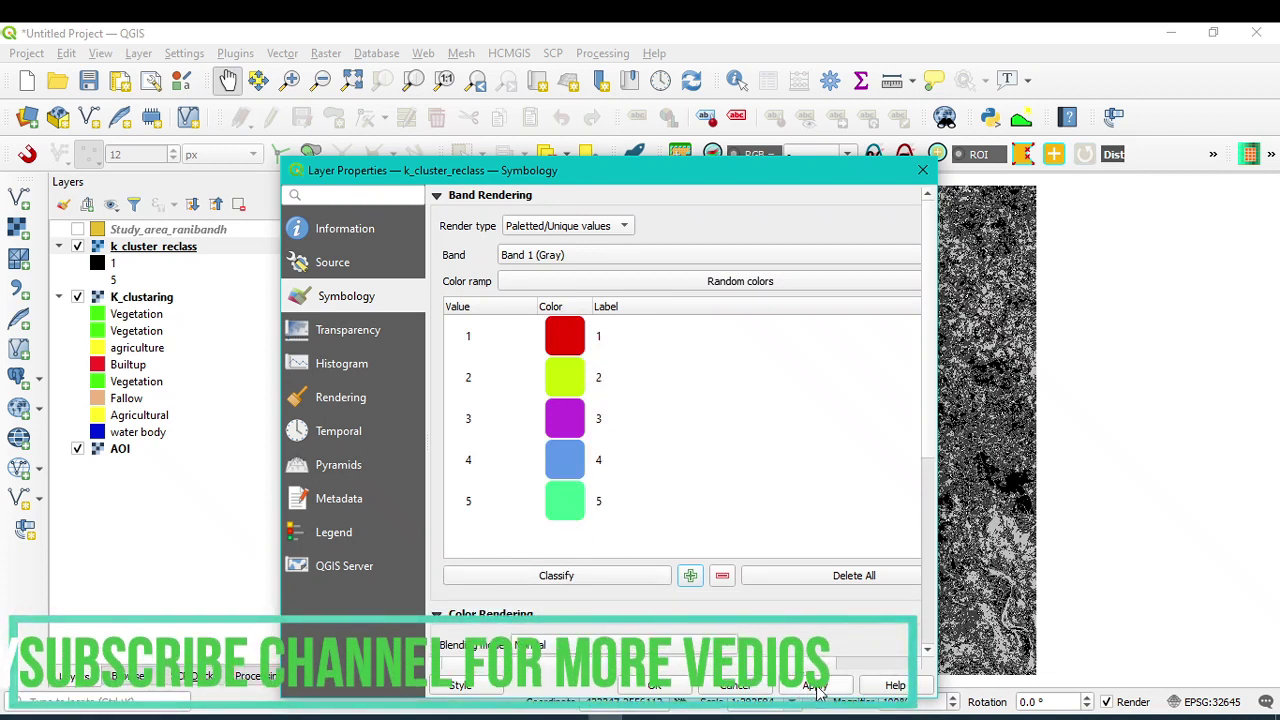
pyautogui.click(815, 686)
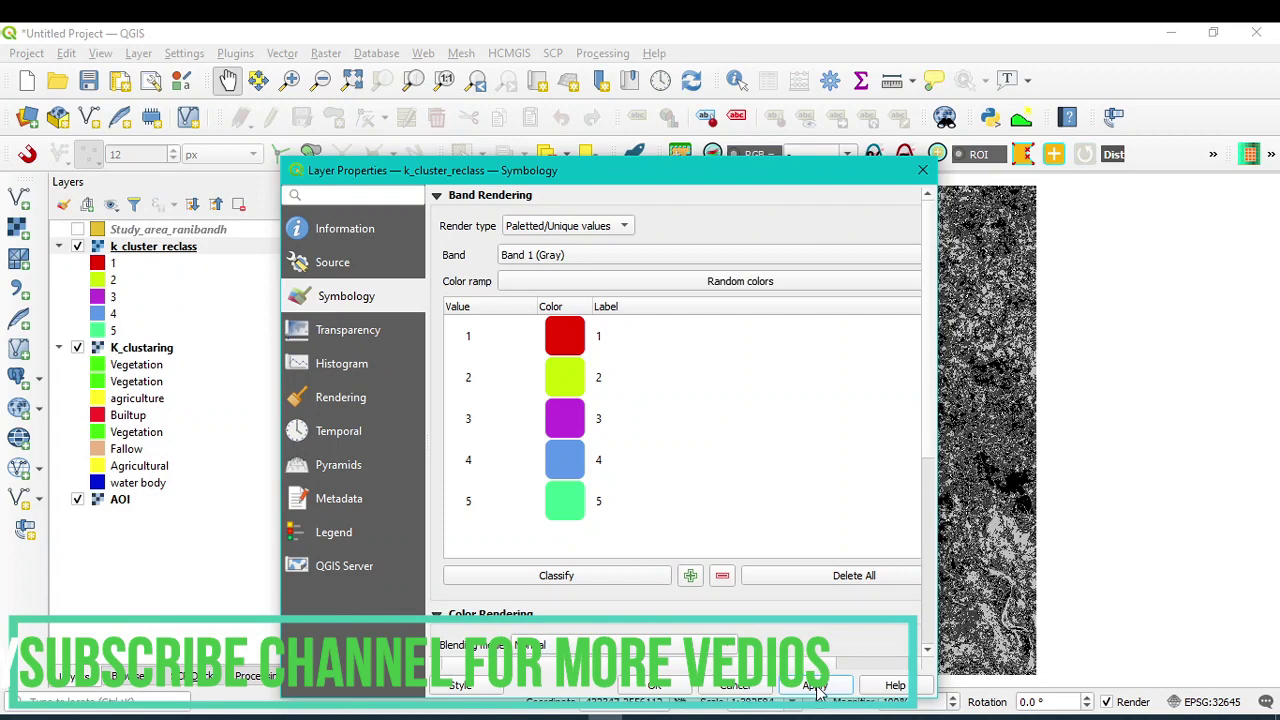
pyautogui.click(654, 686)
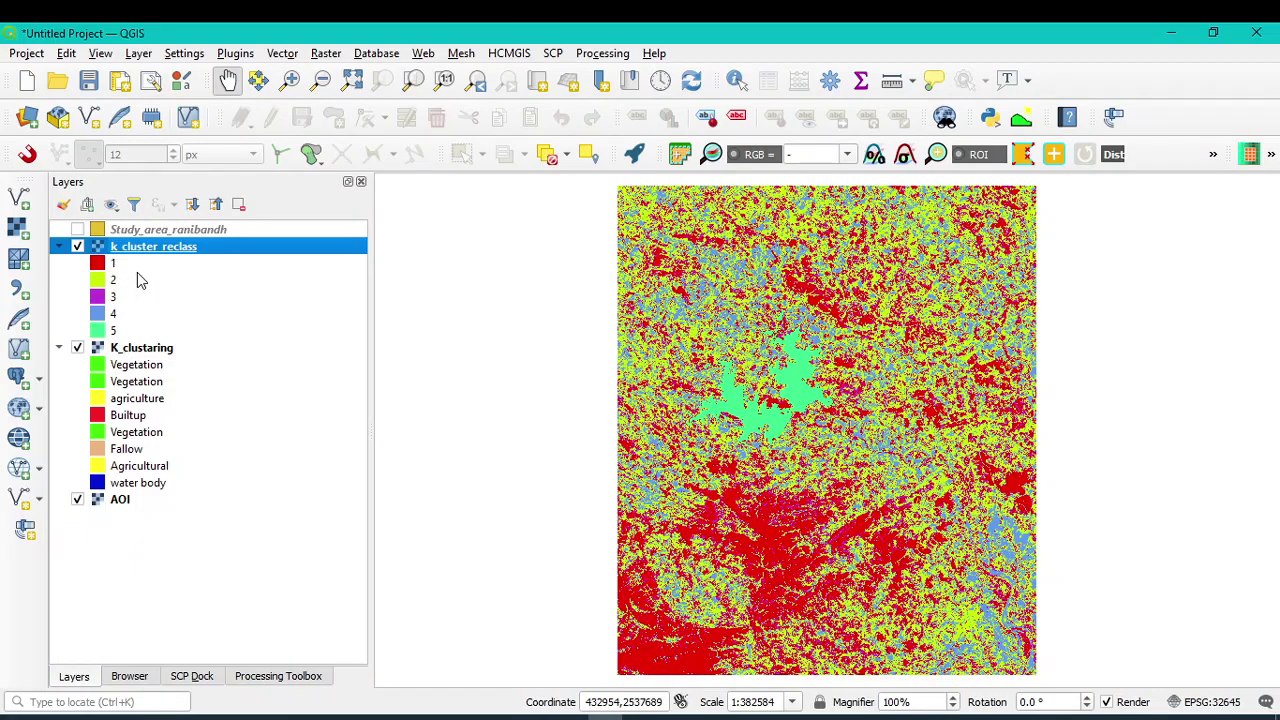
# - Compare k_cluster_reclass with K_clustaring over the southern vegetation area by hiding and showing the reclassified layer
pyautogui.moveTo(771, 514); pyautogui.dragTo(706, 445)
pyautogui.scroll(2, 706, 447)
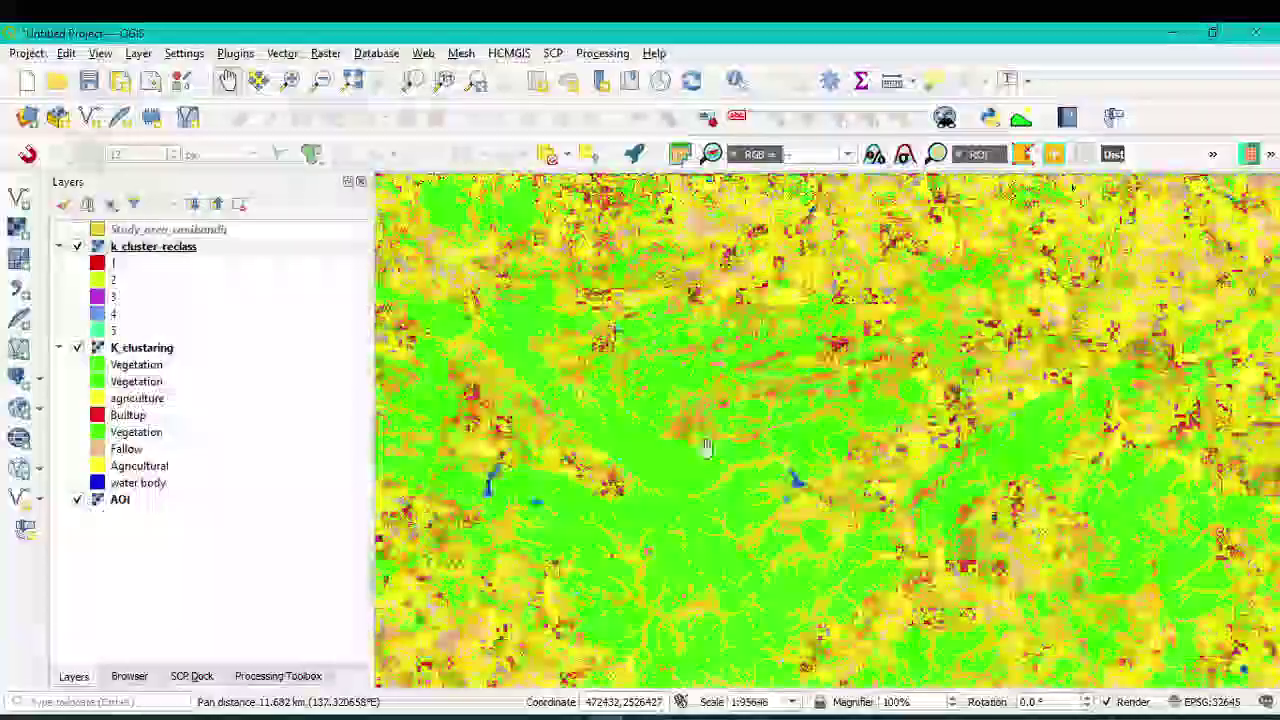
pyautogui.scroll(1, 660, 392)
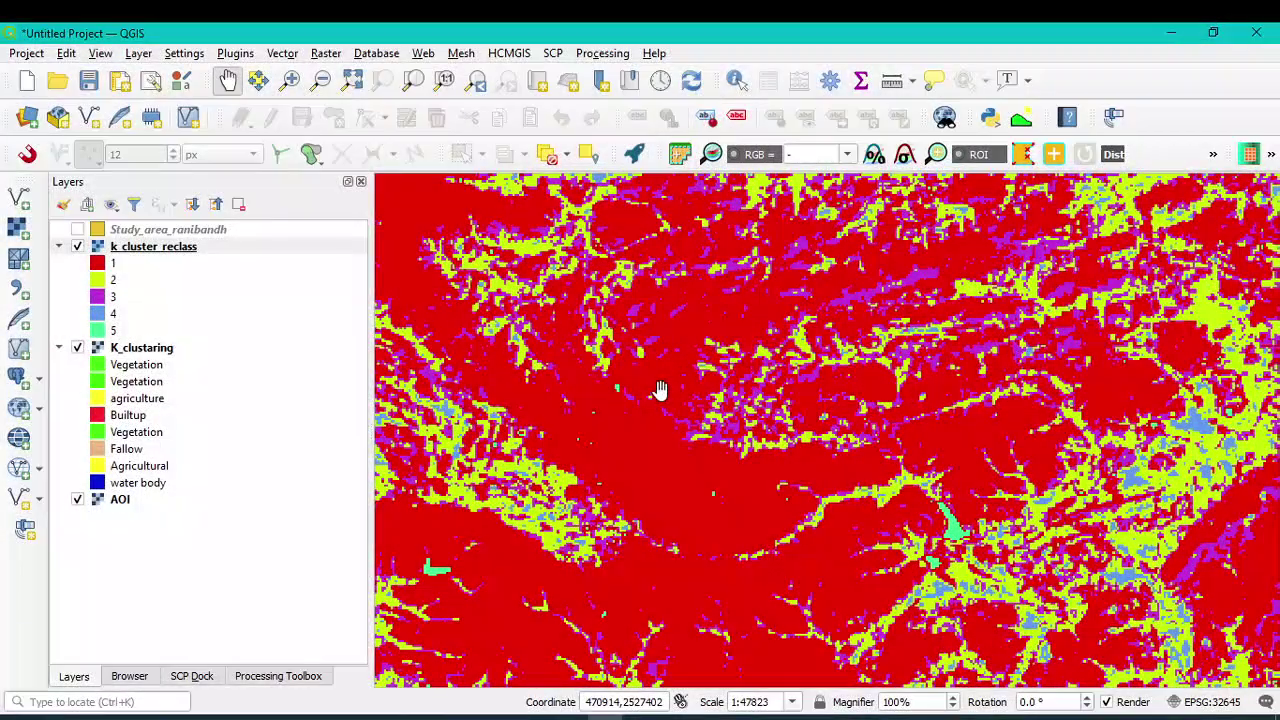
pyautogui.moveTo(662, 391); pyautogui.dragTo(729, 417)
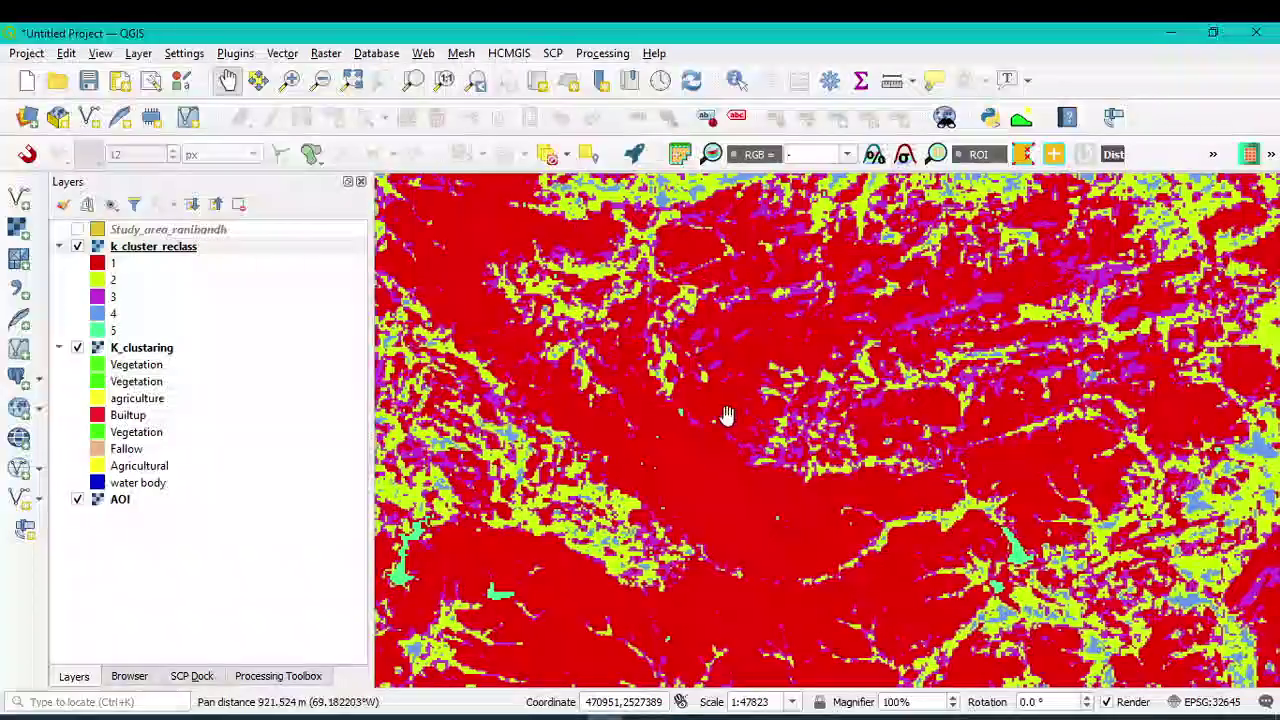
pyautogui.click(78, 247)
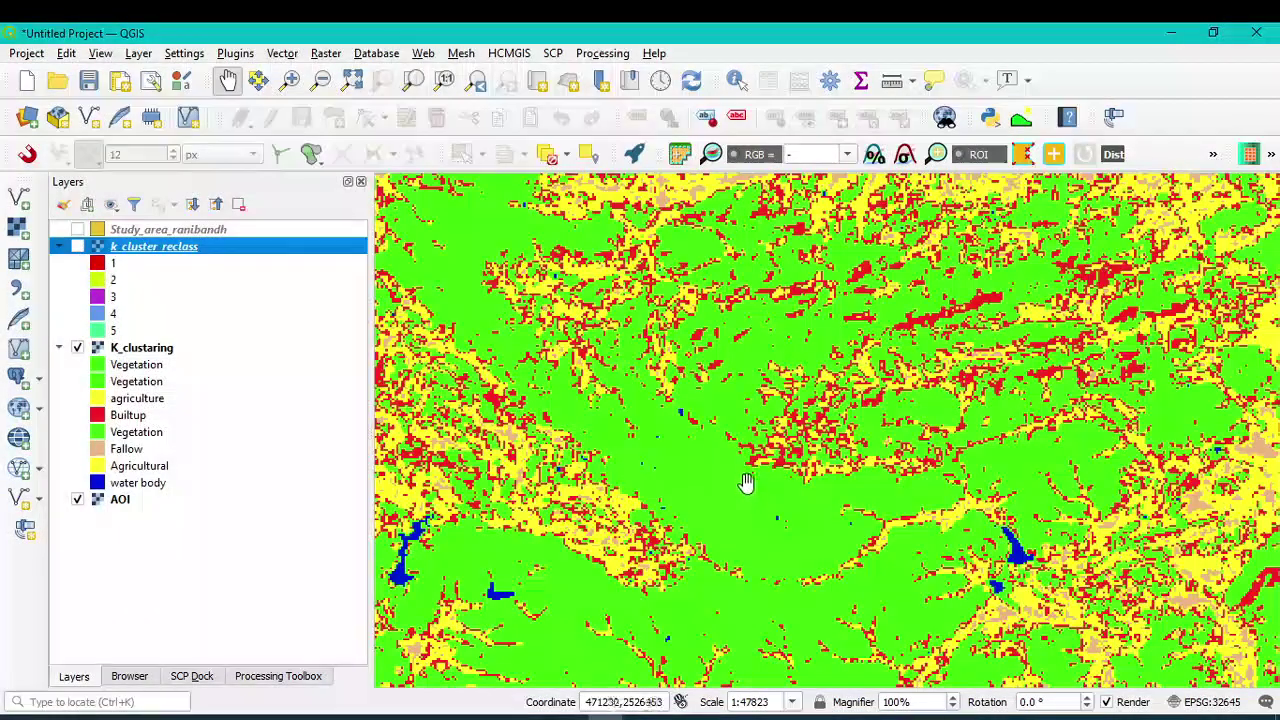
pyautogui.moveTo(771, 517); pyautogui.dragTo(759, 491)
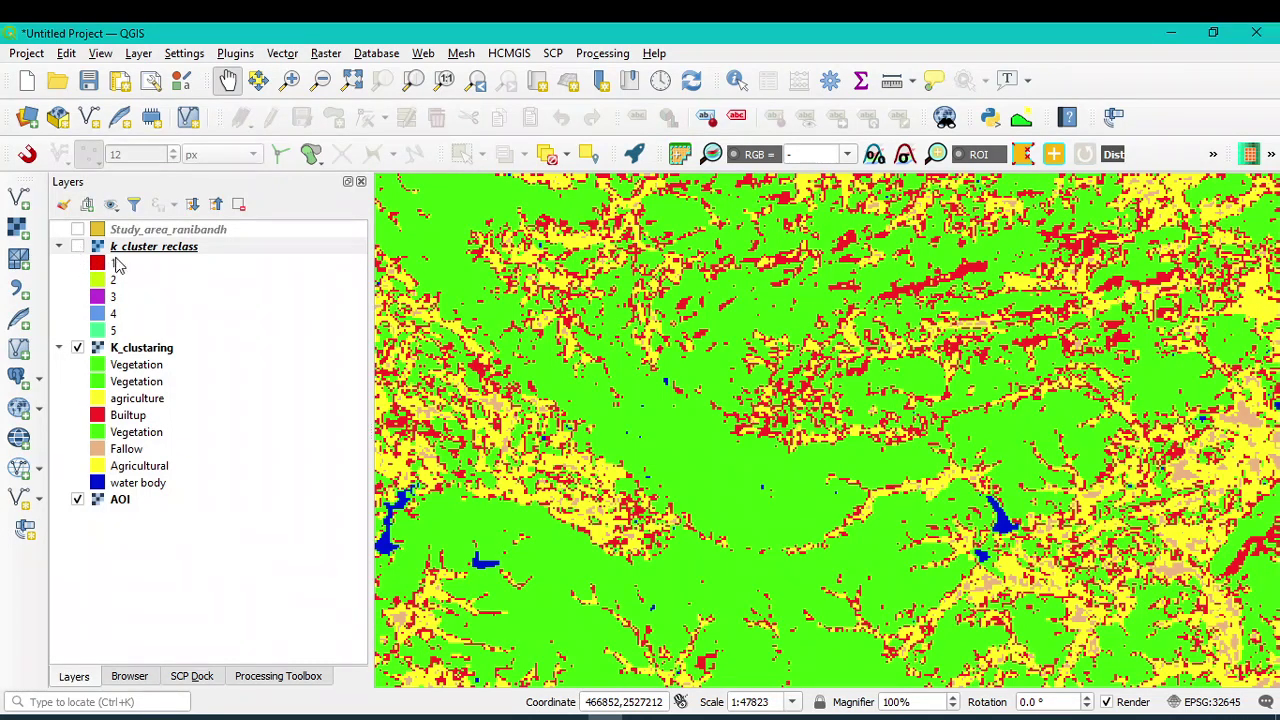
pyautogui.click(78, 247)
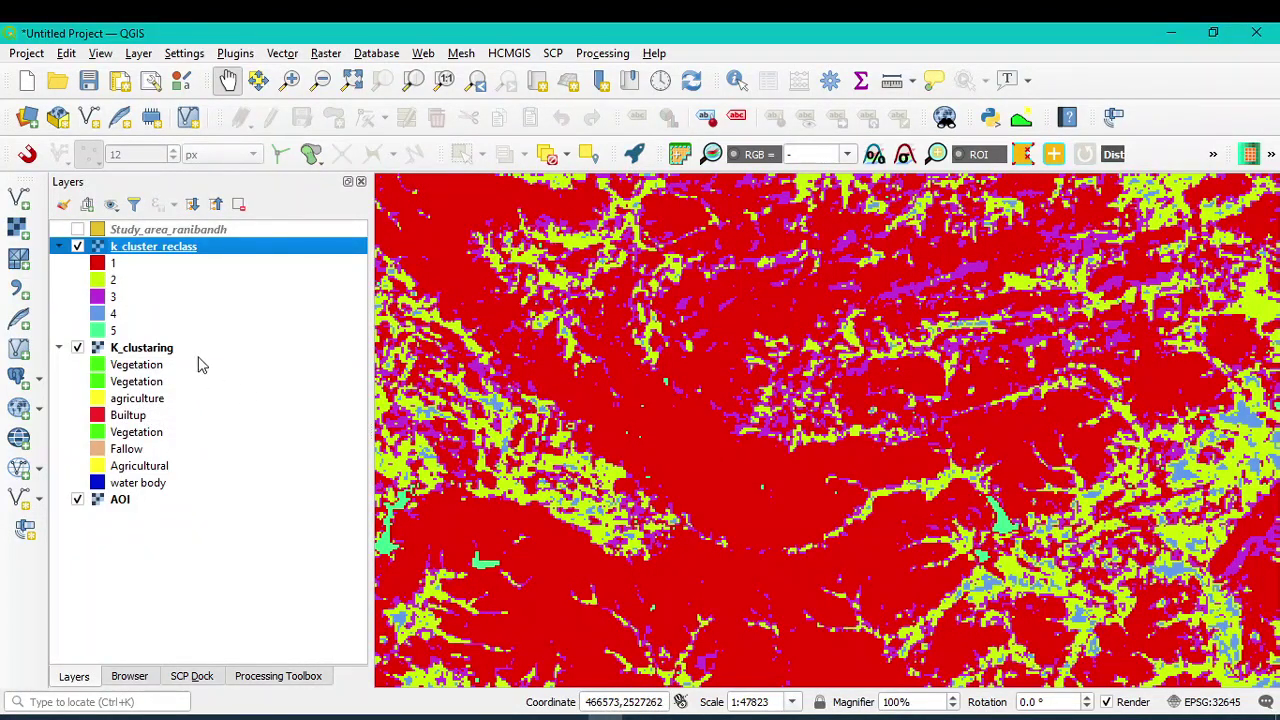
# - Set the color of class 1 in k_cluster_reclass to the recent green #48ee10 and apply it
pyautogui.doubleClick(100, 263)
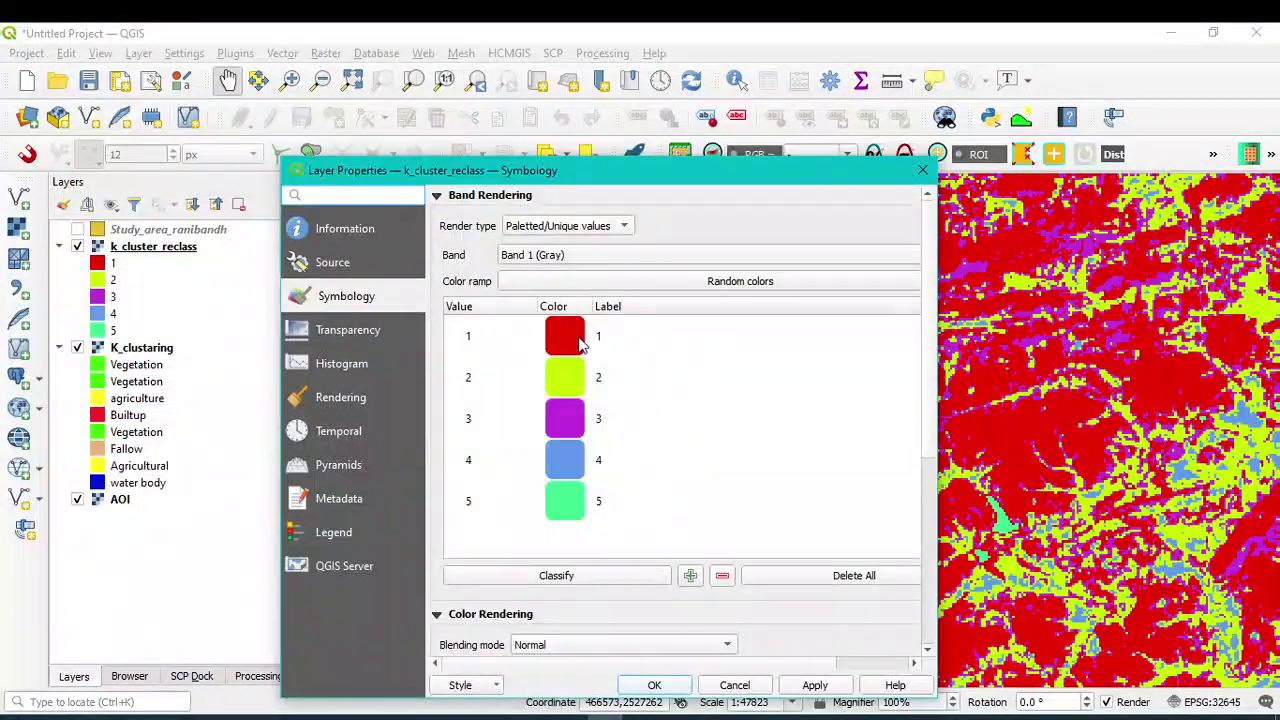
pyautogui.doubleClick(579, 343)
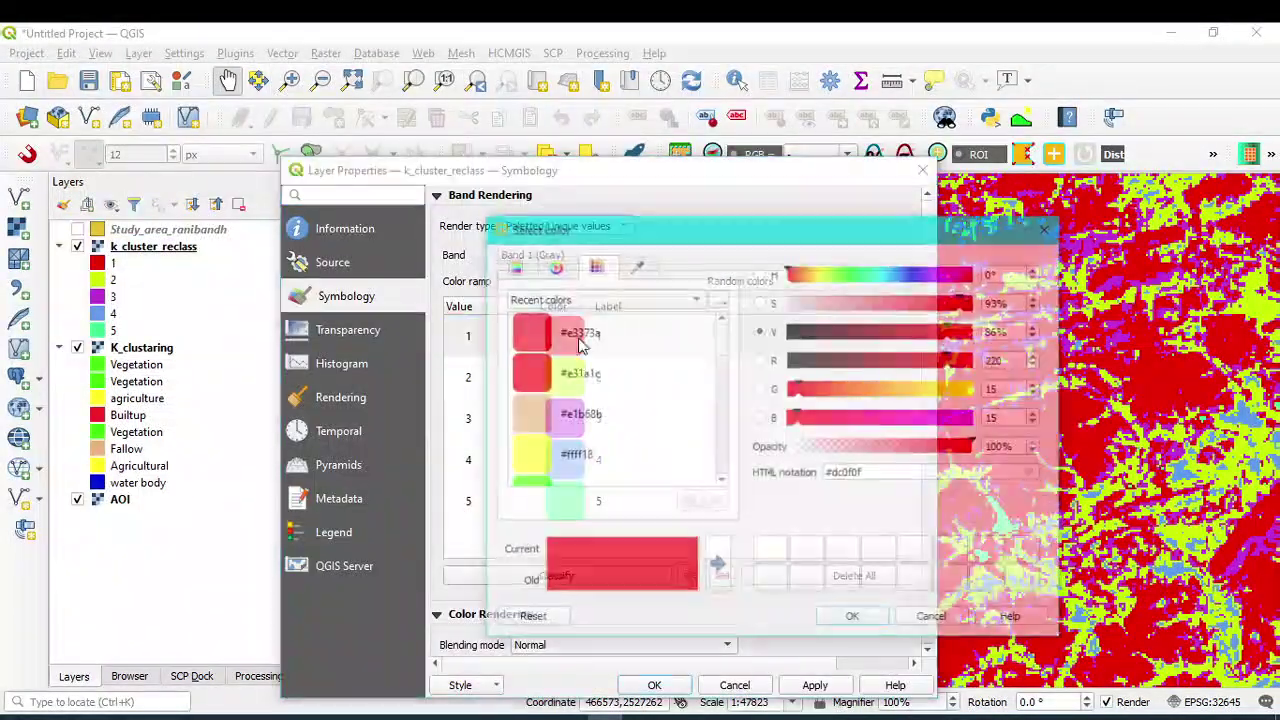
pyautogui.scroll(-2, 540, 460)
pyautogui.click(533, 328)
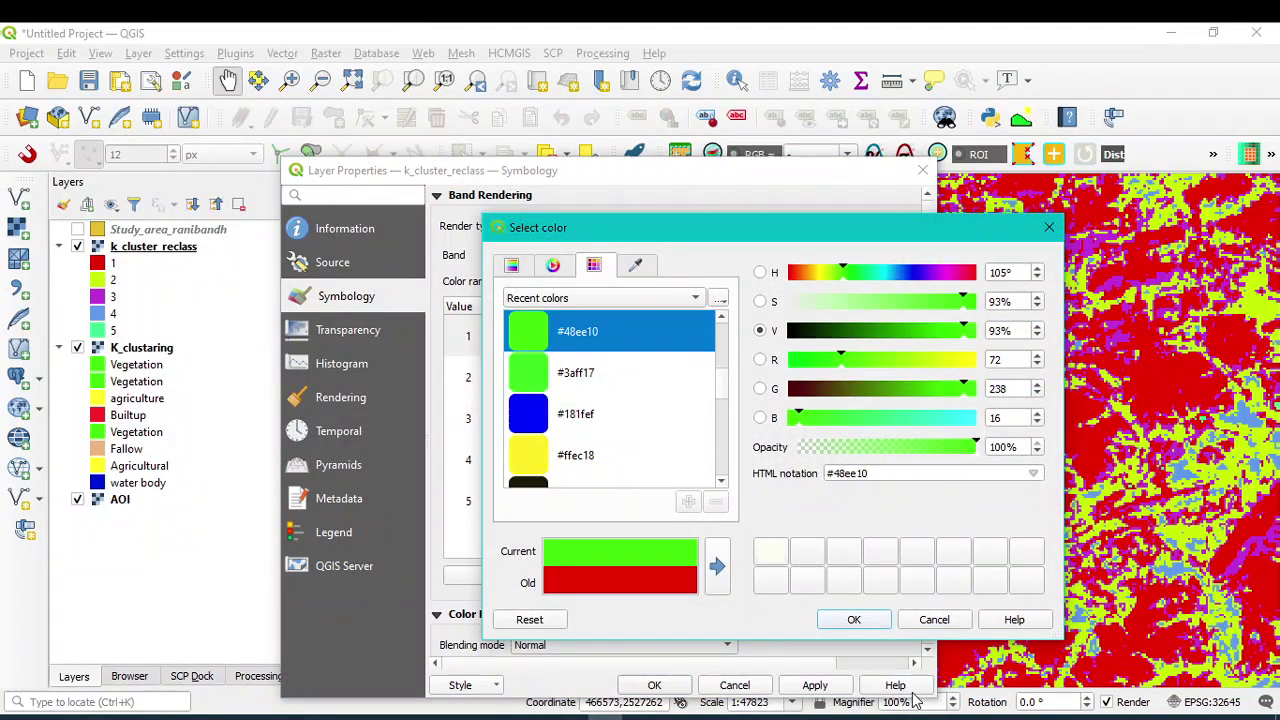
pyautogui.click(852, 619)
pyautogui.click(814, 685)
pyautogui.click(686, 683)
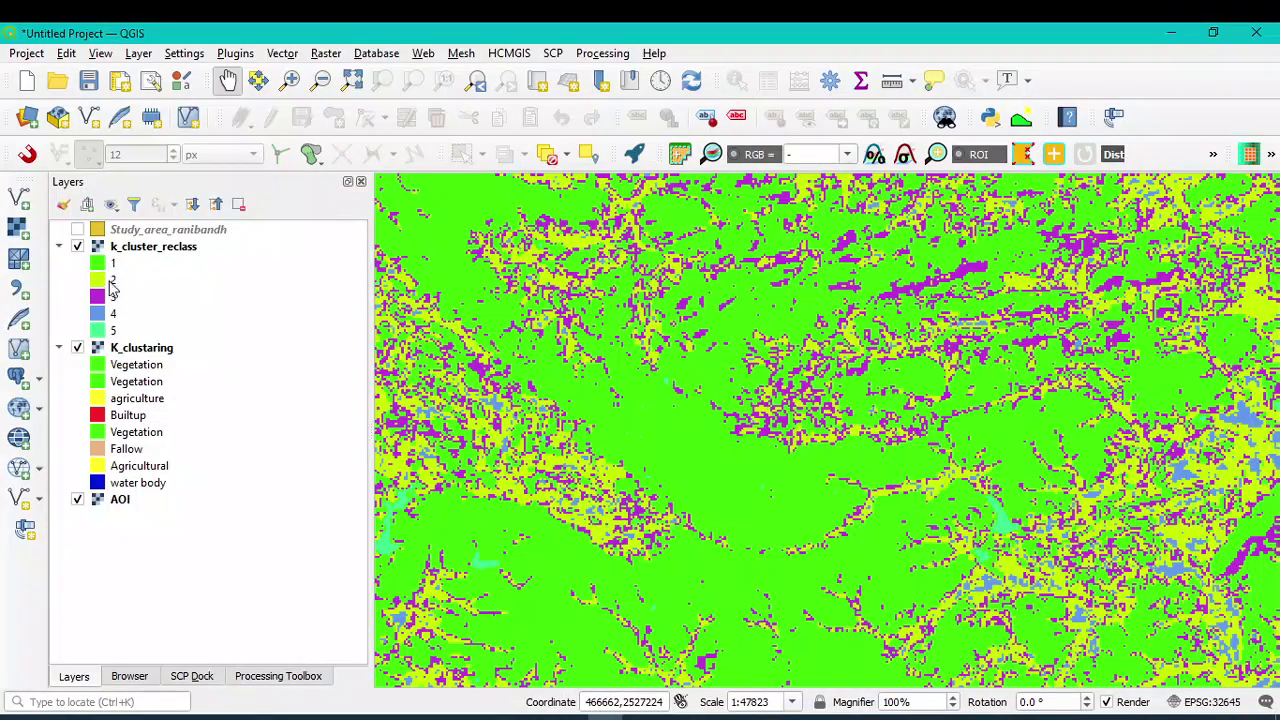
# - Compare the large water body in K_clustaring with the same area in k_cluster_reclass by toggling the reclassified layer
pyautogui.click(77, 246)
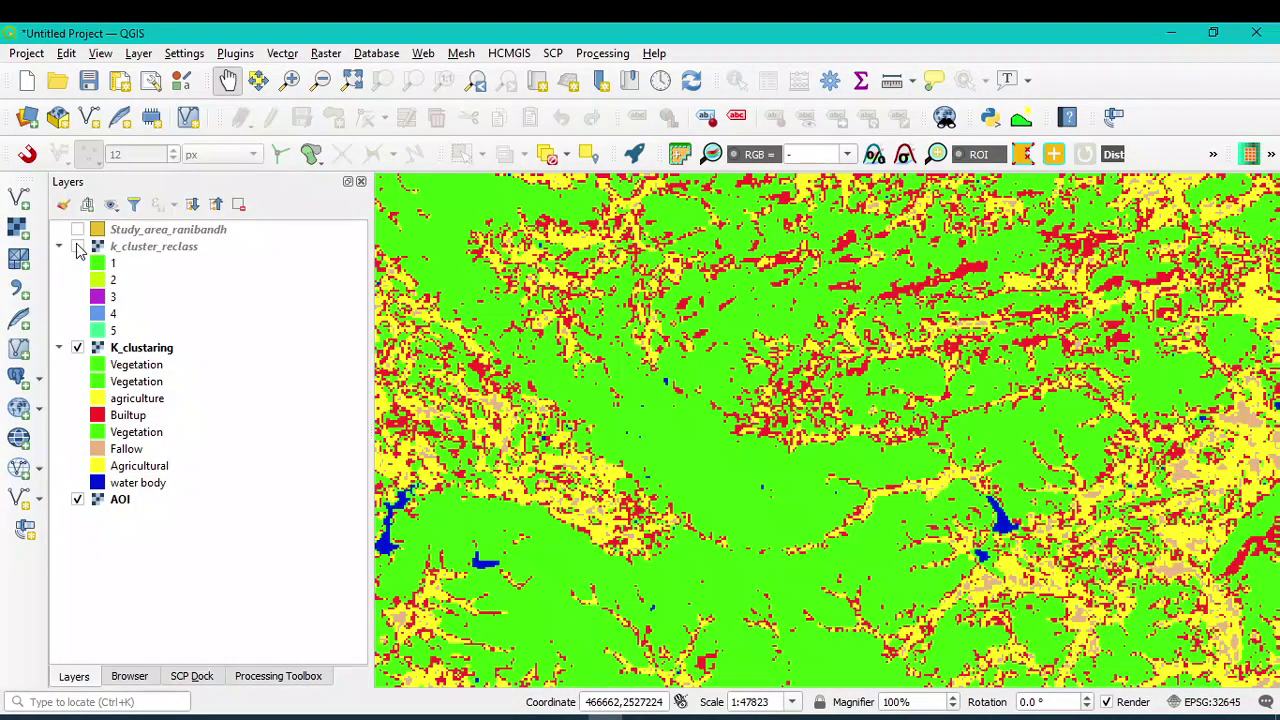
pyautogui.scroll(-1, 1028, 360)
pyautogui.scroll(-1, 987, 328)
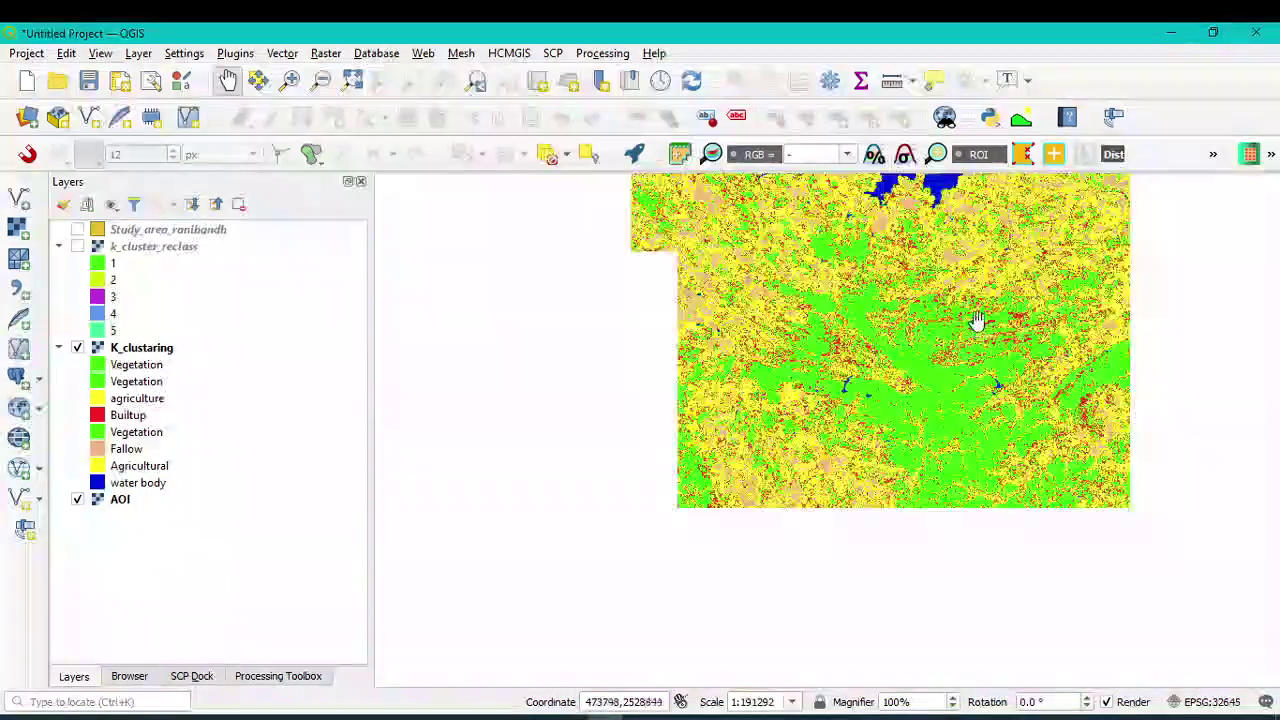
pyautogui.moveTo(977, 318); pyautogui.dragTo(854, 535)
pyautogui.scroll(2, 854, 366)
pyautogui.moveTo(665, 443); pyautogui.dragTo(722, 398)
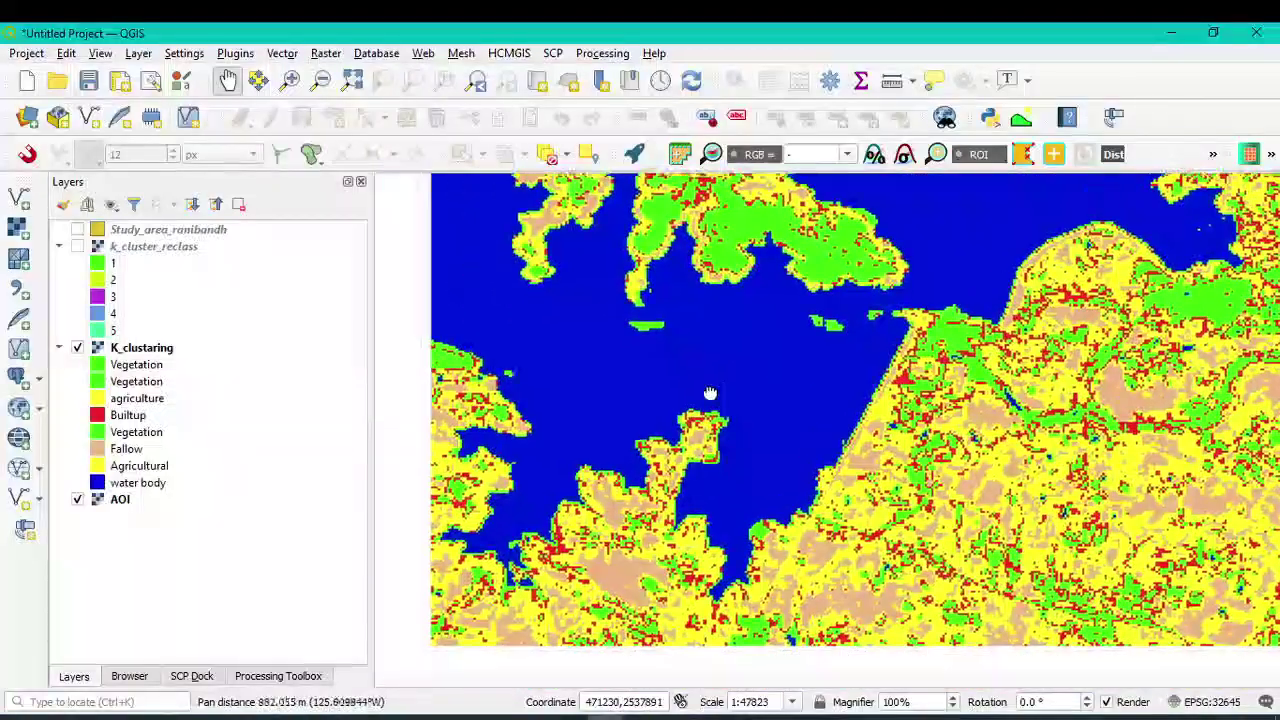
pyautogui.click(77, 246)
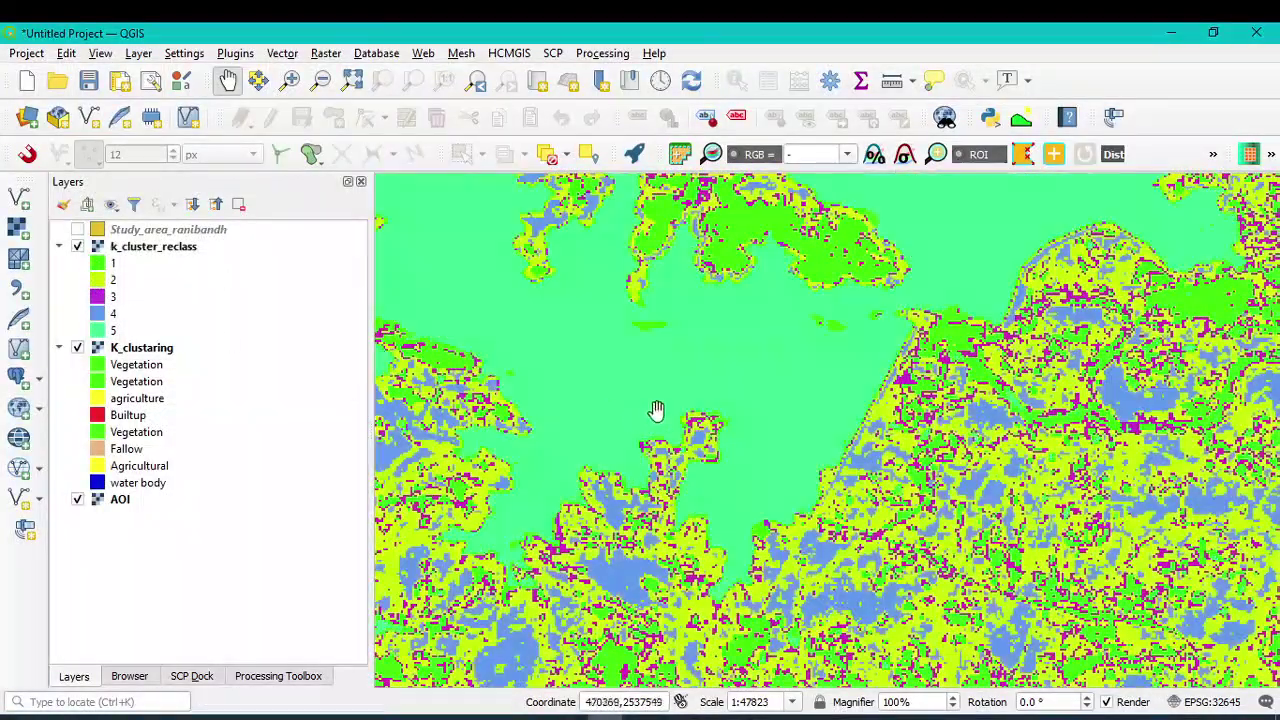
# - Set the color of class 5 in k_cluster_reclass to the recent blue #1124ce and apply it
pyautogui.click(98, 336)
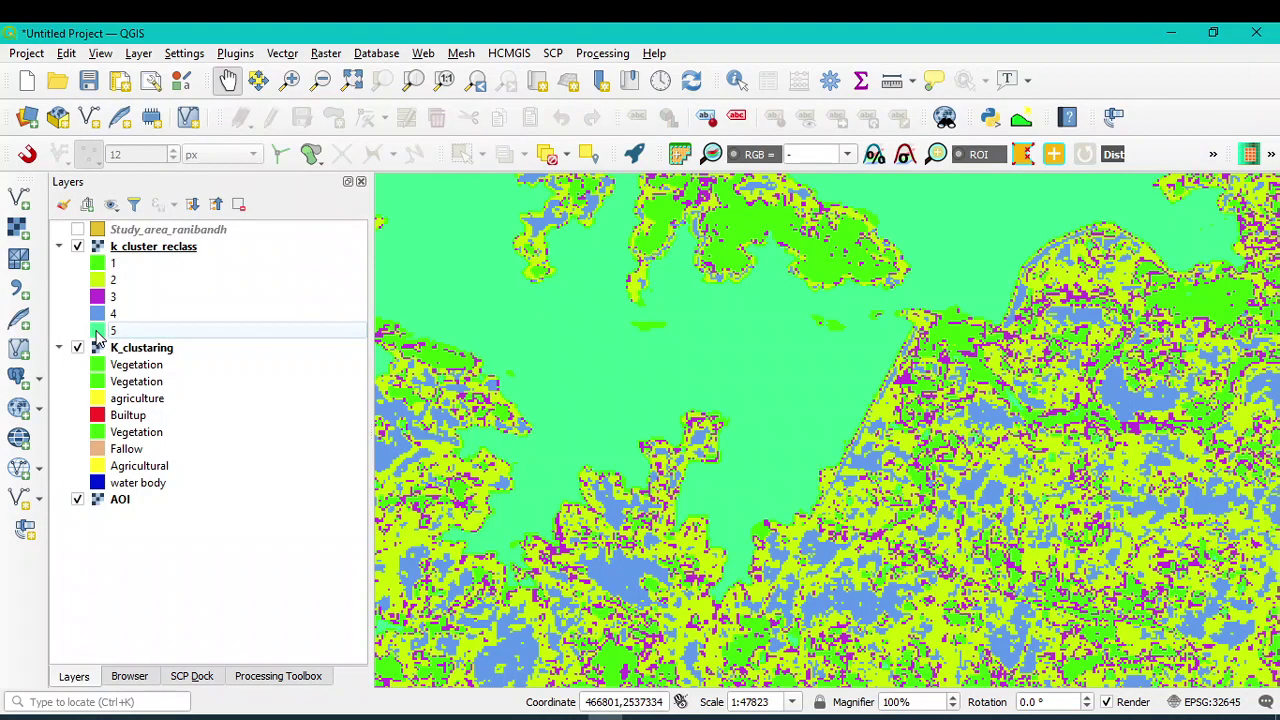
pyautogui.doubleClick(98, 336)
pyautogui.doubleClick(575, 500)
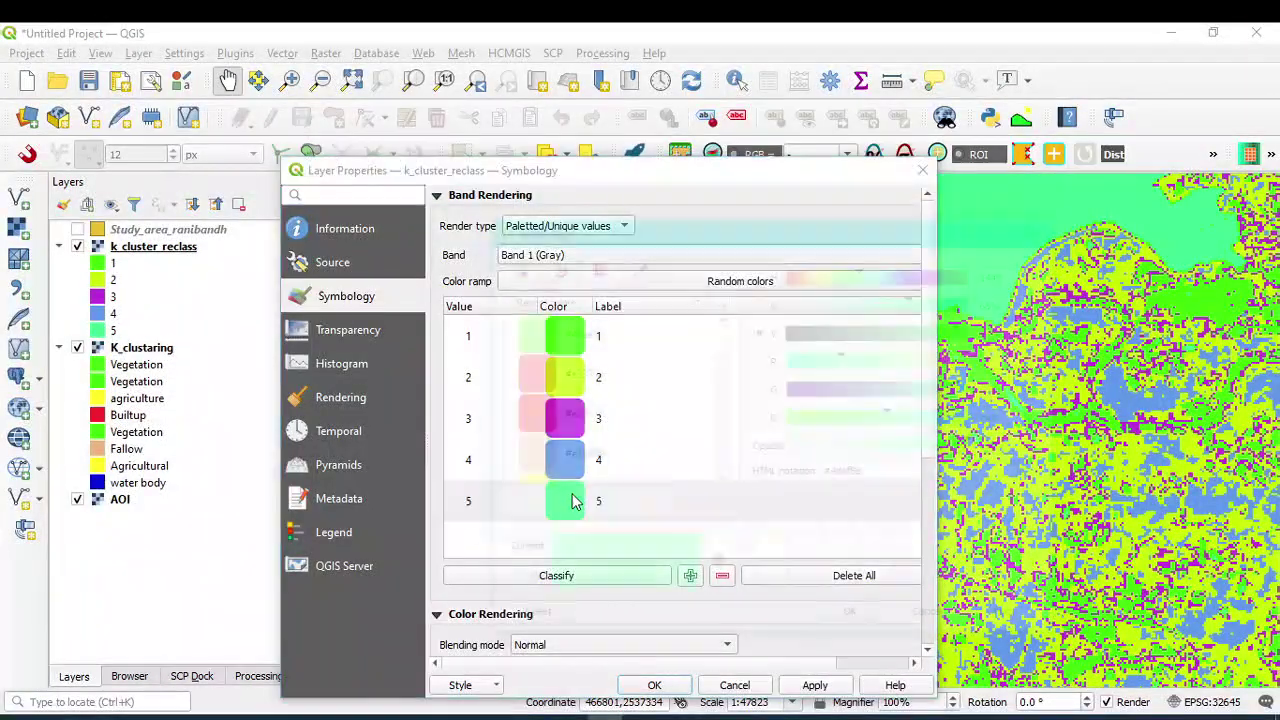
pyautogui.scroll(3, 525, 400)
pyautogui.click(525, 331)
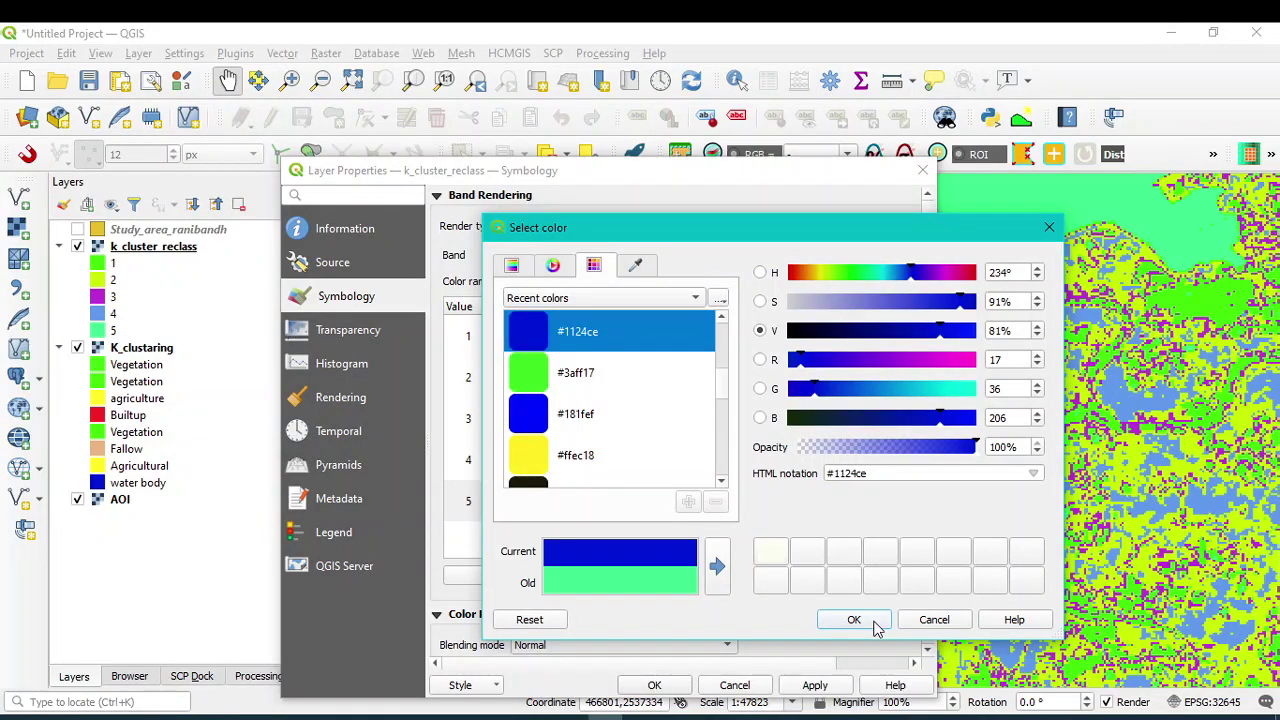
pyautogui.click(854, 620)
pyautogui.click(830, 685)
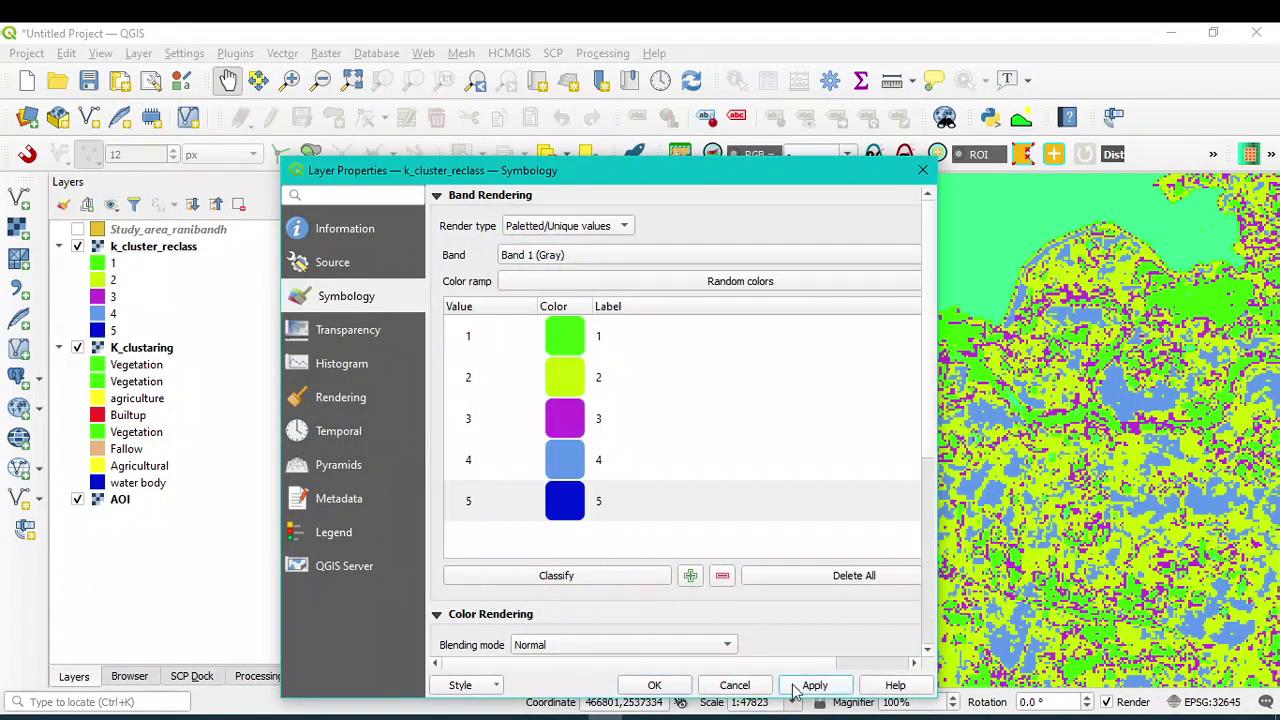
pyautogui.click(654, 685)
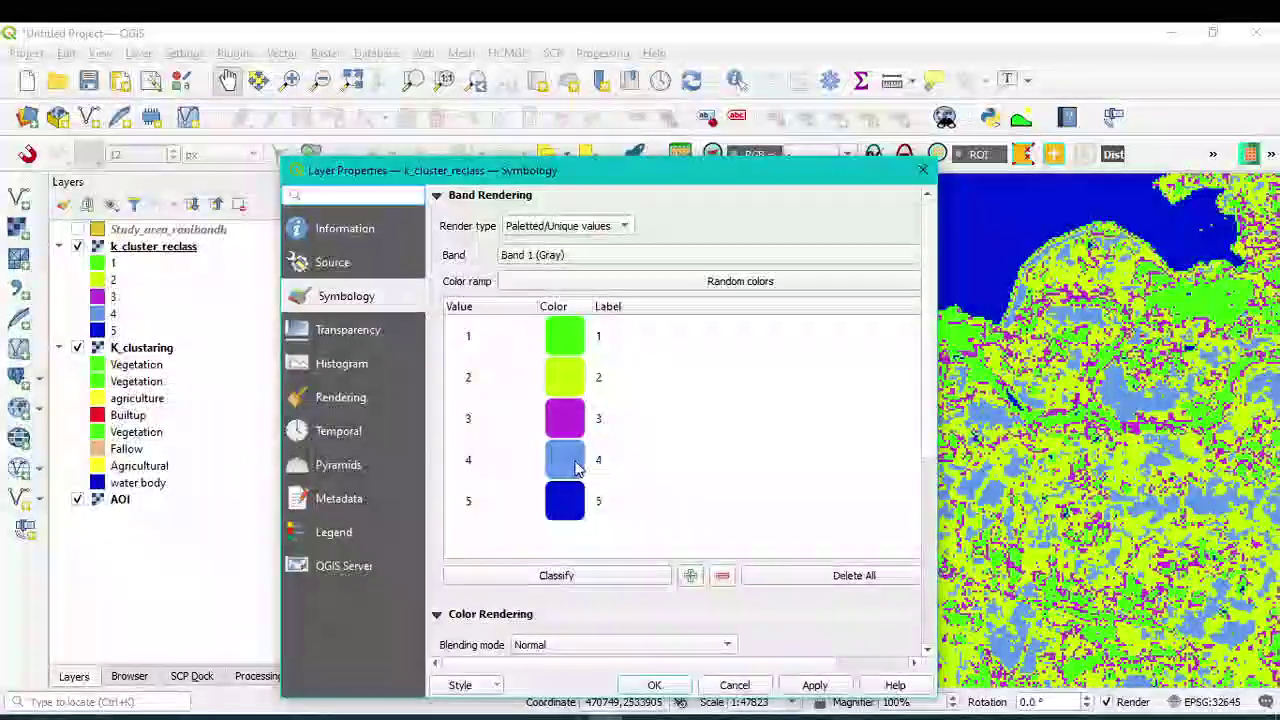
# - Set the color of class 4 in k_cluster_reclass to the recent fallow tan #e1b68b and apply it
pyautogui.doubleClick(566, 458)
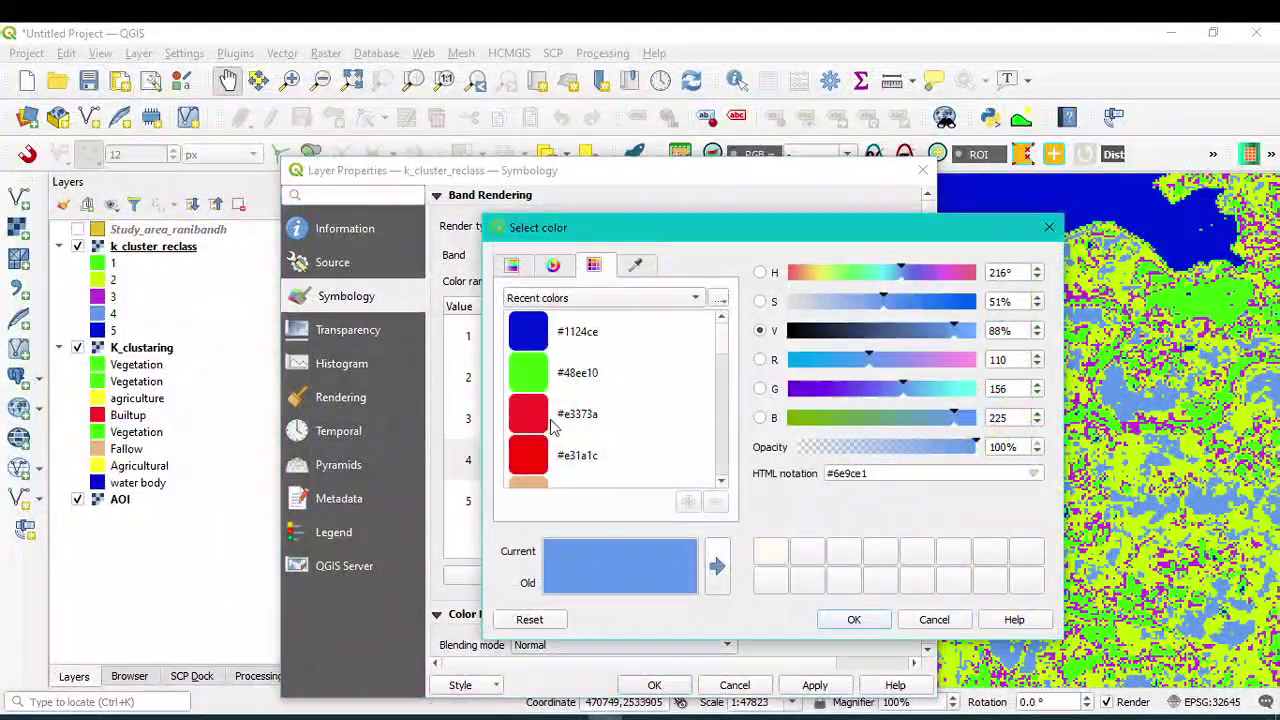
pyautogui.scroll(-1, 553, 425)
pyautogui.click(540, 372)
pyautogui.click(854, 619)
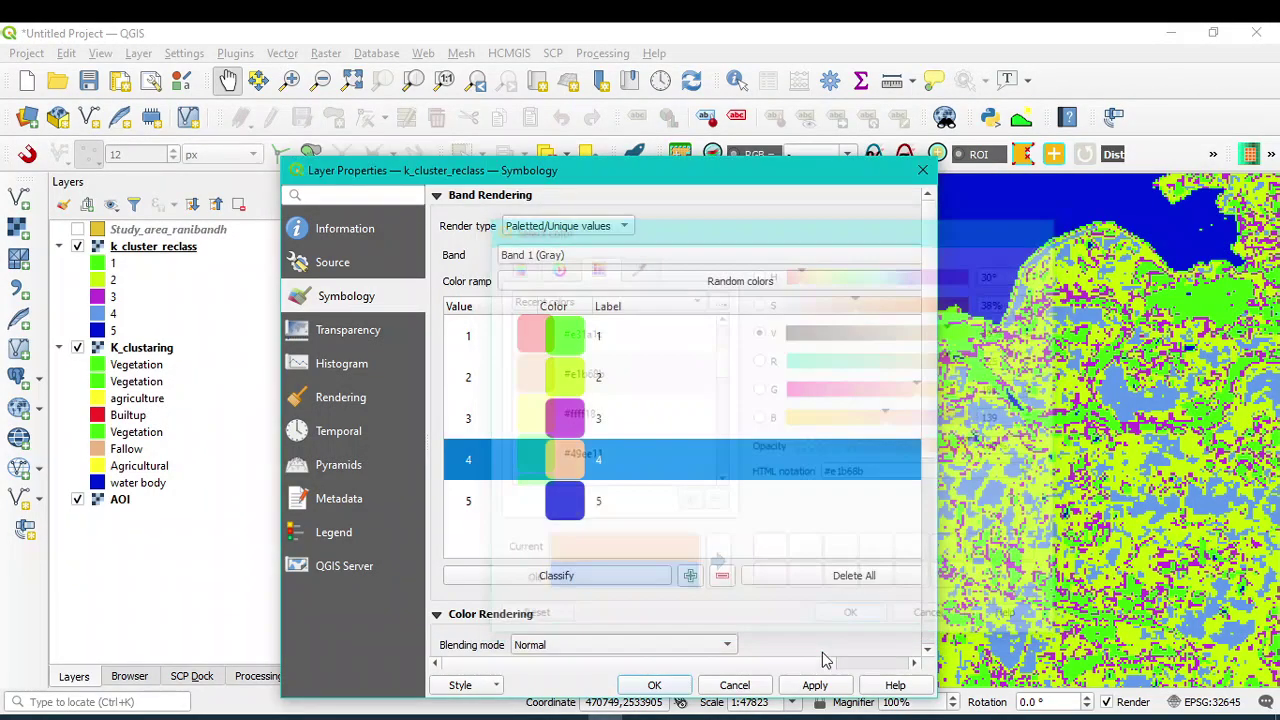
pyautogui.click(815, 685)
pyautogui.click(654, 685)
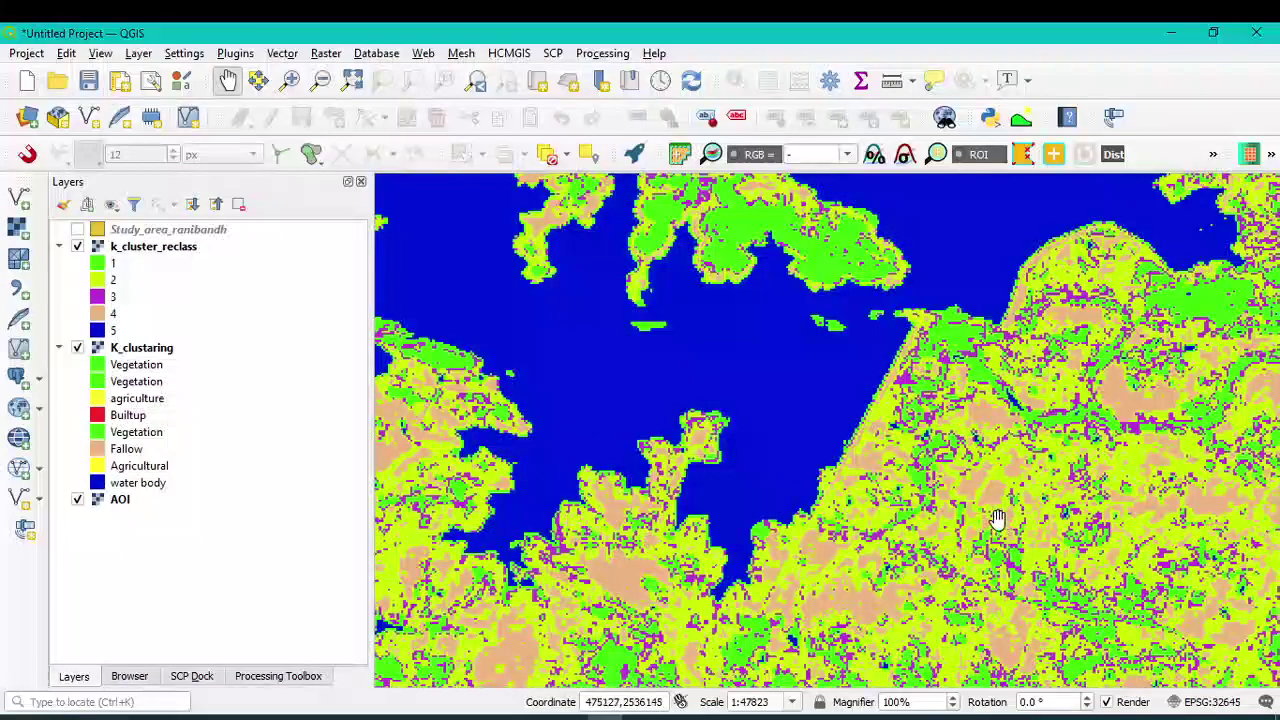
# - Compare the builtup pixels south of the water body in K_clustaring with class 3 of k_cluster_reclass
pyautogui.moveTo(902, 540); pyautogui.dragTo(864, 427)
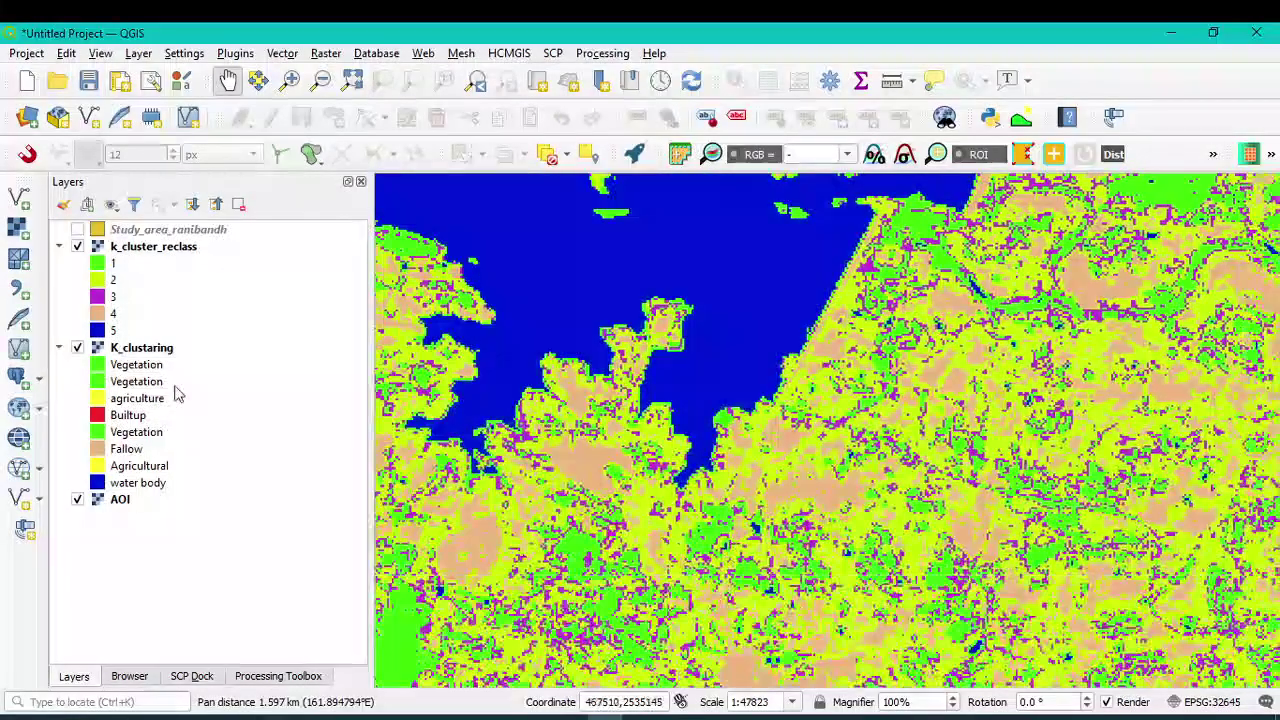
pyautogui.click(77, 246)
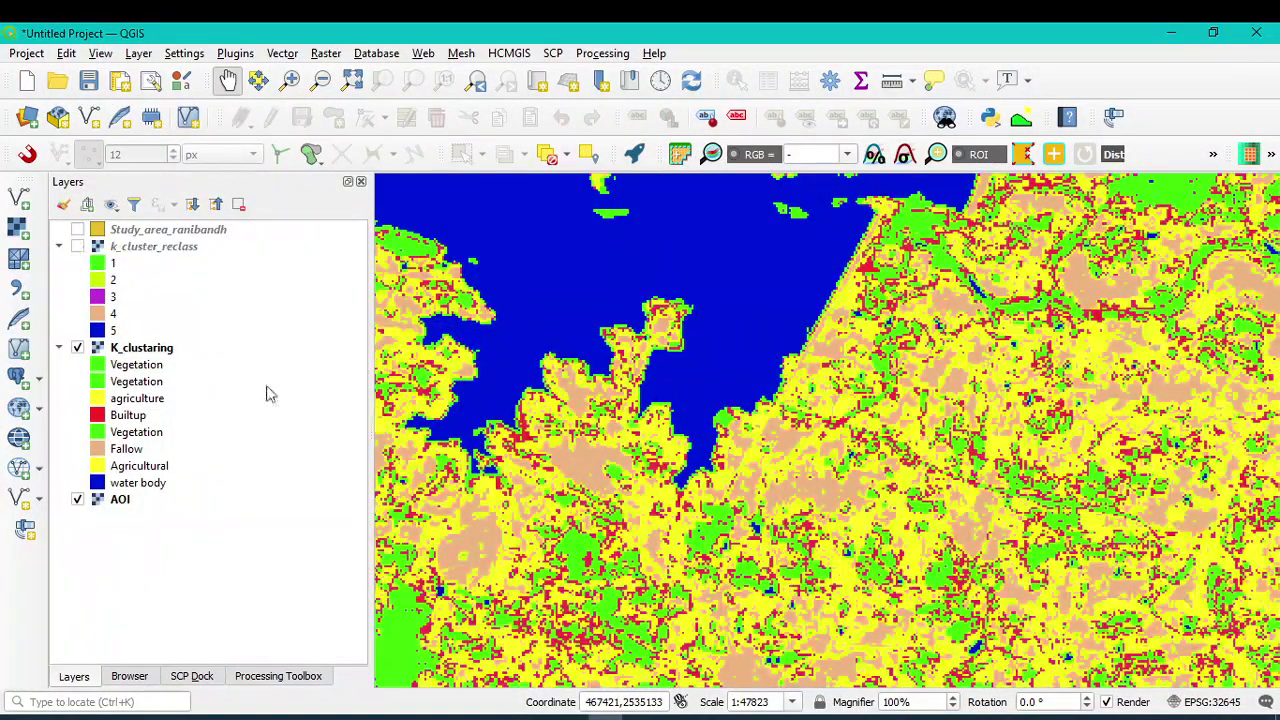
pyautogui.scroll(1, 726, 553)
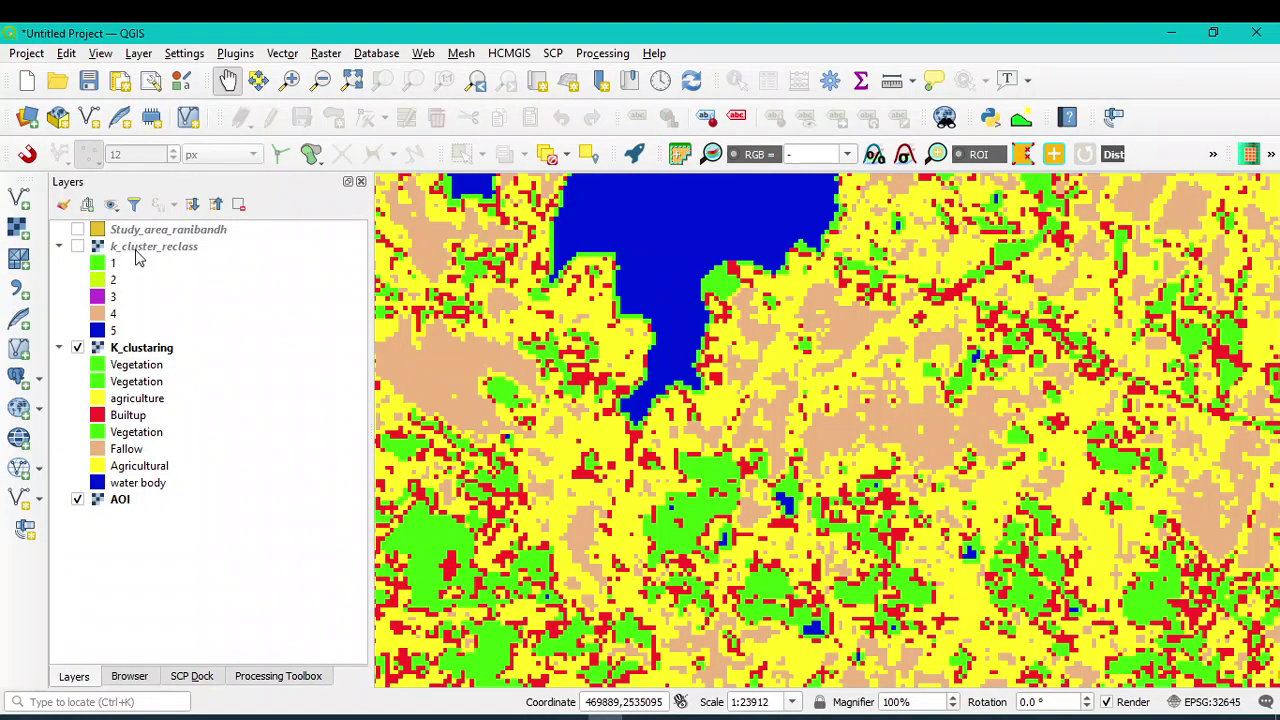
pyautogui.click(78, 247)
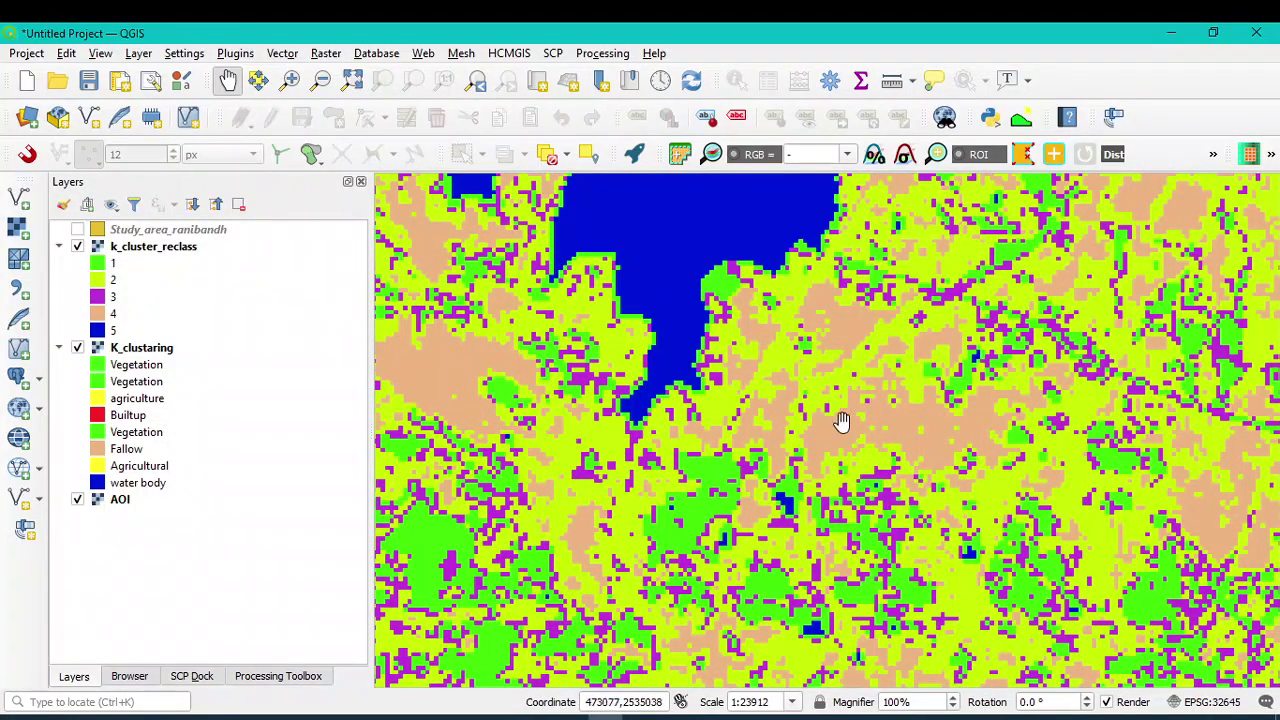
pyautogui.click(78, 247)
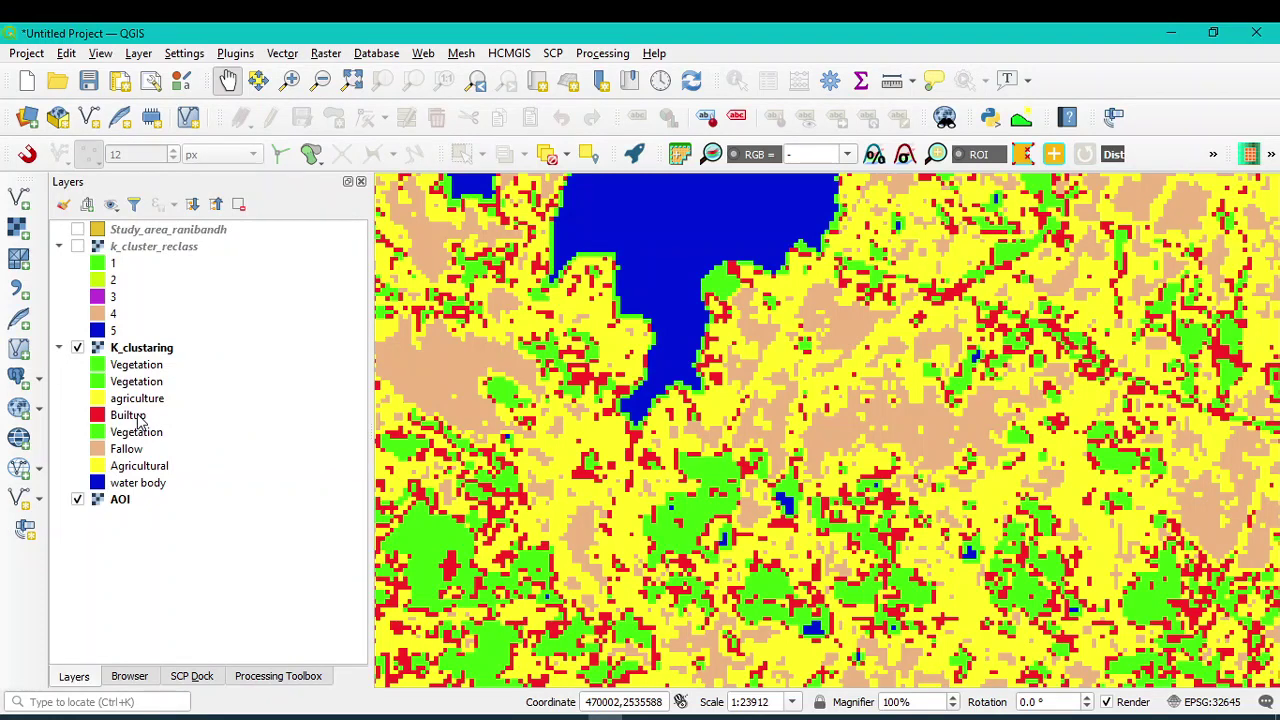
# - Set the color of class 3 in k_cluster_reclass to the recent builtup red #e3373a and apply it
pyautogui.doubleClick(97, 298)
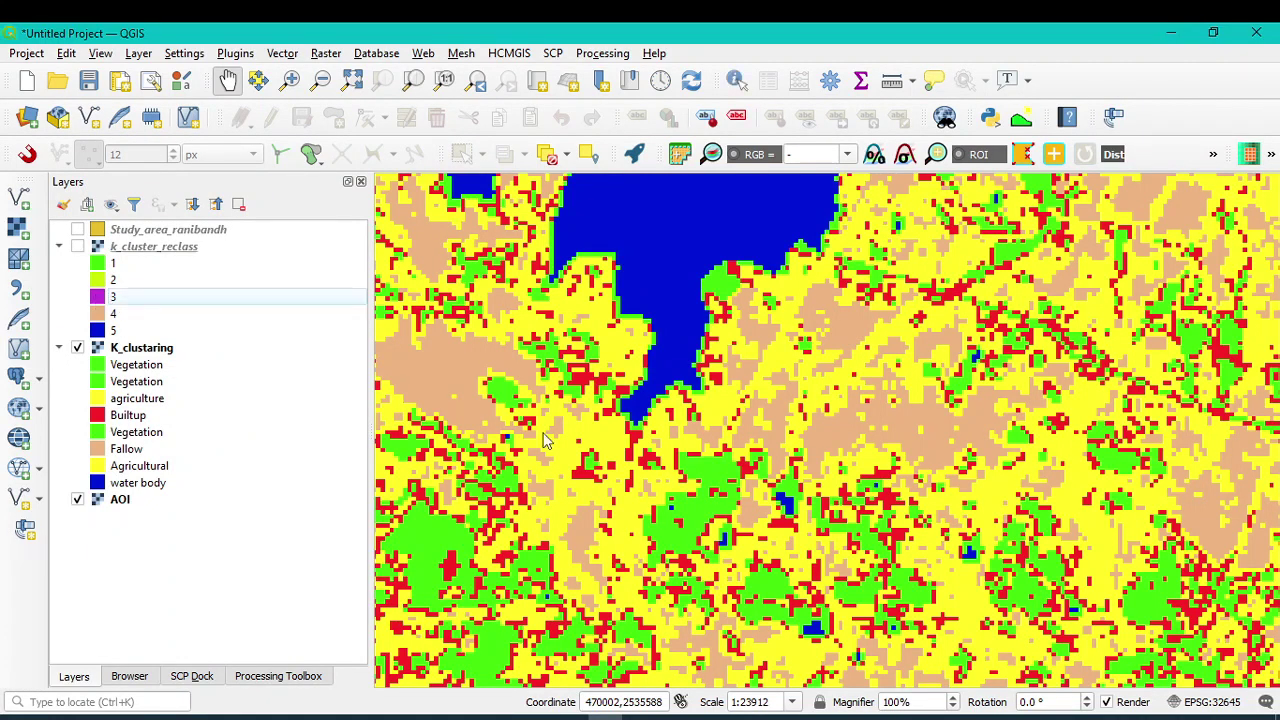
pyautogui.doubleClick(565, 428)
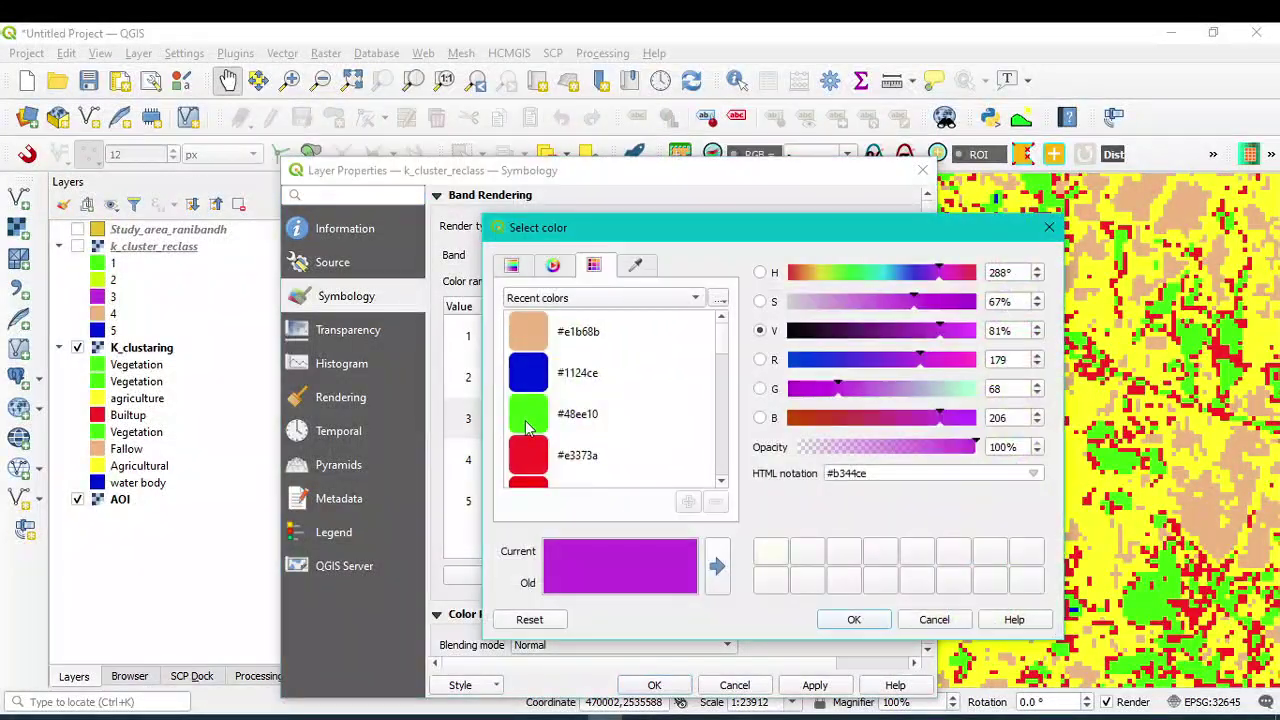
pyautogui.scroll(-1, 600, 400)
pyautogui.click(577, 372)
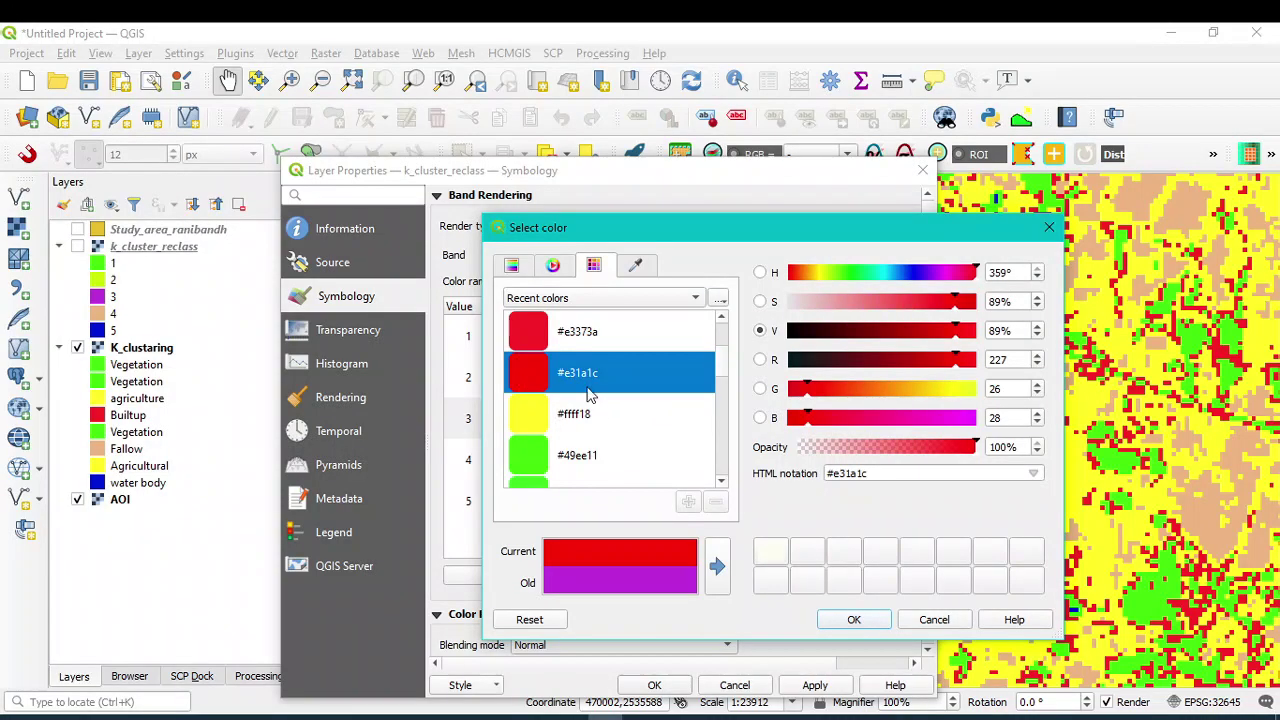
pyautogui.click(538, 335)
pyautogui.click(855, 620)
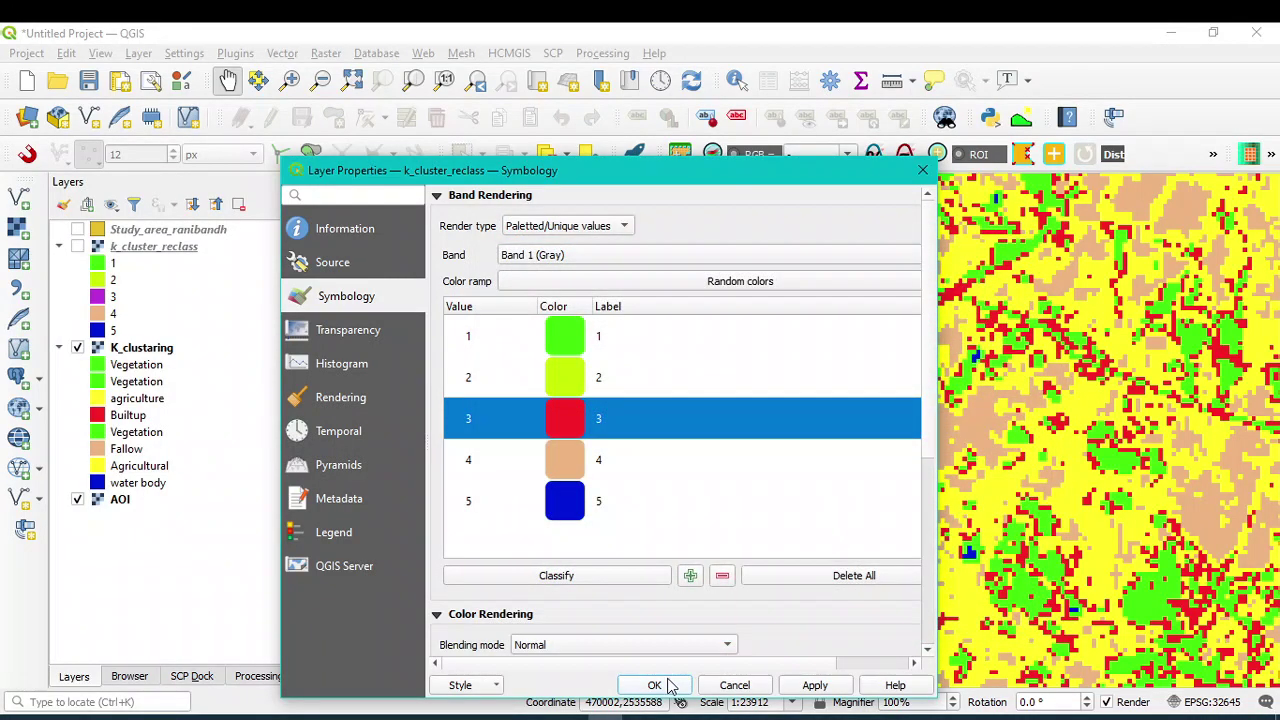
pyautogui.click(654, 685)
# - Set the color of class 2 in k_cluster_reclass to the agricultural yellow #ffdf24 and apply it
pyautogui.scroll(-1, 1180, 622)
pyautogui.moveTo(1180, 622); pyautogui.dragTo(900, 345)
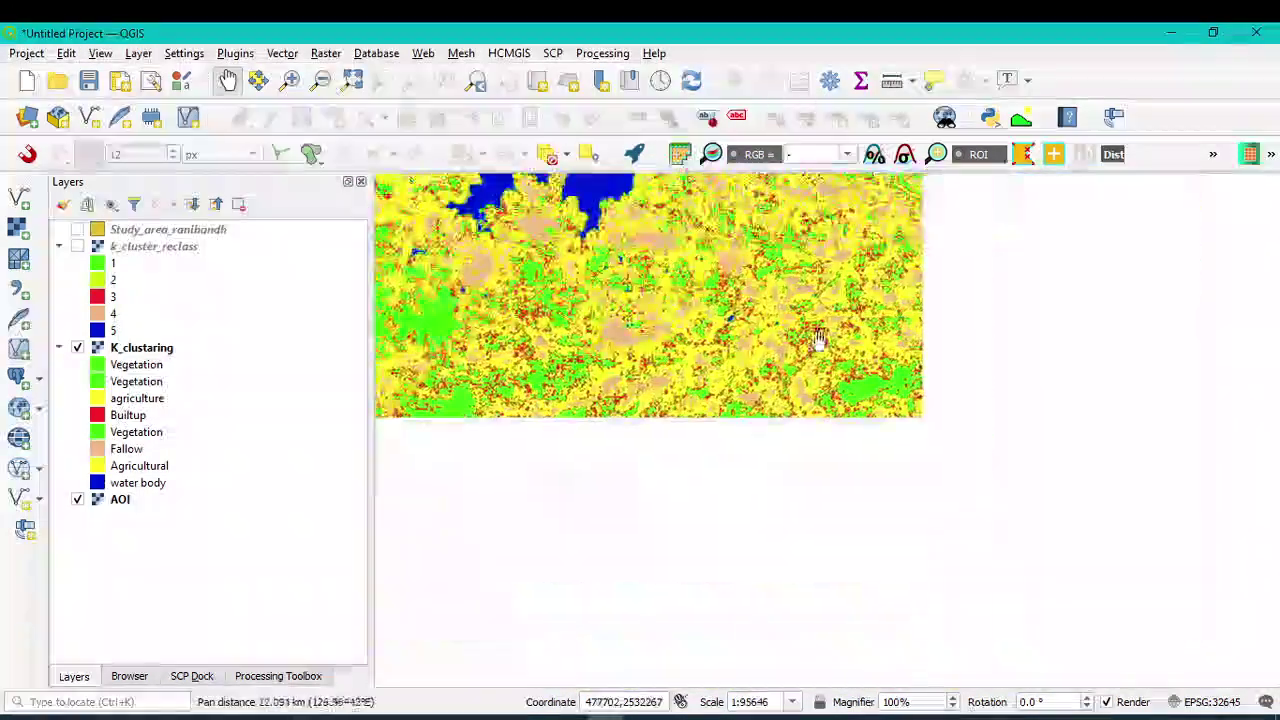
pyautogui.moveTo(812, 455); pyautogui.dragTo(965, 640)
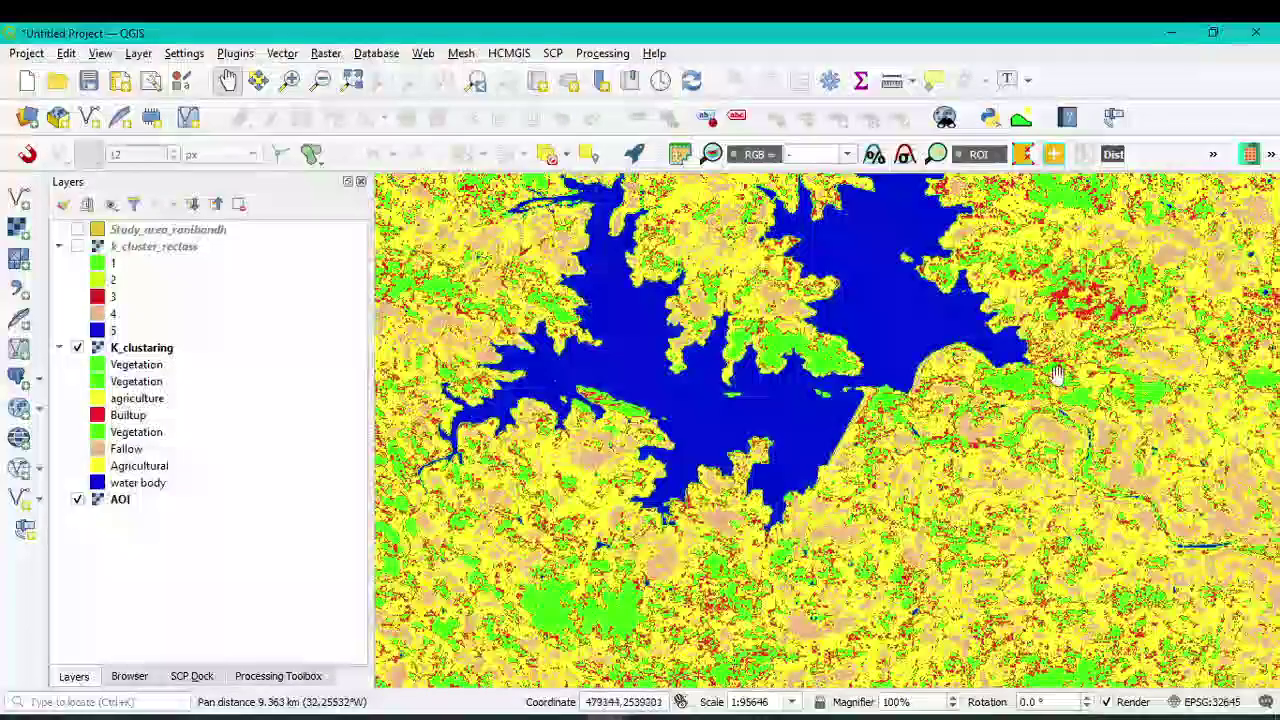
pyautogui.doubleClick(112, 282)
pyautogui.doubleClick(565, 377)
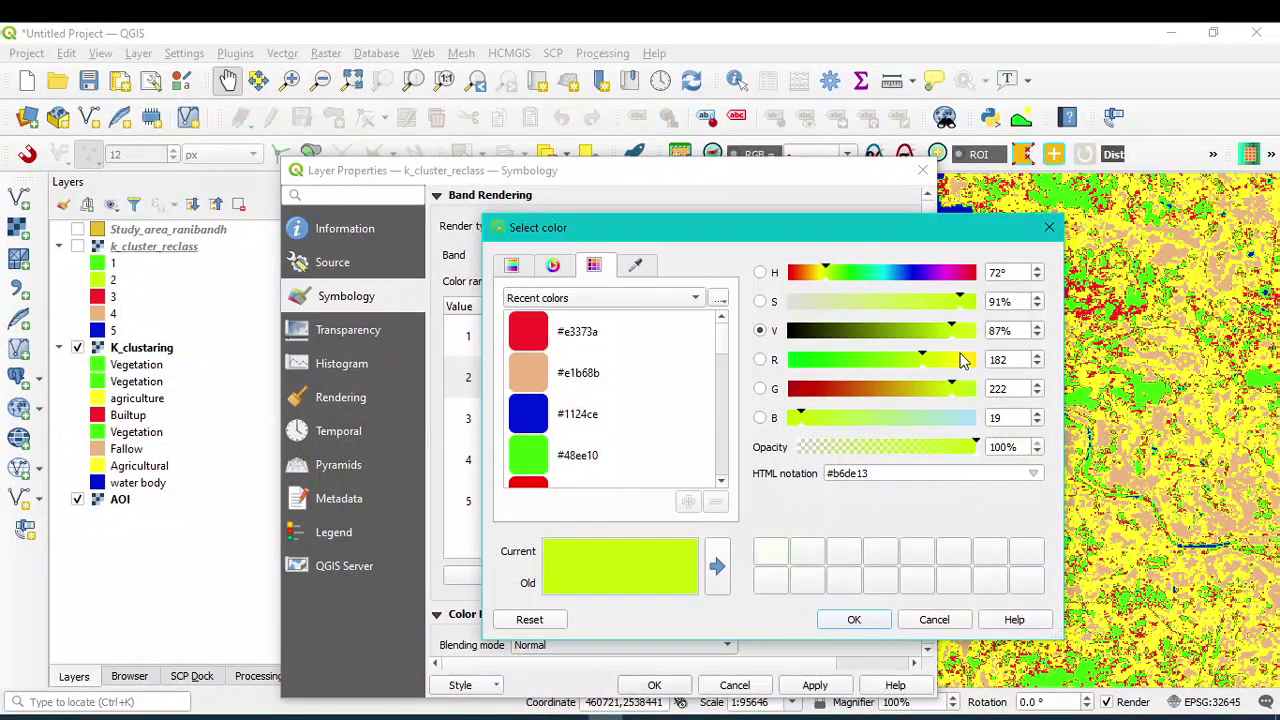
pyautogui.moveTo(962, 358); pyautogui.dragTo(982, 362)
pyautogui.moveTo(956, 305); pyautogui.dragTo(952, 306)
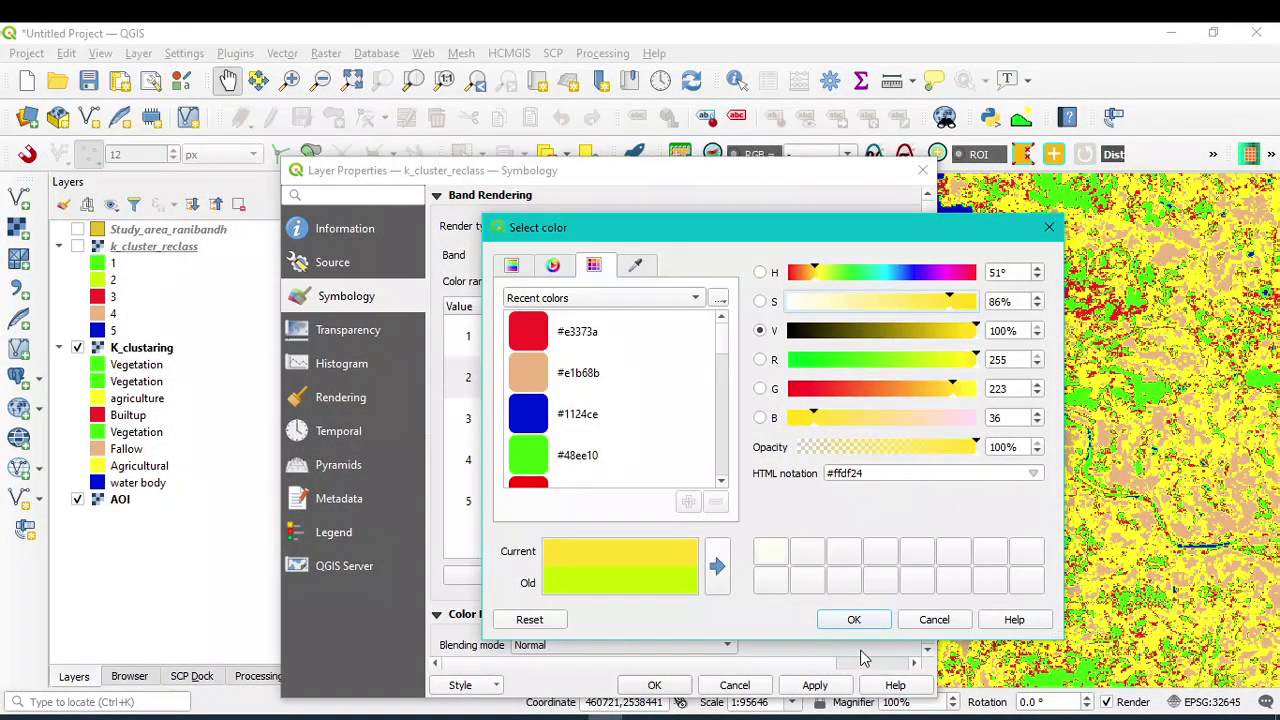
pyautogui.click(854, 619)
pyautogui.click(816, 685)
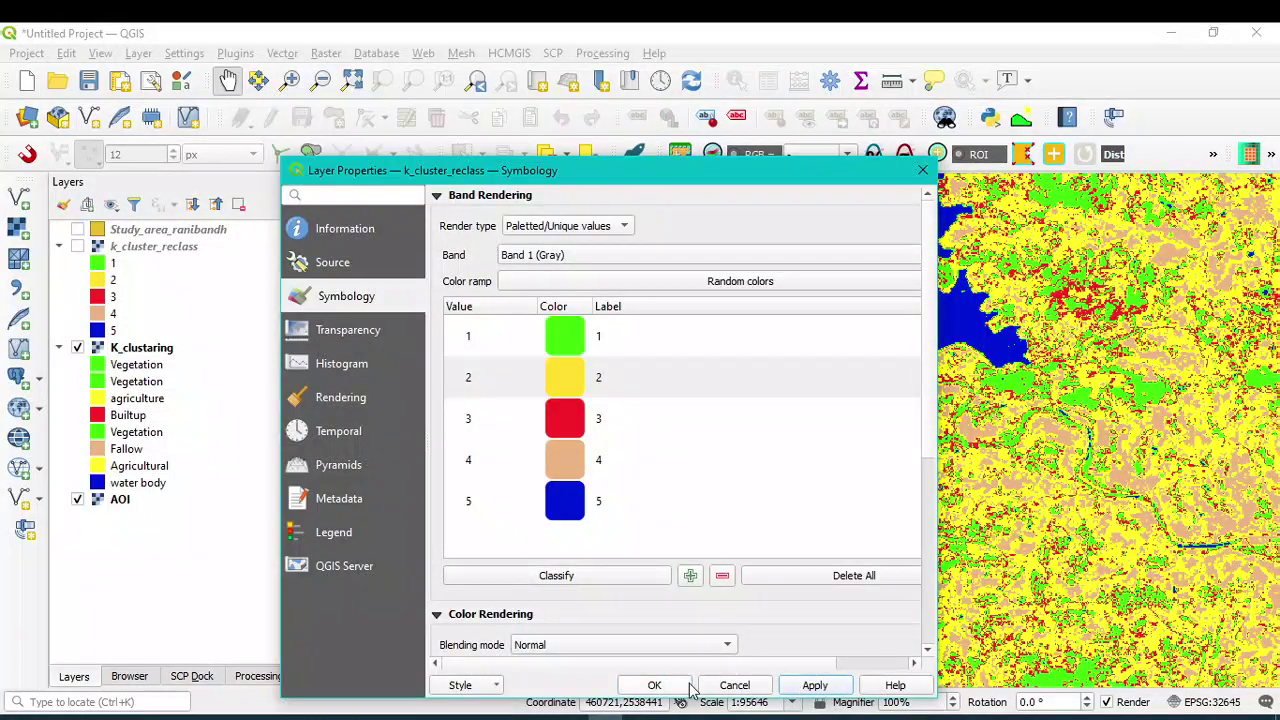
pyautogui.click(654, 685)
# - Show only k_cluster_reclass by hiding K_clustaring and AOI, and fit the map to its full extent
pyautogui.click(77, 246)
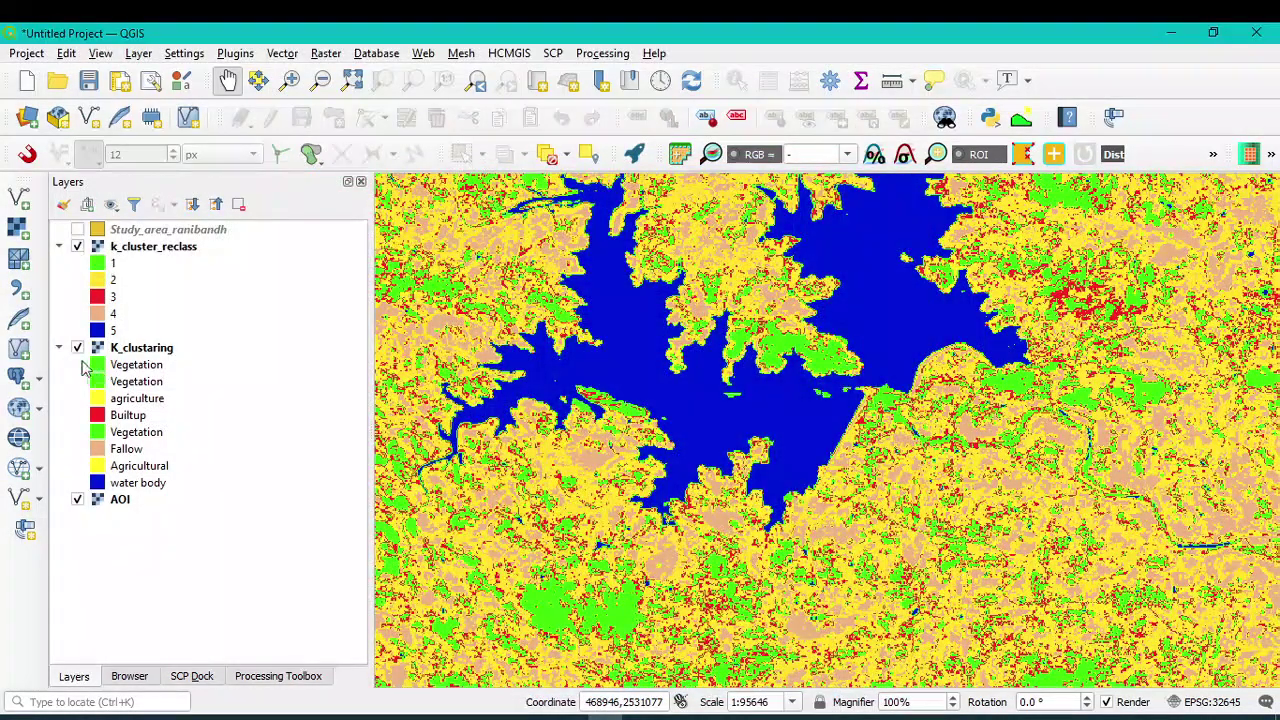
pyautogui.click(78, 349)
pyautogui.click(78, 500)
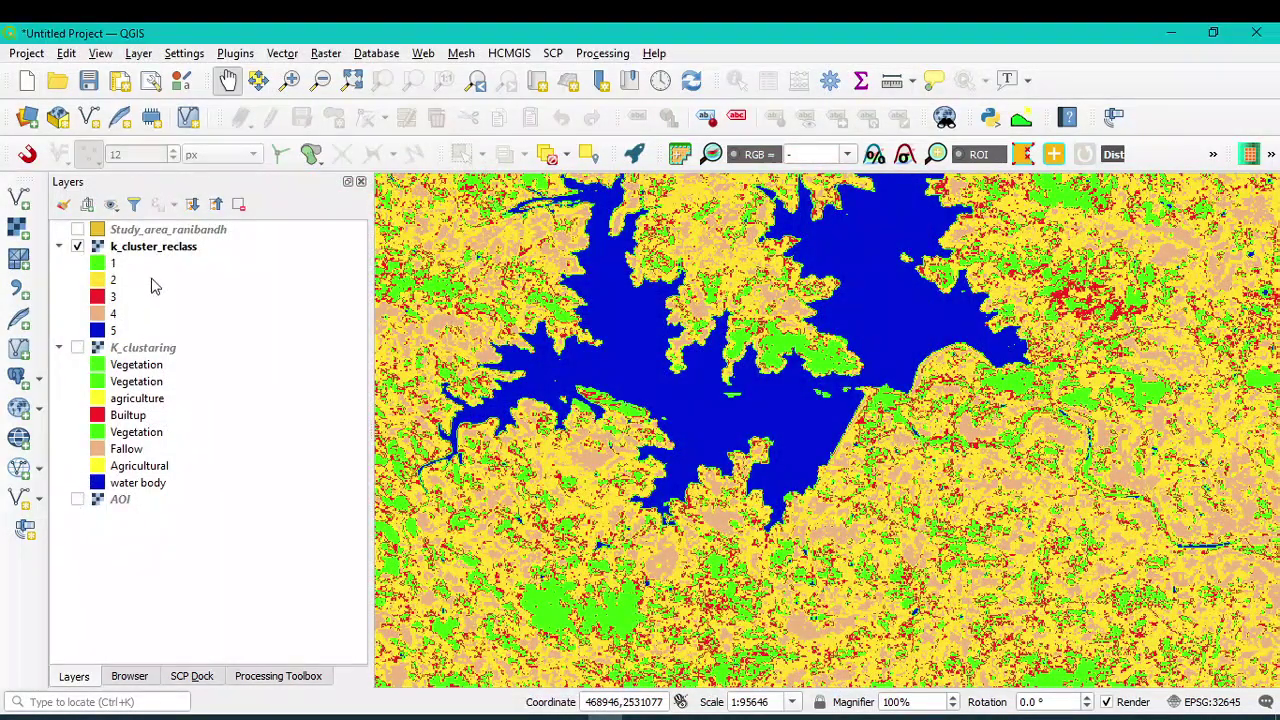
pyautogui.rightClick(157, 253)
pyautogui.click(190, 258)
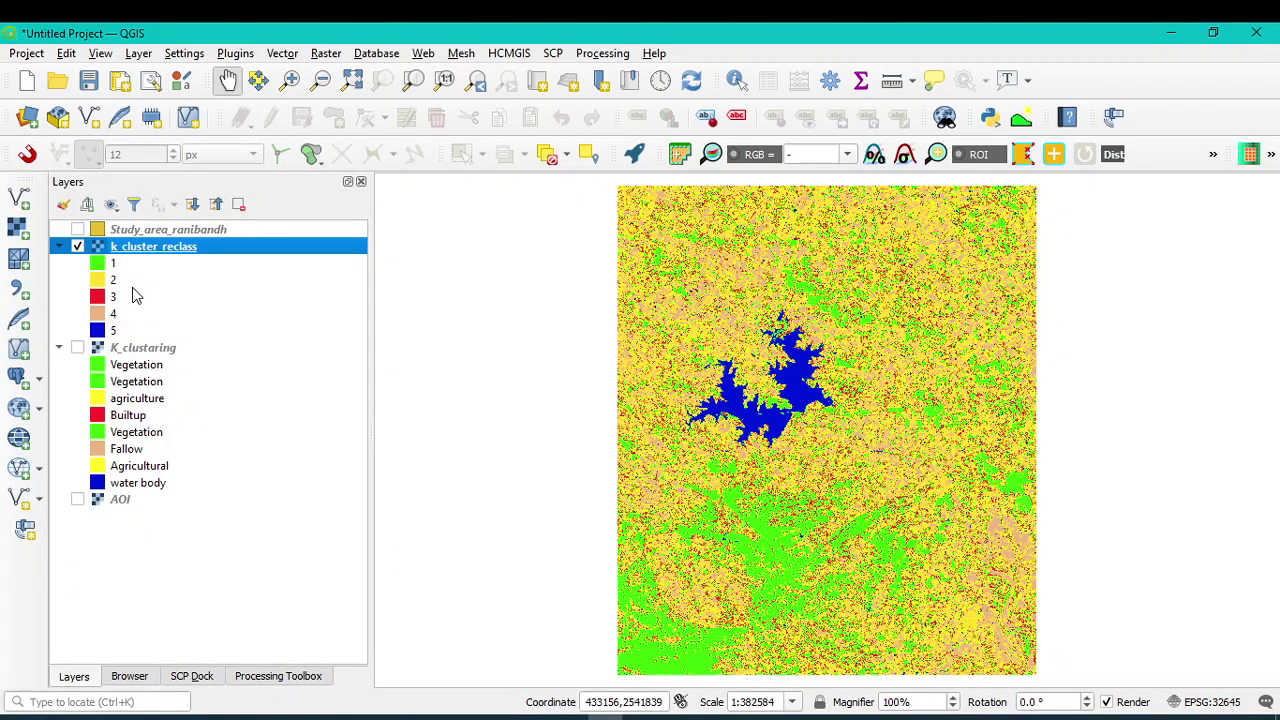
# - Check the Study_area_ranibandh boundary against k_cluster_reclass by toggling the boundary layer's visibility
pyautogui.click(77, 230)
pyautogui.click(78, 230)
pyautogui.click(77, 230)
pyautogui.click(77, 230)
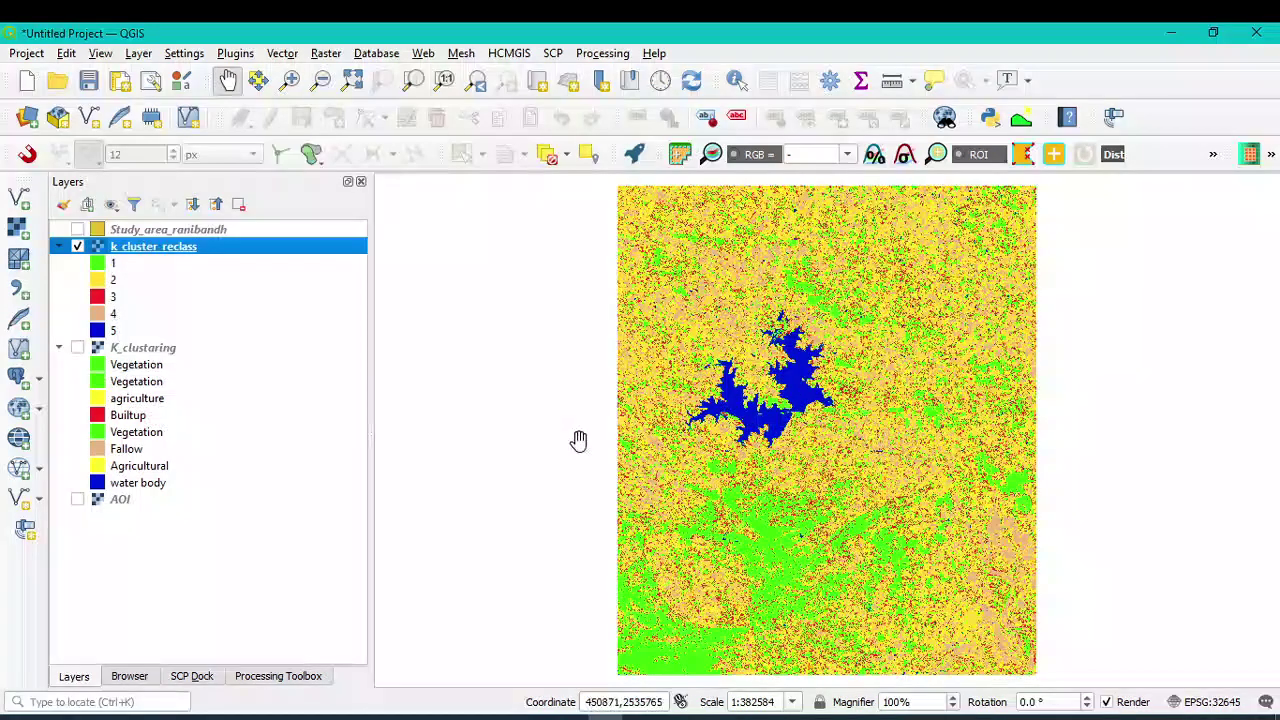
pyautogui.click(78, 231)
pyautogui.click(78, 231)
# - Set up Clip Raster by Mask Layer with input k_cluster_reclass, mask Study_area_ranibandh and a nodata value of 0
pyautogui.click(326, 53)
pyautogui.moveTo(370, 205)
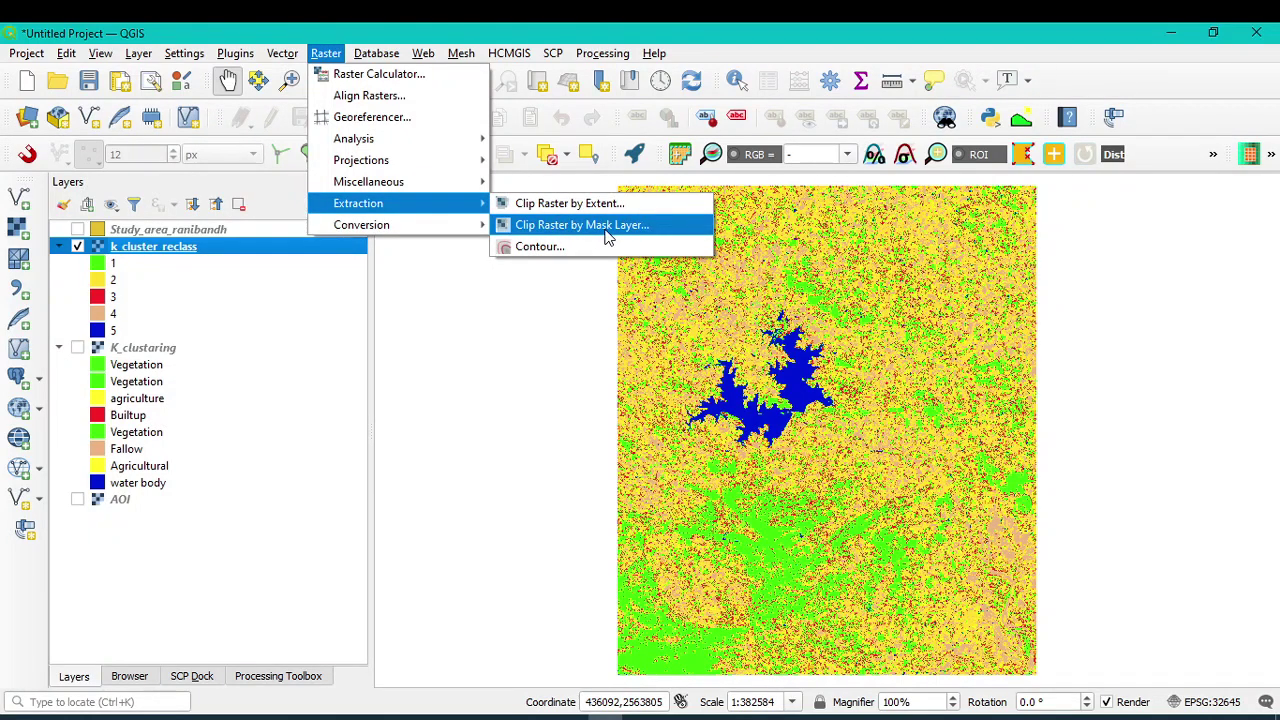
pyautogui.click(607, 235)
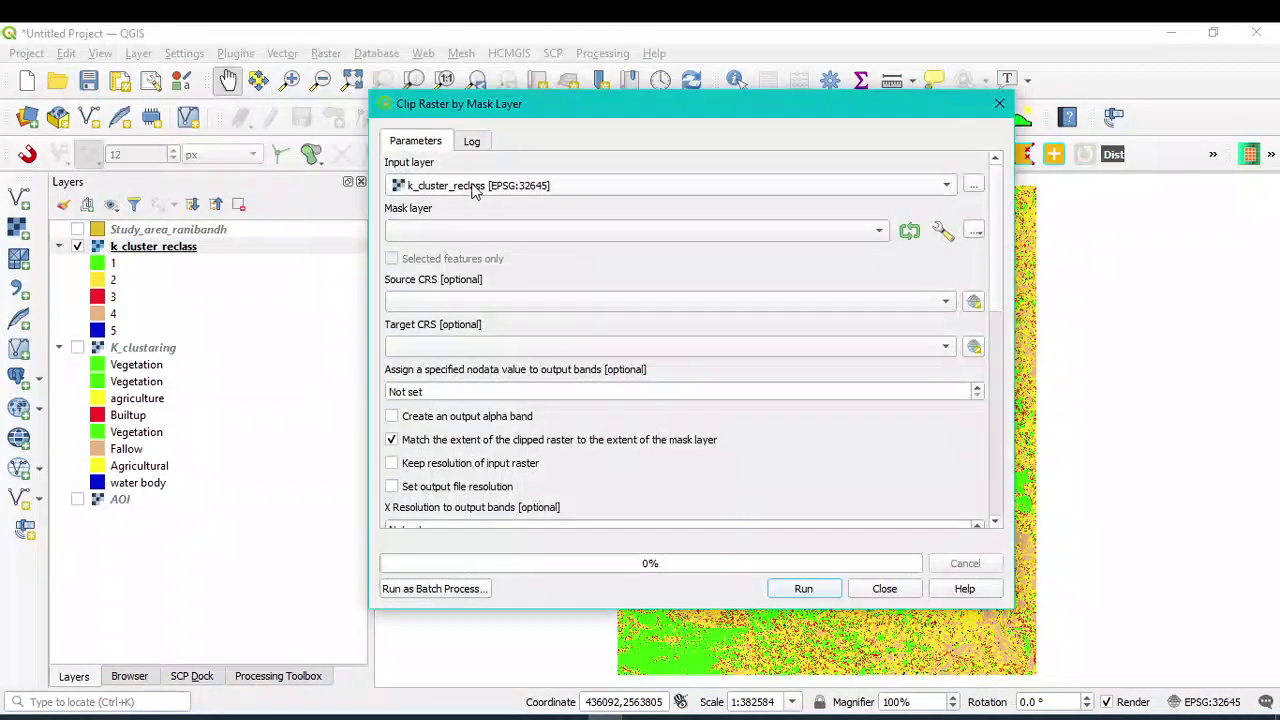
pyautogui.click(474, 188)
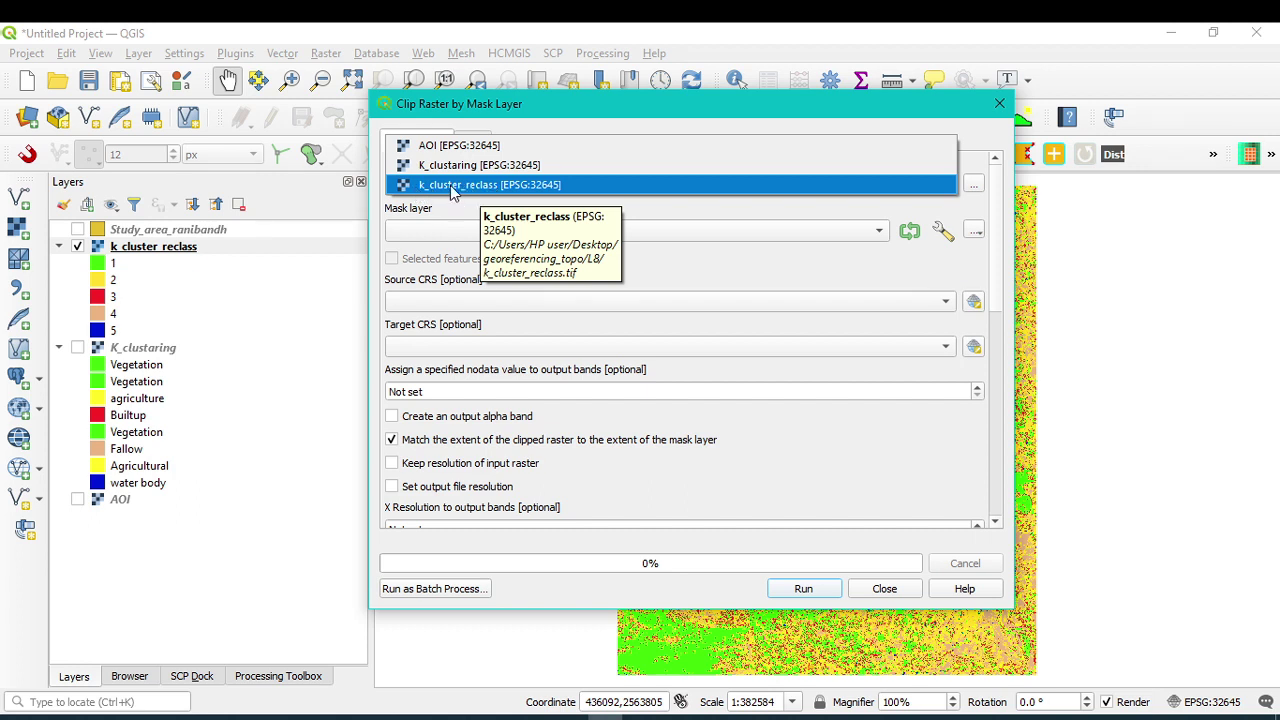
pyautogui.click(497, 185)
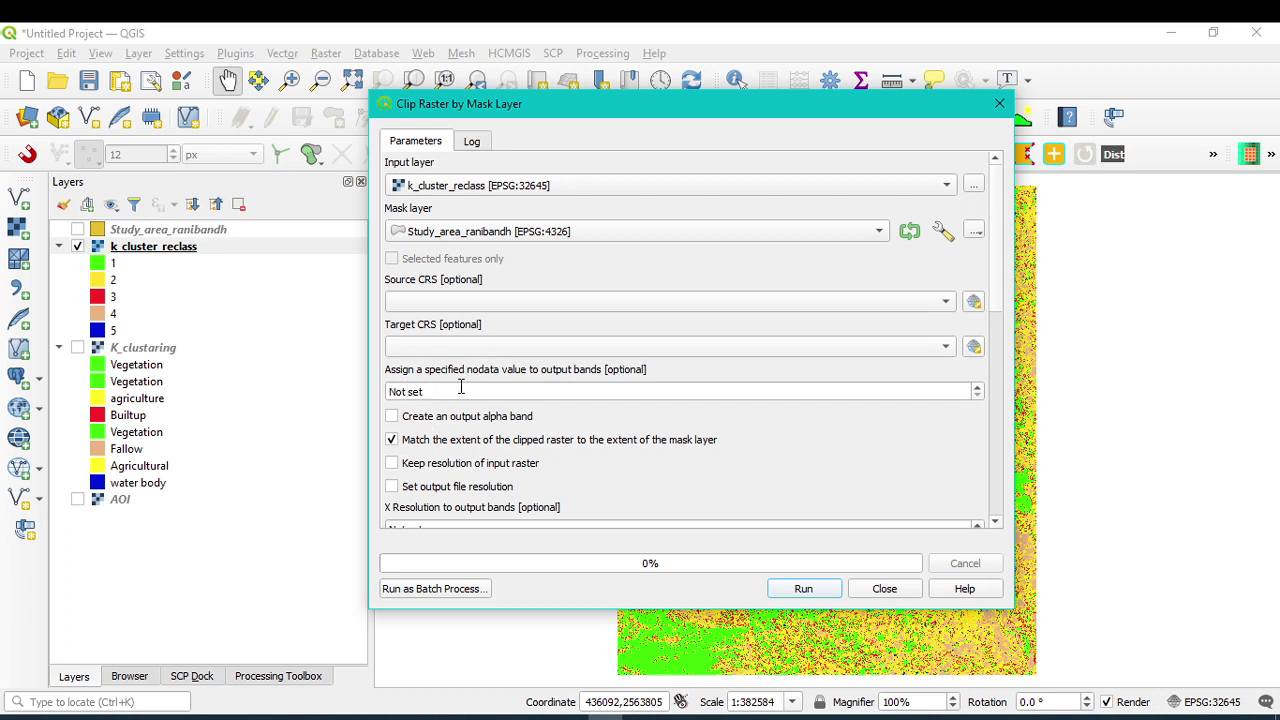
pyautogui.moveTo(446, 388); pyautogui.dragTo(346, 392)
pyautogui.write('0')
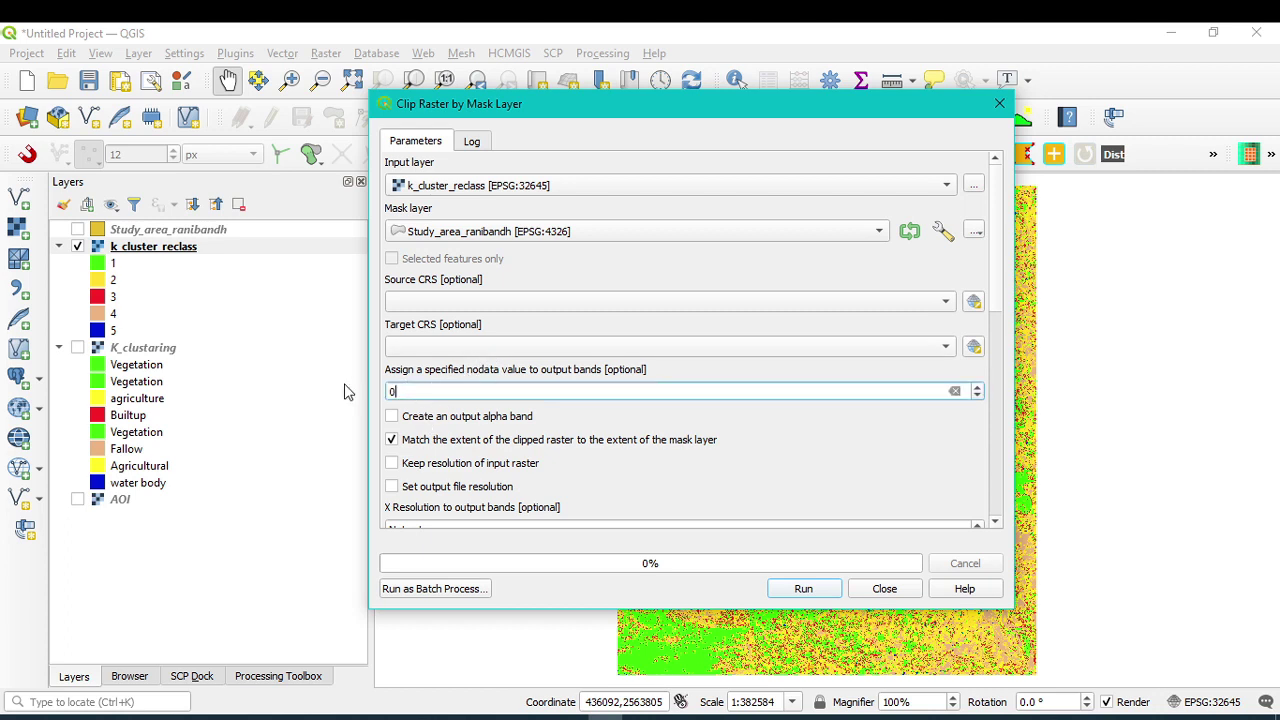
# - Save the clipped output as study_reclass.tif in the L8 folder, run the clip and close the tool
pyautogui.moveTo(998, 282); pyautogui.dragTo(1010, 503)
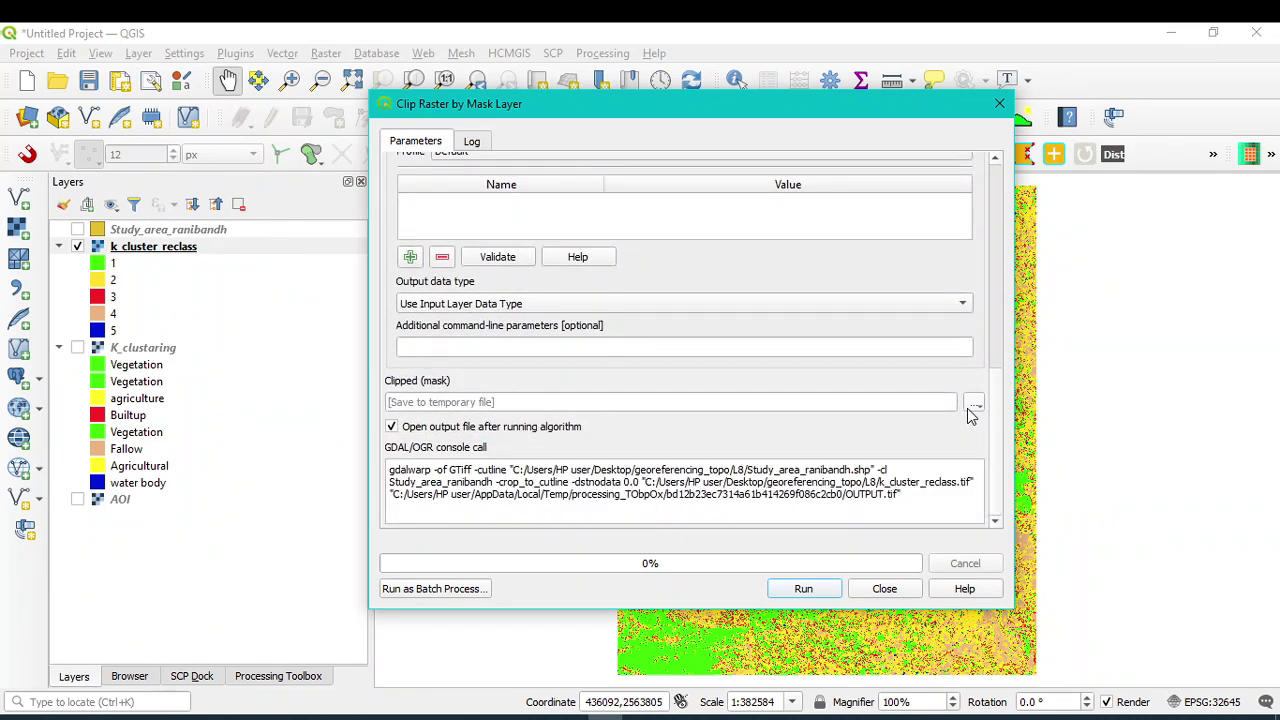
pyautogui.click(973, 406)
pyautogui.click(1002, 446)
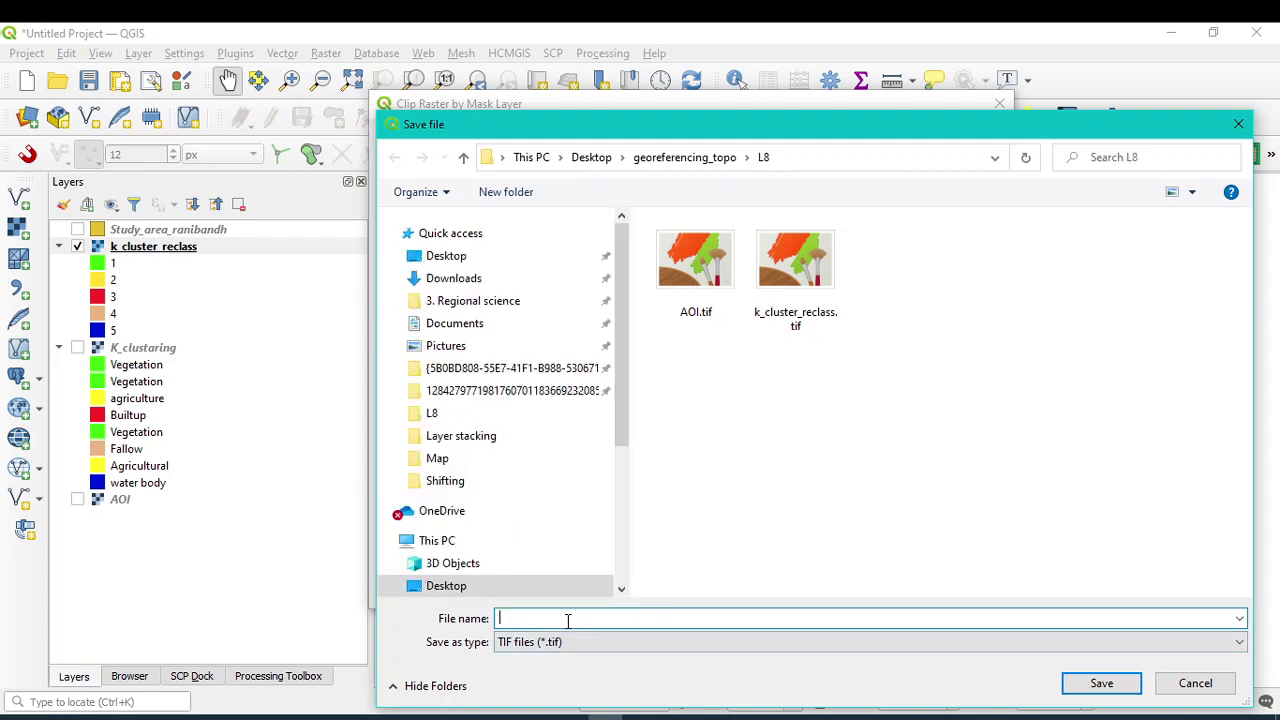
pyautogui.write('study')
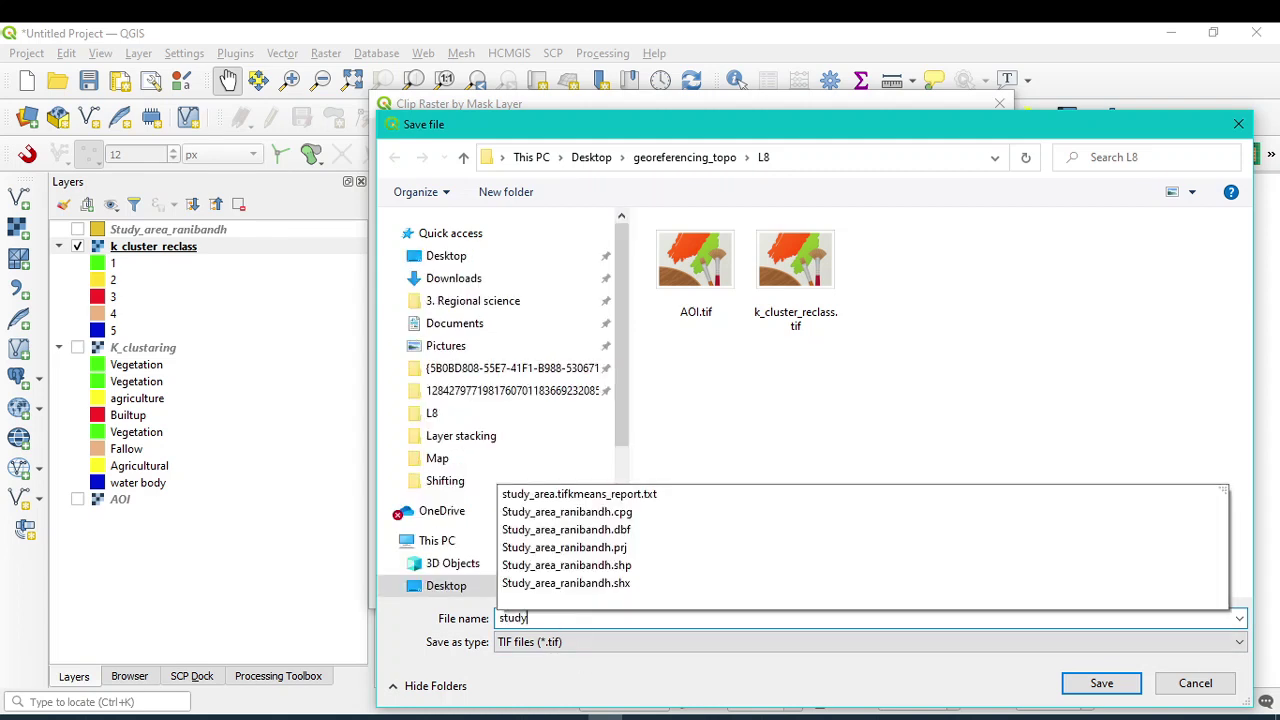
pyautogui.write('_reclass')
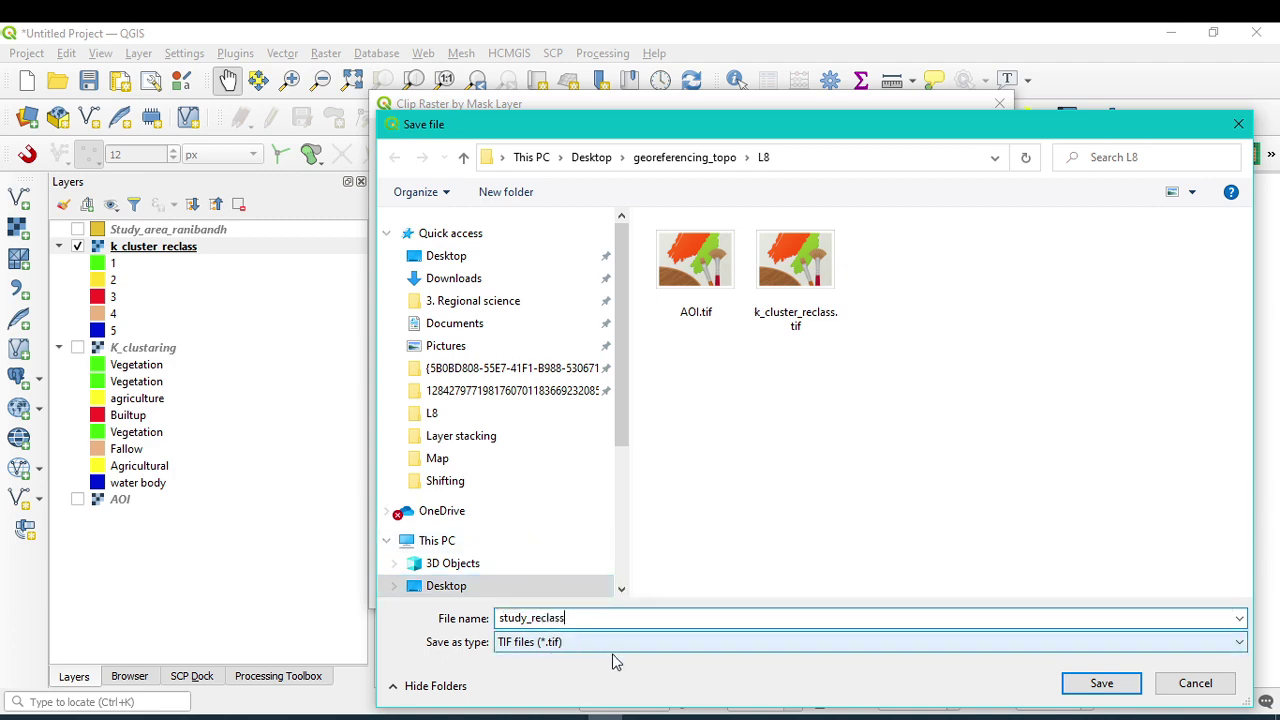
pyautogui.click(1102, 686)
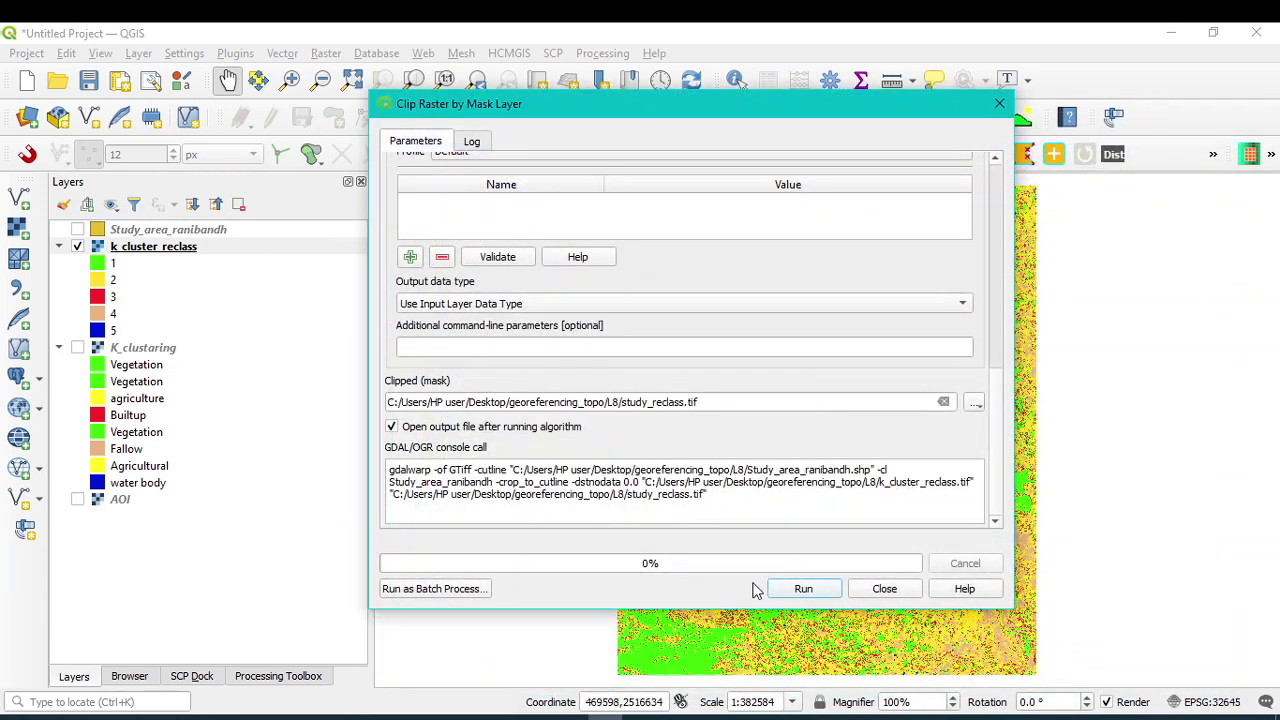
pyautogui.click(804, 588)
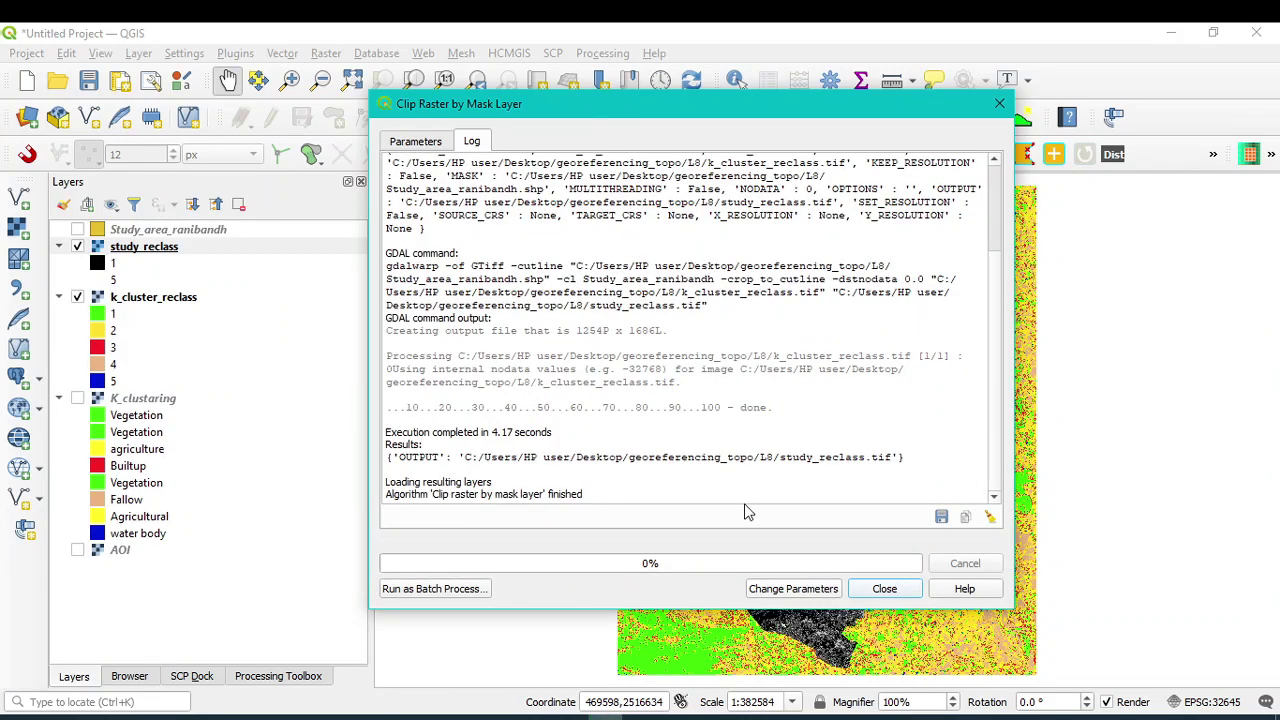
pyautogui.click(890, 591)
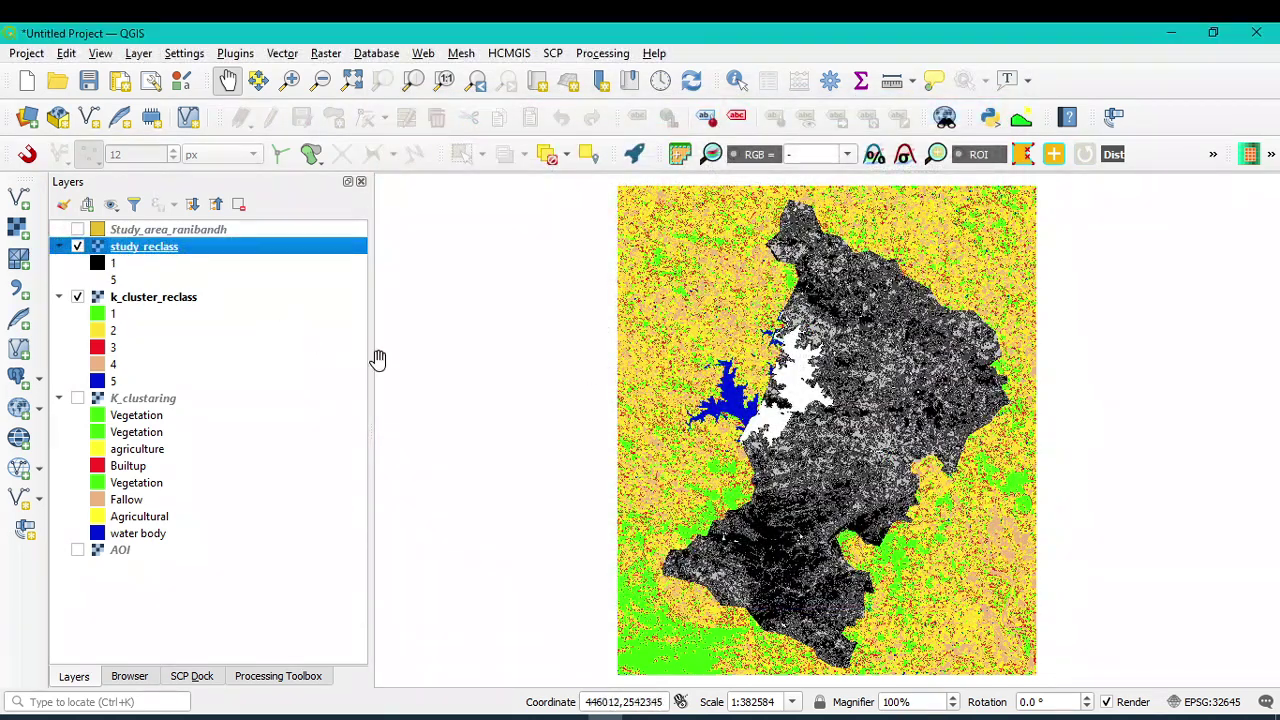
# - Hide the k_cluster_reclass layer and collapse the legends of k_cluster_reclass and K_clustaring
pyautogui.click(77, 298)
pyautogui.click(59, 297)
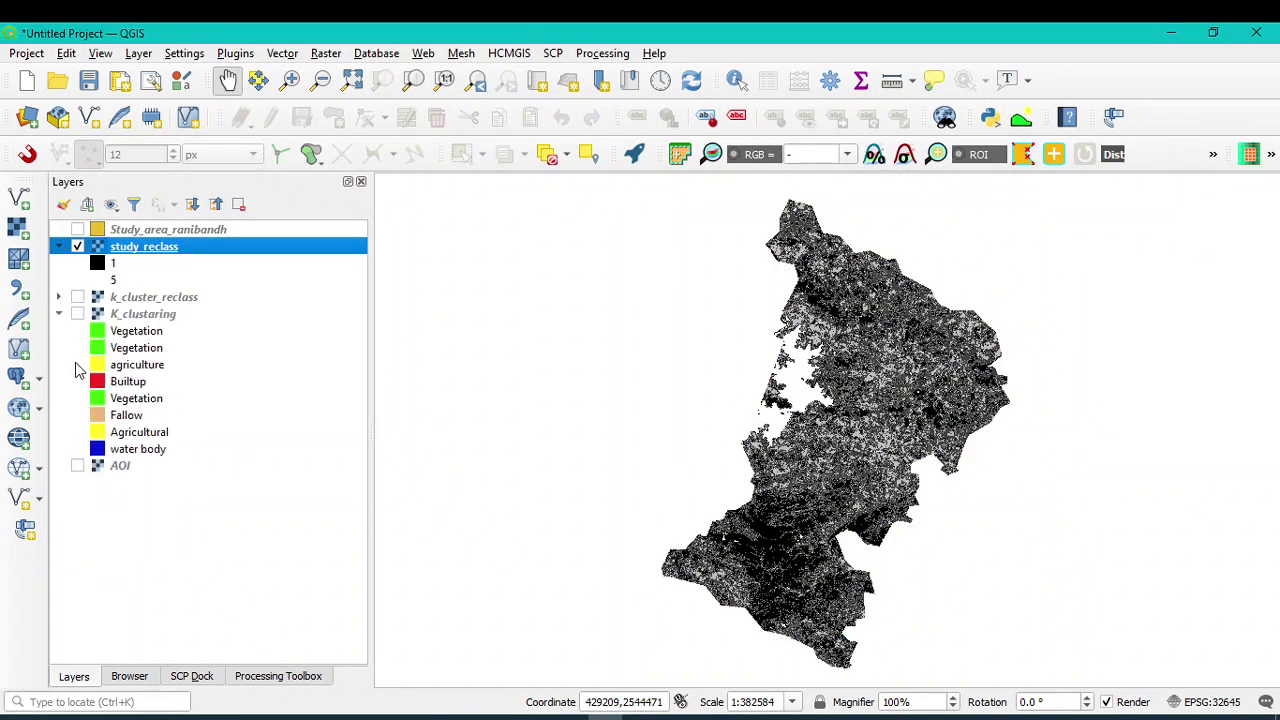
pyautogui.click(59, 314)
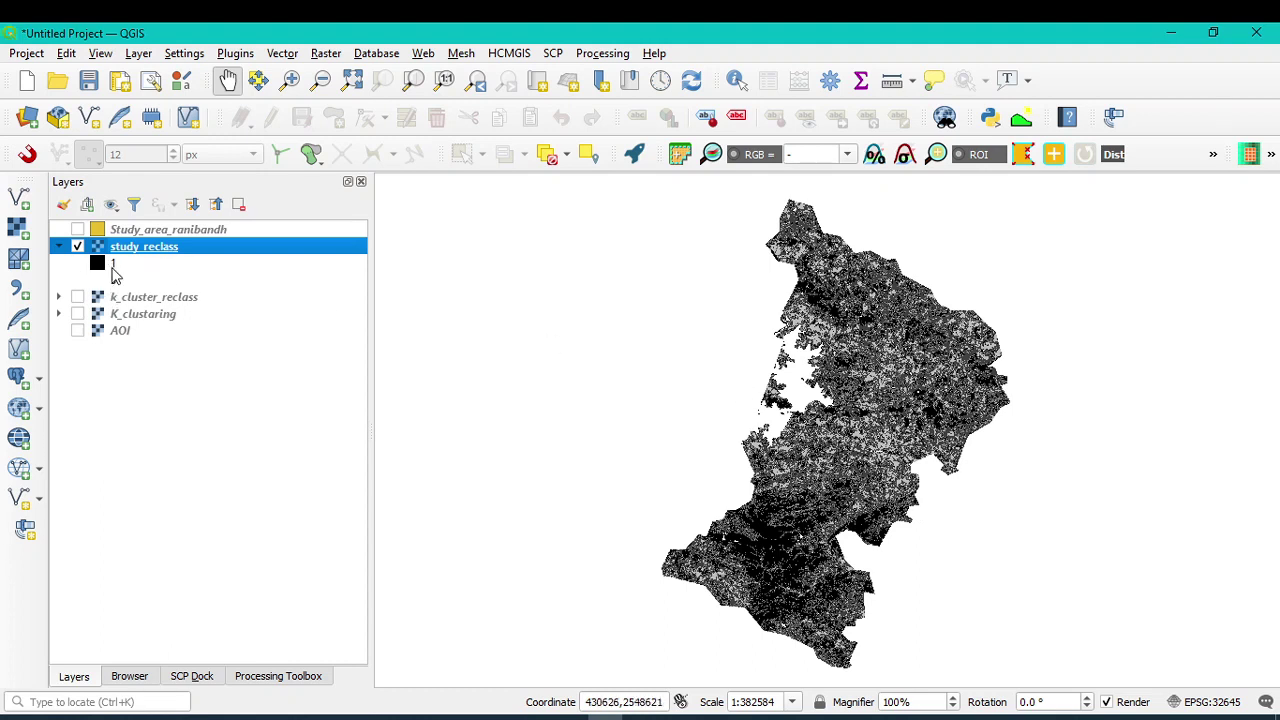
# - Render study_reclass with Paletted/Unique values, classify its values with random colors and apply the symbology
pyautogui.rightClick(138, 250)
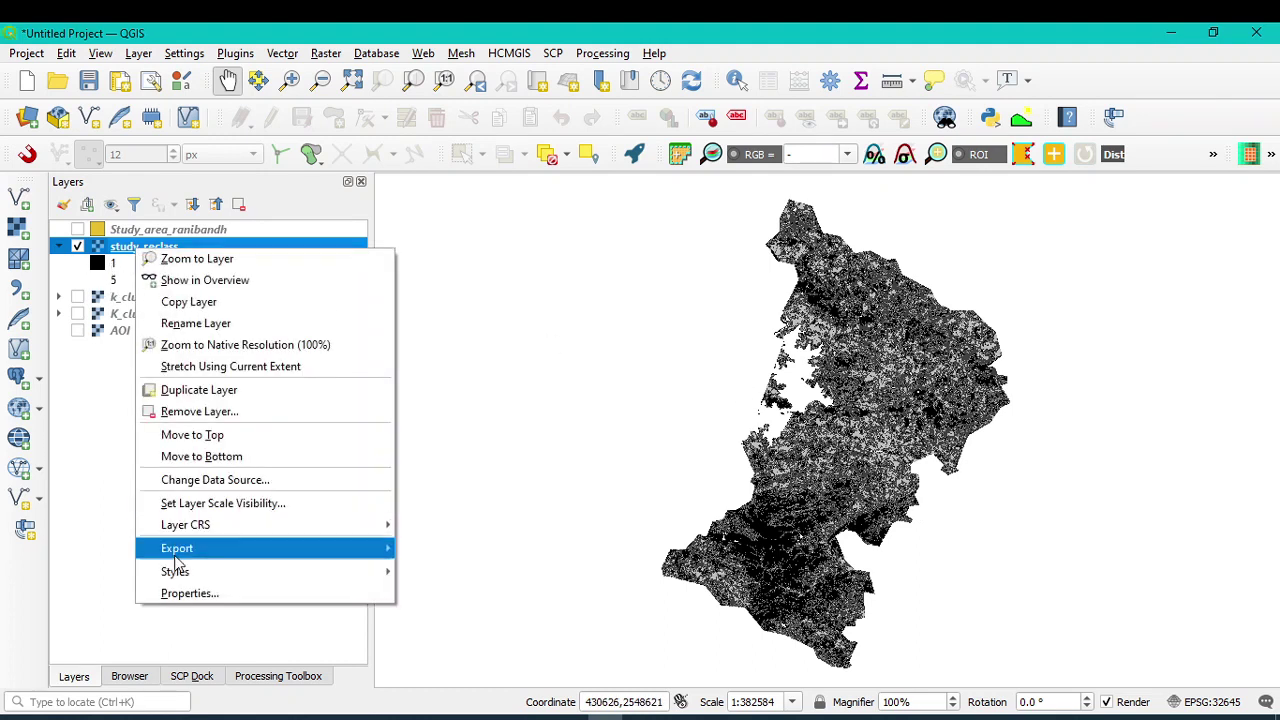
pyautogui.click(178, 593)
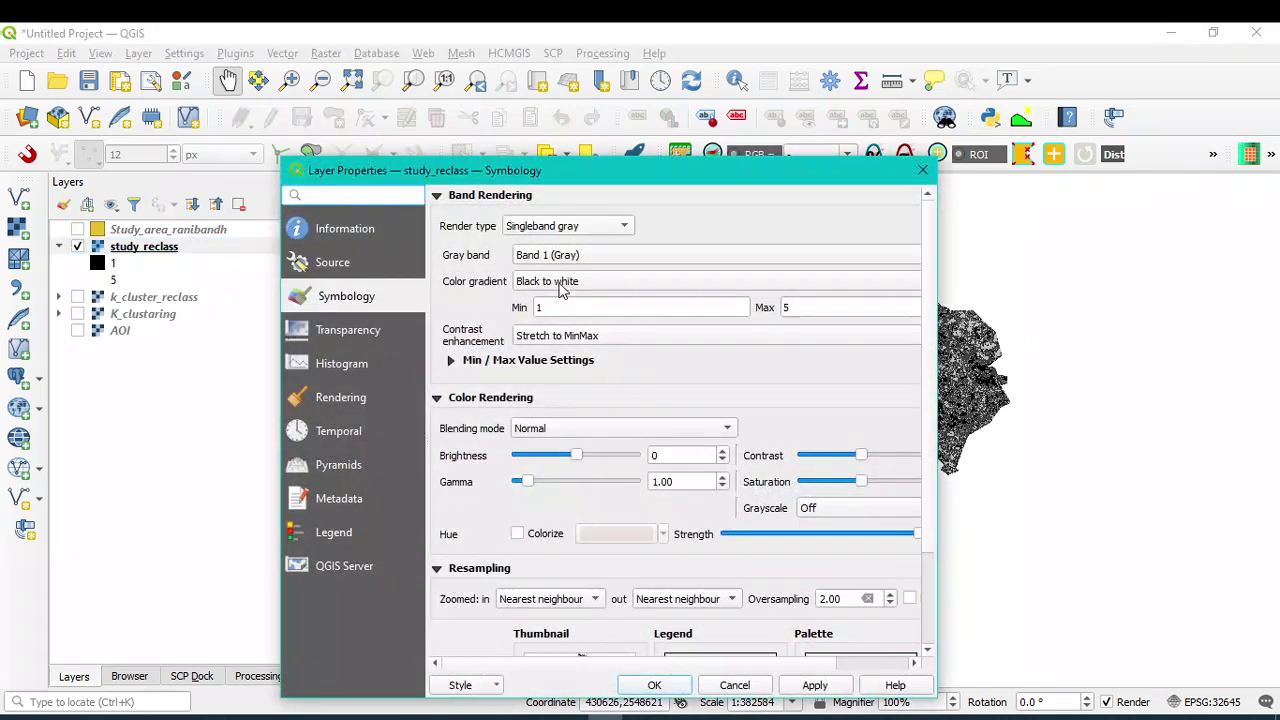
pyautogui.click(558, 226)
pyautogui.click(557, 206)
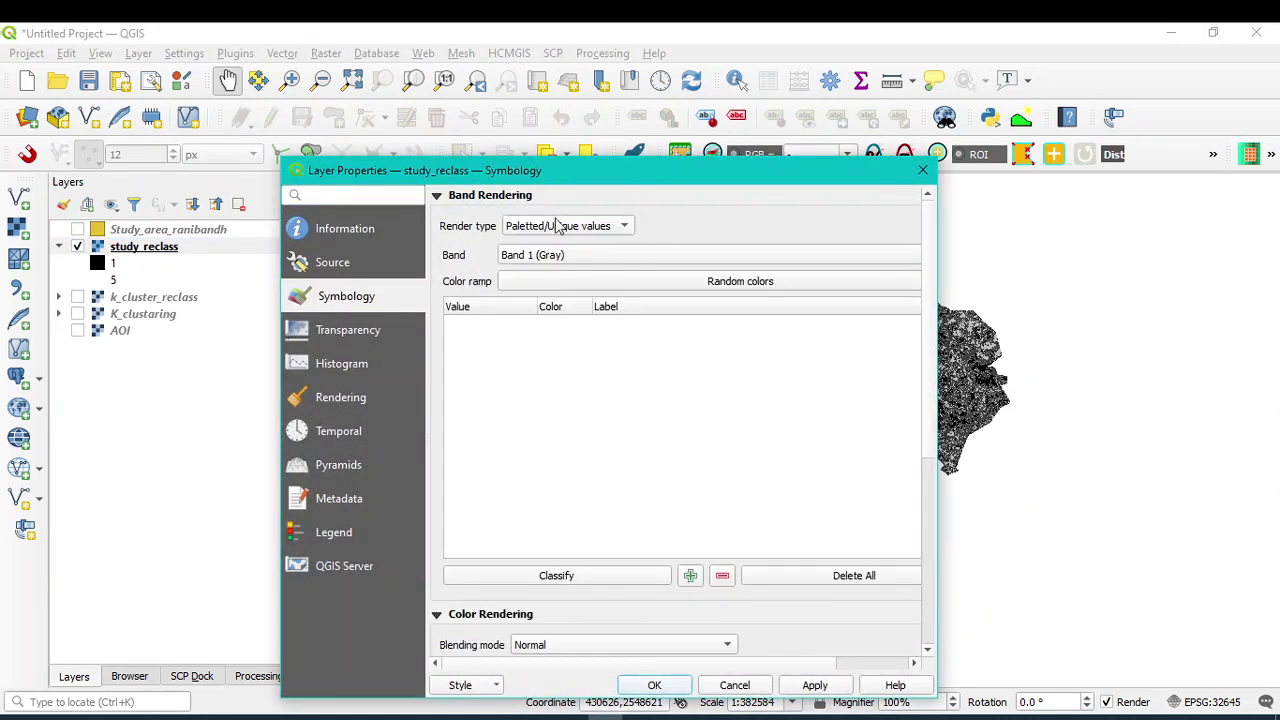
pyautogui.click(562, 577)
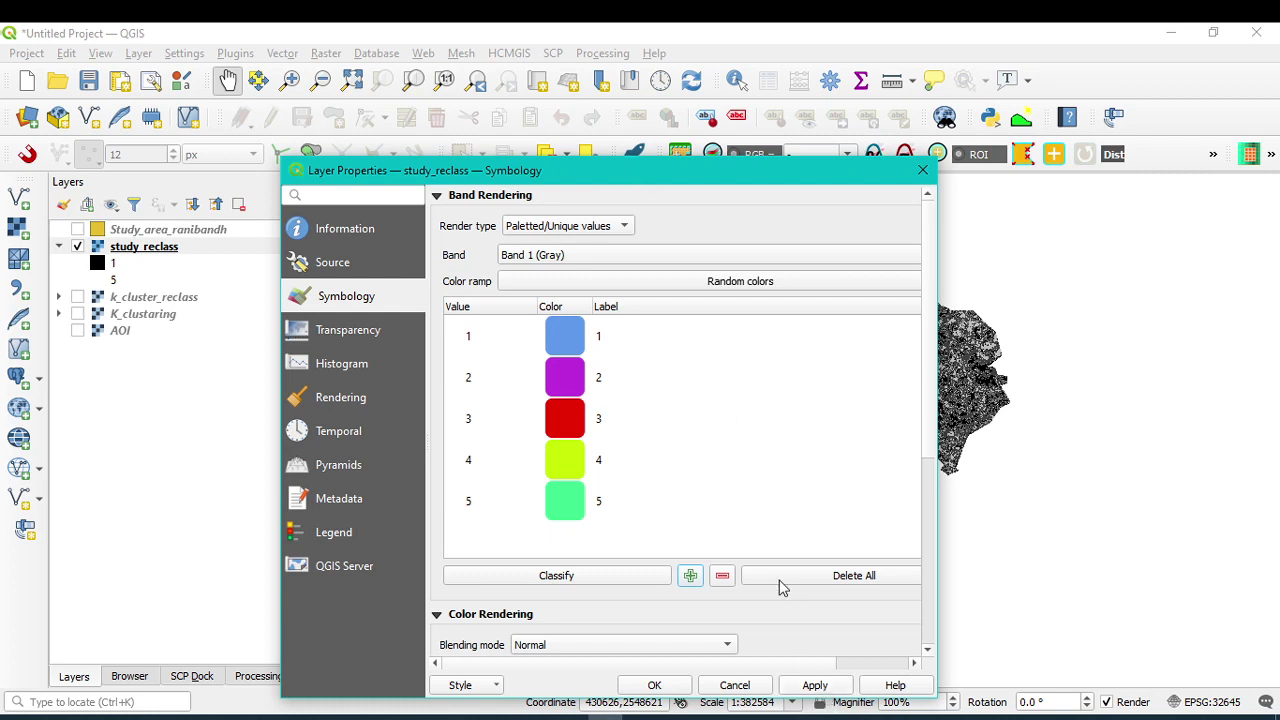
pyautogui.click(812, 688)
pyautogui.click(654, 686)
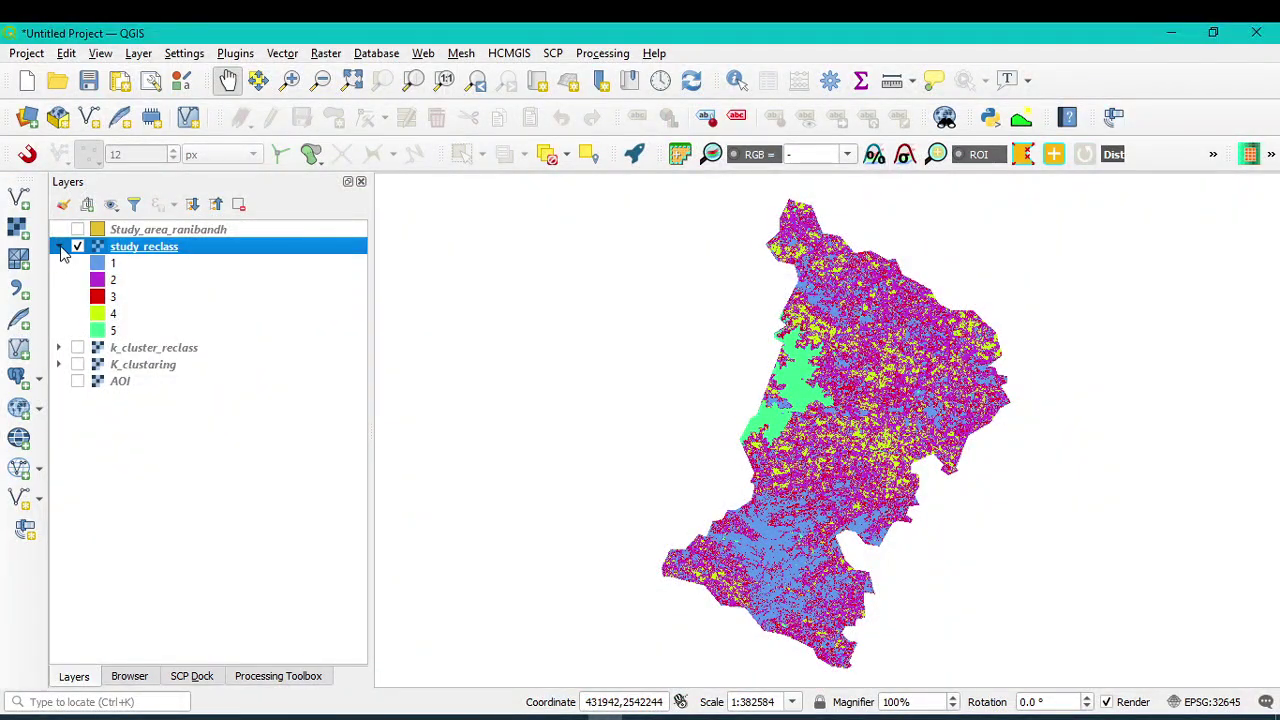
# - Collapse the study_reclass legend, show K_clustaring beneath it with its legend expanded, and compare the large water body
pyautogui.click(59, 247)
pyautogui.click(59, 280)
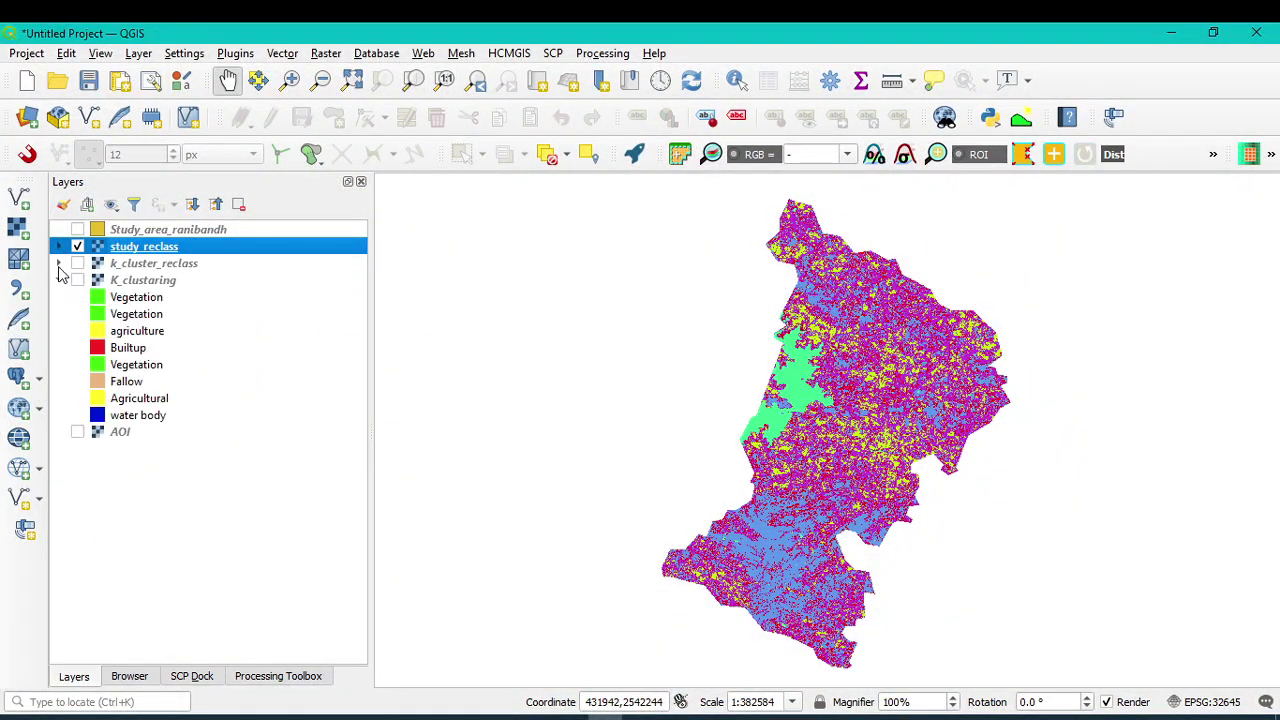
pyautogui.click(78, 281)
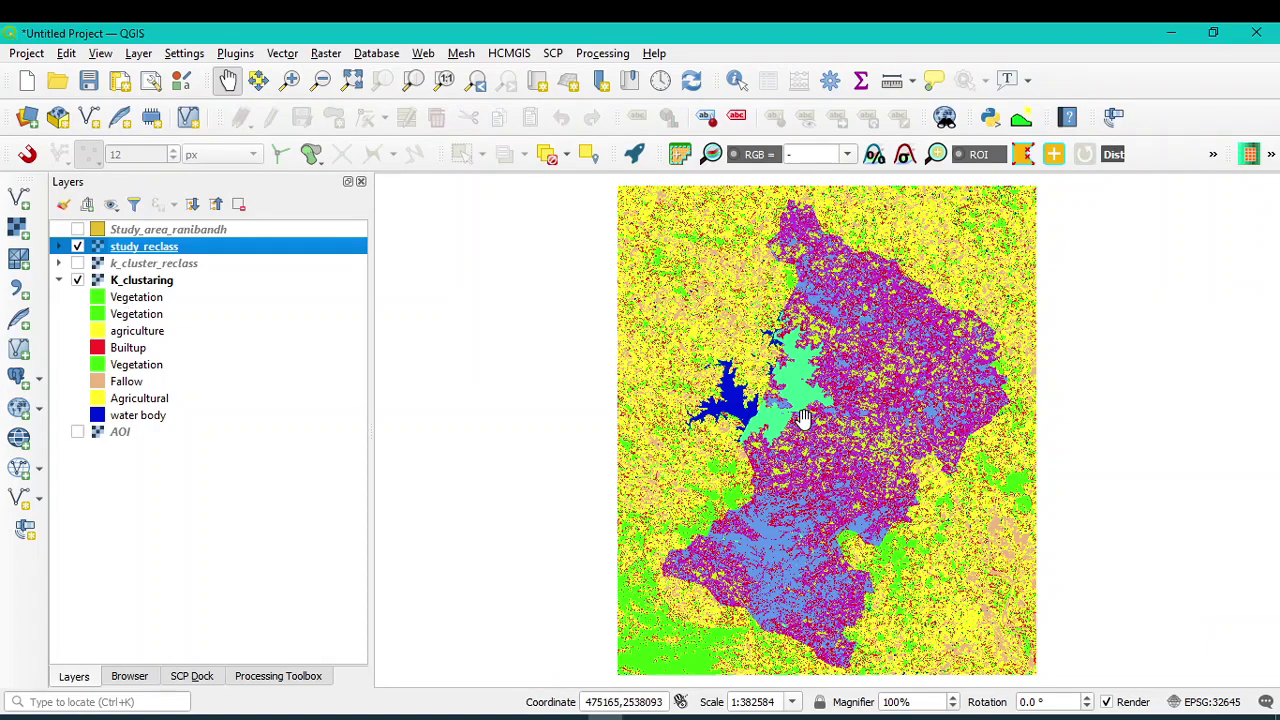
pyautogui.scroll(2, 804, 418)
pyautogui.scroll(-1, 804, 418)
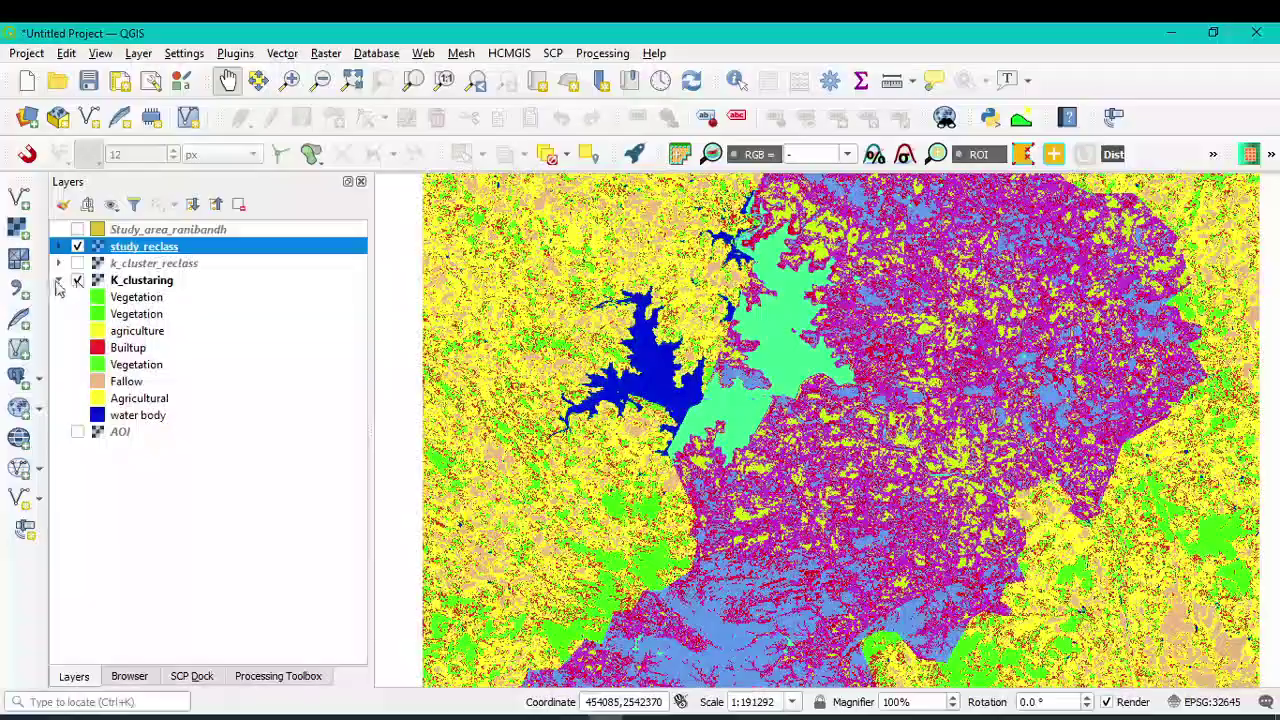
# - Collapse the K_clustaring legend and expand the legends of k_cluster_reclass and study_reclass to compare their classes
pyautogui.click(59, 280)
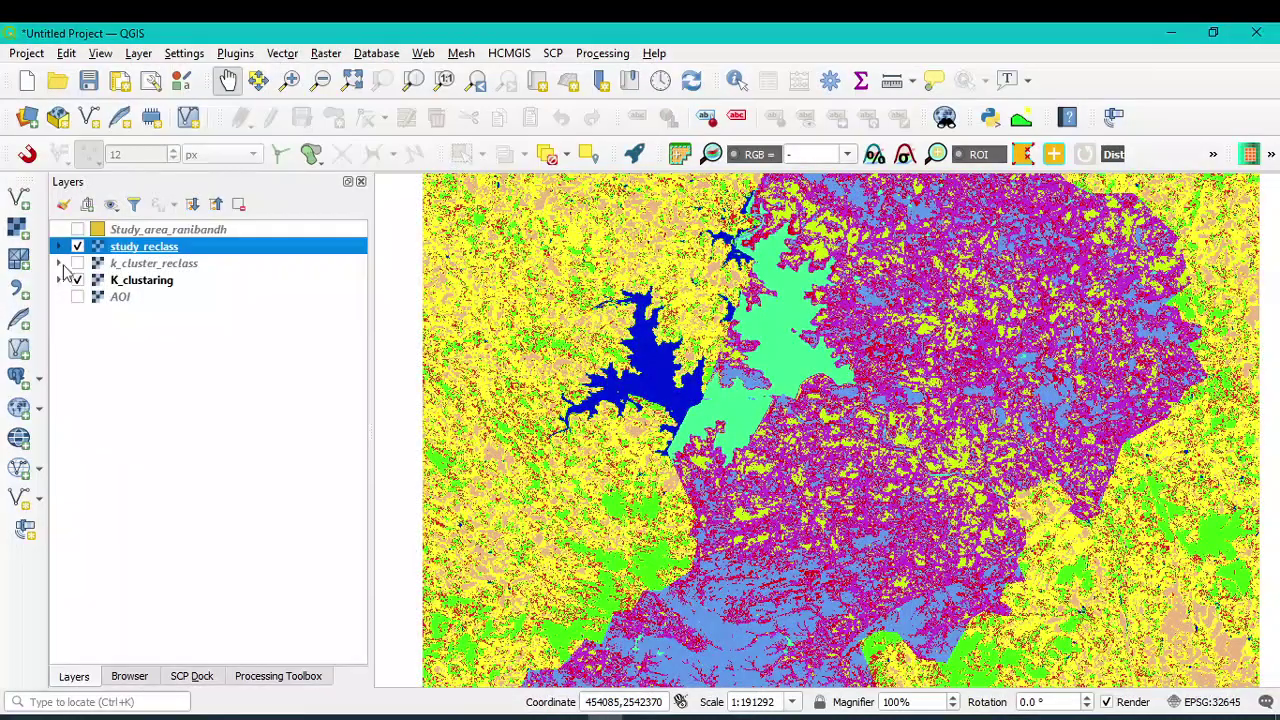
pyautogui.click(59, 263)
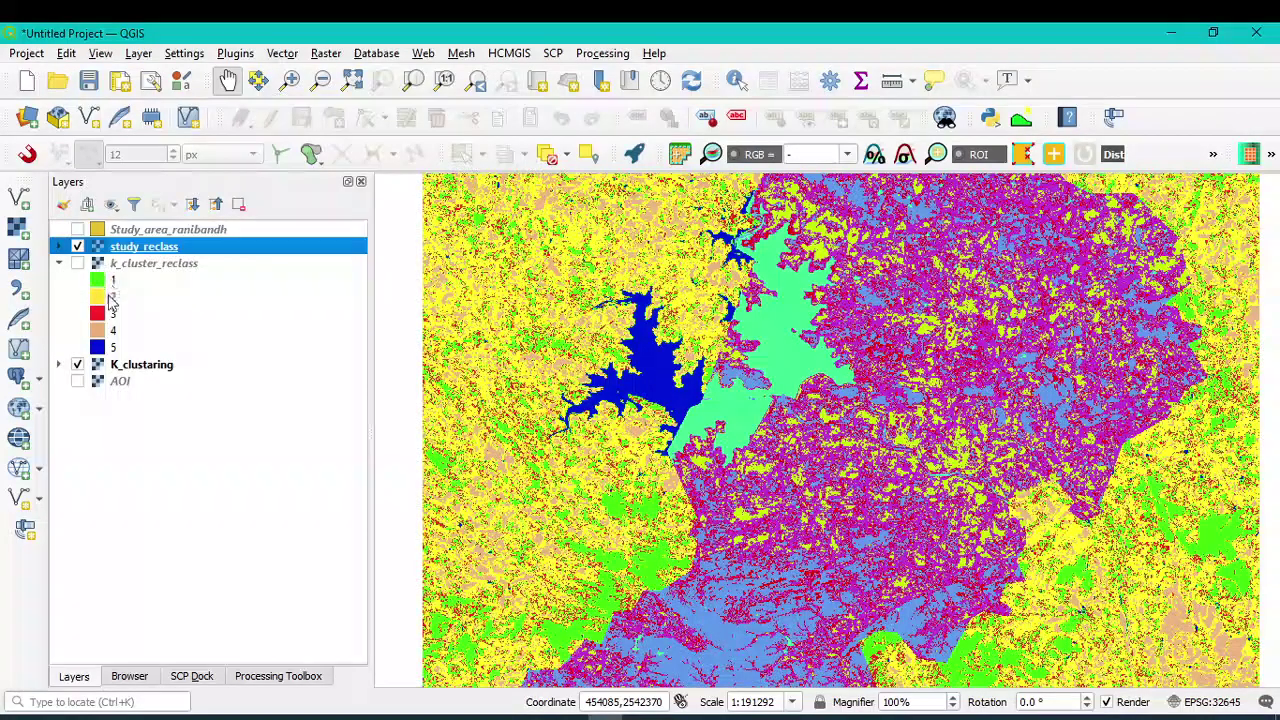
pyautogui.click(60, 246)
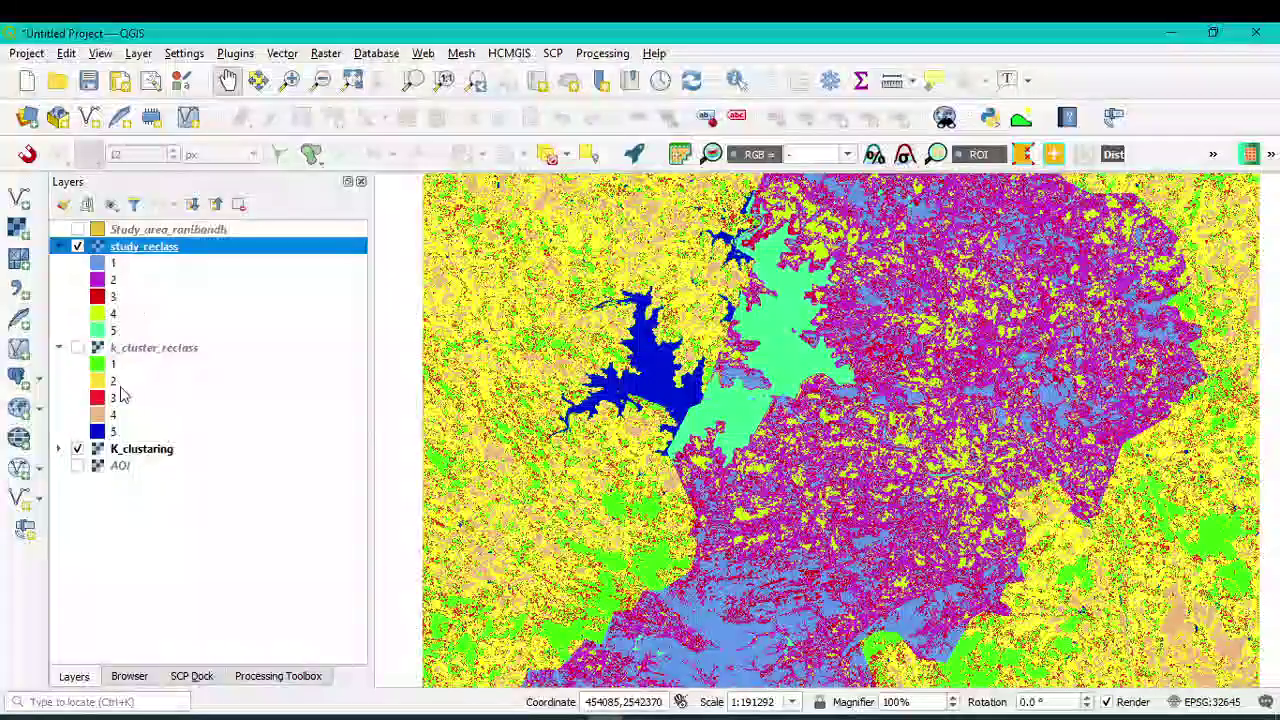
# - In the study_reclass symbology, color class 1 with the recent green #48ee10 and label it Vegetation
pyautogui.click(96, 270)
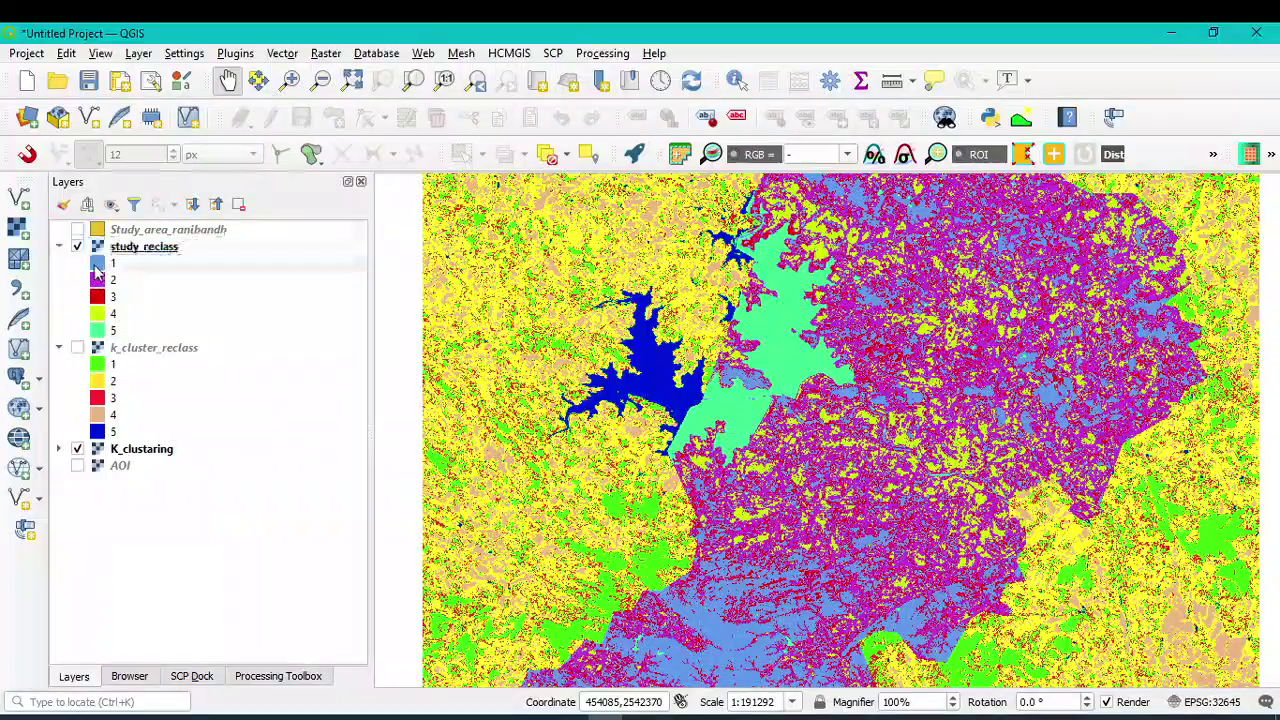
pyautogui.doubleClick(96, 268)
pyautogui.moveTo(590, 178); pyautogui.dragTo(712, 106)
pyautogui.click(688, 258)
pyautogui.doubleClick(690, 260)
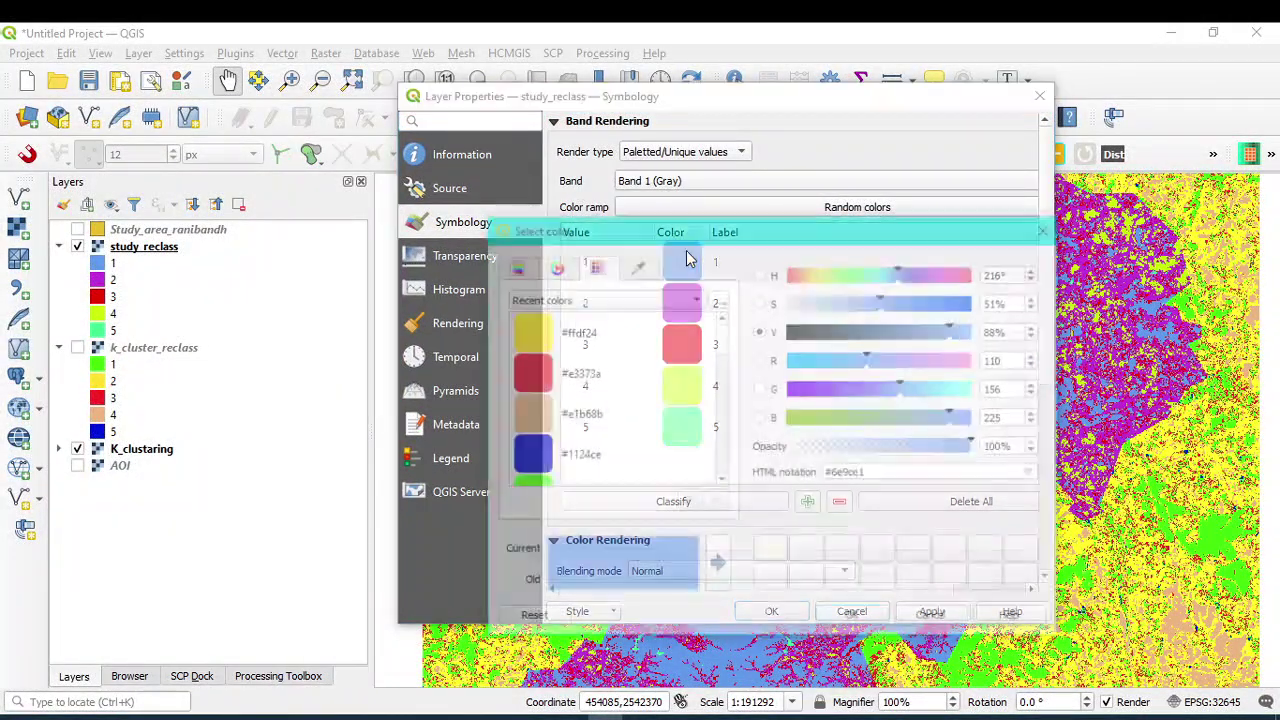
pyautogui.scroll(-1, 549, 449)
pyautogui.click(540, 378)
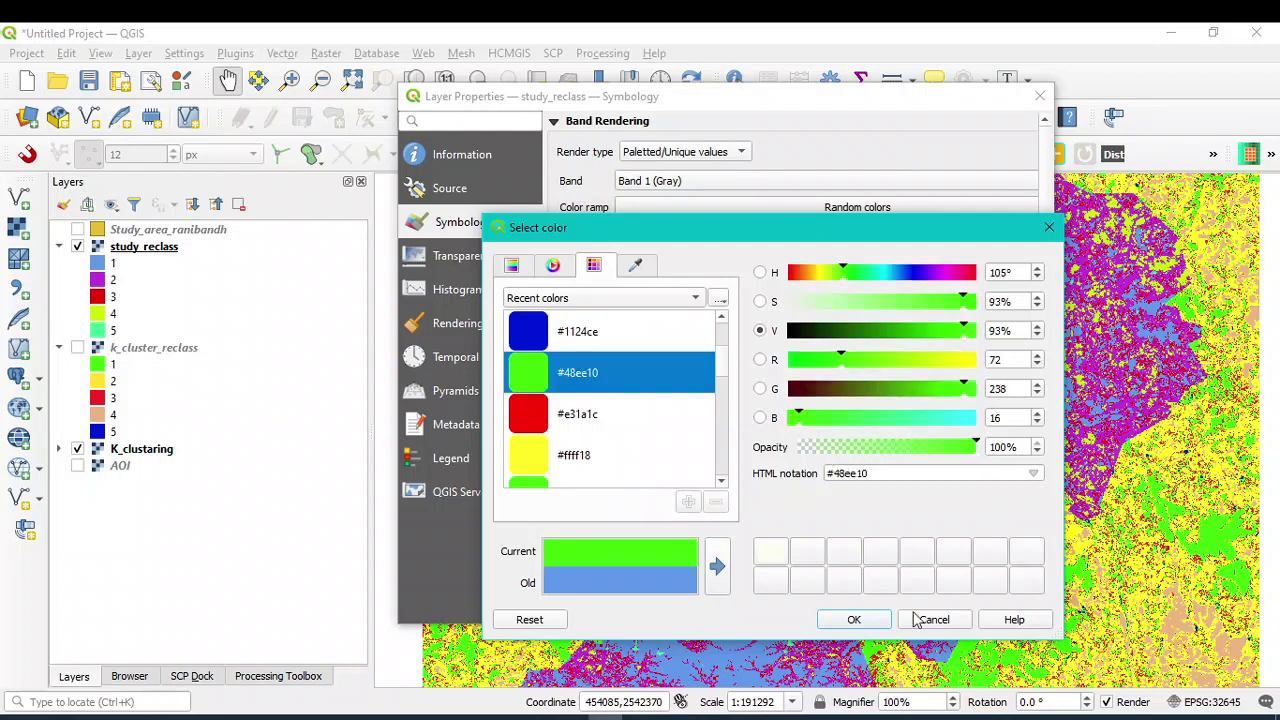
pyautogui.click(854, 619)
pyautogui.doubleClick(715, 261)
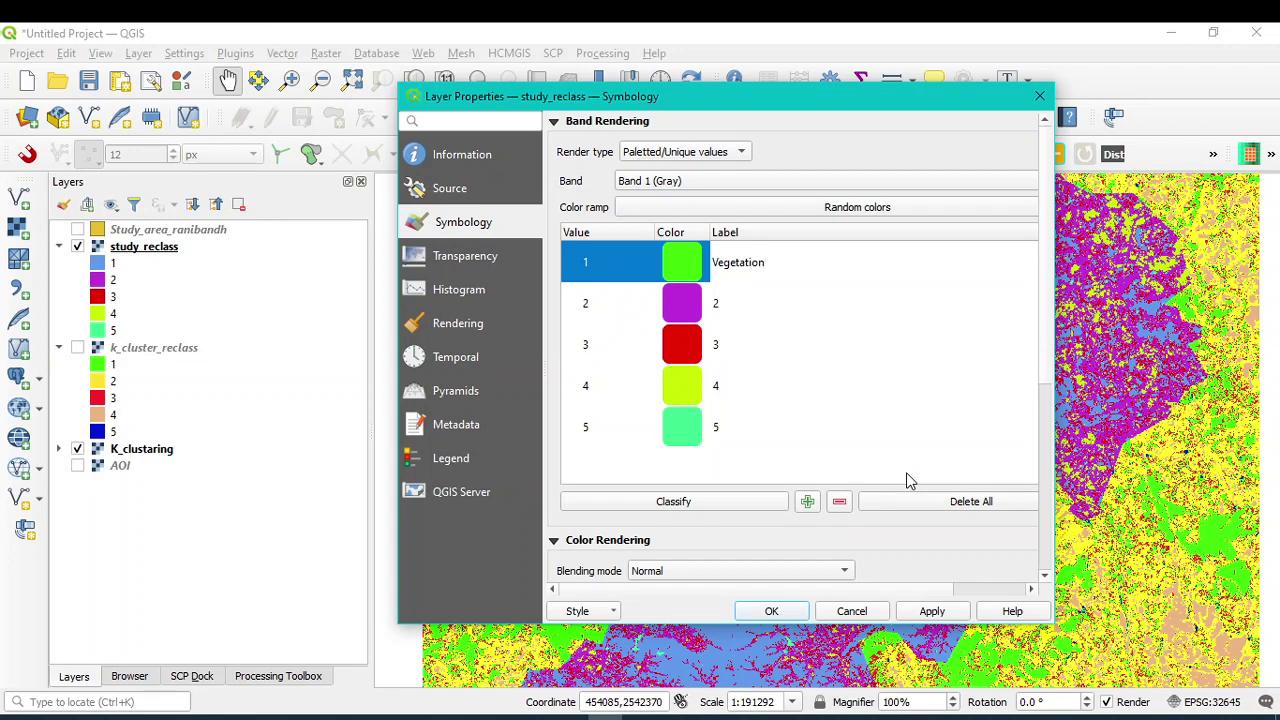
# - Color class 2 with the recent yellow #ffdf24 and label it Agricultural land
pyautogui.doubleClick(684, 318)
pyautogui.click(575, 331)
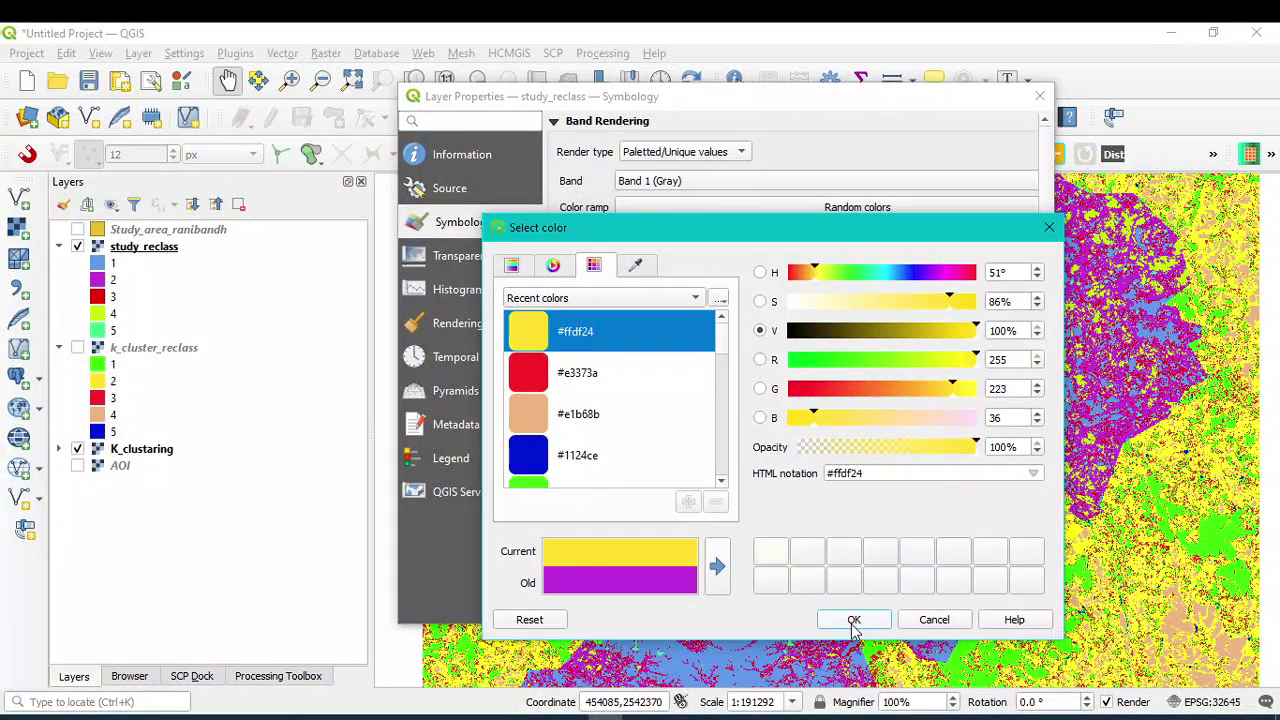
pyautogui.click(853, 620)
pyautogui.doubleClick(714, 305)
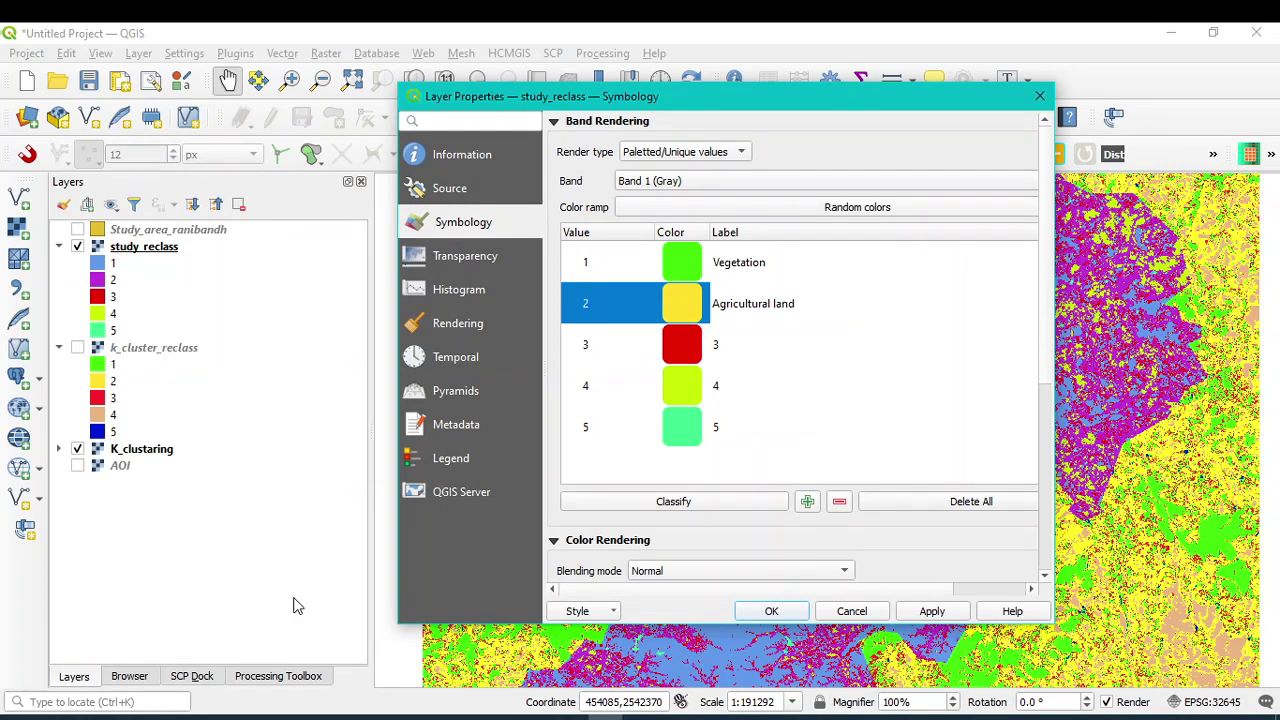
# - Label class 3 of study_reclass as Built up area, keeping its red color
pyautogui.doubleClick(716, 345)
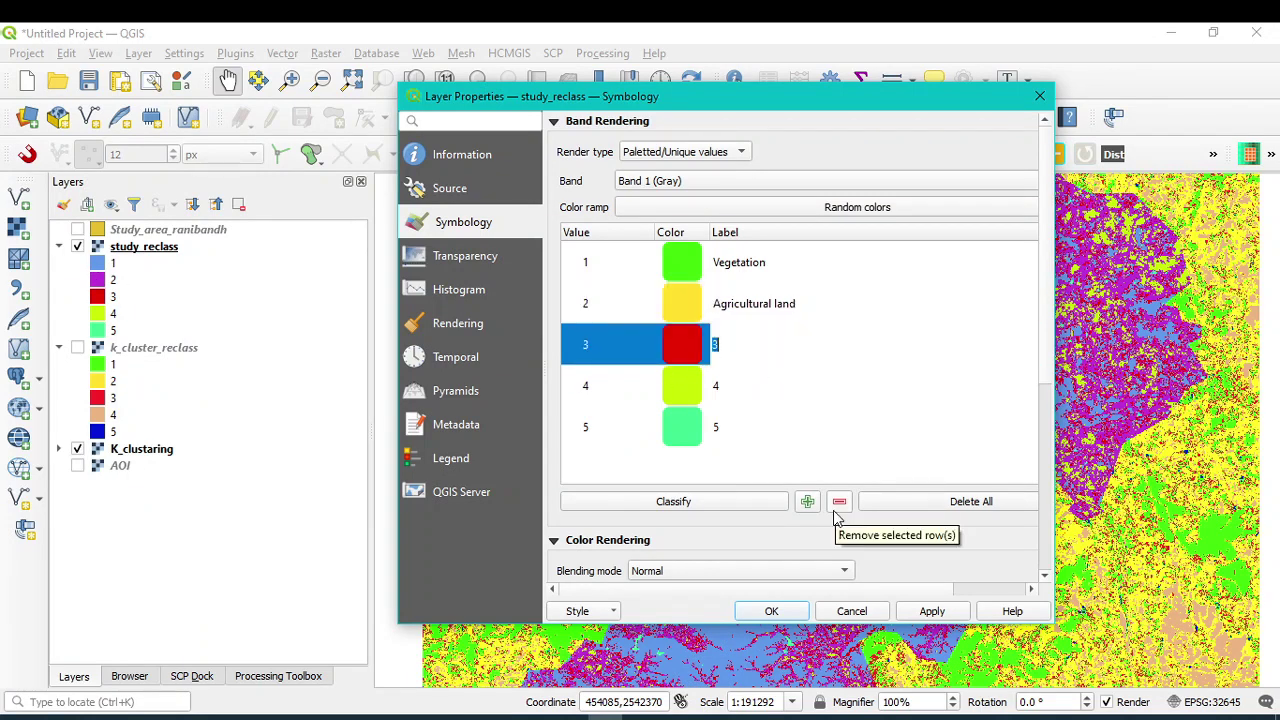
pyautogui.write('N')
pyautogui.press('BackSpace')
pyautogui.write('Built')
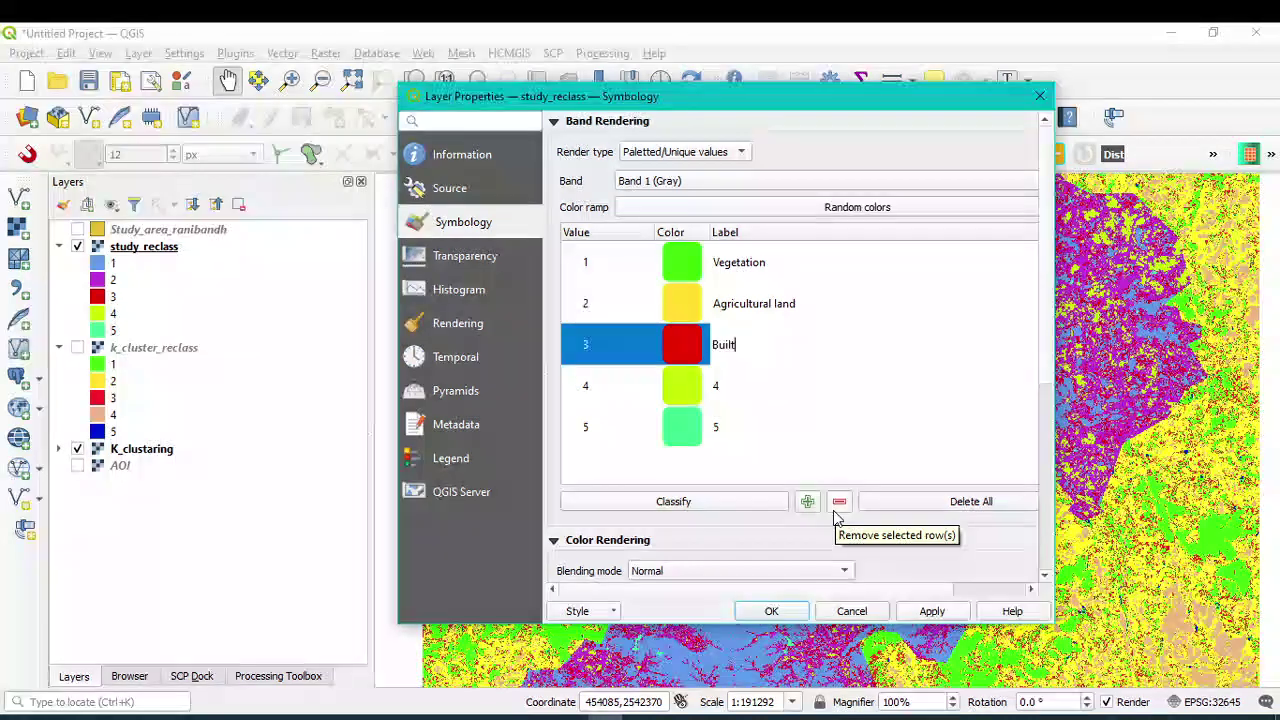
pyautogui.write(' up area')
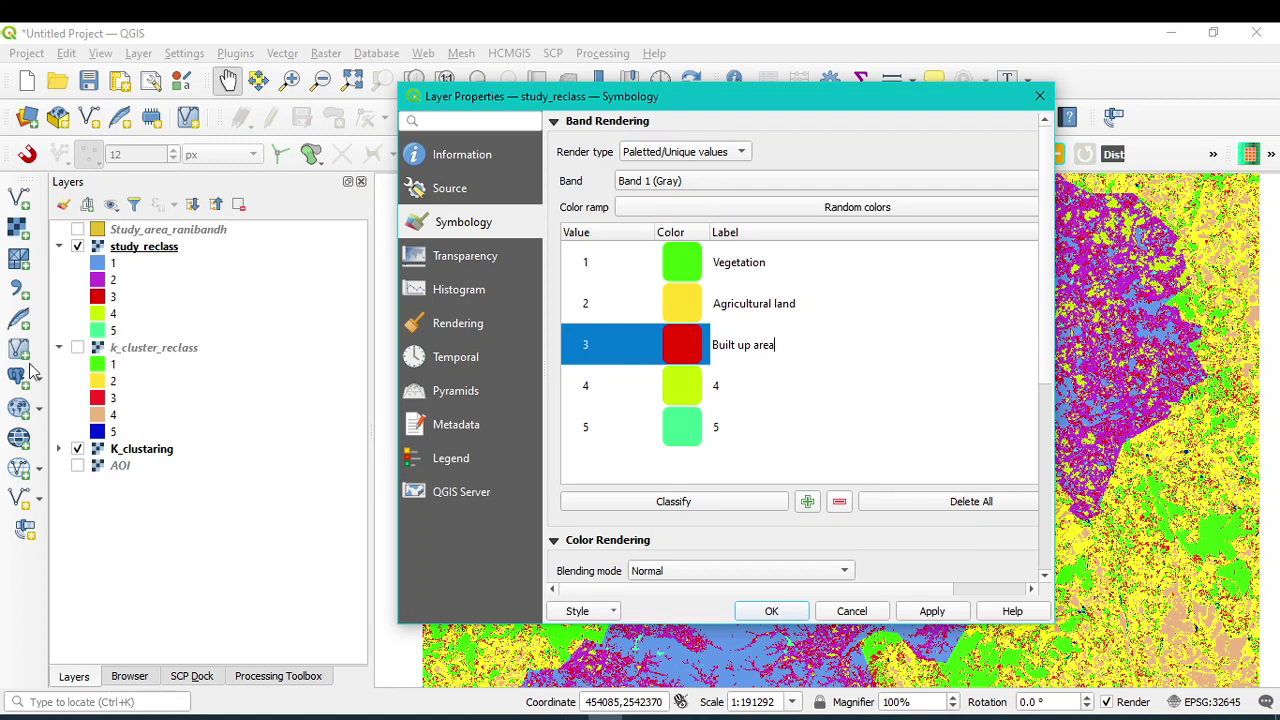
# - Color class 4 with the recent tan #e1b486 and label it Fallow land
pyautogui.doubleClick(706, 386)
pyautogui.click(566, 415)
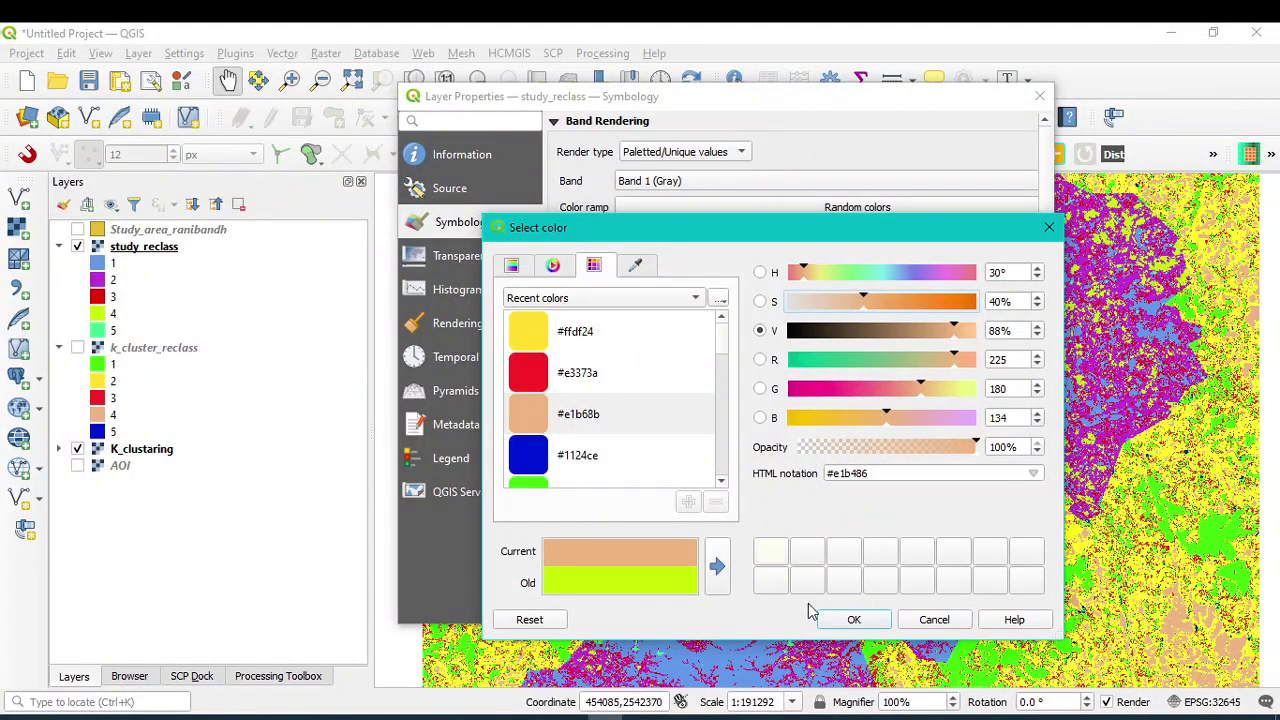
pyautogui.click(852, 619)
pyautogui.doubleClick(722, 390)
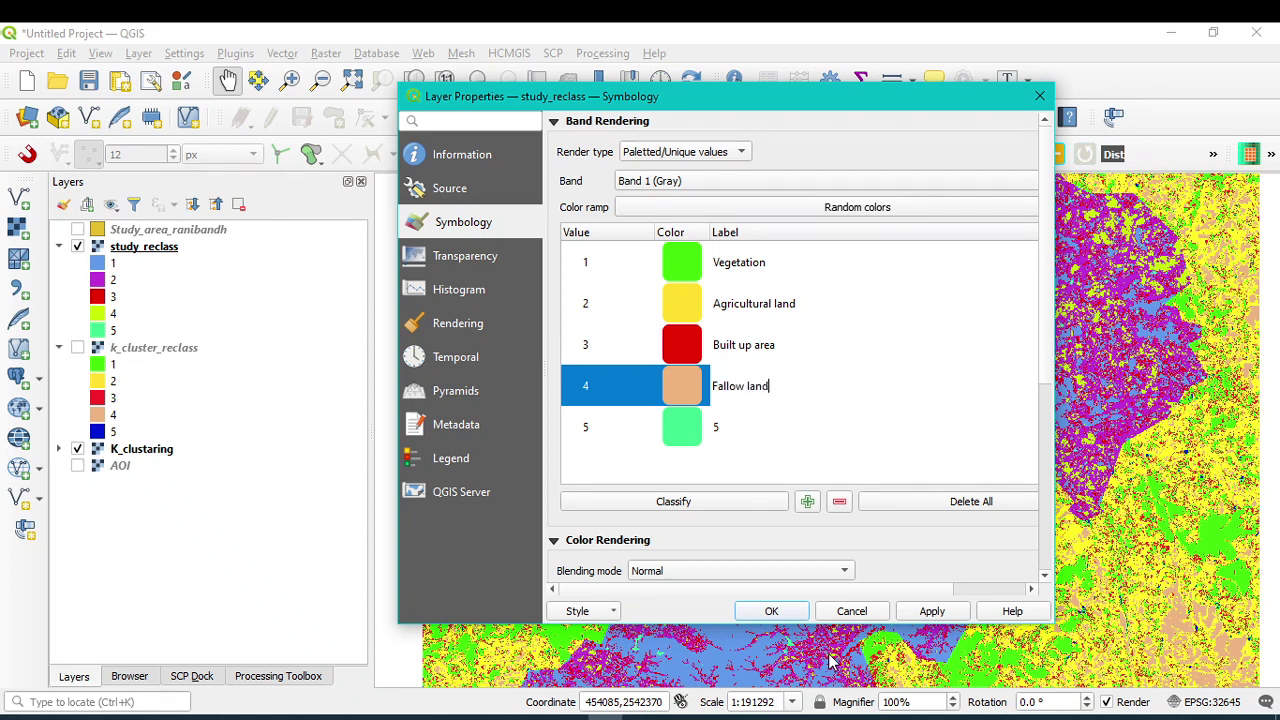
# - Color class 5 with the recent blue #1124ce and label it Water body
pyautogui.click(676, 432)
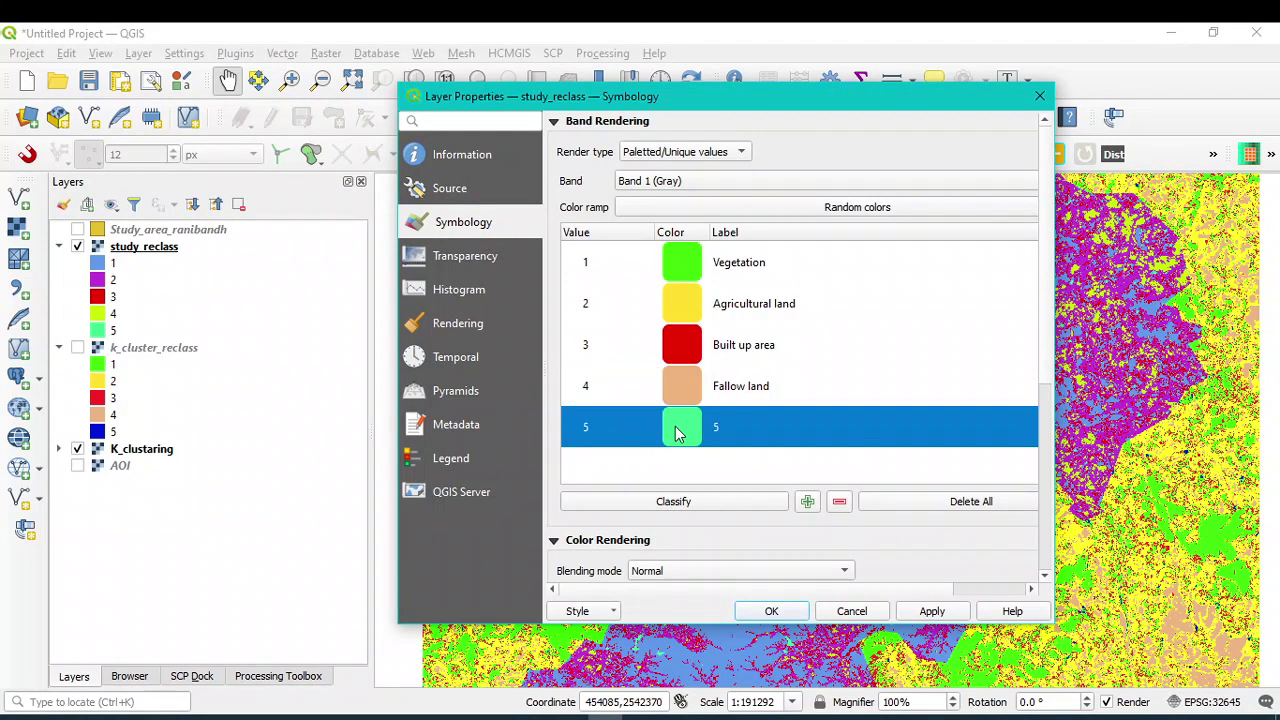
pyautogui.doubleClick(676, 432)
pyautogui.click(526, 456)
pyautogui.click(854, 617)
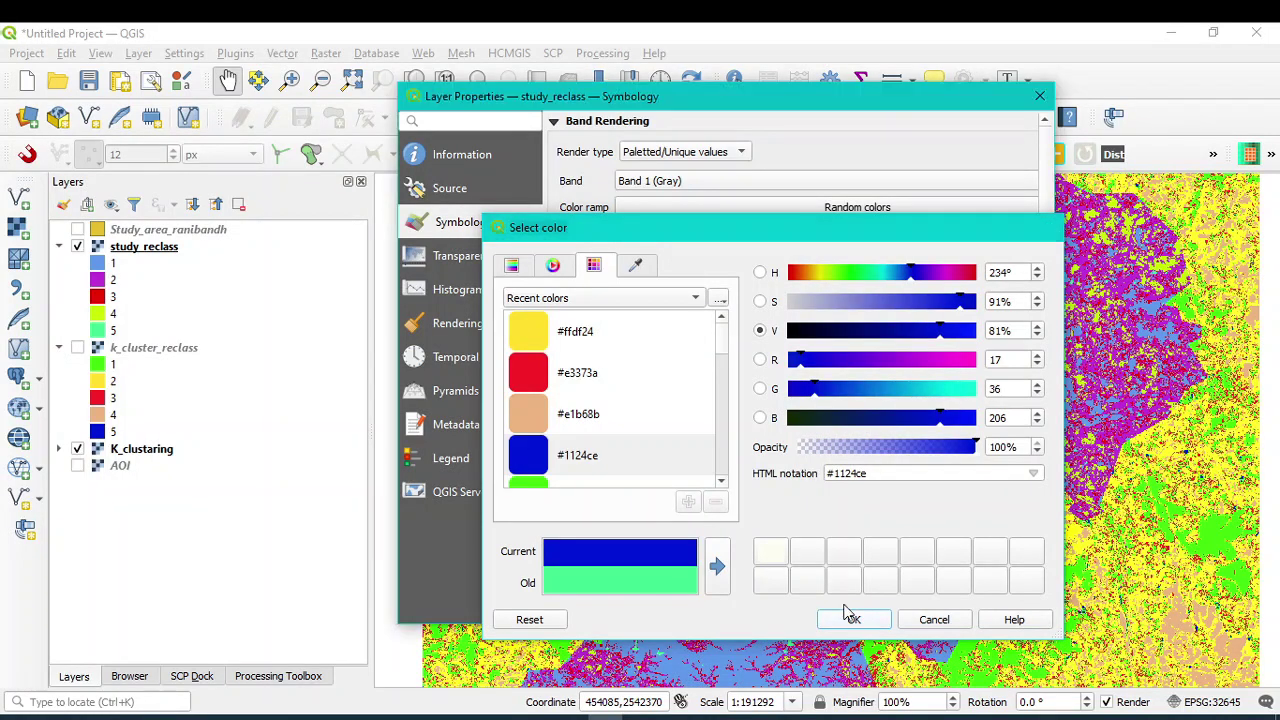
pyautogui.doubleClick(725, 438)
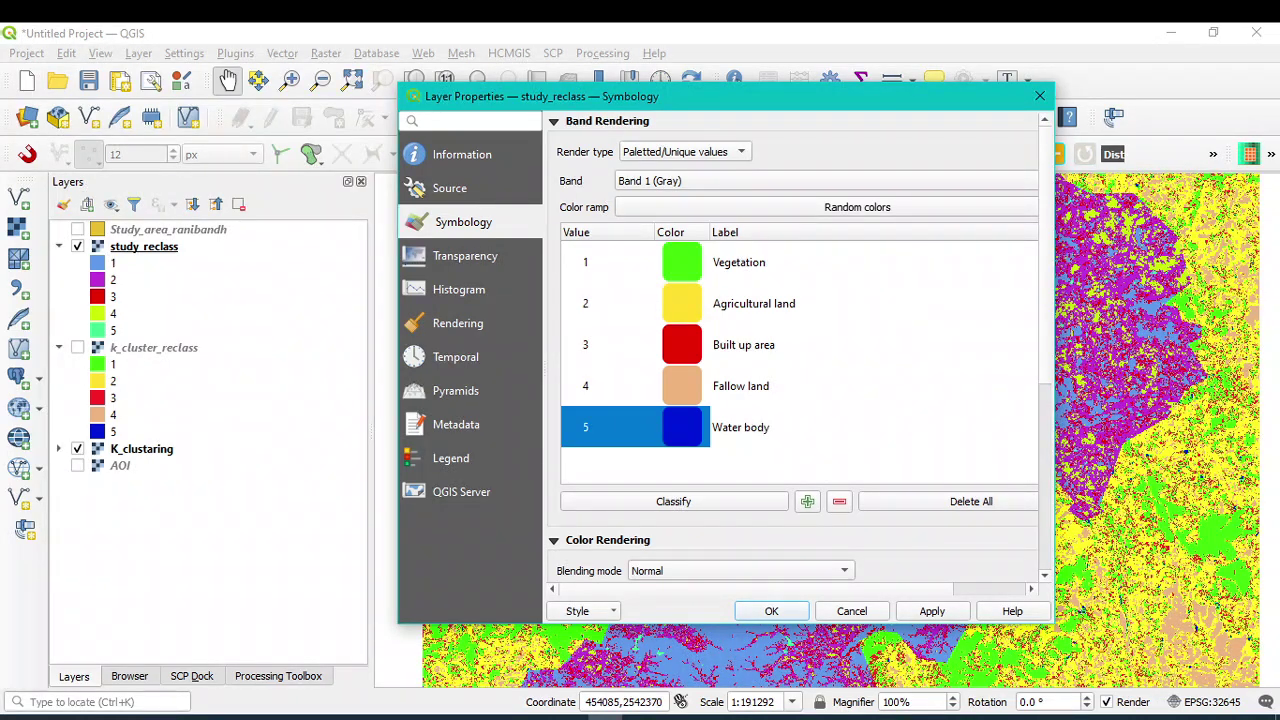
# - Apply the class symbology to study_reclass and display only that layer at its full extent, with K_clustaring hidden
pyautogui.click(835, 340)
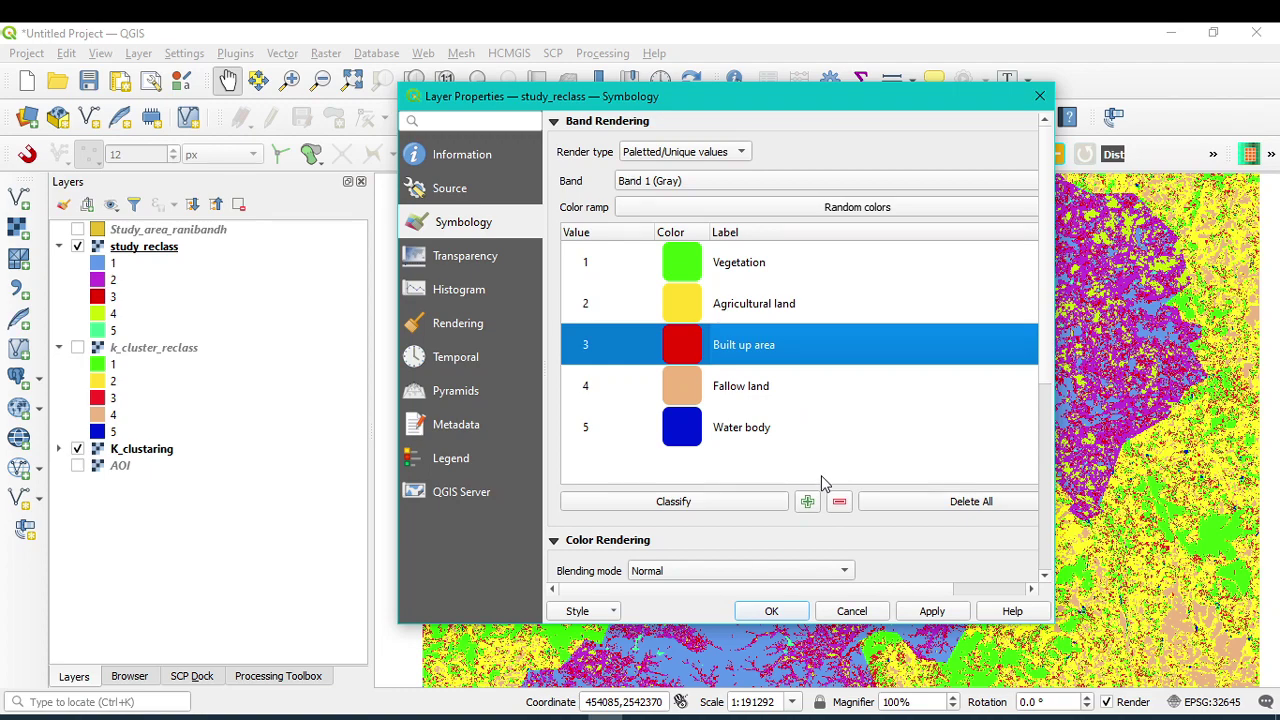
pyautogui.click(935, 612)
pyautogui.click(771, 612)
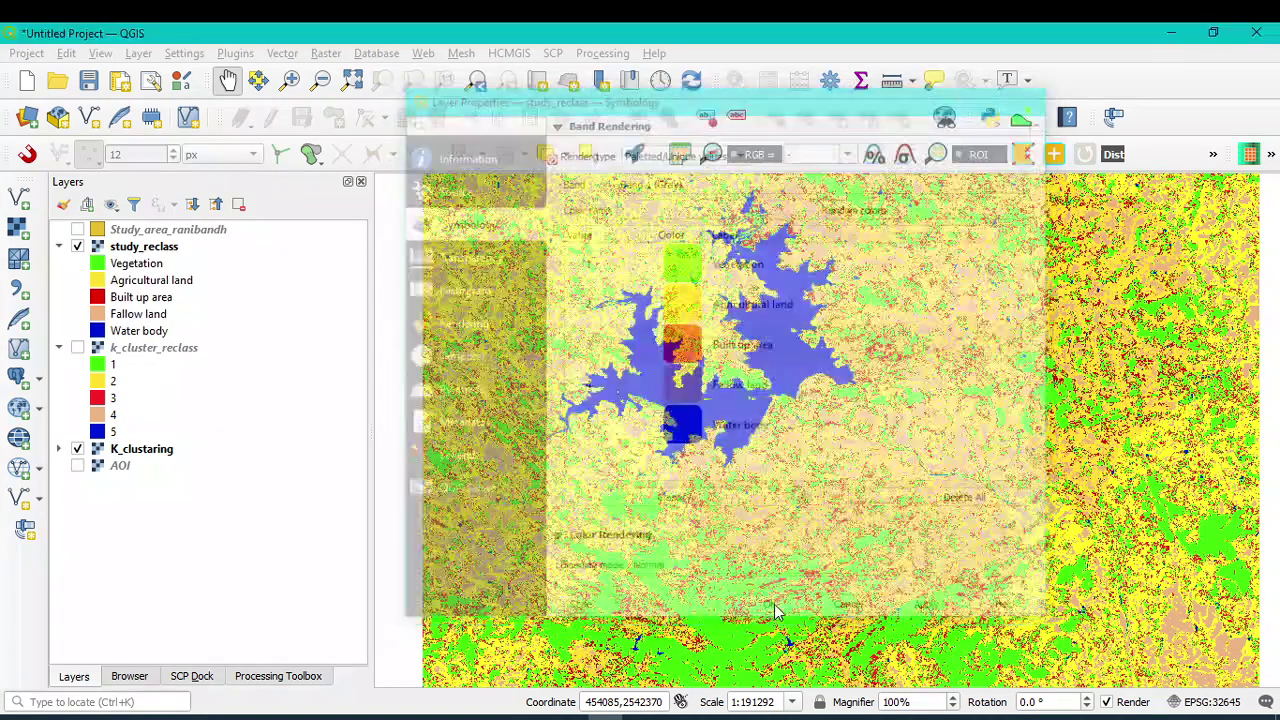
pyautogui.rightClick(110, 246)
pyautogui.click(150, 257)
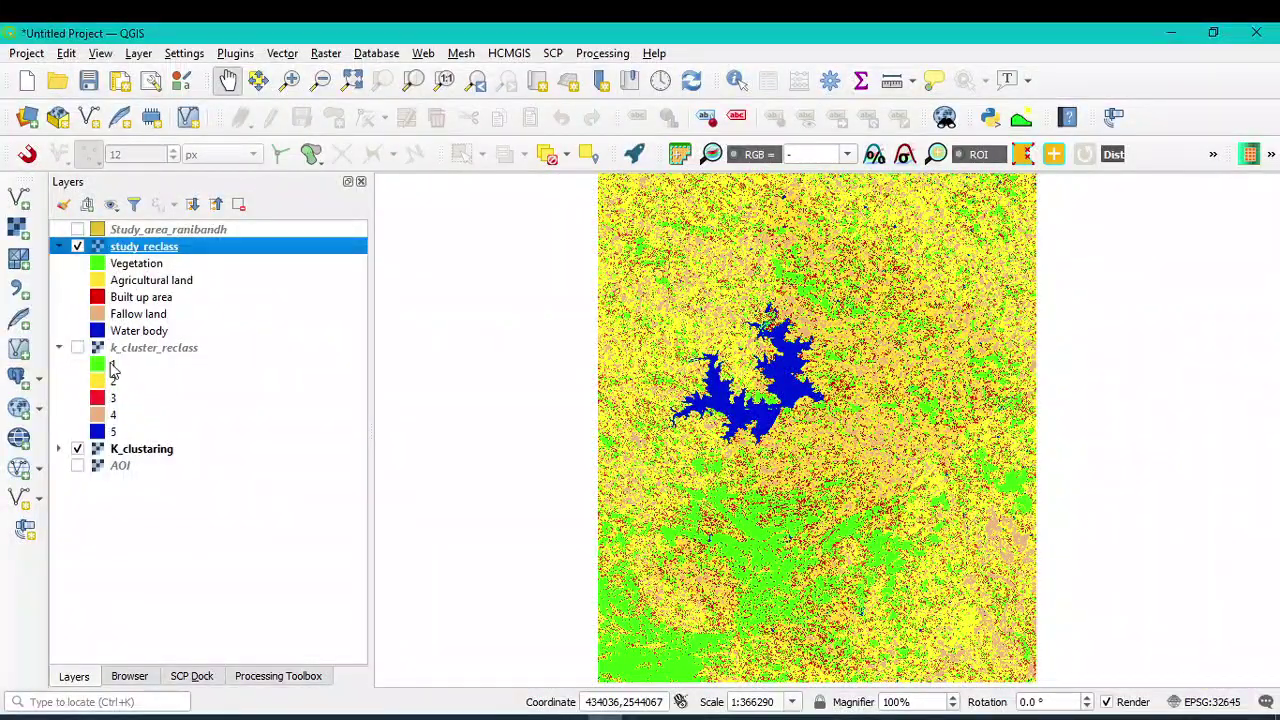
pyautogui.click(78, 449)
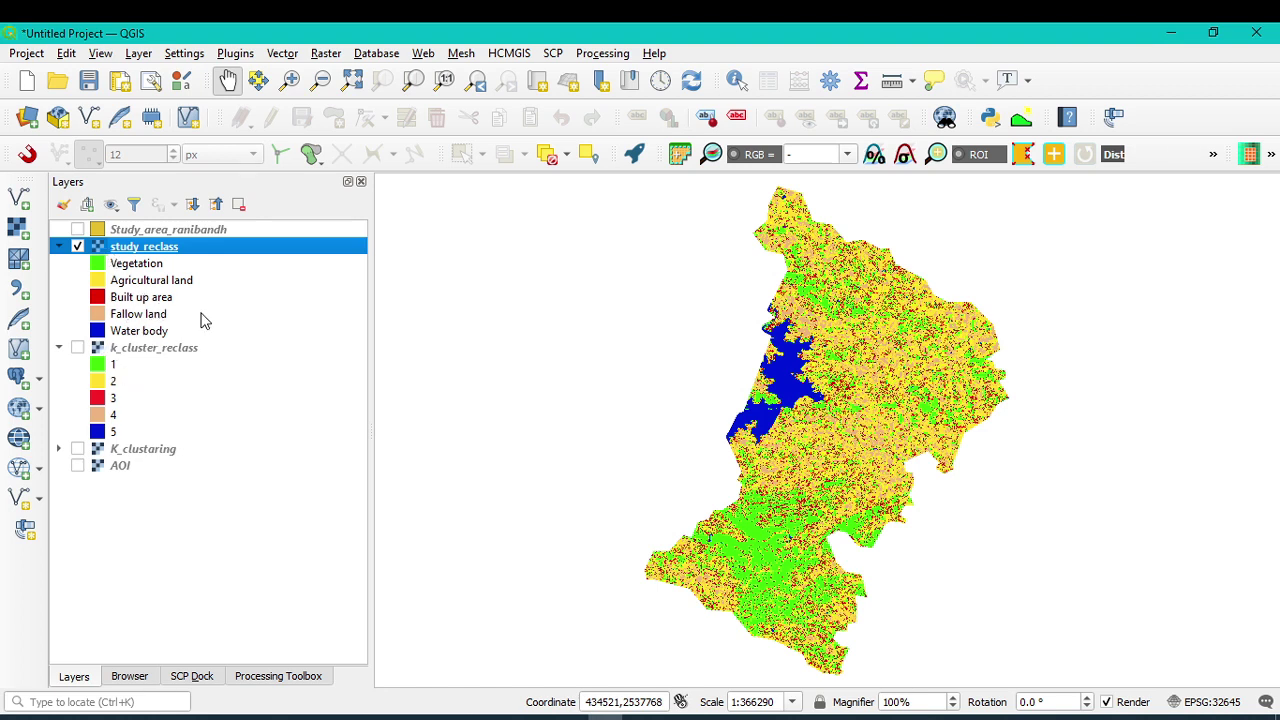
# - Start the Polygonize (Raster to Vector) conversion with study_reclass as the input layer
pyautogui.click(327, 54)
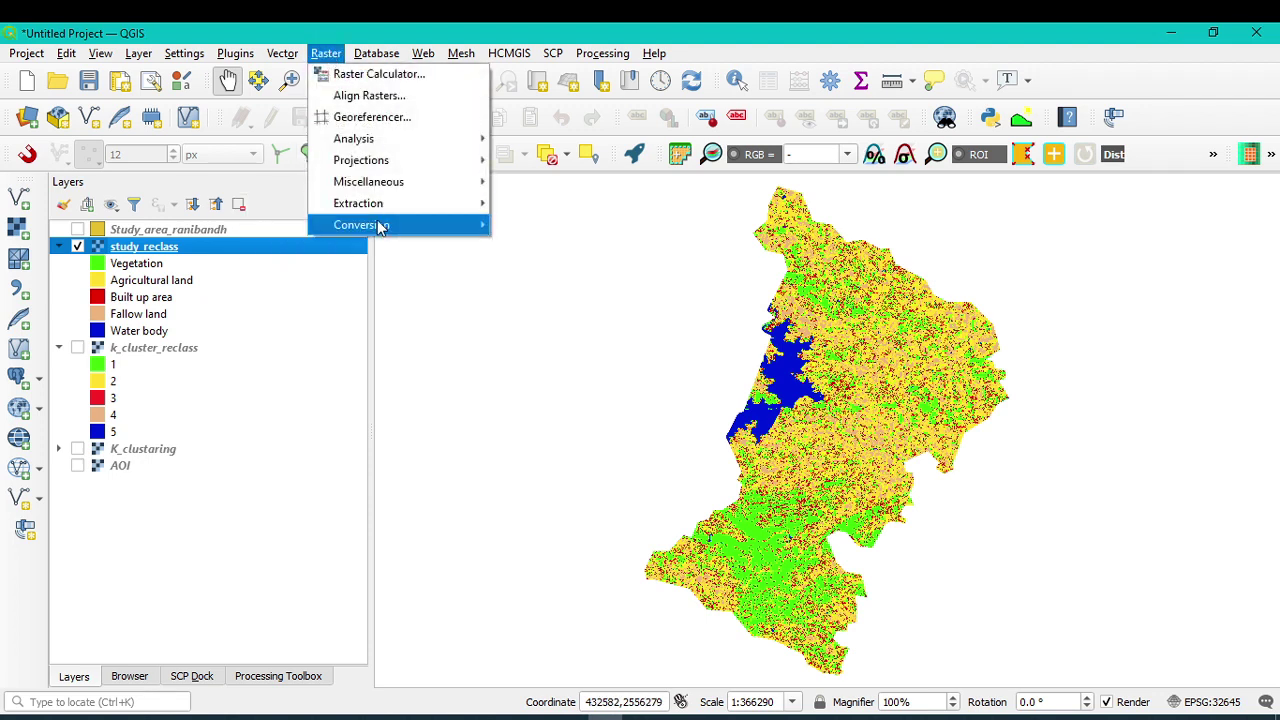
pyautogui.moveTo(377, 222)
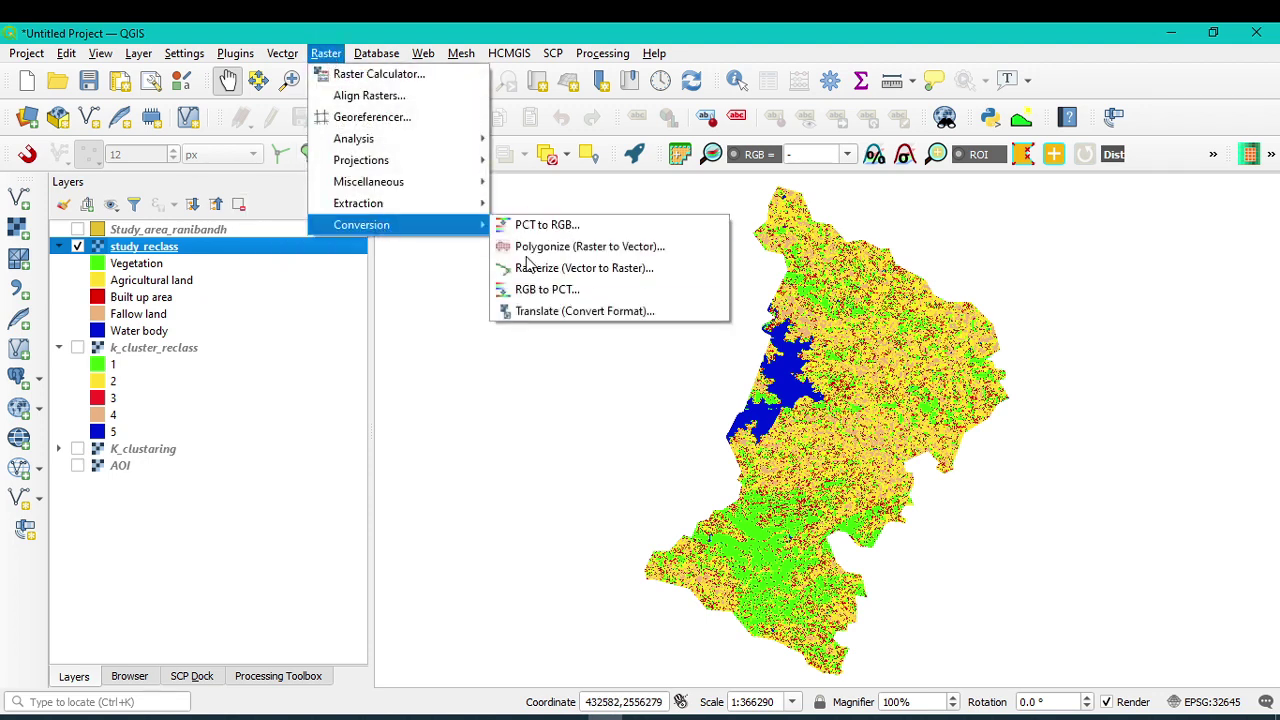
pyautogui.click(630, 251)
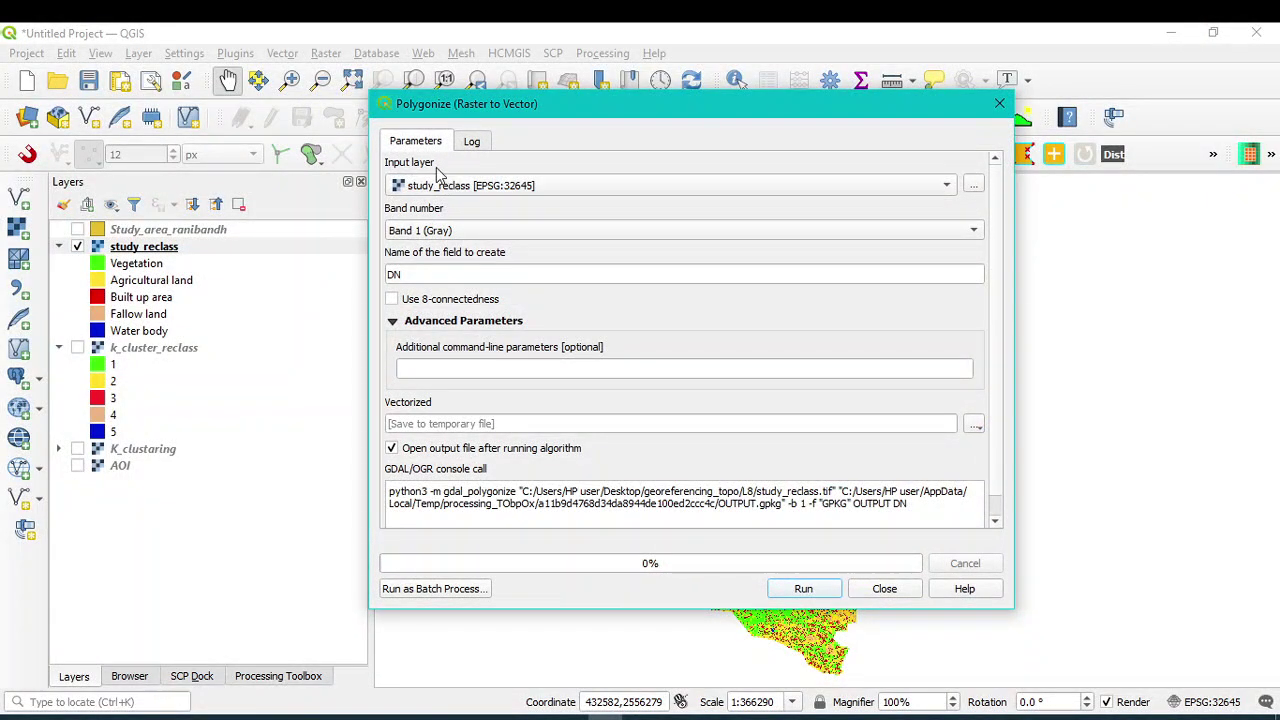
pyautogui.click(478, 188)
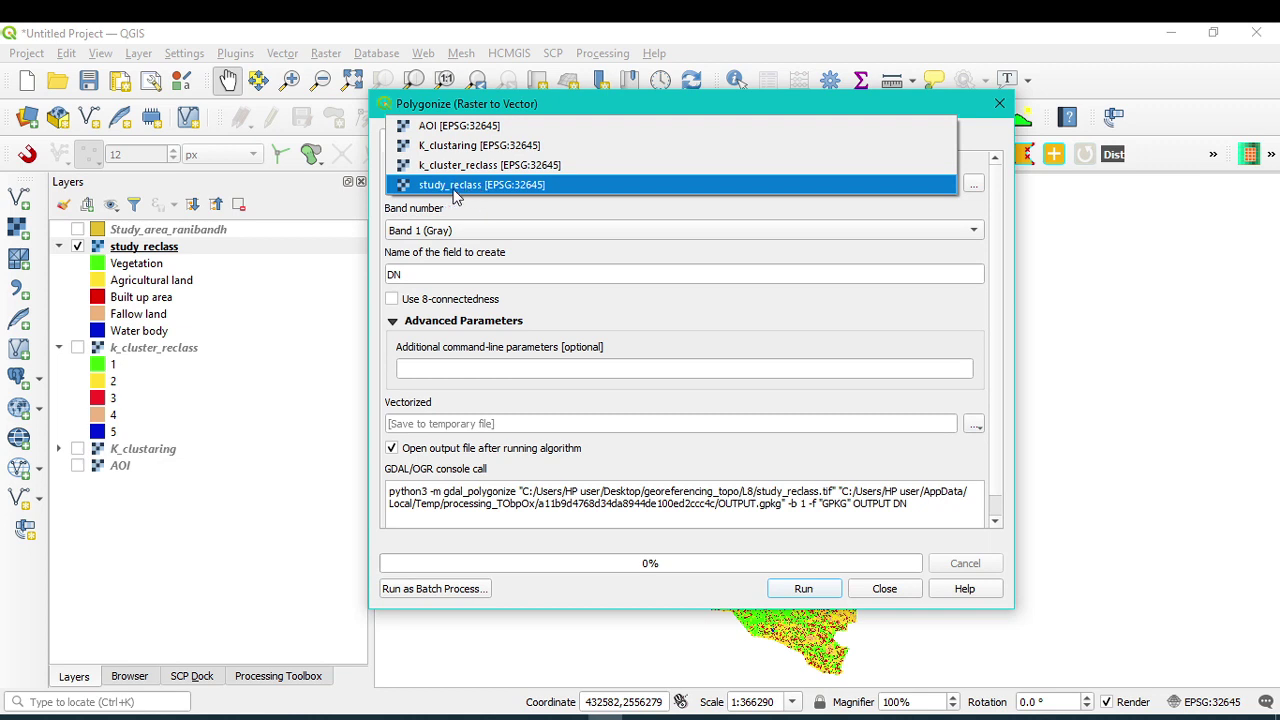
pyautogui.click(501, 192)
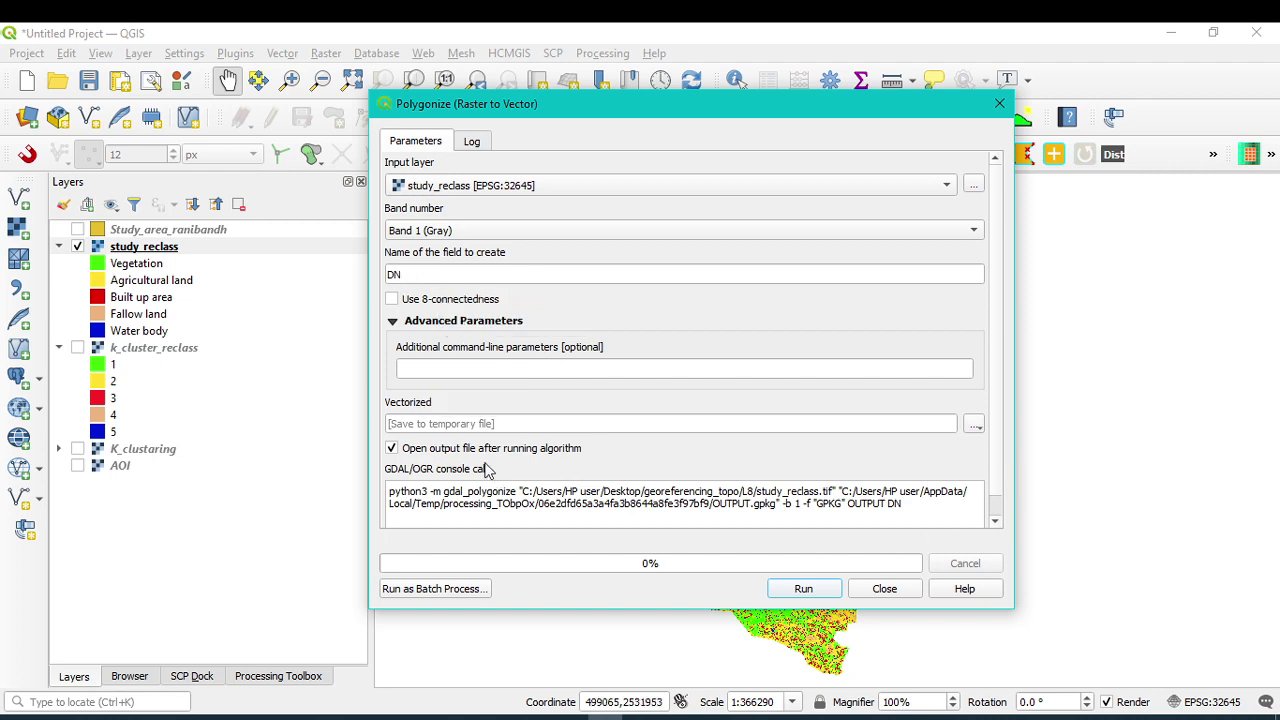
# - Save the vectorized output as shapefile study_R_V in the L8 folder, run the conversion and close the tool
pyautogui.click(974, 425)
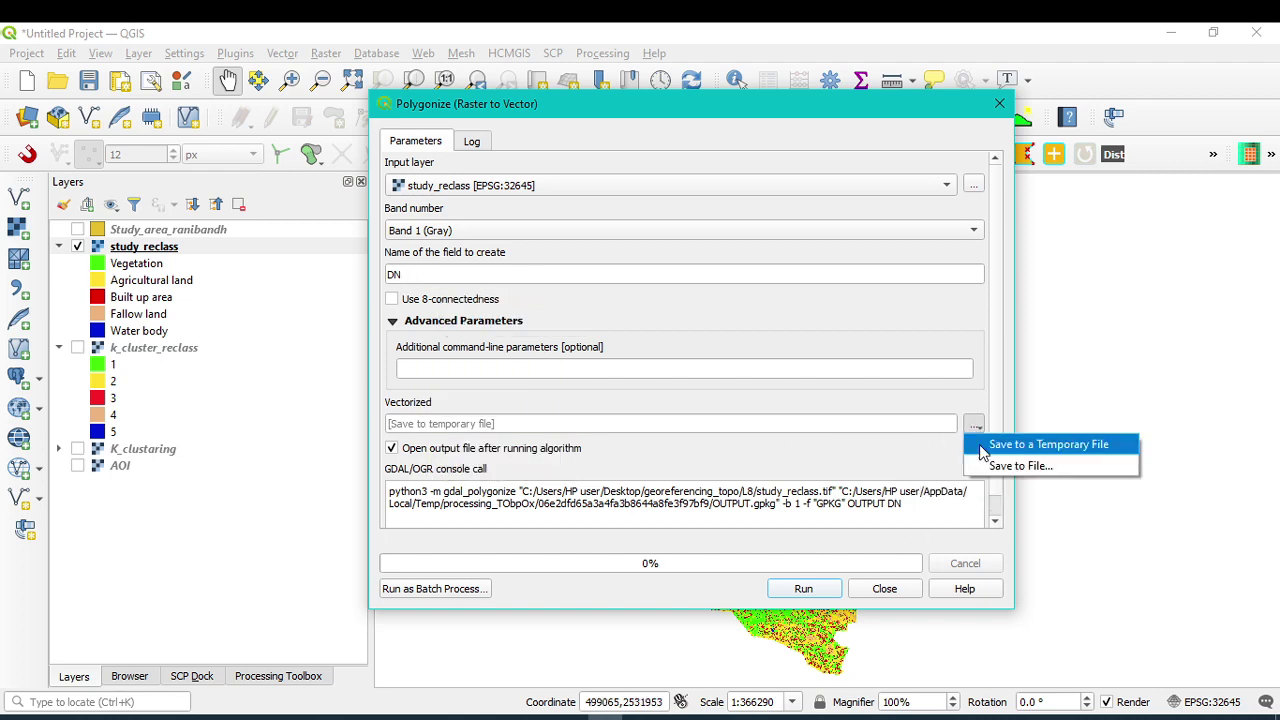
pyautogui.click(1000, 466)
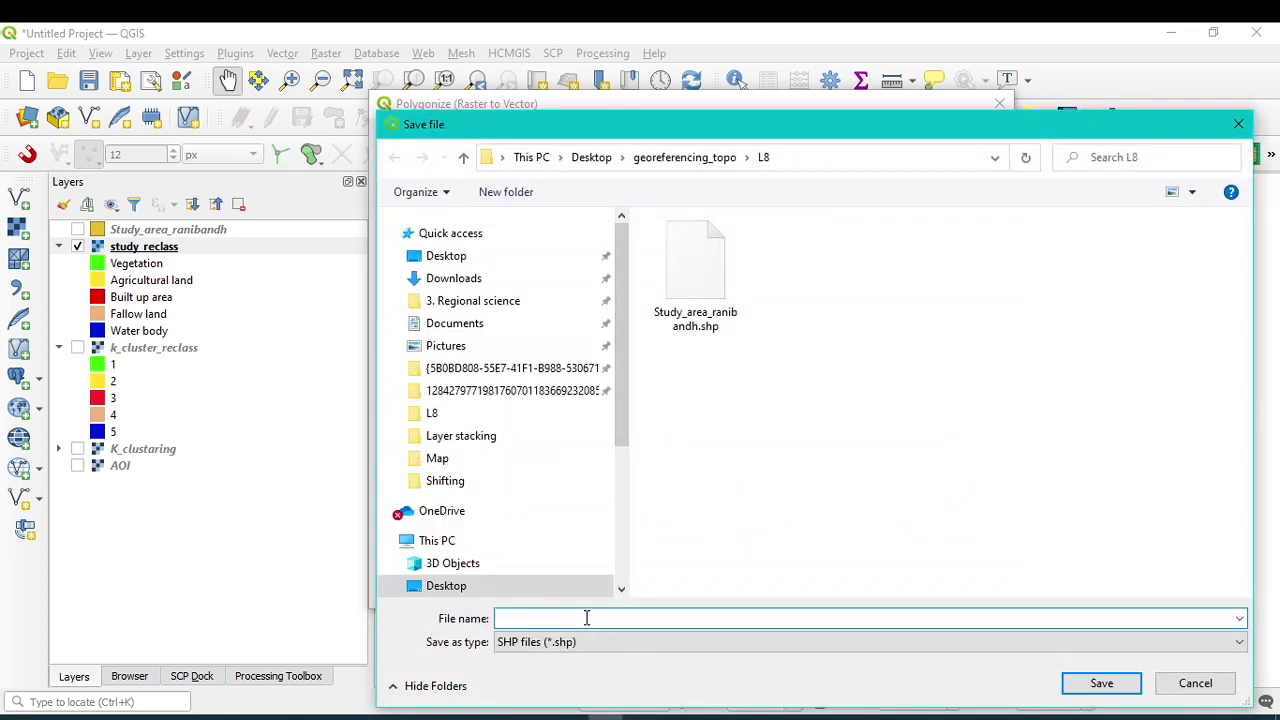
pyautogui.write('study')
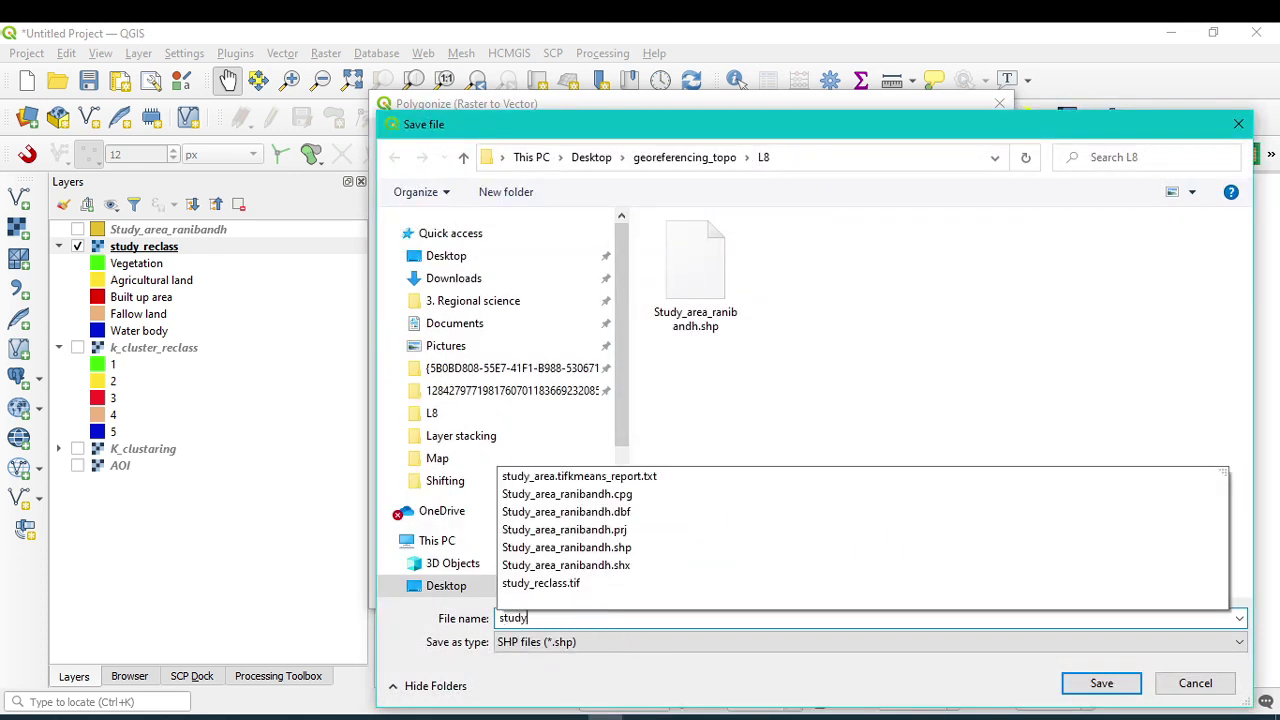
pyautogui.write('_R')
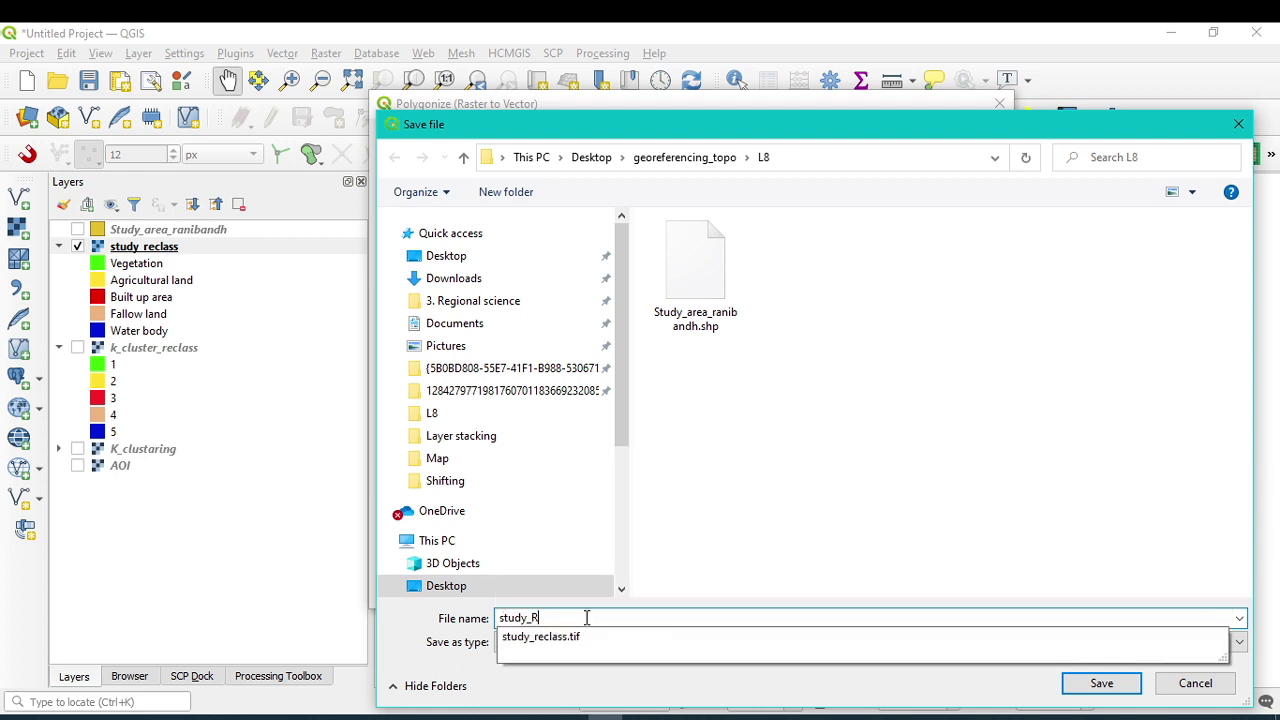
pyautogui.write('_V')
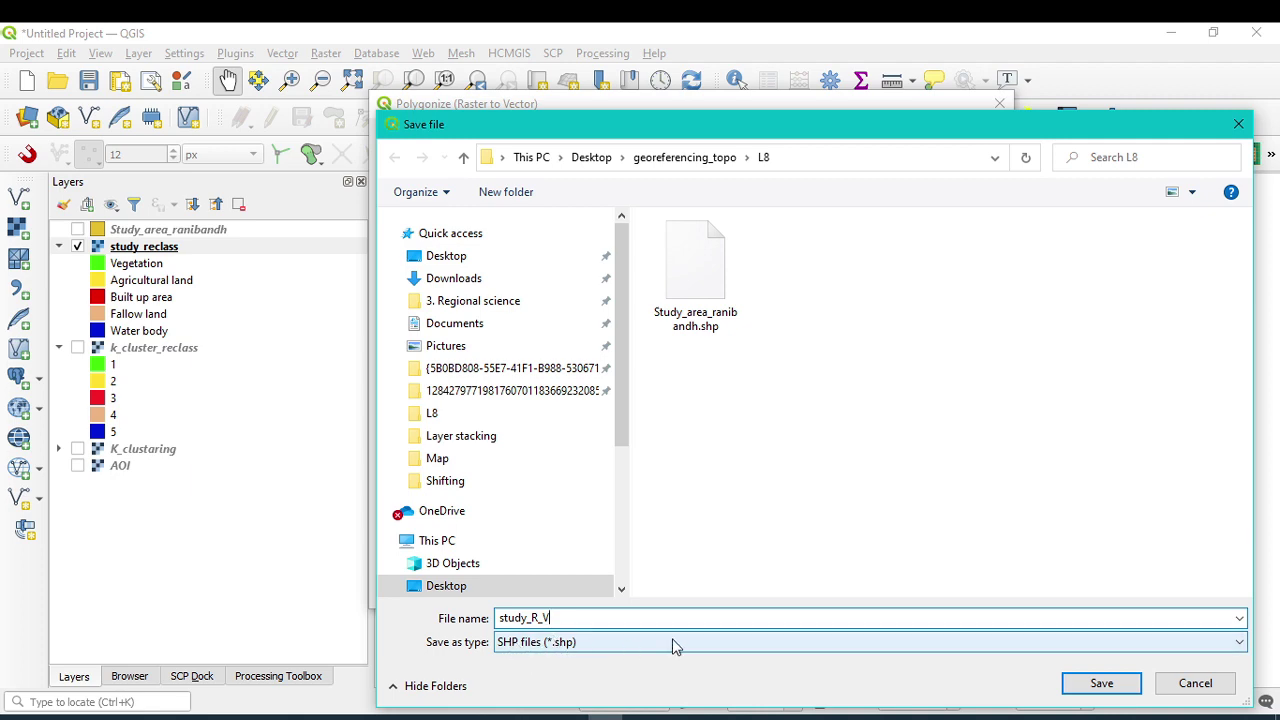
pyautogui.click(1100, 684)
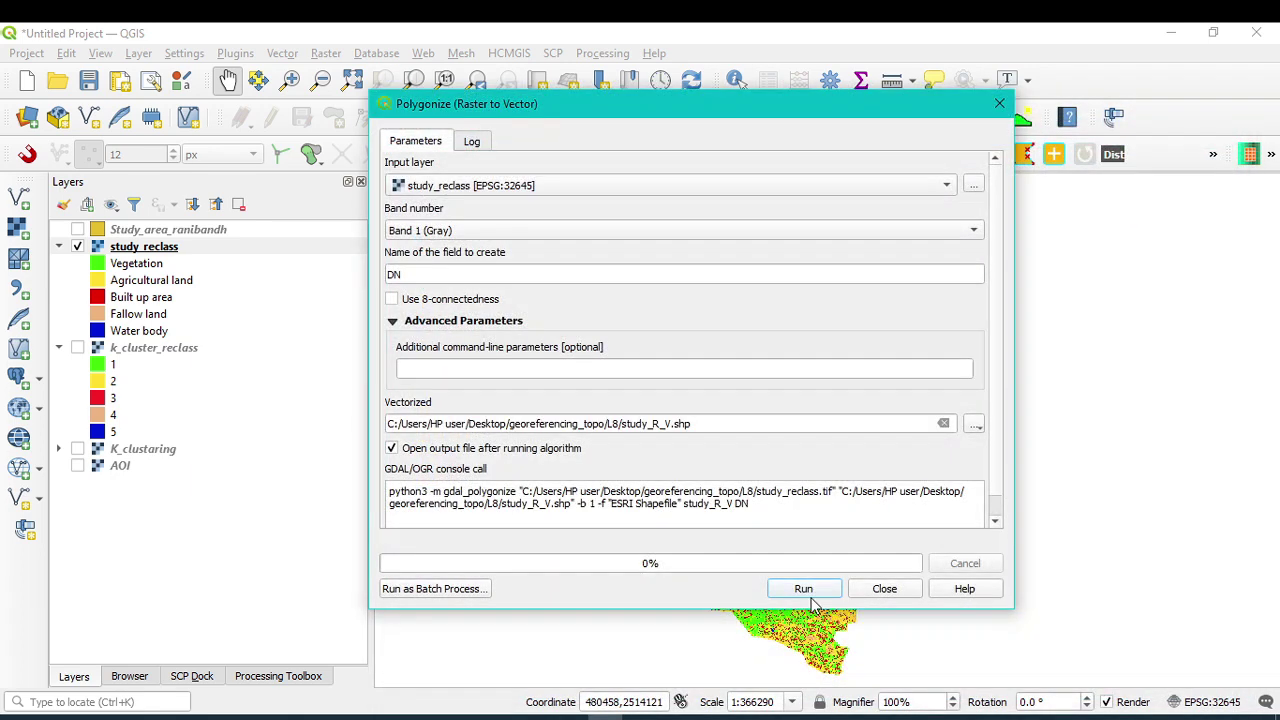
pyautogui.click(808, 590)
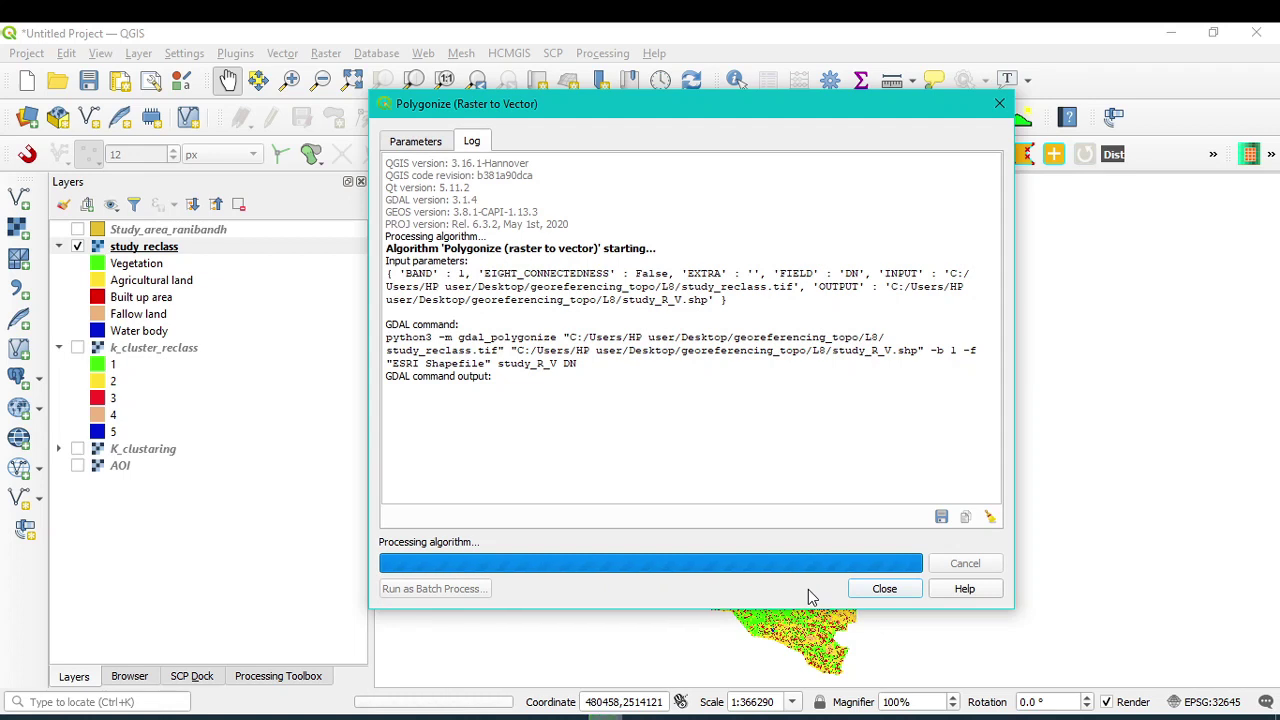
pyautogui.click(884, 590)
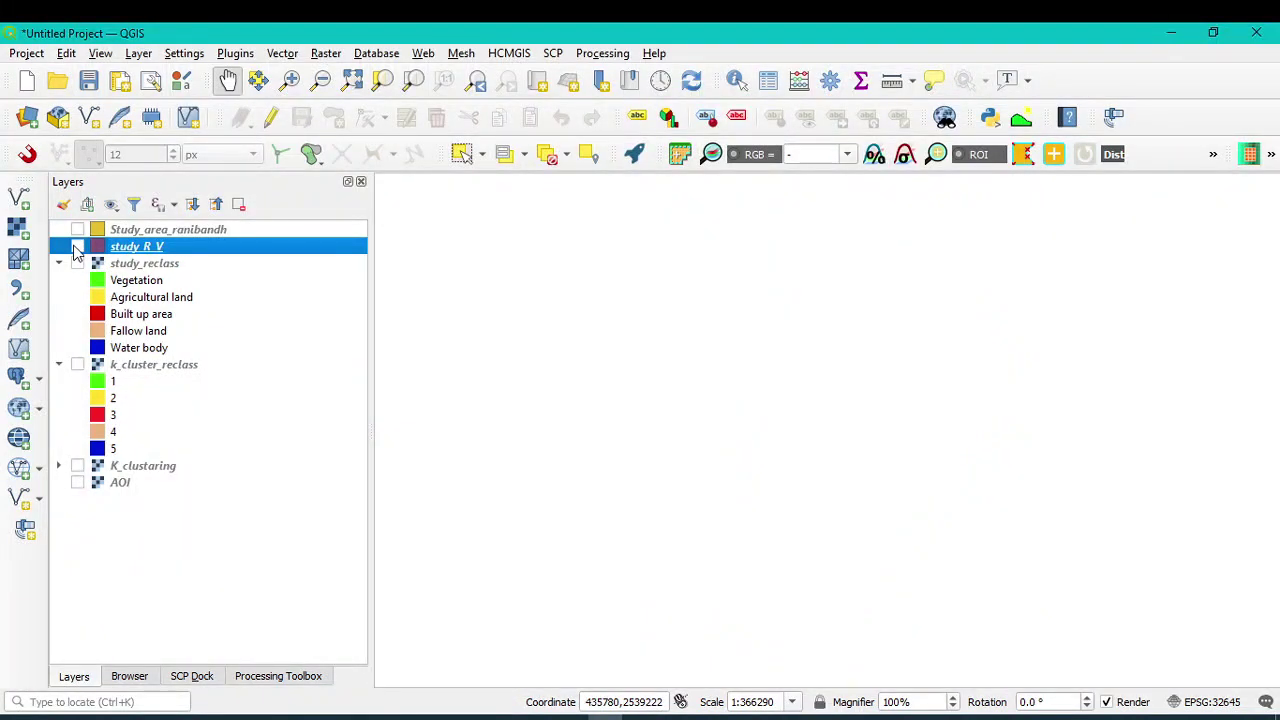
# - Show the study_R_V layer and classify its symbology as Categorized by the DN field with random colors
pyautogui.click(77, 246)
pyautogui.rightClick(128, 254)
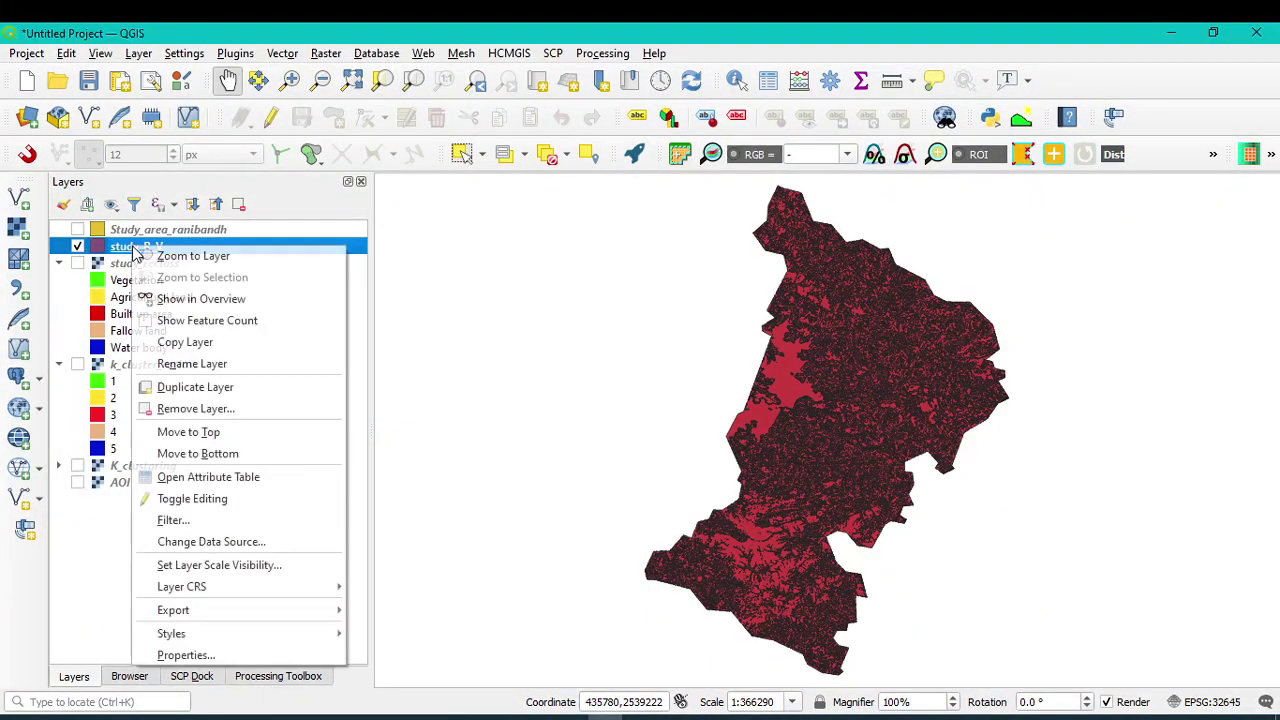
pyautogui.click(188, 657)
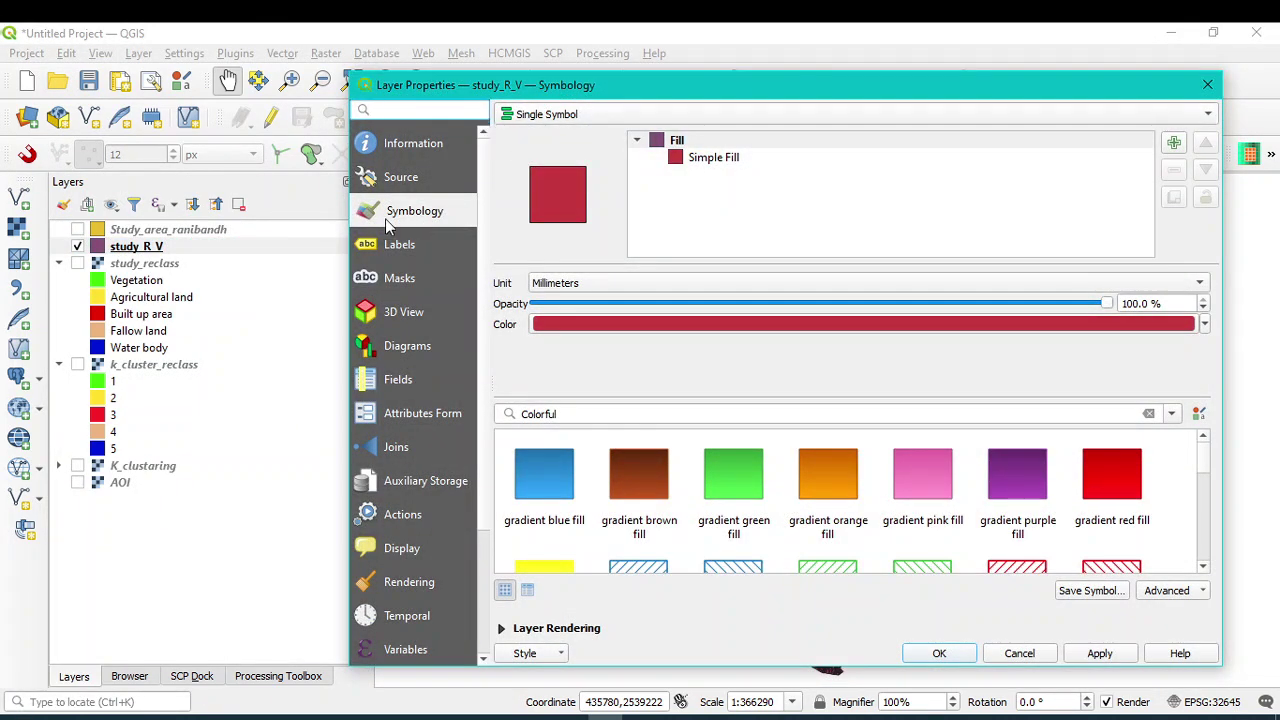
pyautogui.click(538, 114)
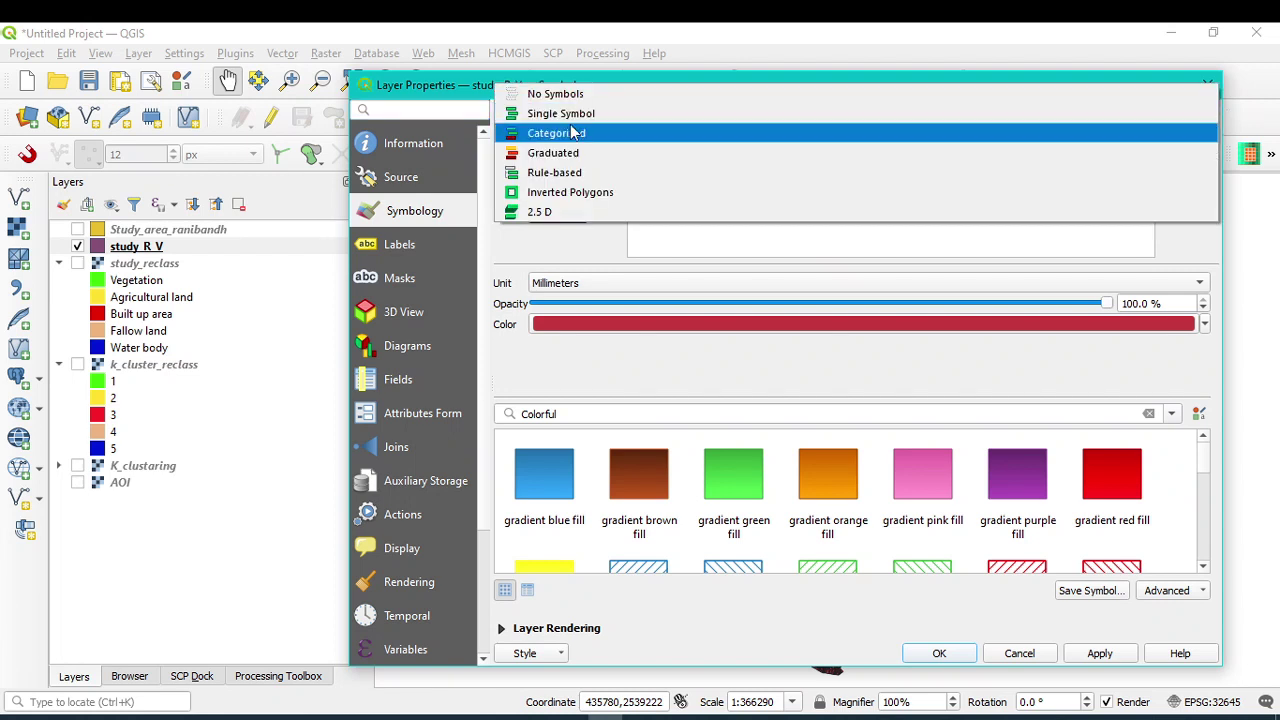
pyautogui.click(550, 134)
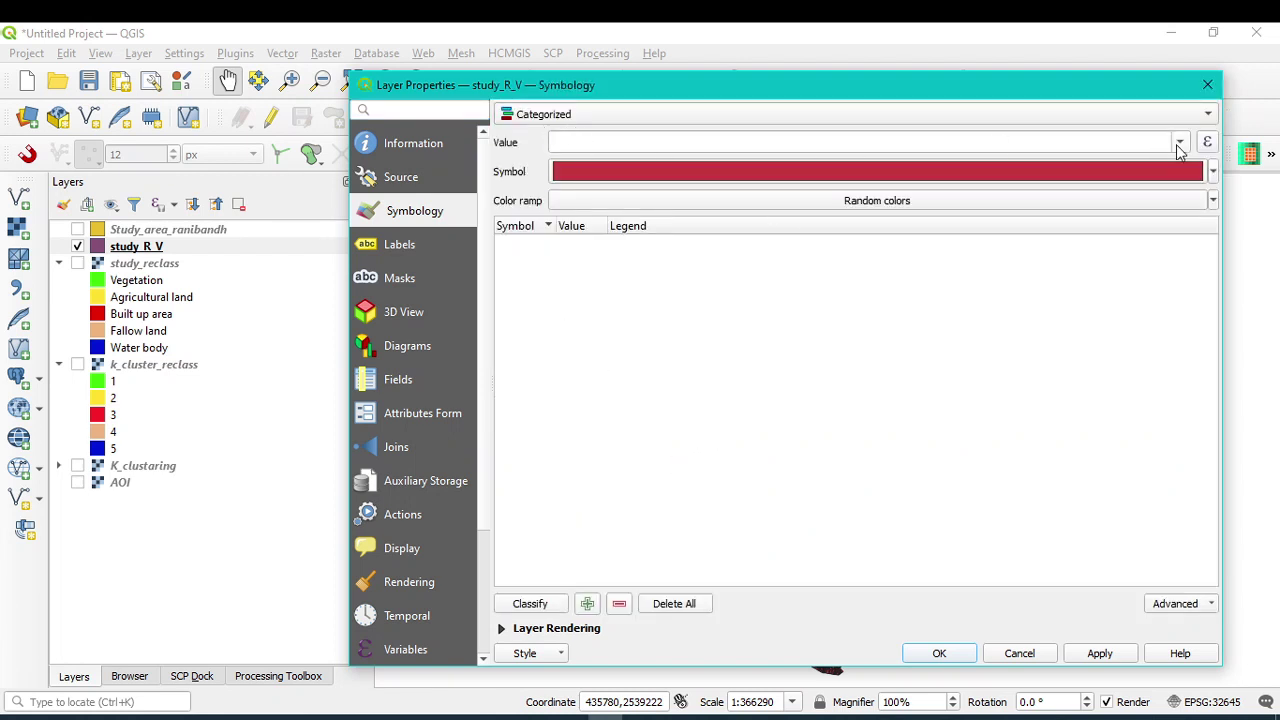
pyautogui.click(1180, 146)
pyautogui.click(598, 166)
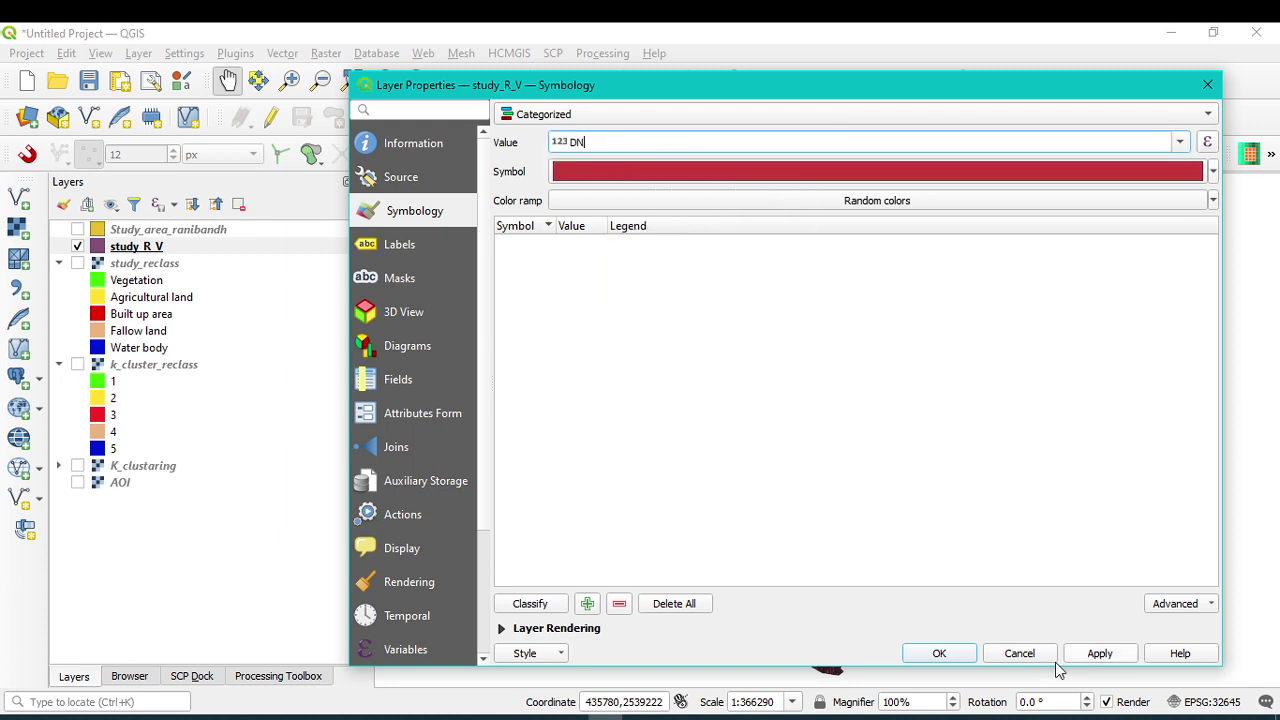
pyautogui.click(1099, 655)
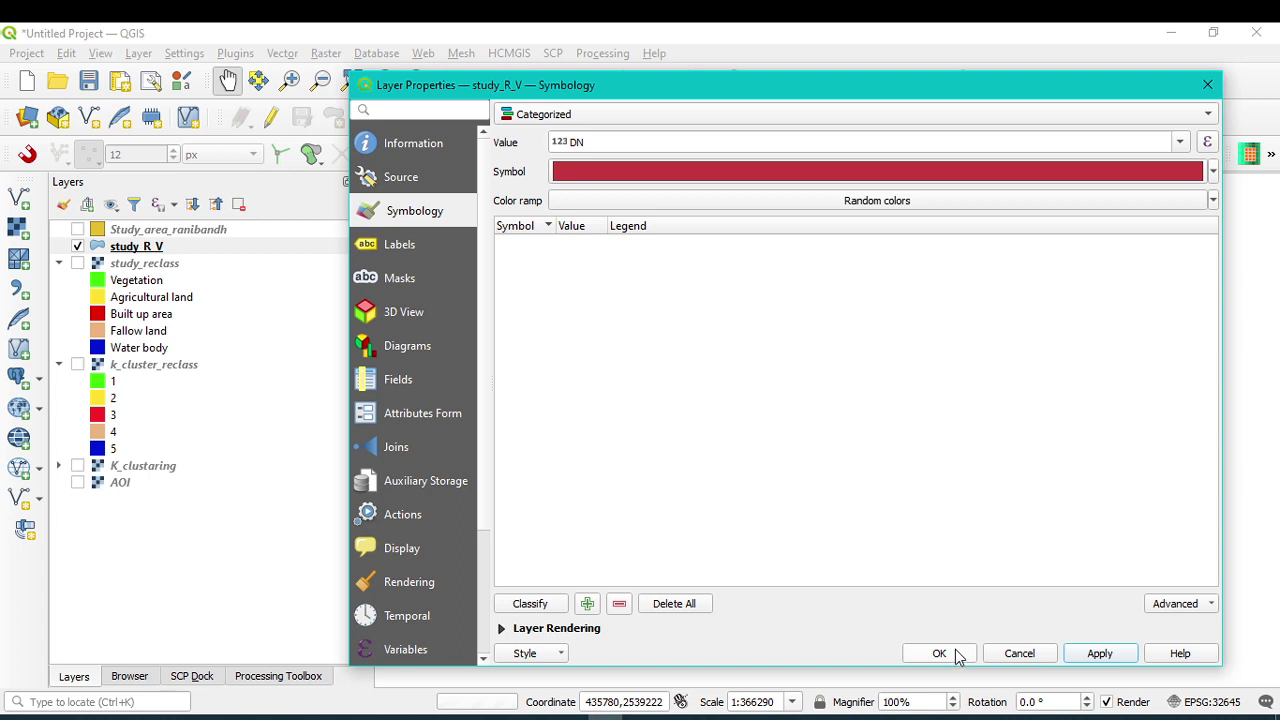
pyautogui.click(535, 605)
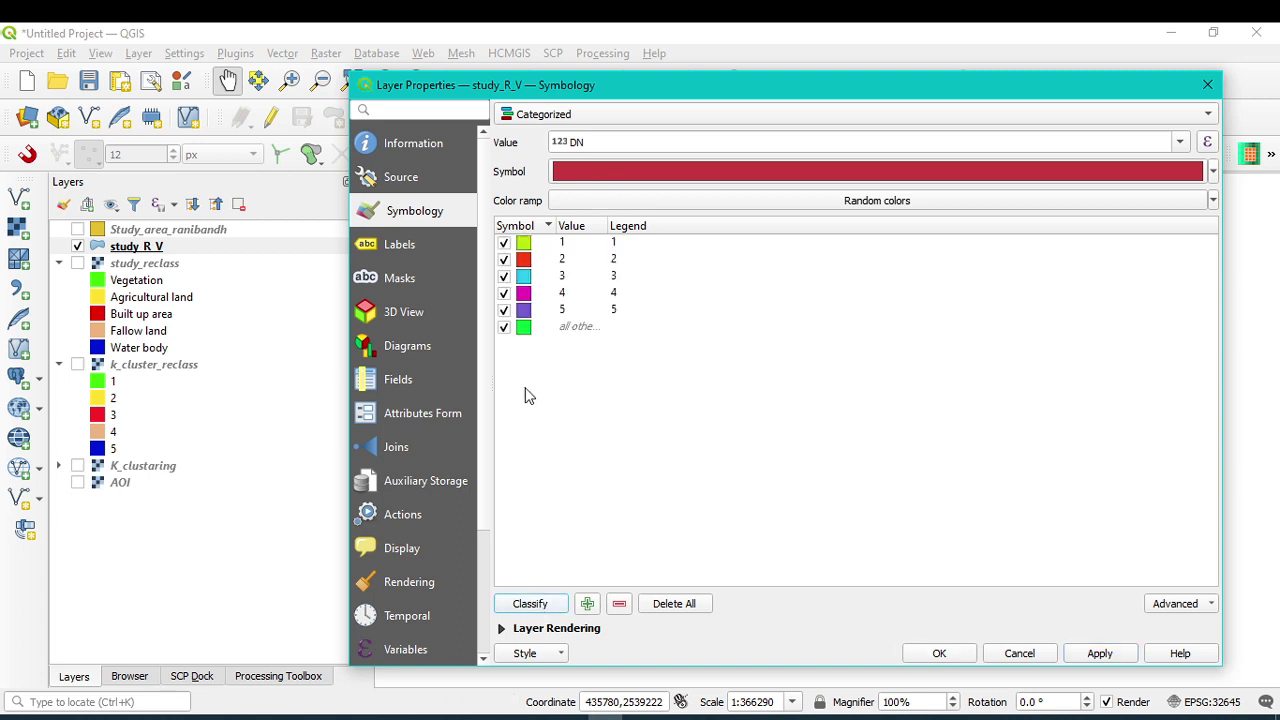
# - Remove the all other values category from study_R_V and apply the categorized symbology
pyautogui.click(576, 329)
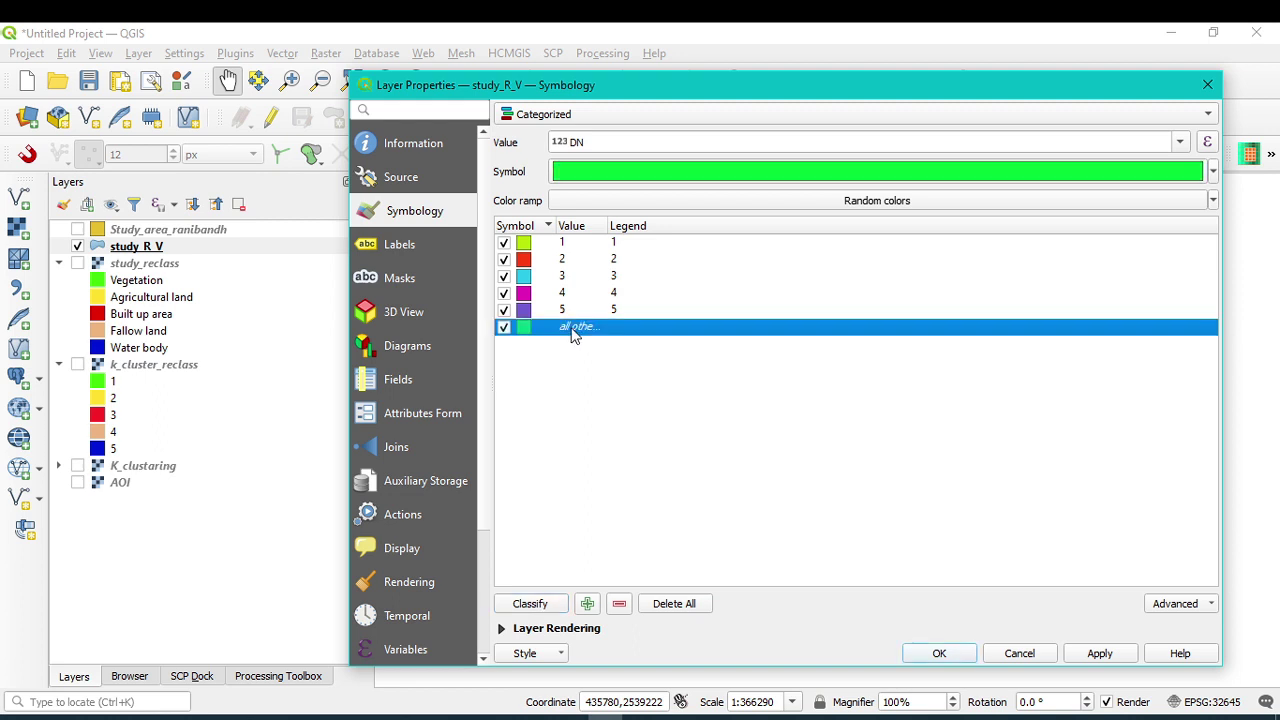
pyautogui.click(619, 604)
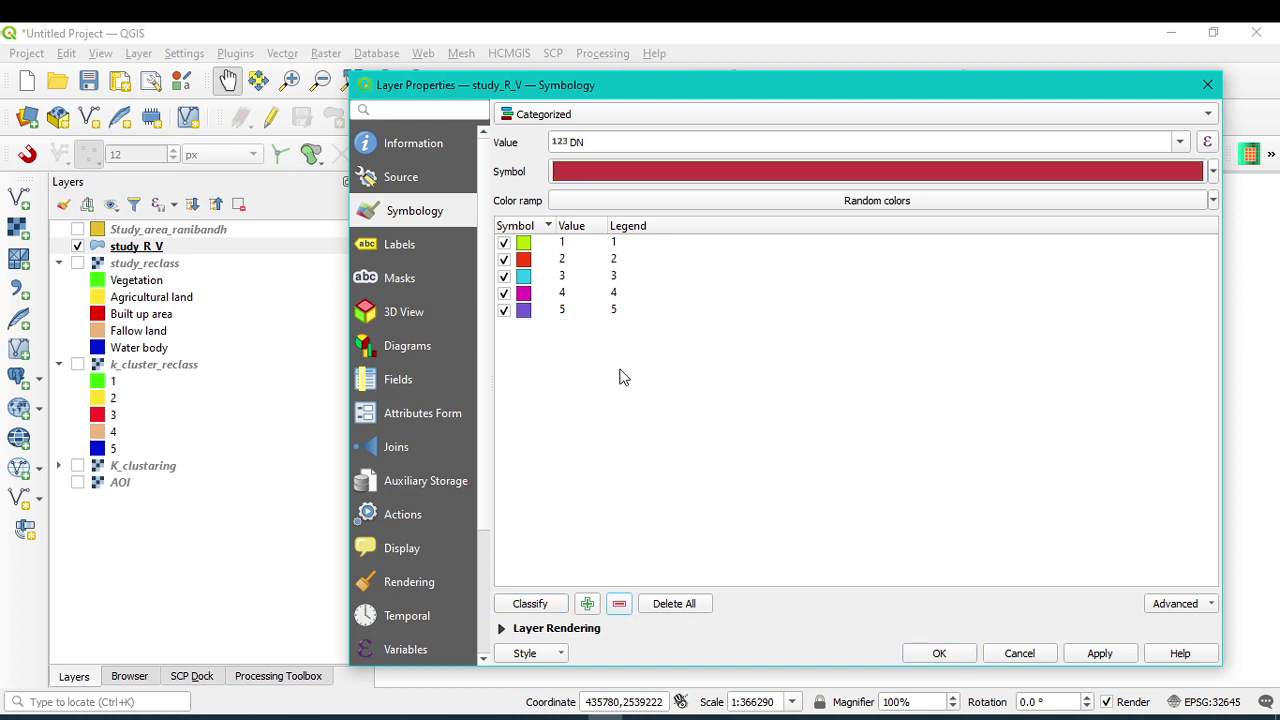
pyautogui.click(1100, 653)
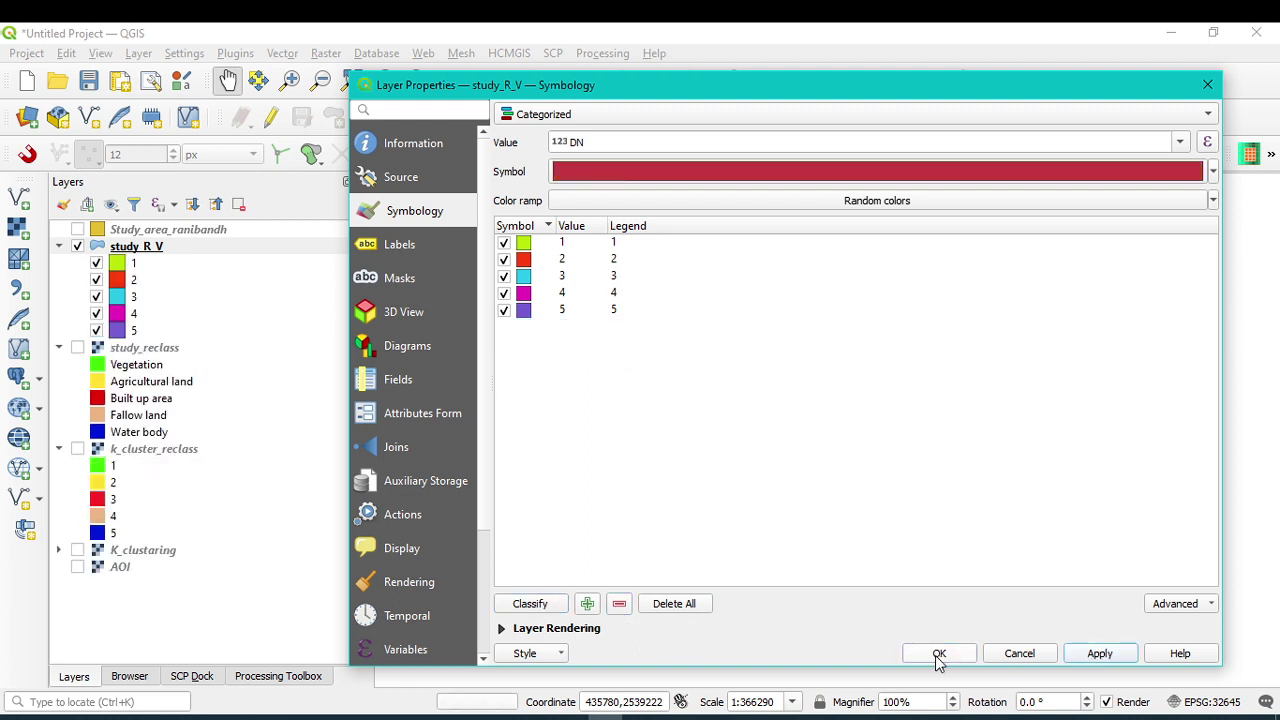
pyautogui.click(937, 653)
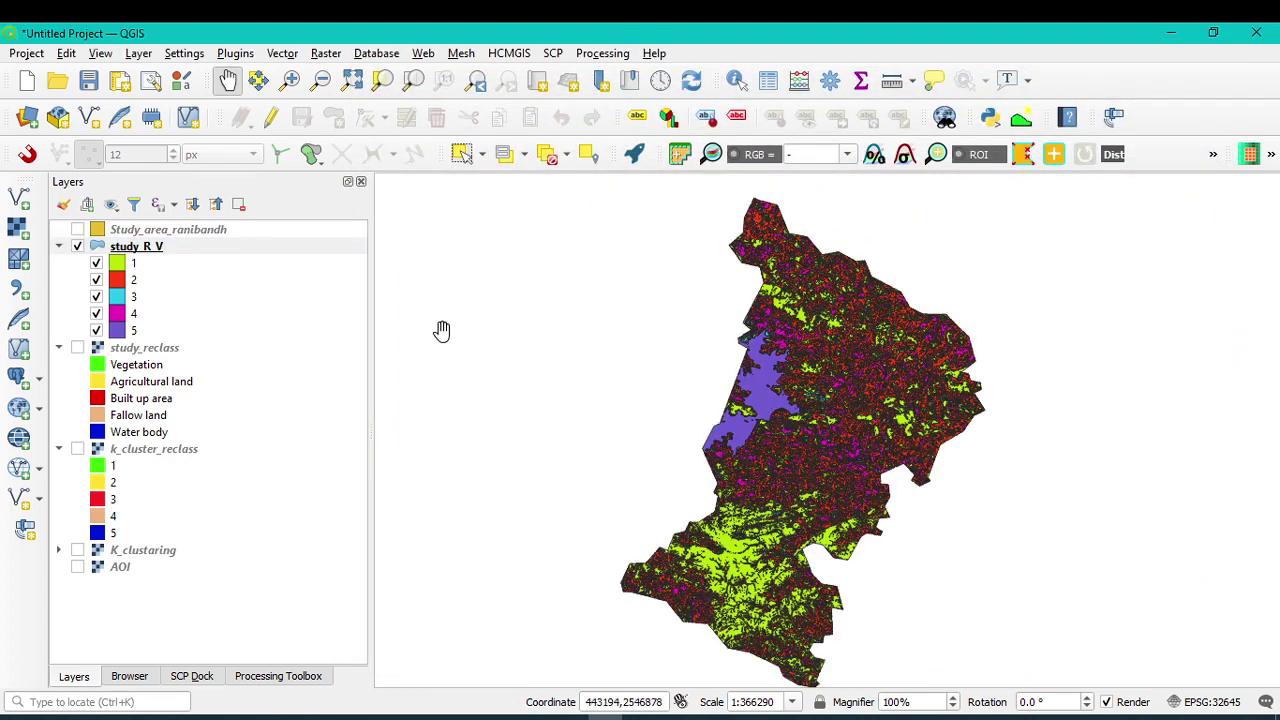
pyautogui.rightClick(150, 246)
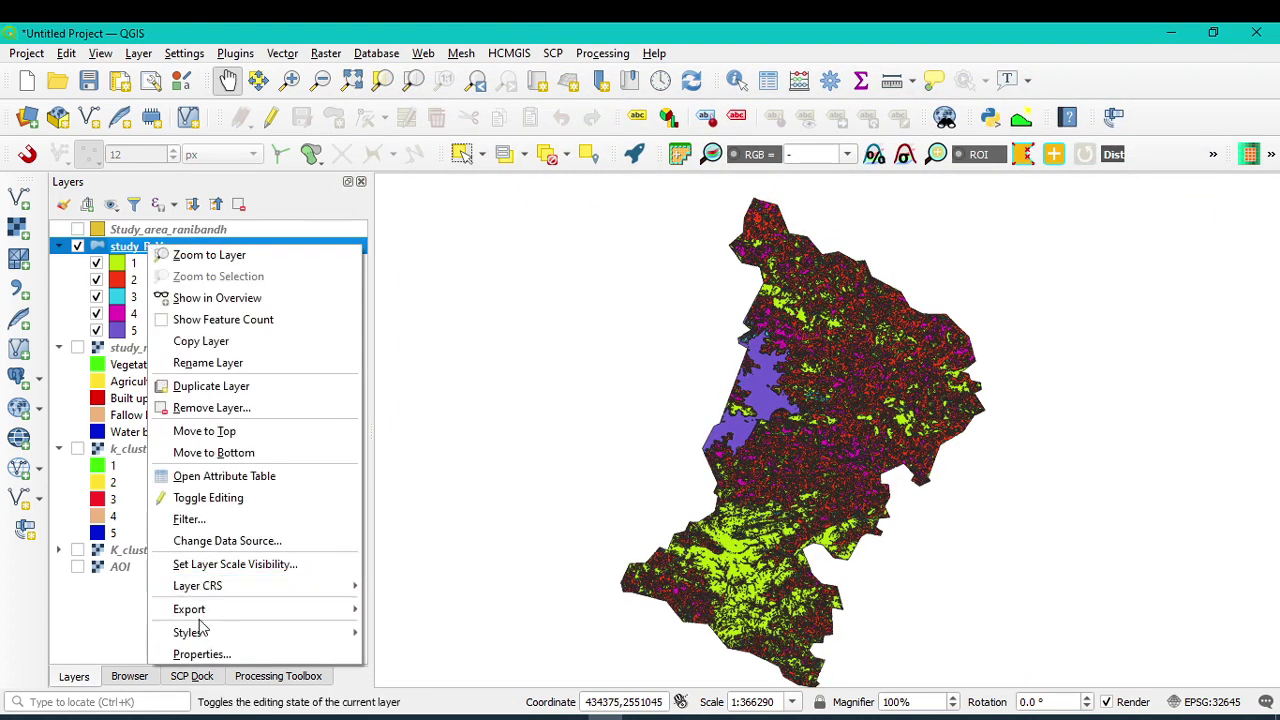
pyautogui.click(202, 654)
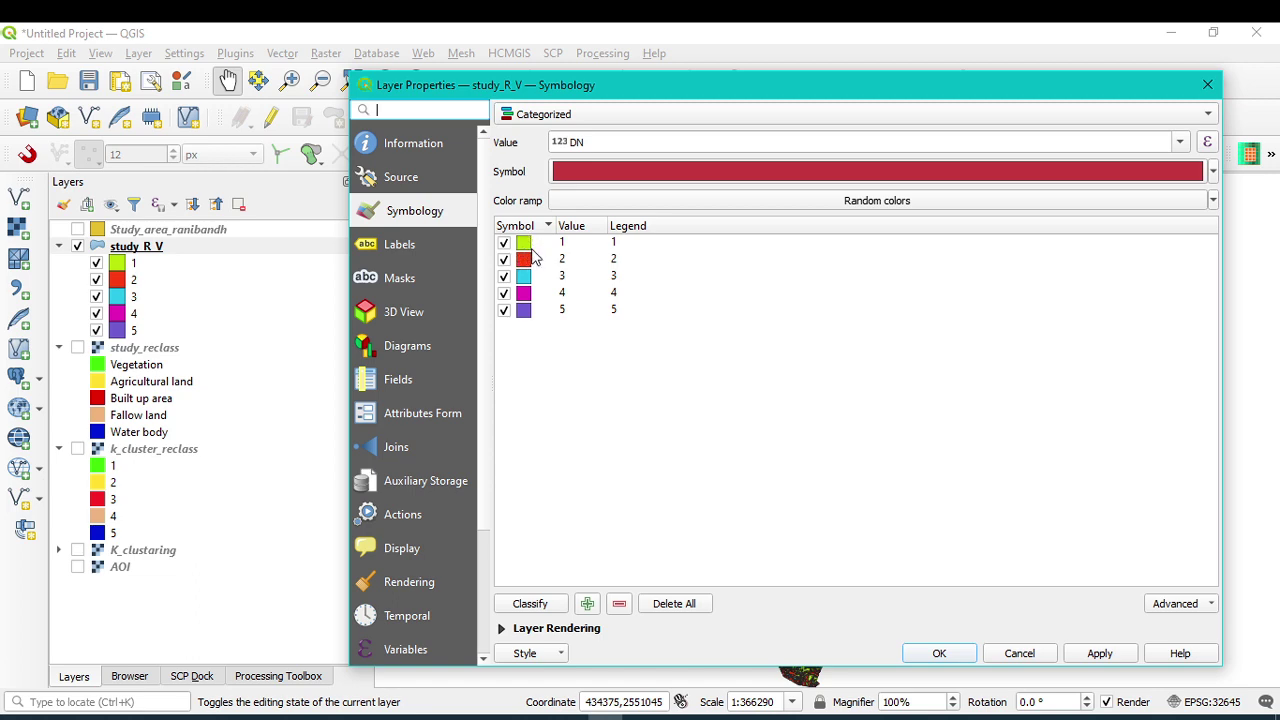
pyautogui.press('Return')
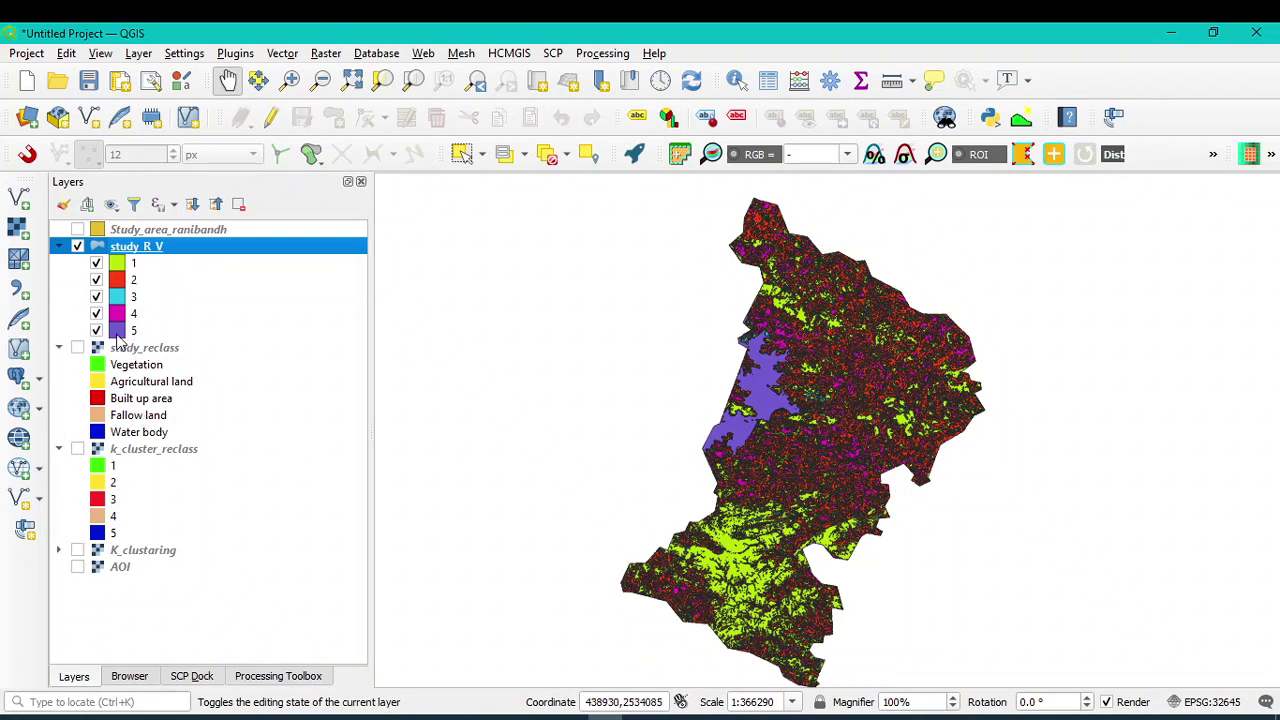
# - In study_R_V's symbology, give class 1 a recent bright green simple fill with a transparent stroke
pyautogui.rightClick(160, 248)
pyautogui.click(200, 650)
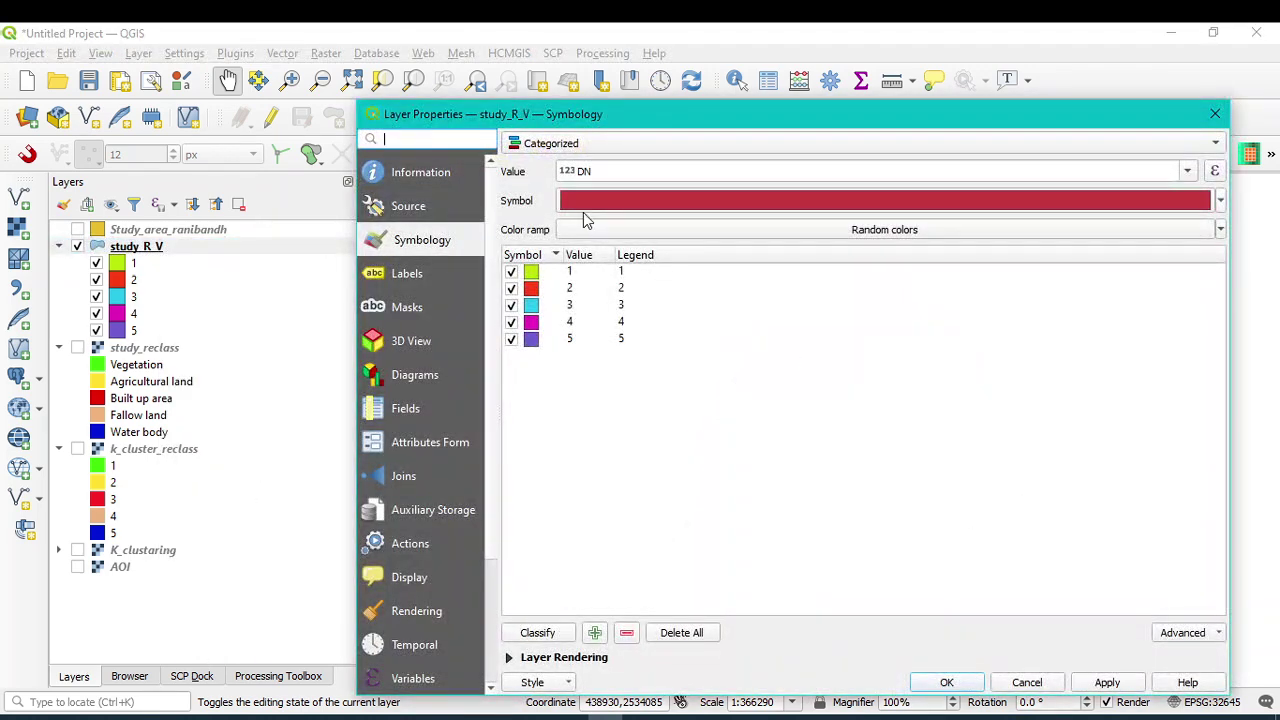
pyautogui.doubleClick(530, 276)
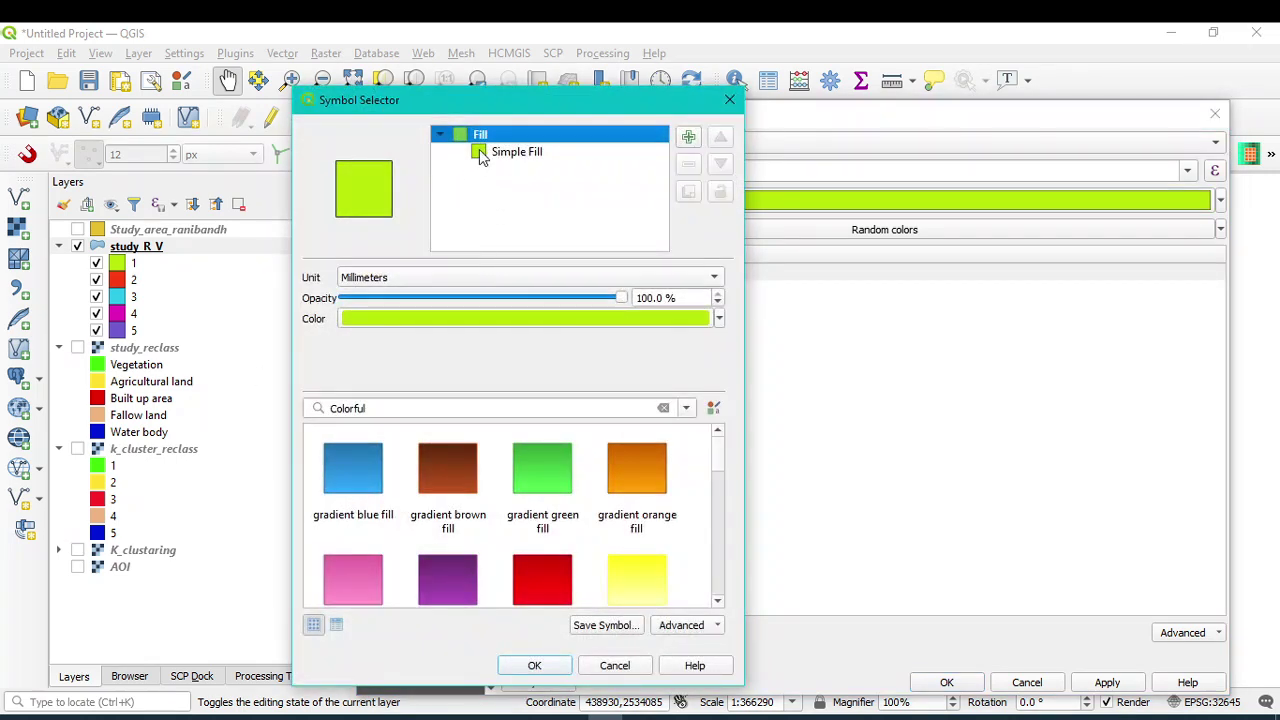
pyautogui.click(500, 151)
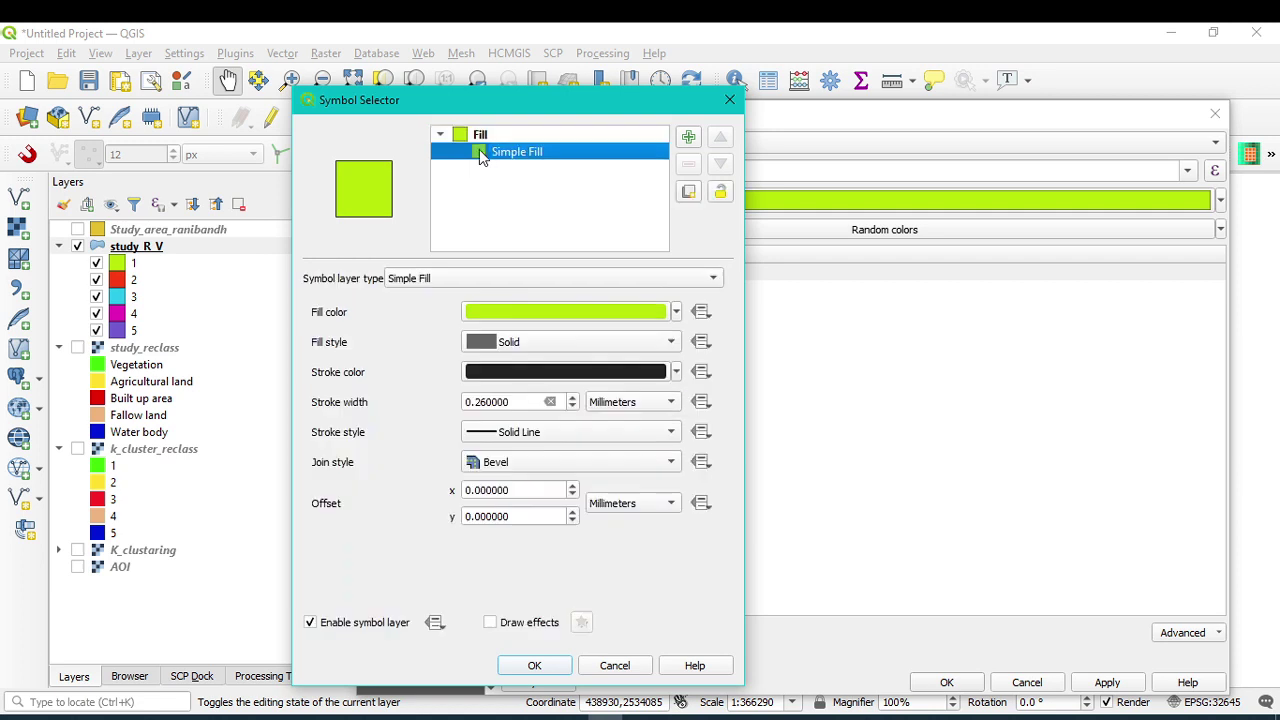
pyautogui.click(677, 312)
pyautogui.click(526, 580)
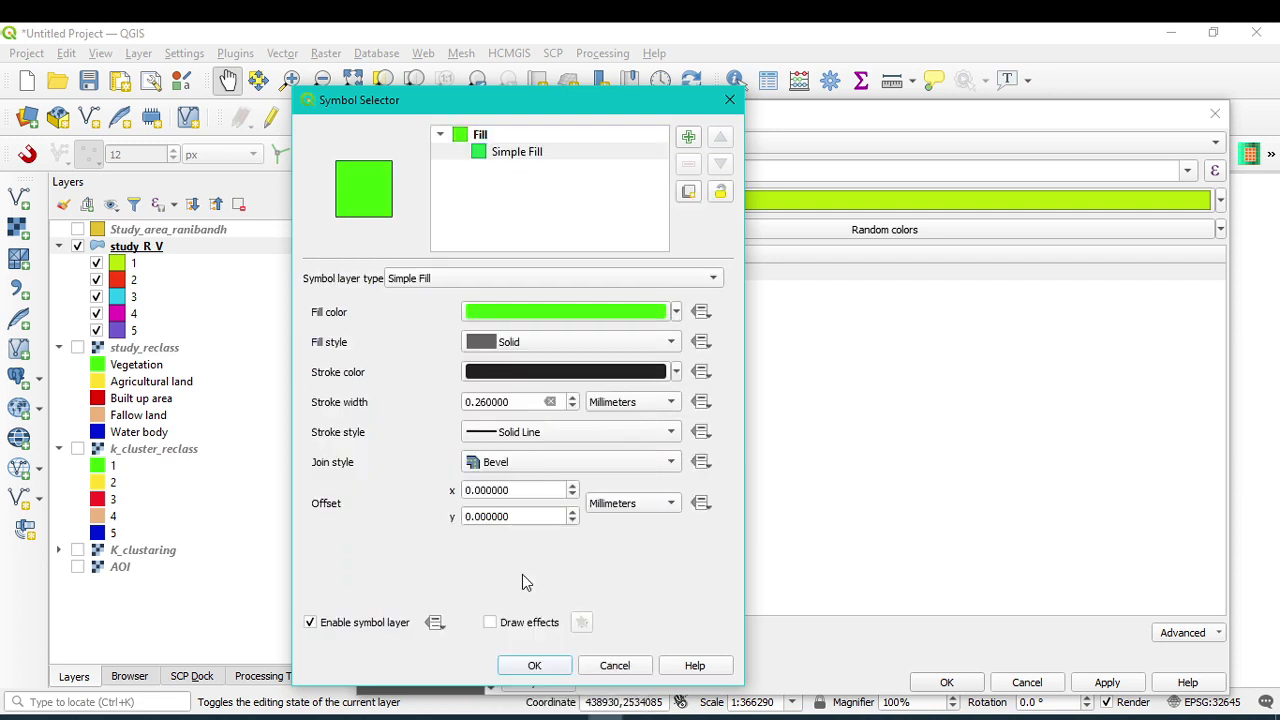
pyautogui.click(676, 372)
pyautogui.click(491, 326)
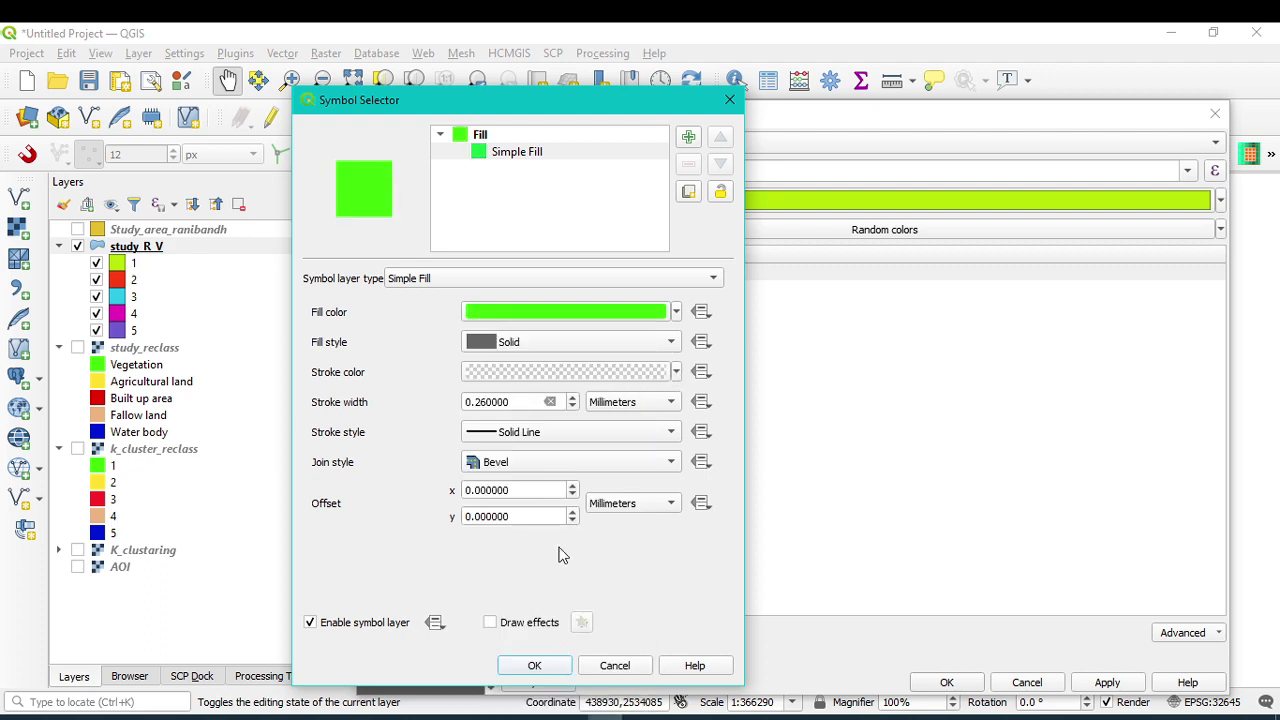
pyautogui.click(563, 672)
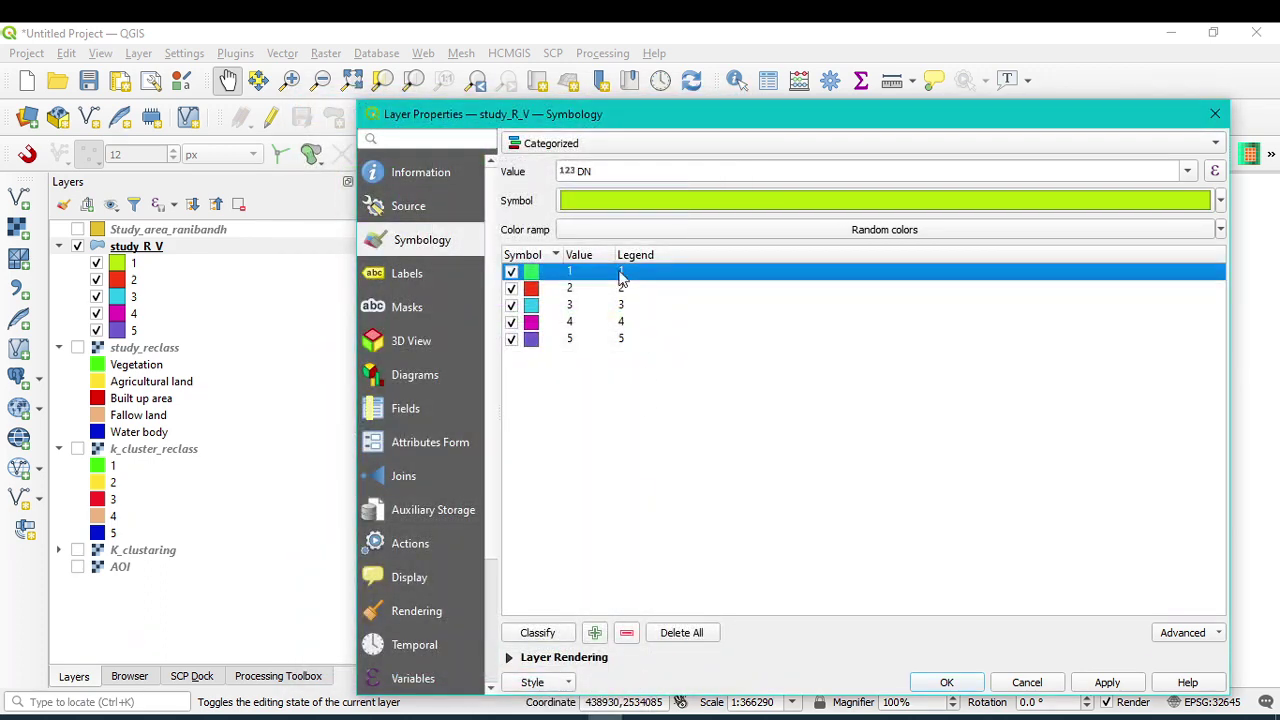
# - Give class 2 a recent yellow simple fill with a transparent stroke
pyautogui.doubleClick(533, 290)
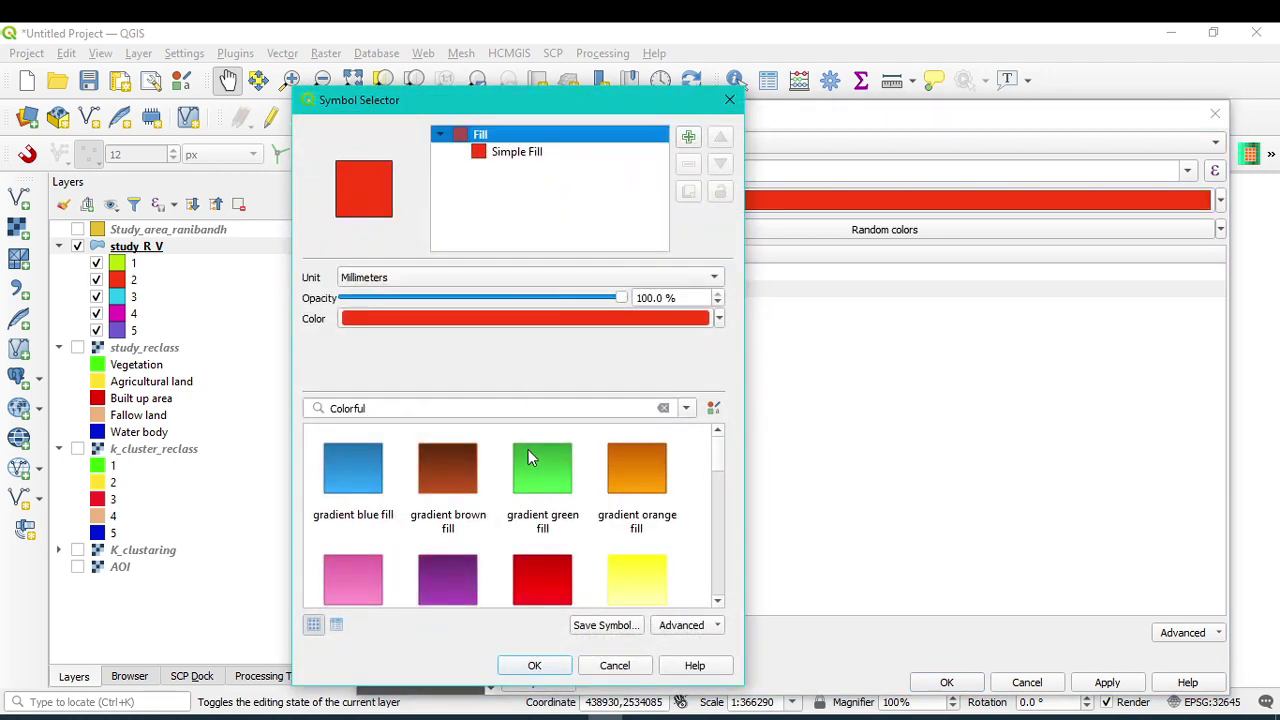
pyautogui.scroll(-1, 504, 425)
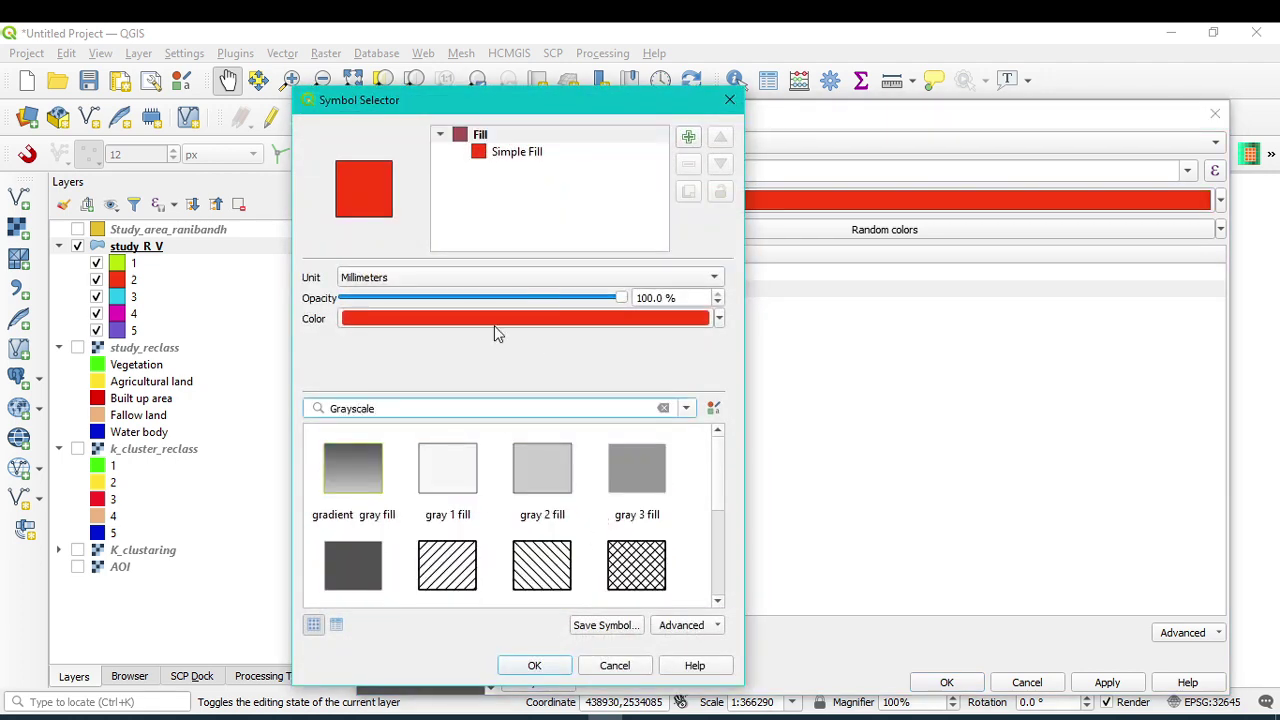
pyautogui.click(512, 153)
pyautogui.click(676, 313)
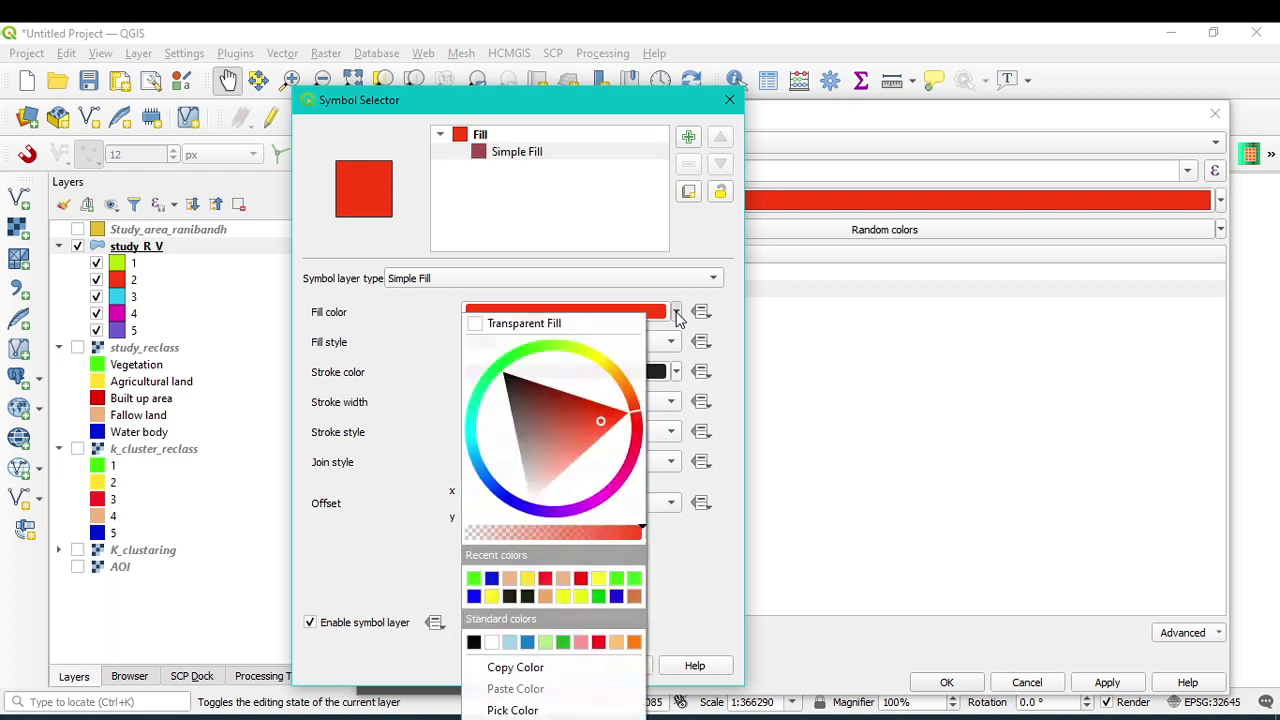
pyautogui.click(598, 578)
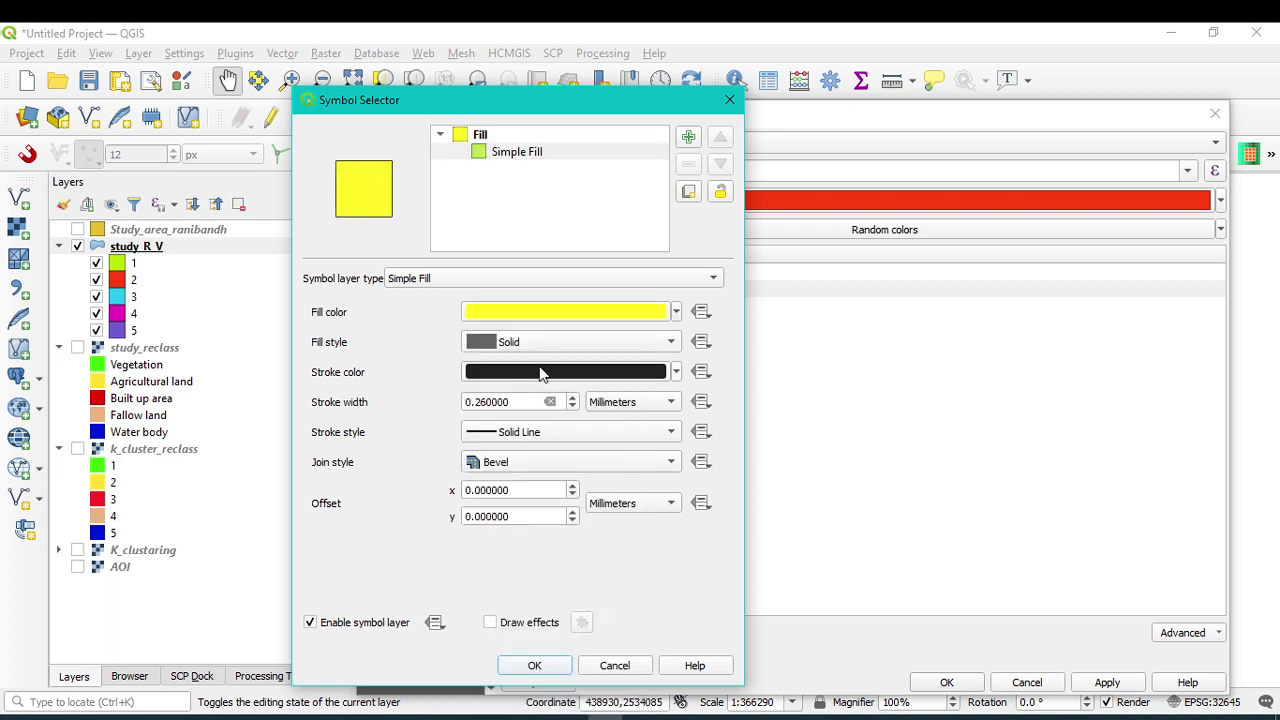
pyautogui.click(676, 372)
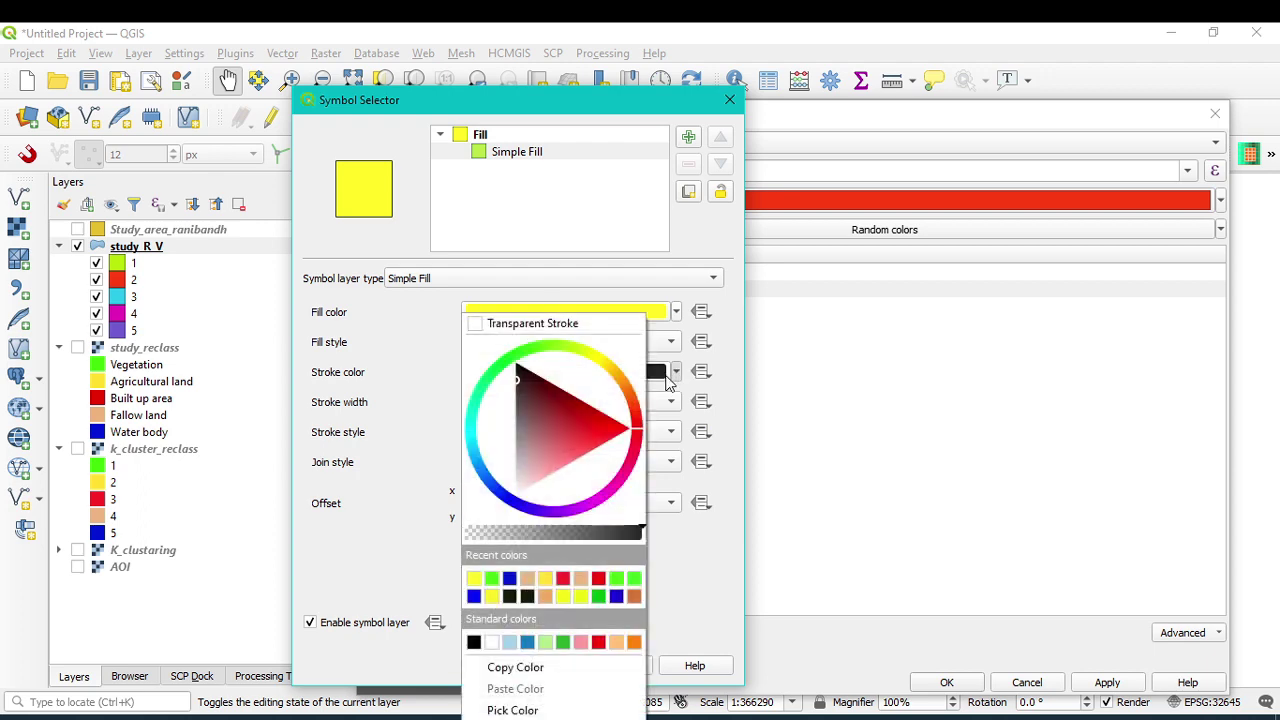
pyautogui.click(474, 322)
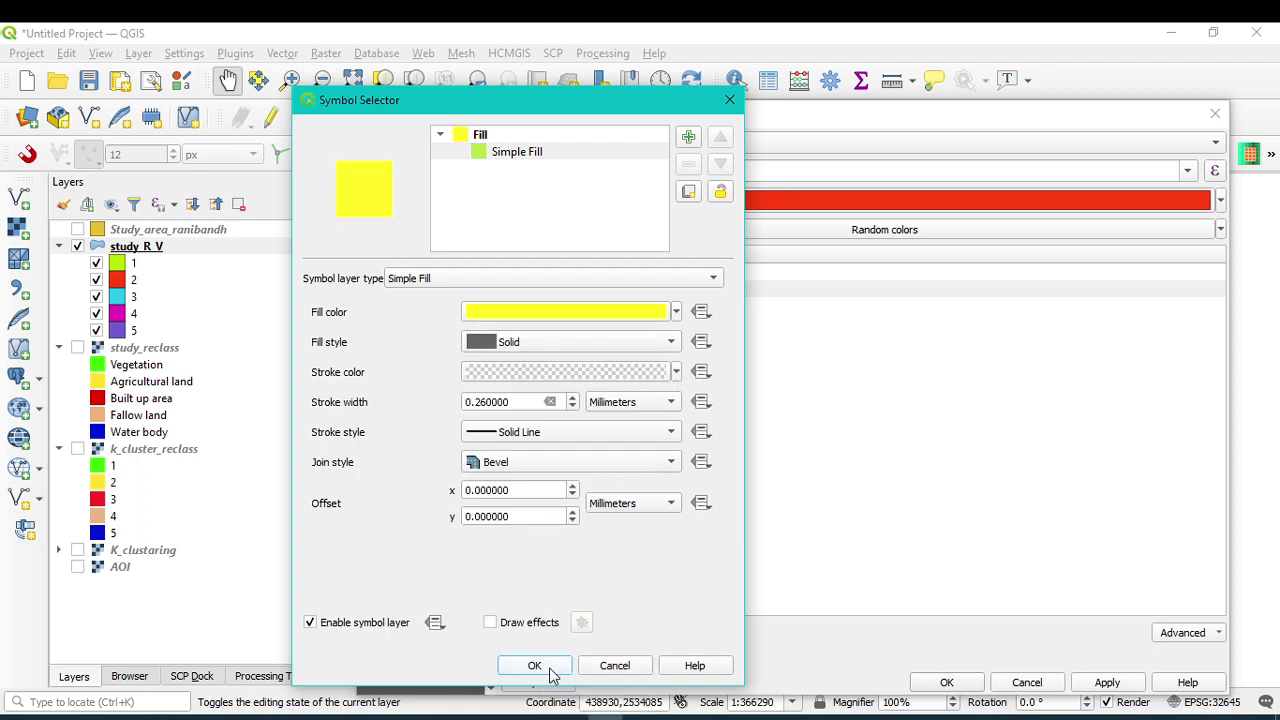
pyautogui.click(534, 665)
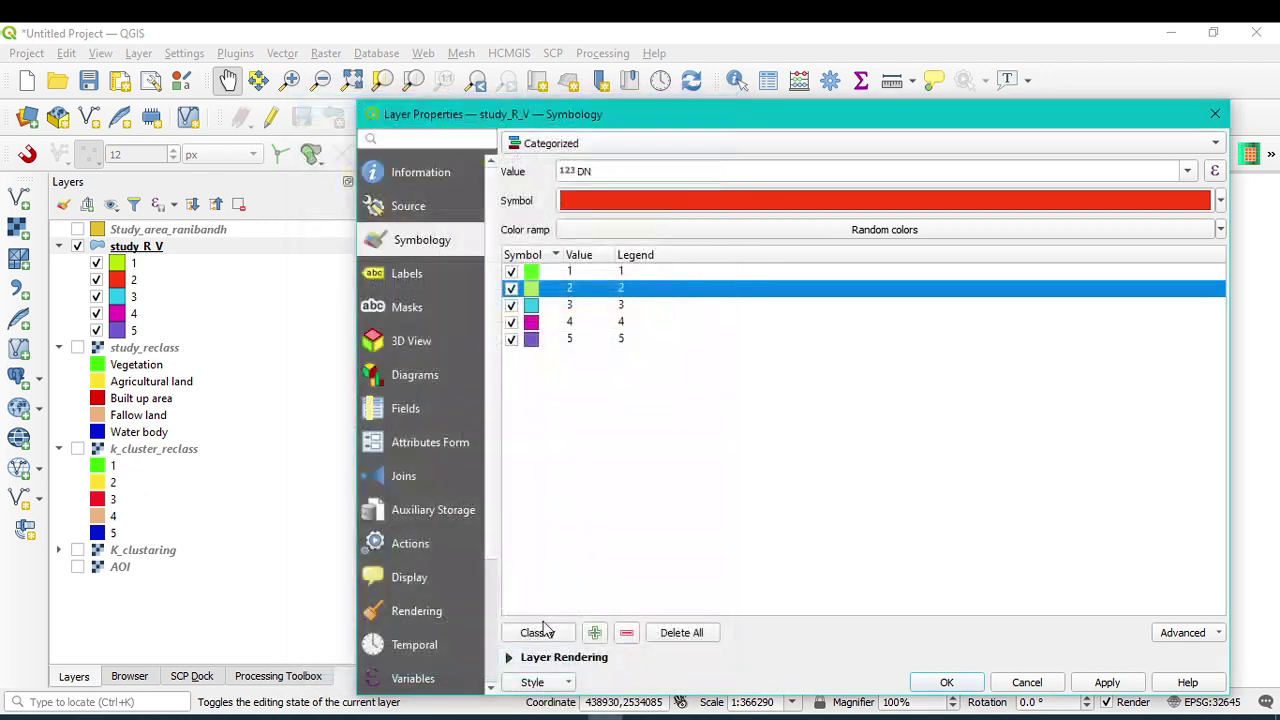
# - Give class 3 a recent red simple fill with a transparent stroke
pyautogui.doubleClick(531, 305)
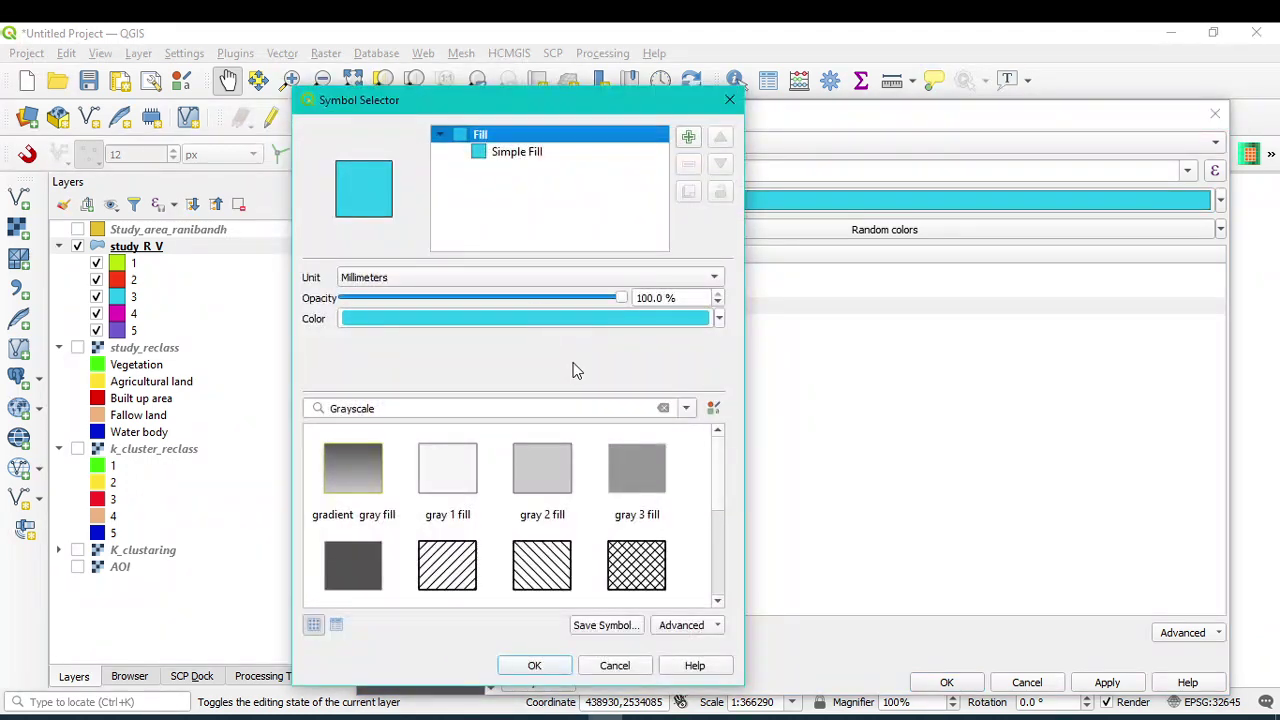
pyautogui.click(519, 158)
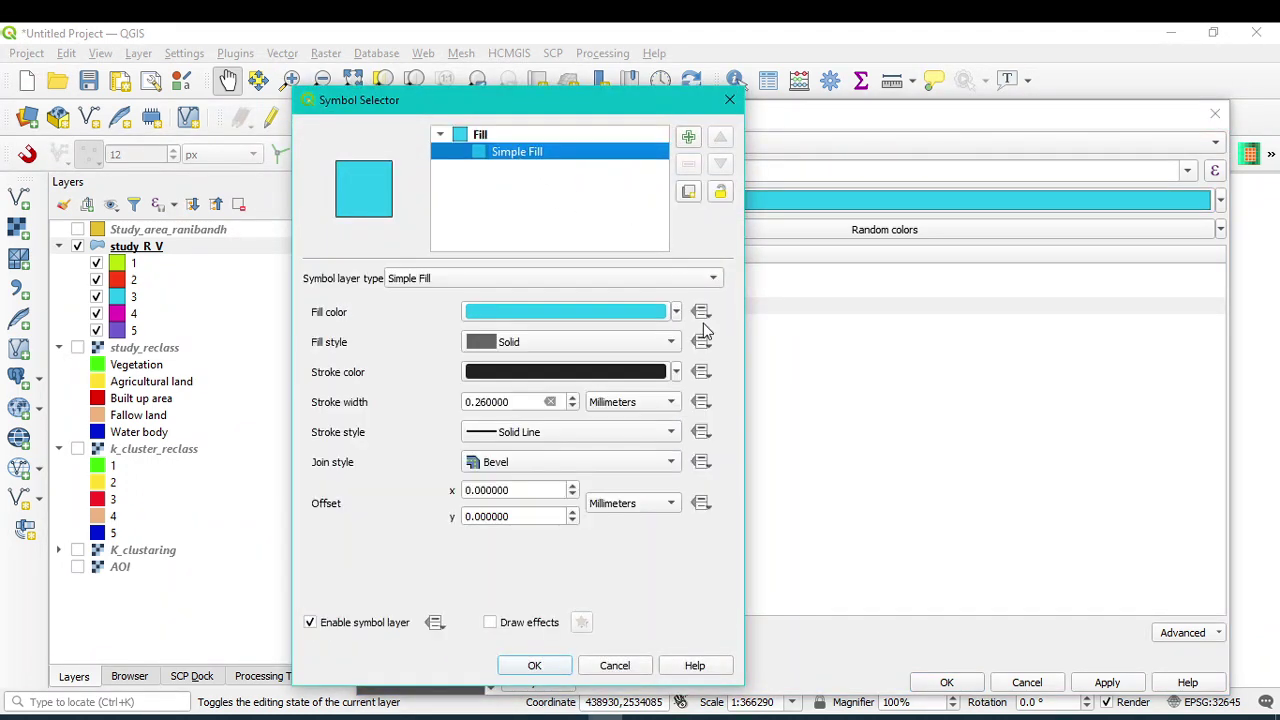
pyautogui.click(676, 313)
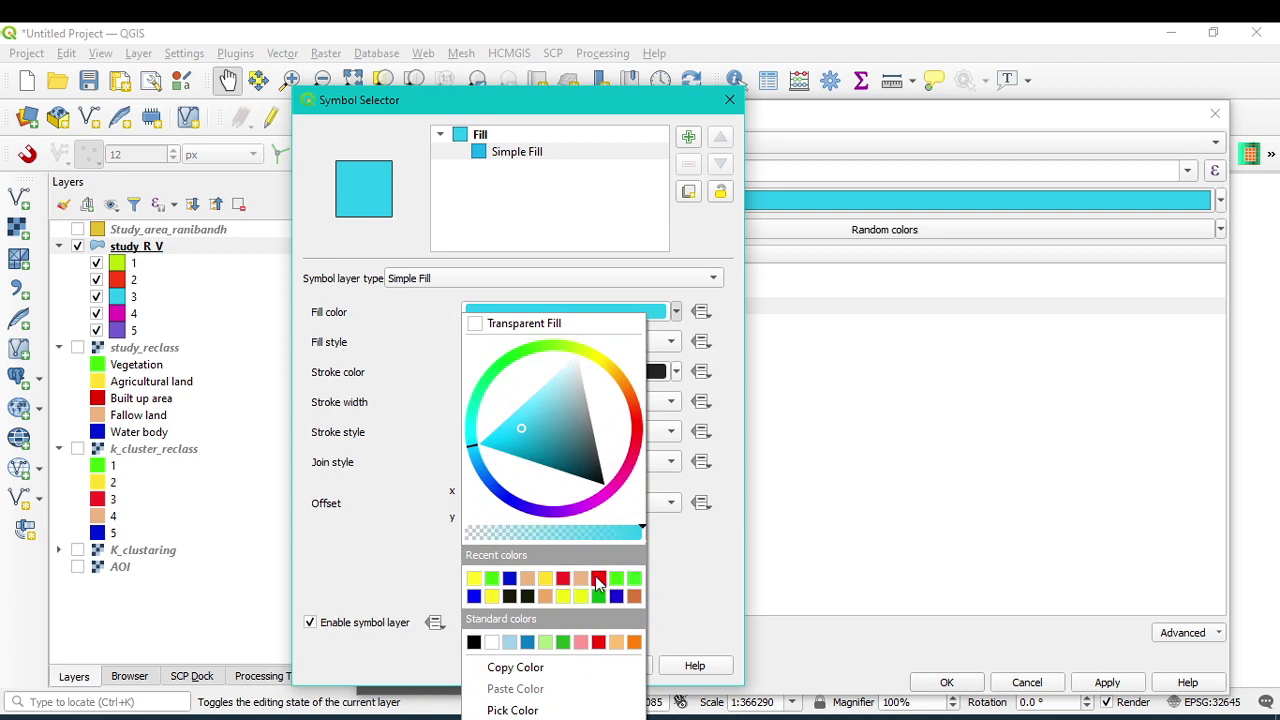
pyautogui.click(598, 582)
pyautogui.click(676, 372)
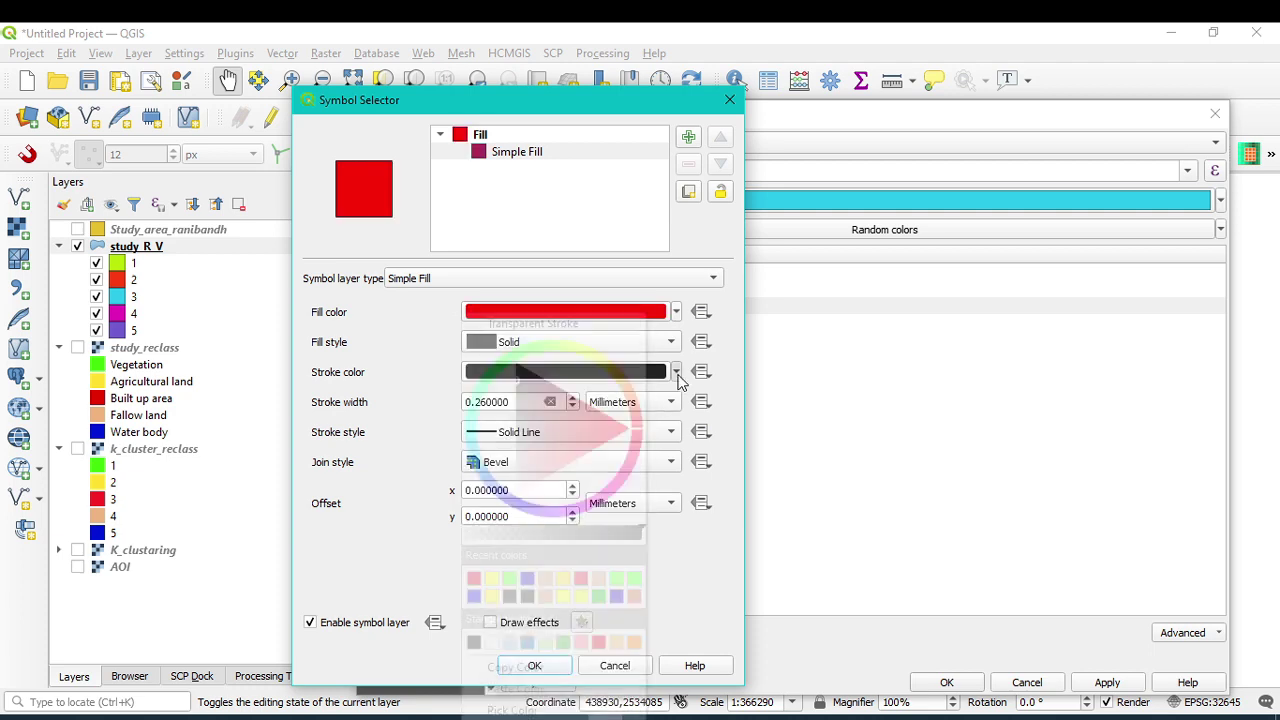
pyautogui.click(490, 324)
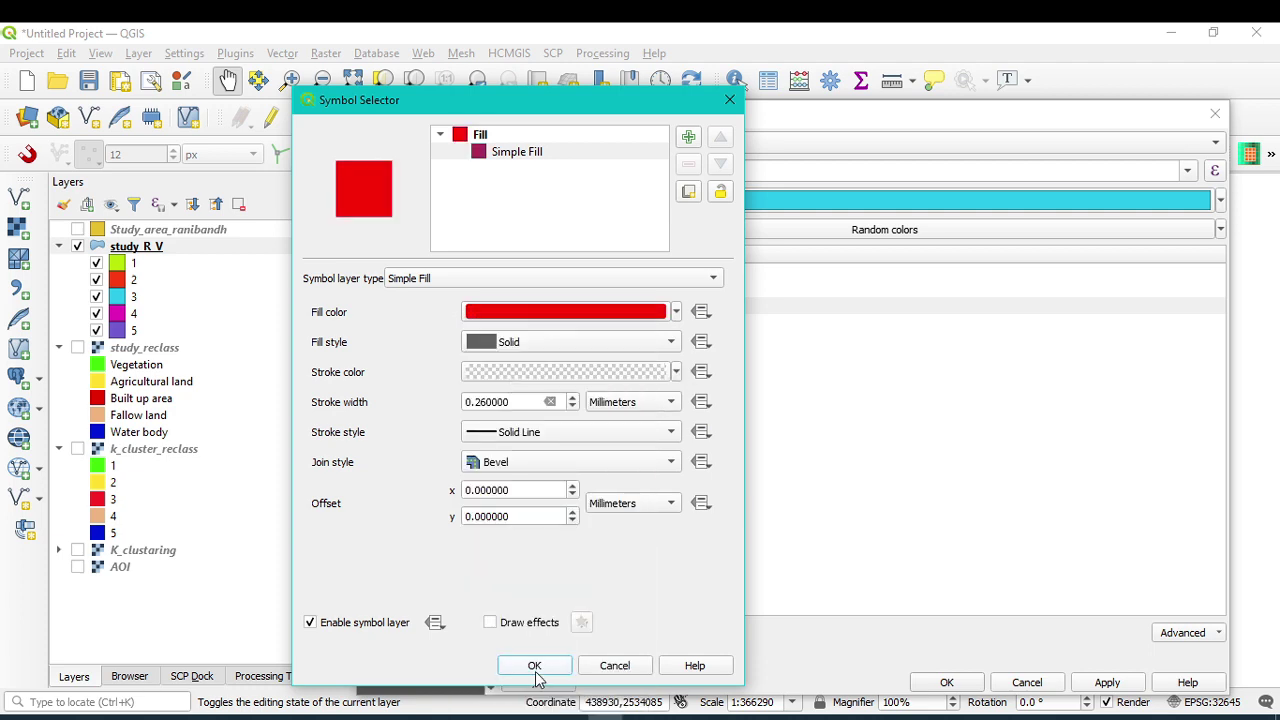
pyautogui.click(535, 666)
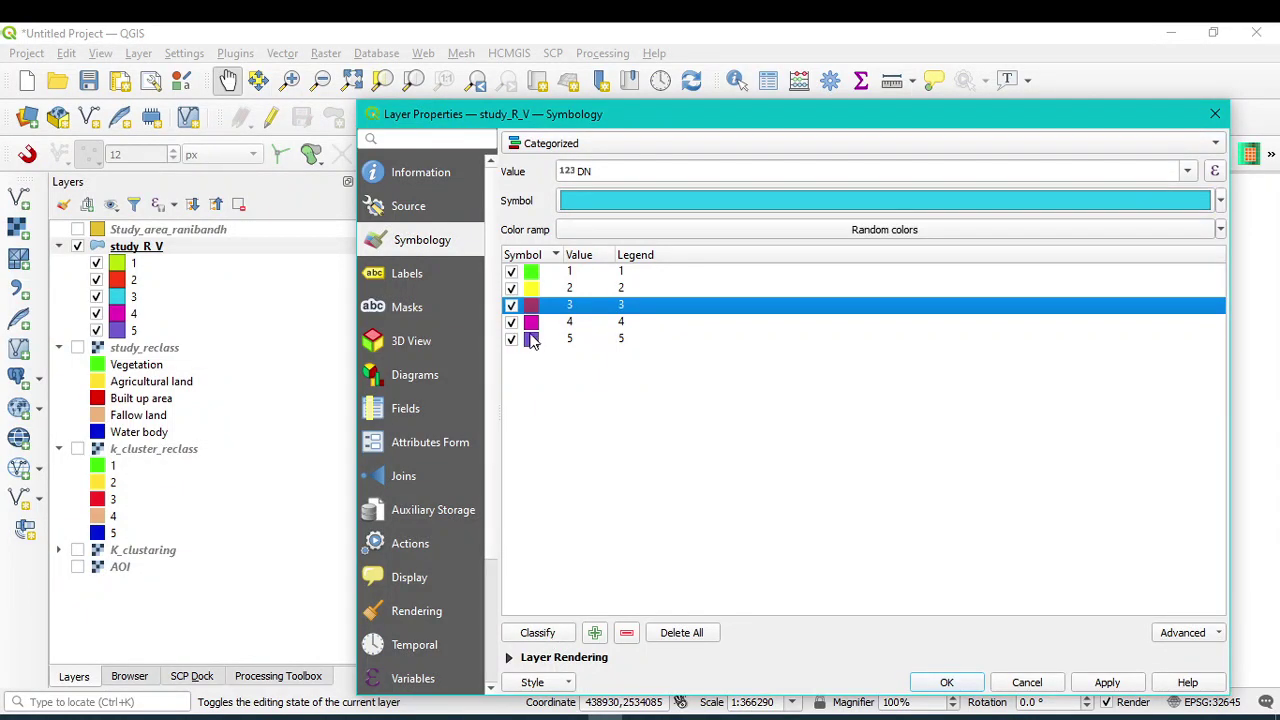
# - Give class 4 a recent light orange-brown simple fill with a transparent stroke
pyautogui.doubleClick(531, 322)
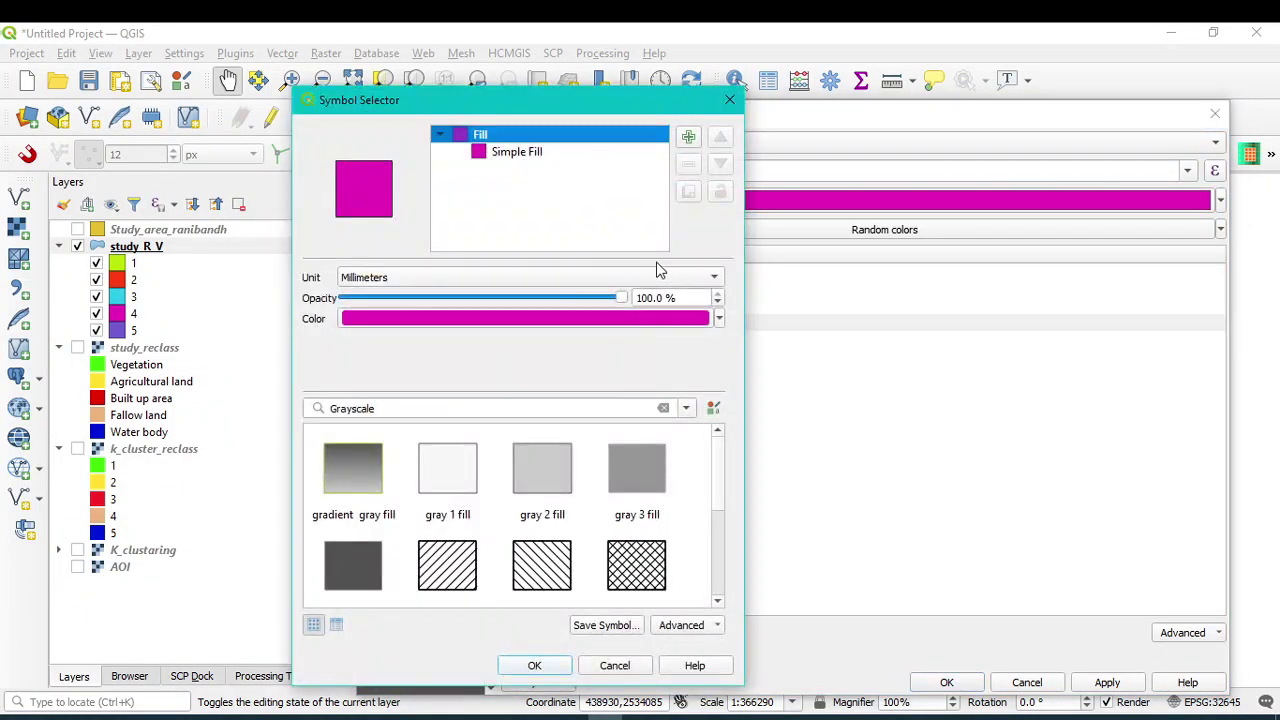
pyautogui.click(536, 158)
pyautogui.click(676, 312)
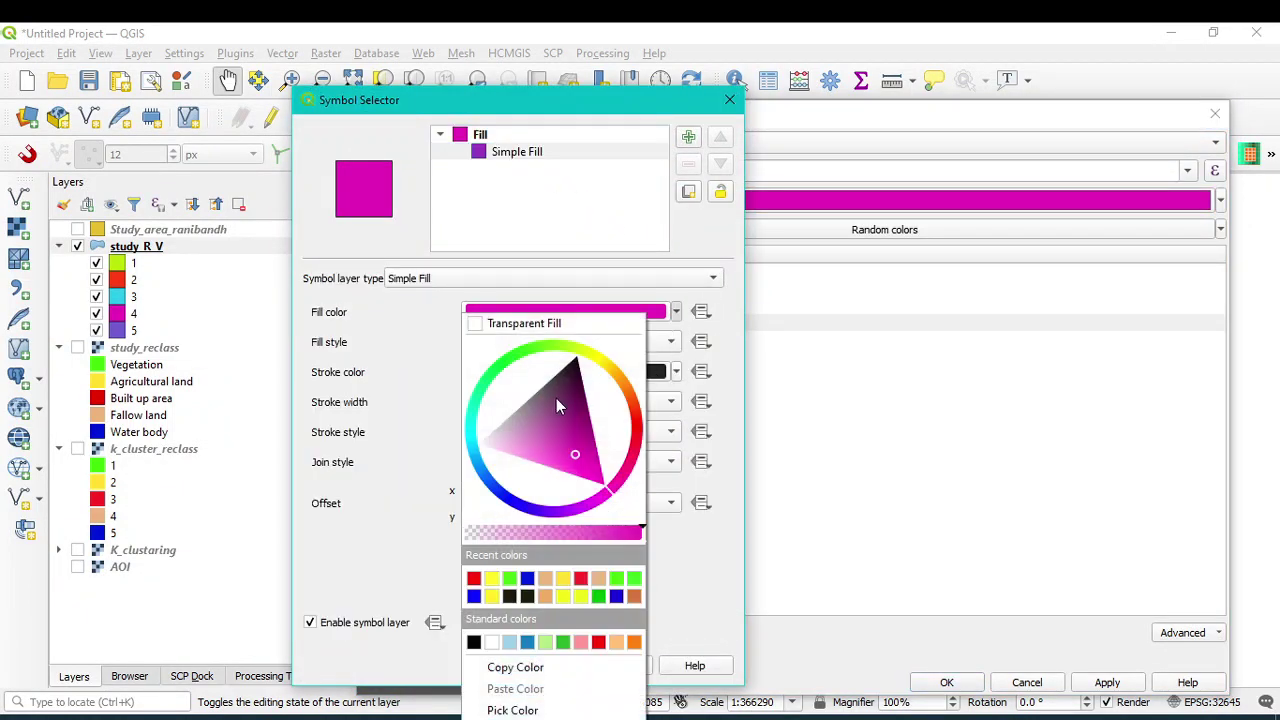
pyautogui.click(596, 579)
pyautogui.click(676, 372)
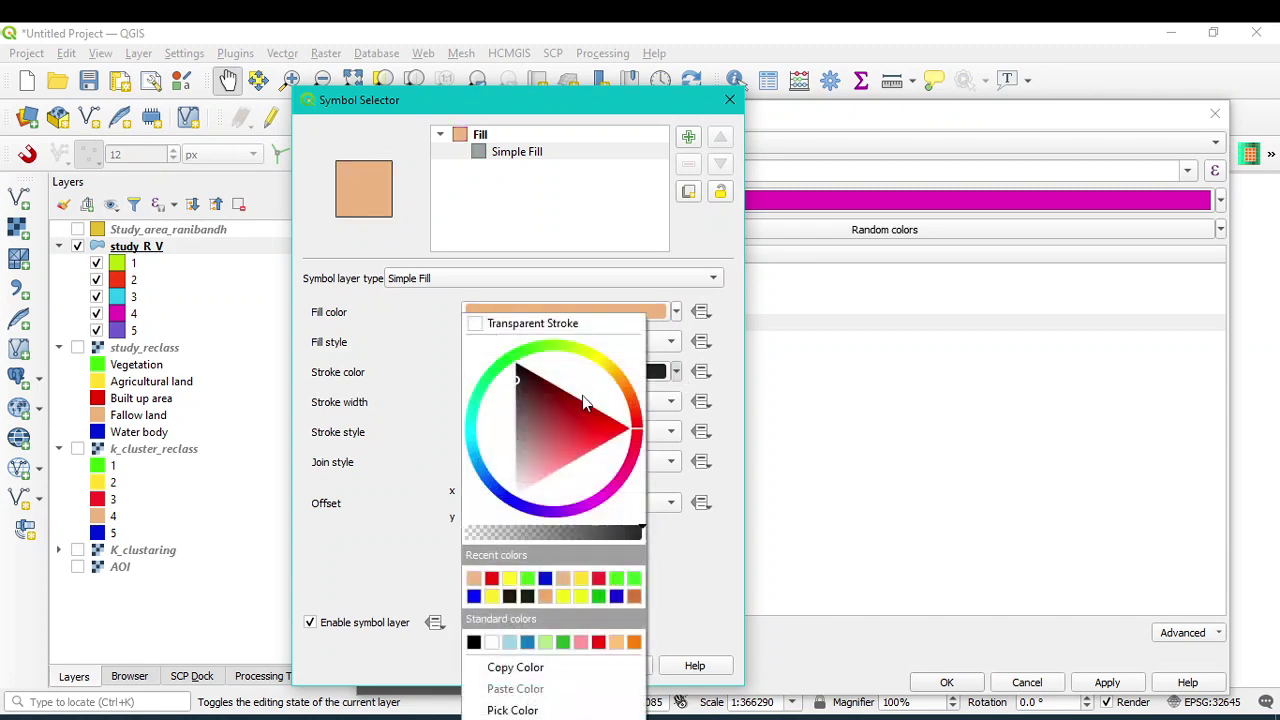
pyautogui.click(488, 326)
pyautogui.click(533, 666)
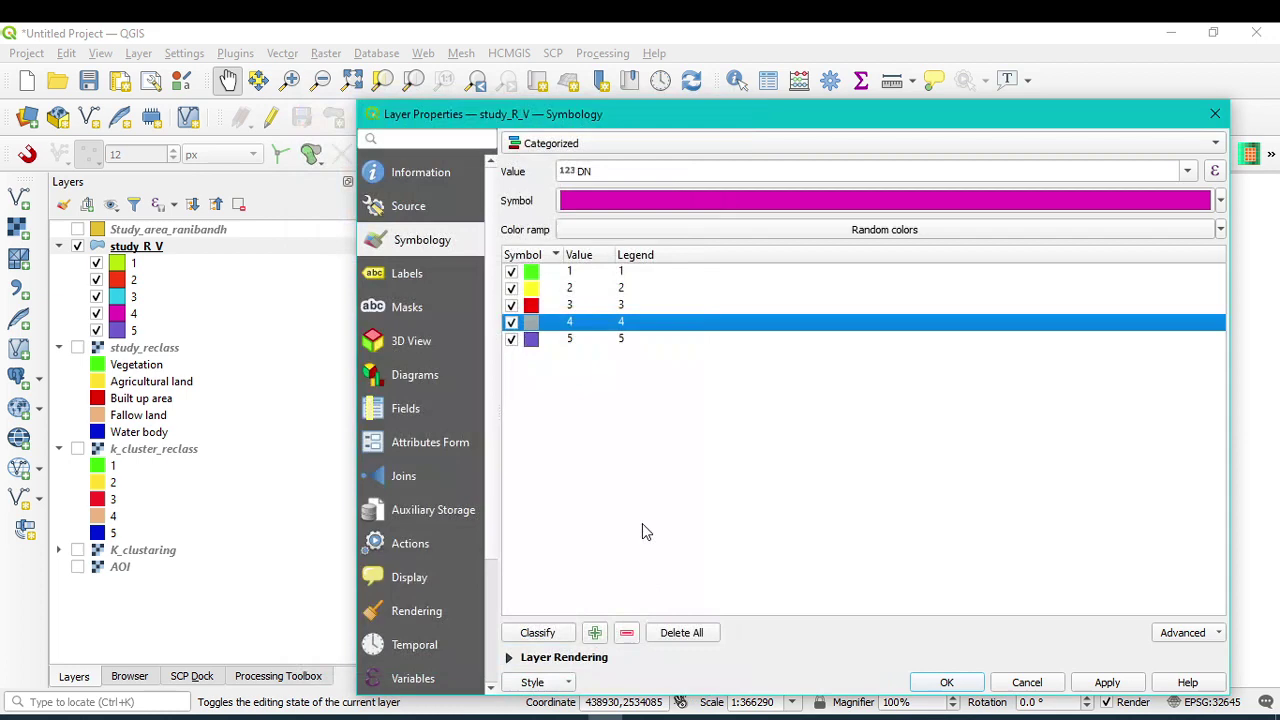
# - Give class 5 a recent dark blue simple fill with a transparent stroke
pyautogui.doubleClick(529, 337)
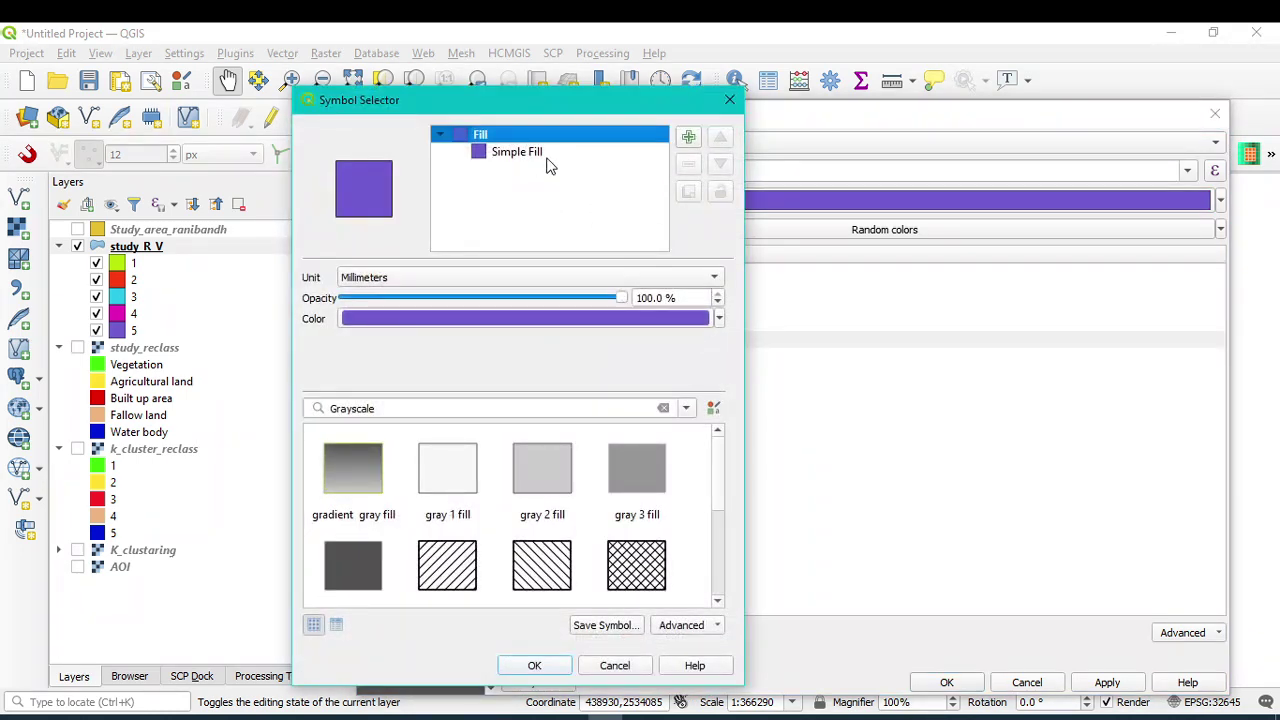
pyautogui.click(517, 152)
pyautogui.click(676, 313)
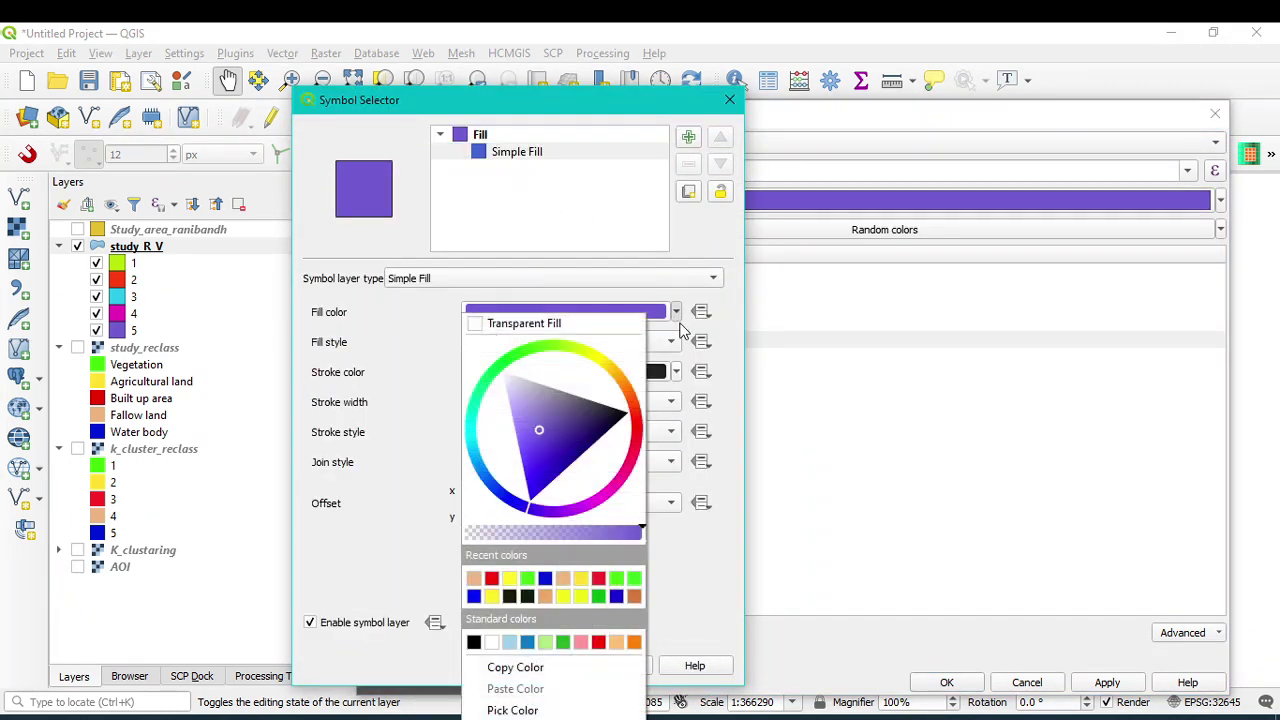
pyautogui.click(617, 597)
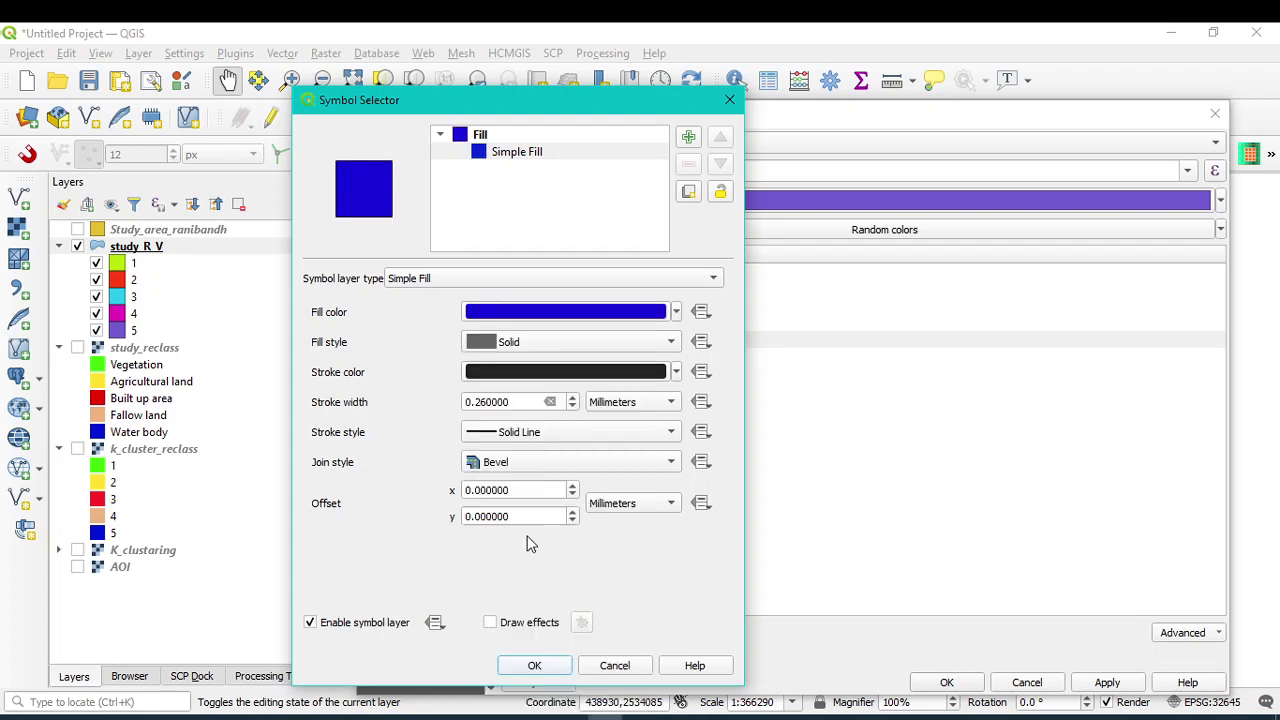
pyautogui.click(677, 372)
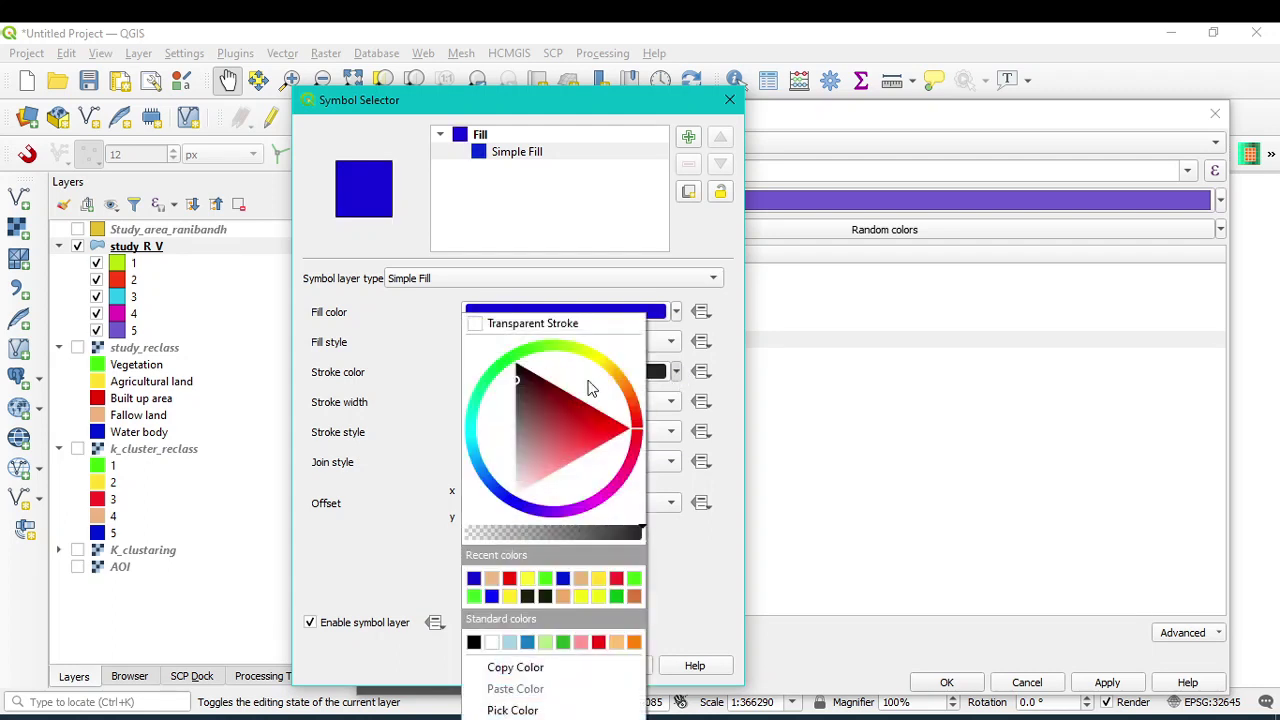
pyautogui.click(495, 331)
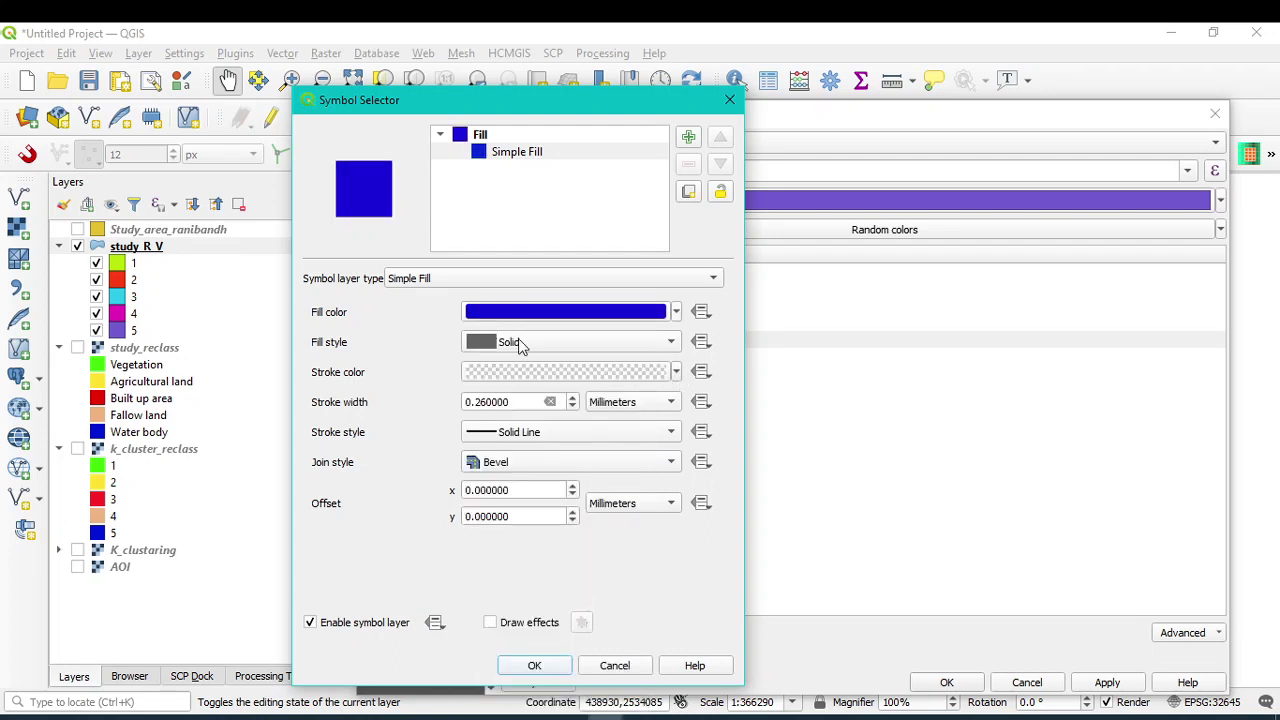
pyautogui.click(556, 666)
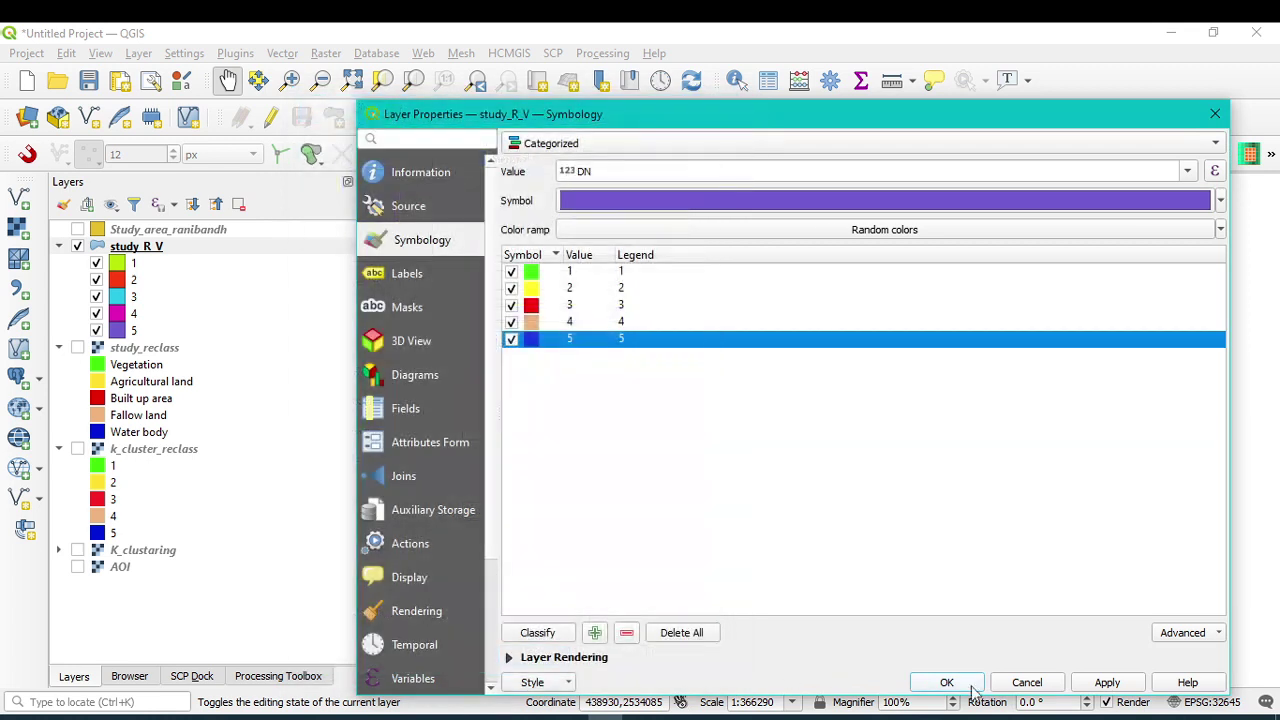
# - Label classes 1 to 5 in the legend as Vegetation, Agricultural land, Built up area, Fallow land and Water body, and apply the symbology
pyautogui.doubleClick(630, 273)
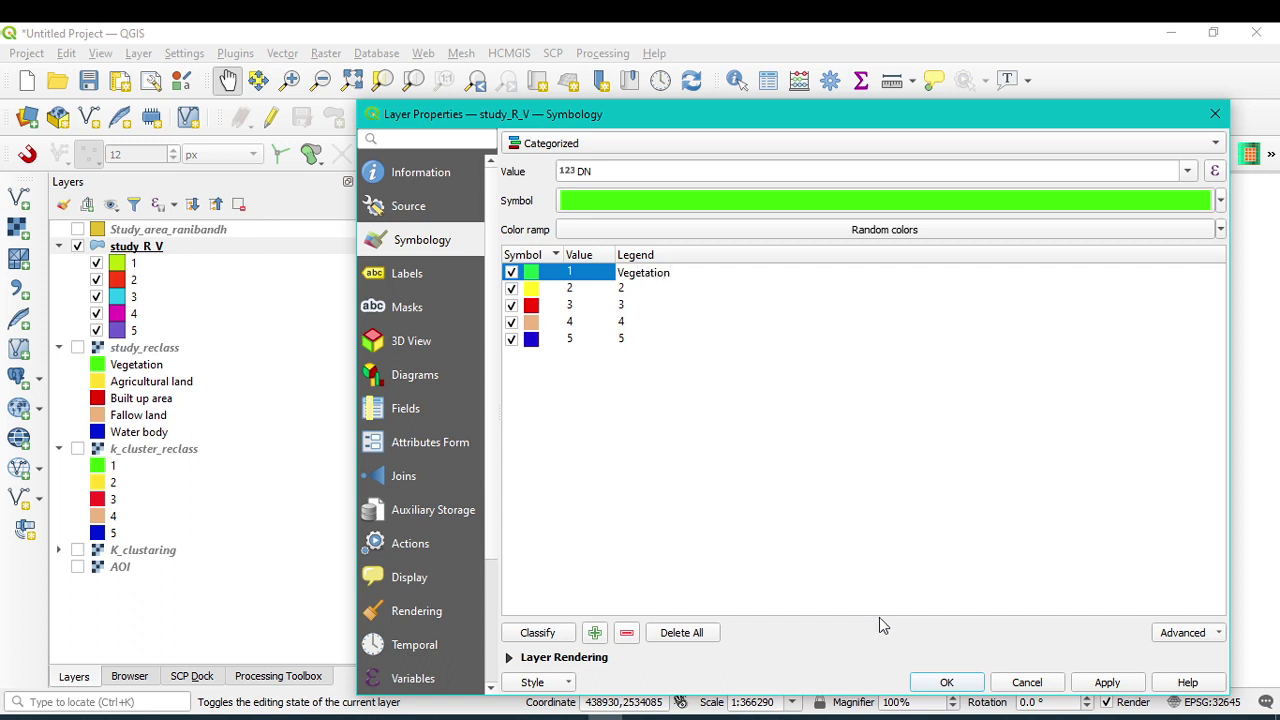
pyautogui.doubleClick(627, 290)
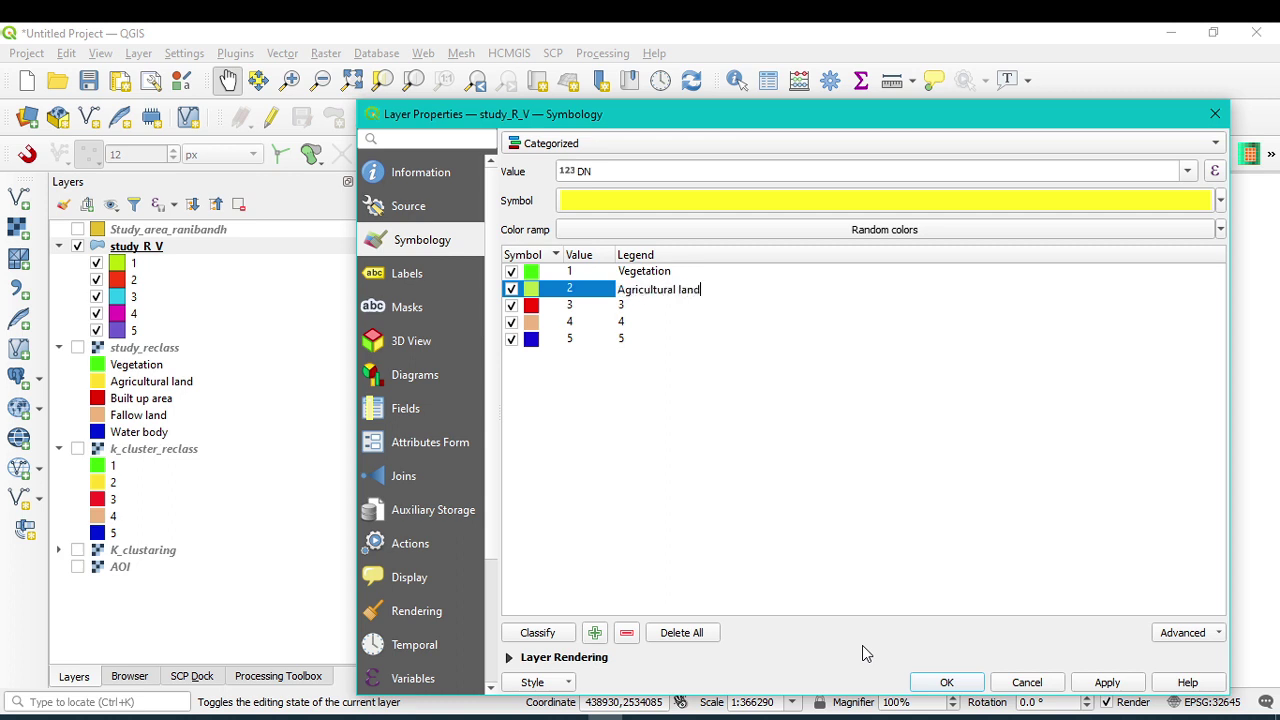
pyautogui.write('Agricultural land')
pyautogui.press('Return')
pyautogui.doubleClick(628, 308)
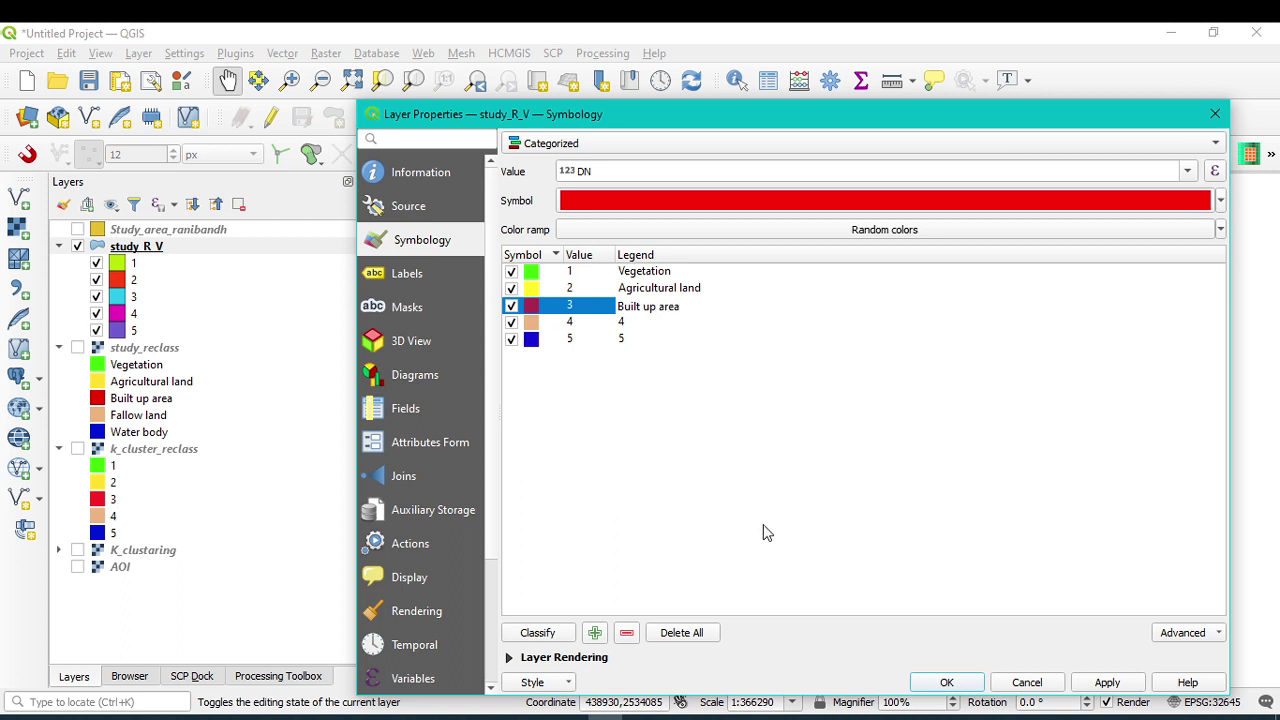
pyautogui.doubleClick(626, 323)
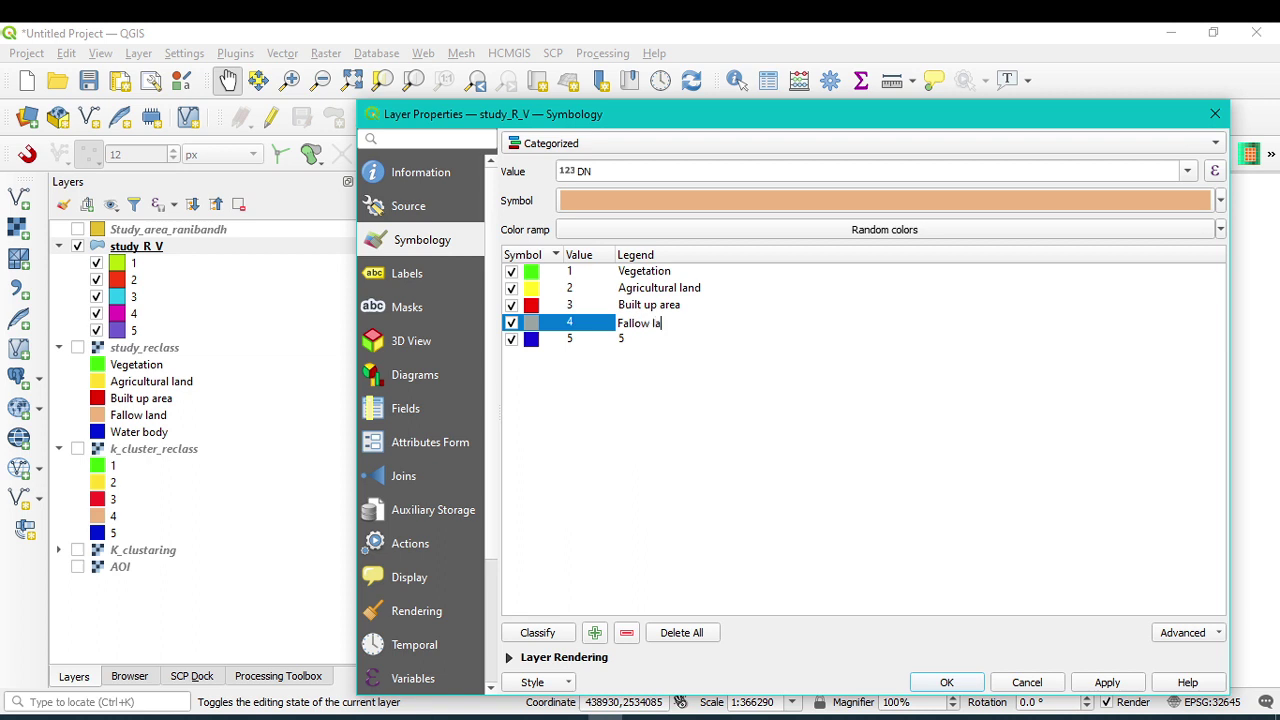
pyautogui.write('Fallow land')
pyautogui.doubleClick(620, 339)
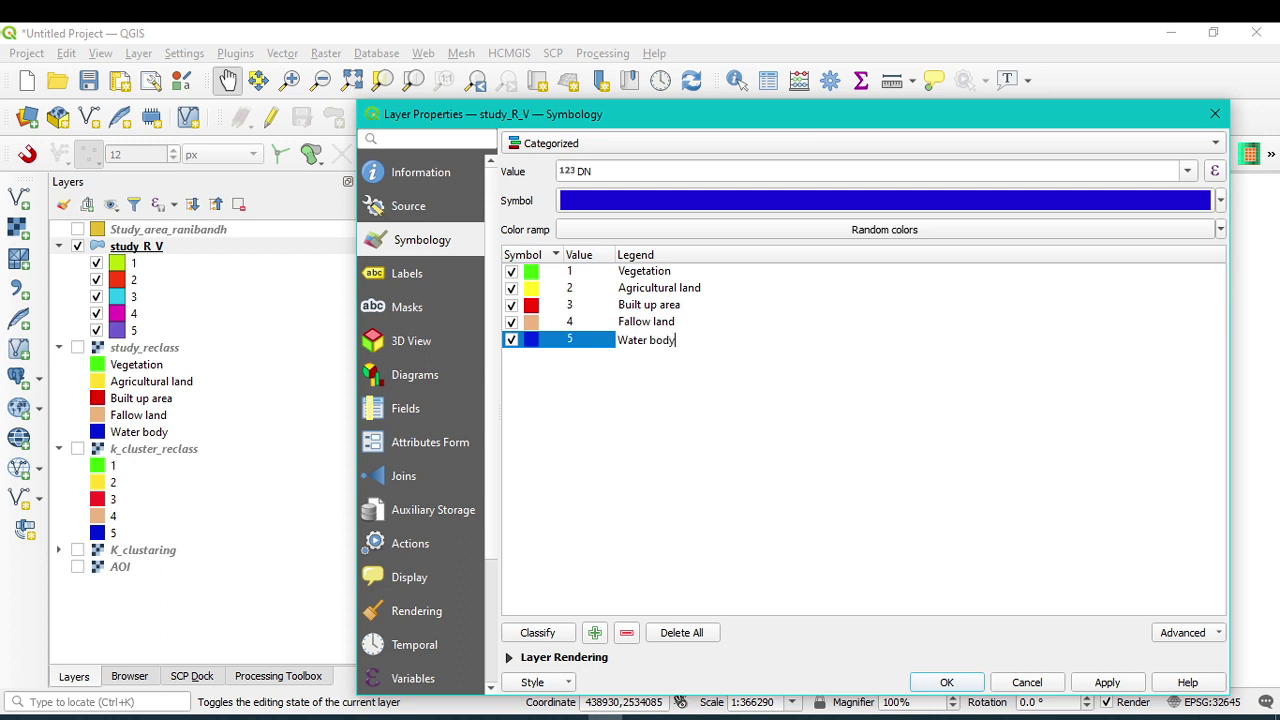
pyautogui.click(880, 584)
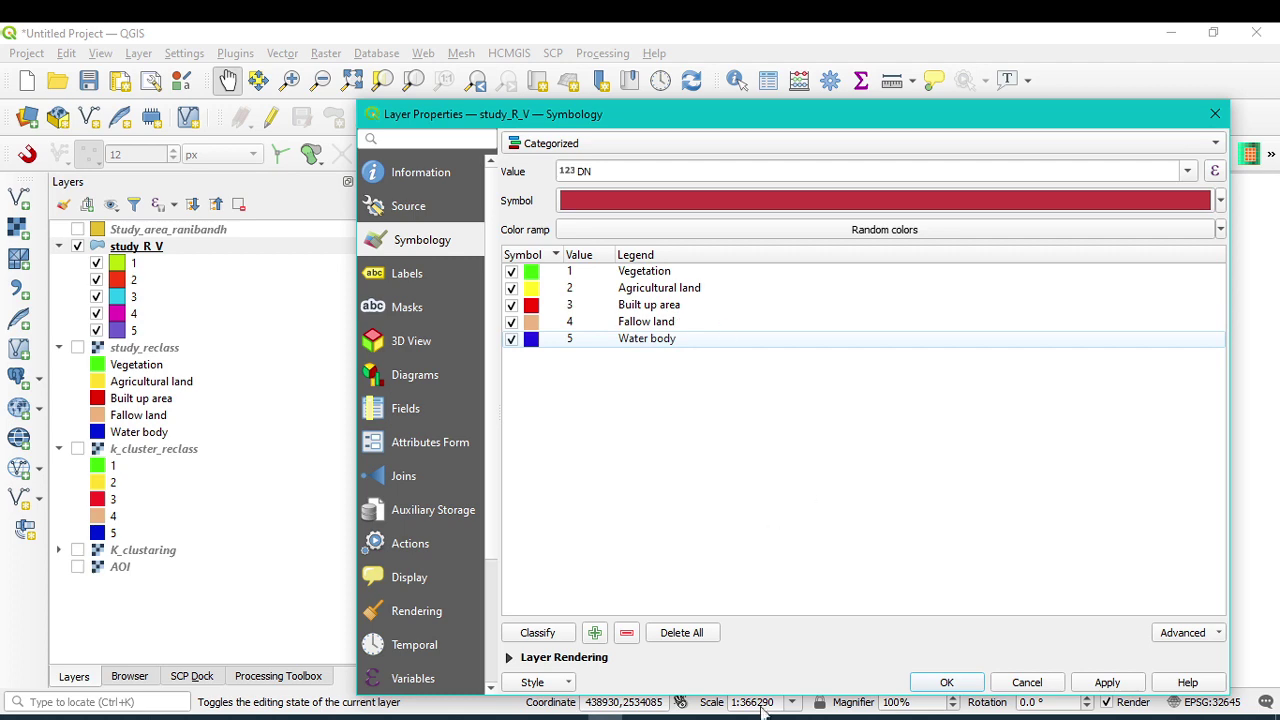
pyautogui.click(1106, 684)
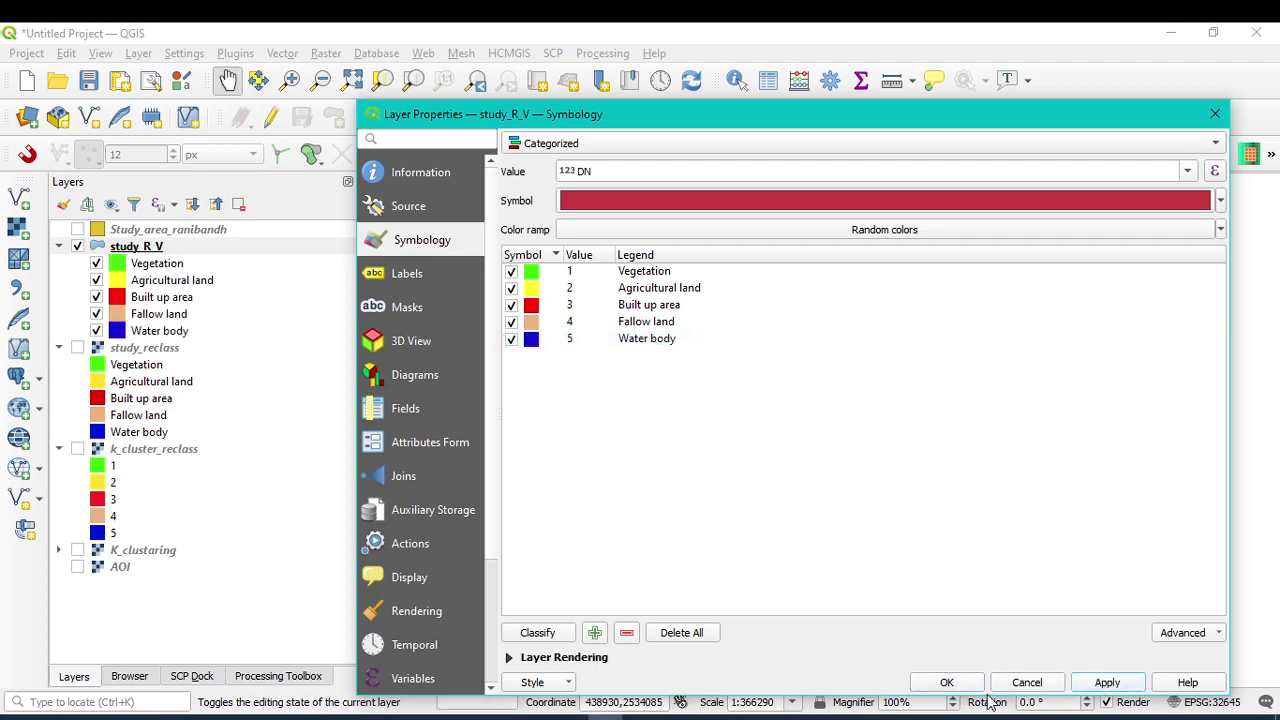
pyautogui.click(958, 686)
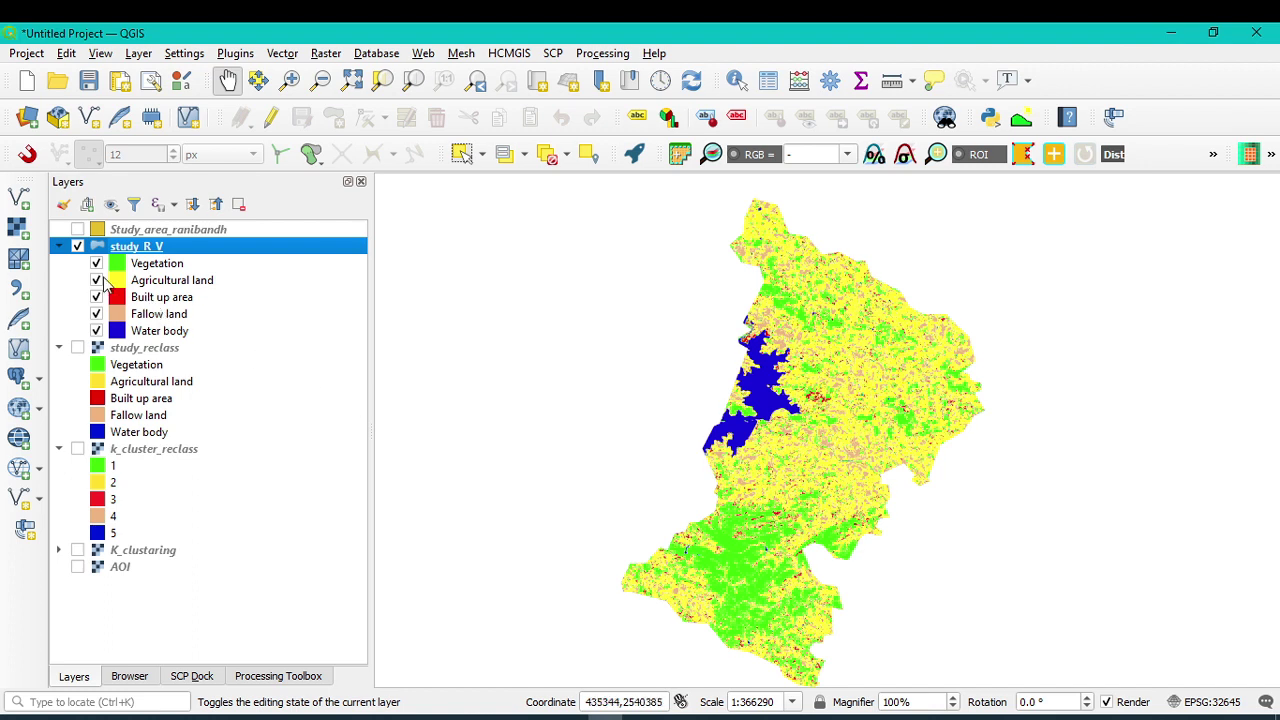
# - View study_R_V's Vegetation class alone on the map, followed by its Agricultural land class alone
pyautogui.moveTo(857, 434); pyautogui.dragTo(822, 423)
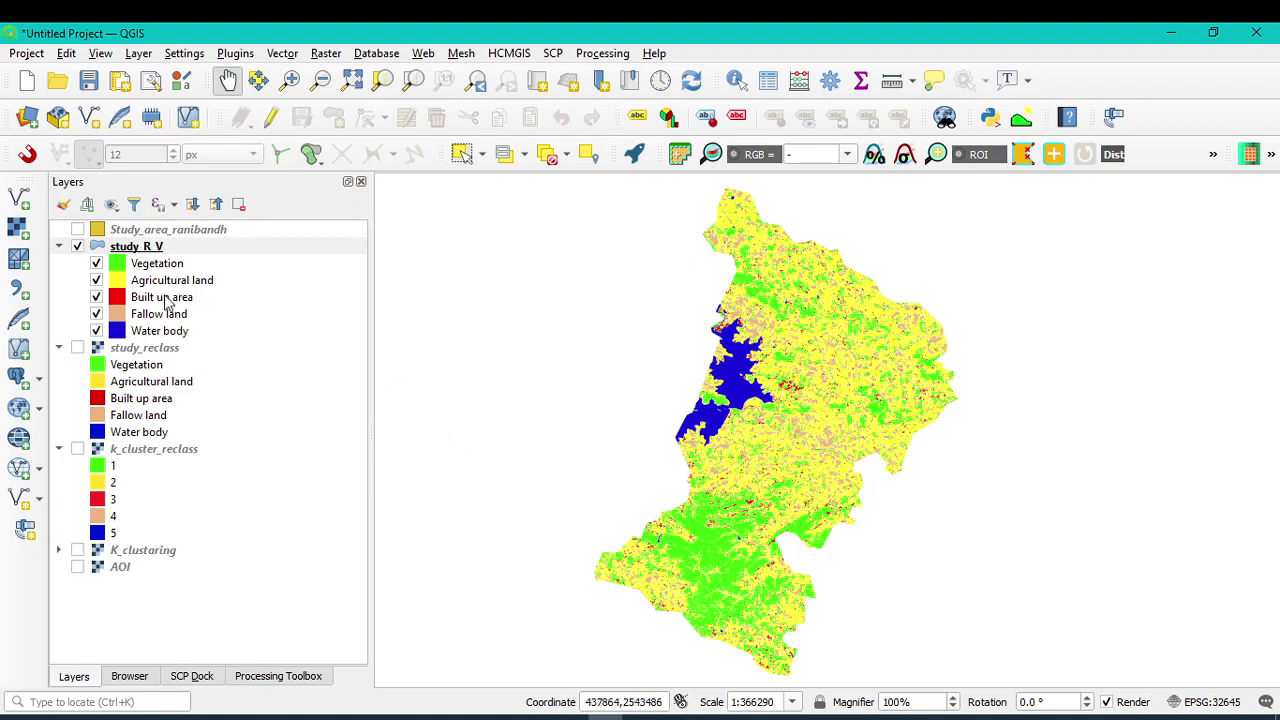
pyautogui.click(96, 280)
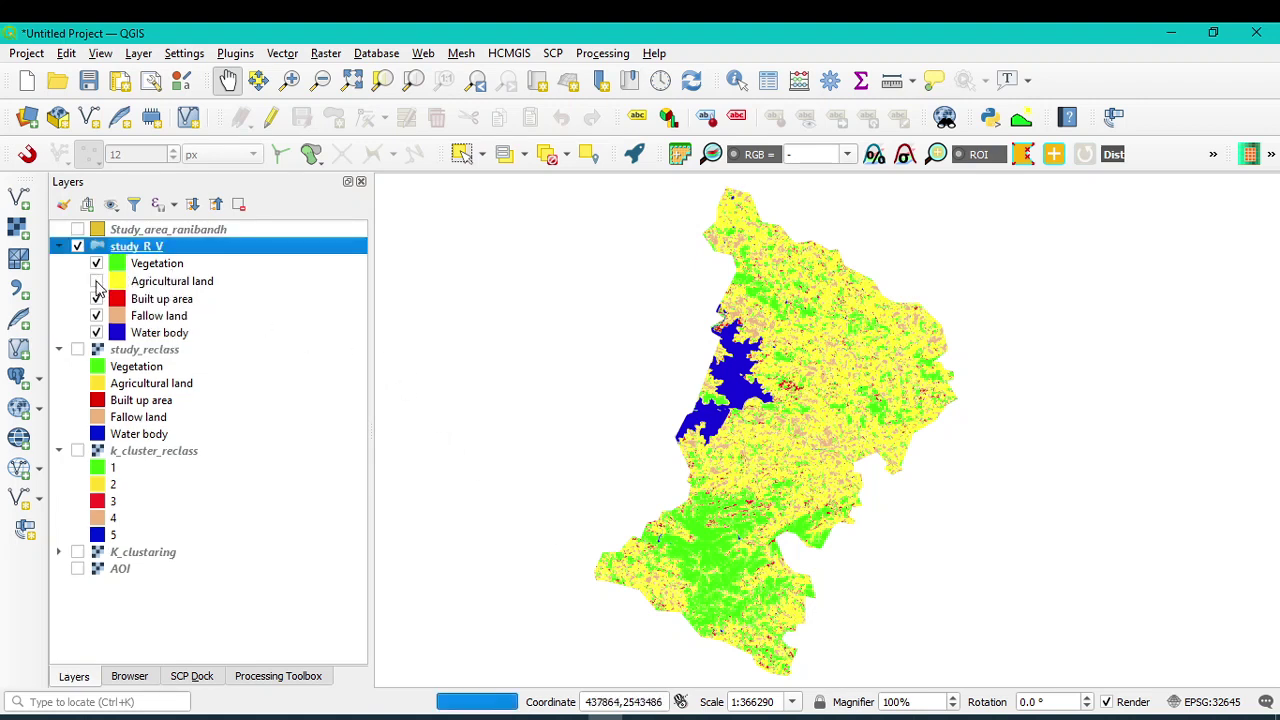
pyautogui.click(96, 297)
pyautogui.click(96, 314)
pyautogui.click(96, 337)
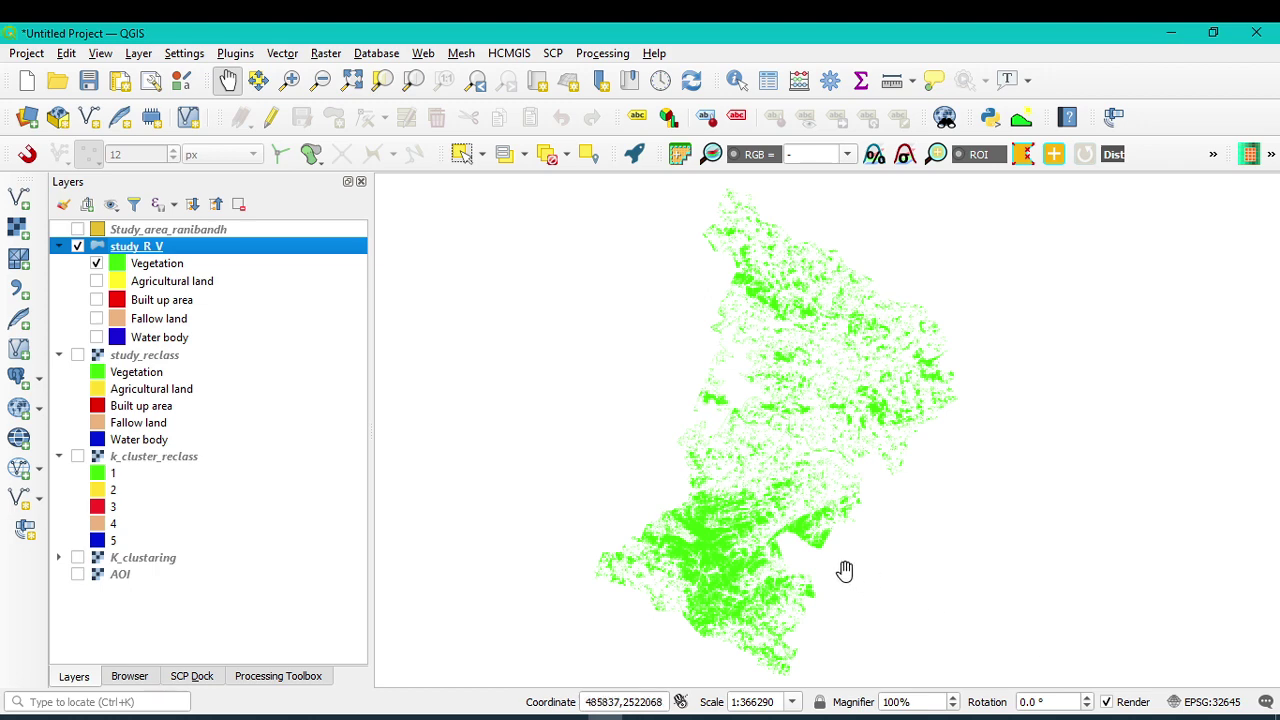
pyautogui.click(97, 265)
pyautogui.click(97, 284)
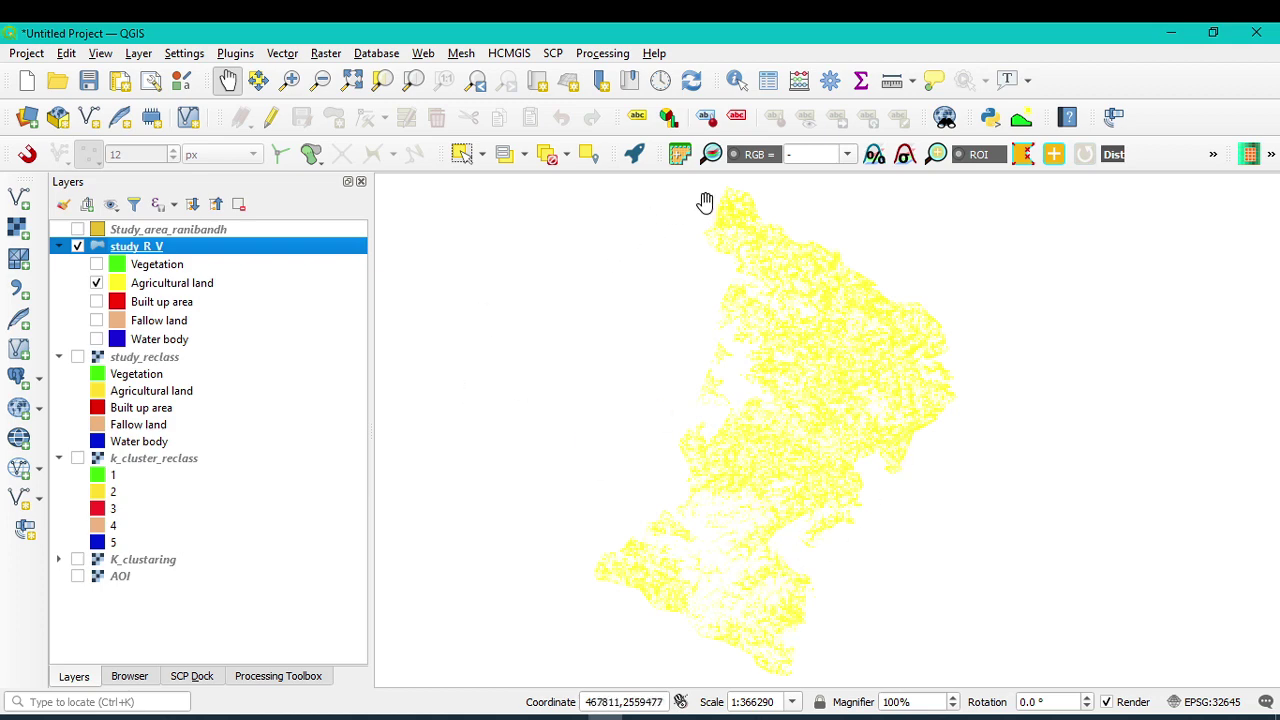
# - Show the Study_area_ranibandh layer as an outline with a transparent fill and a 0.46 mm stroke width
pyautogui.click(77, 229)
pyautogui.click(124, 233)
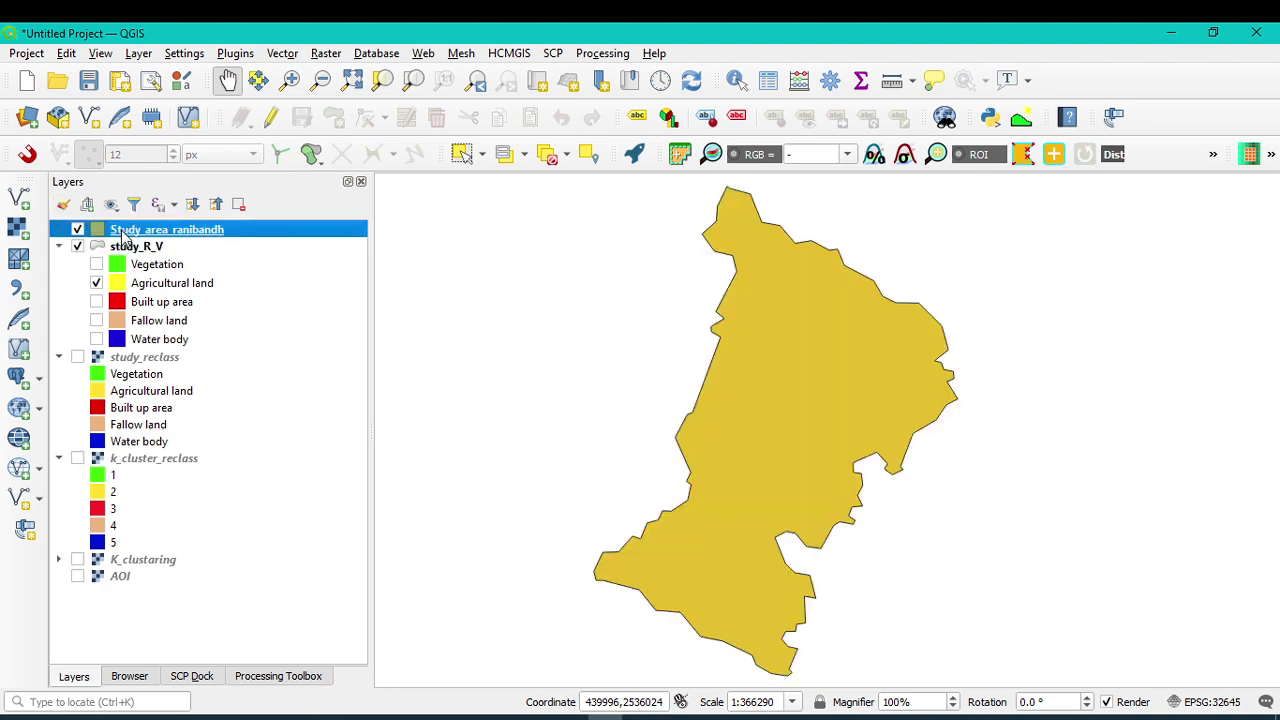
pyautogui.doubleClick(124, 233)
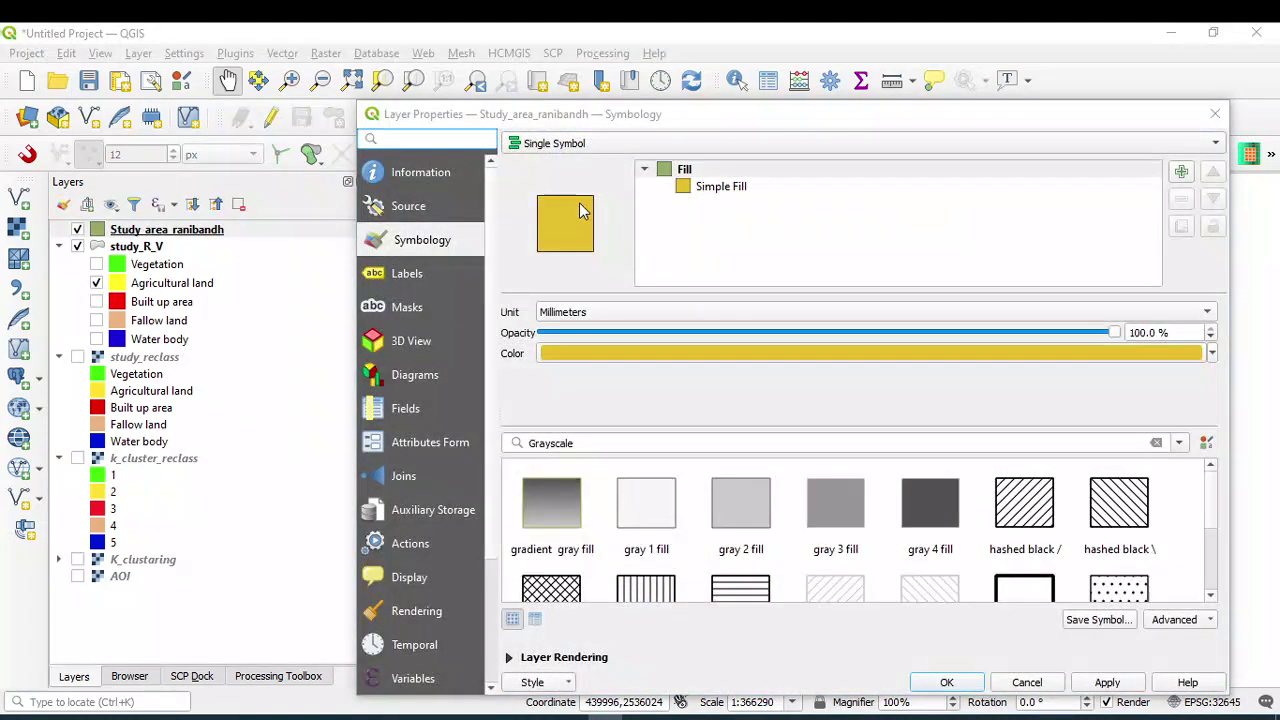
pyautogui.click(722, 188)
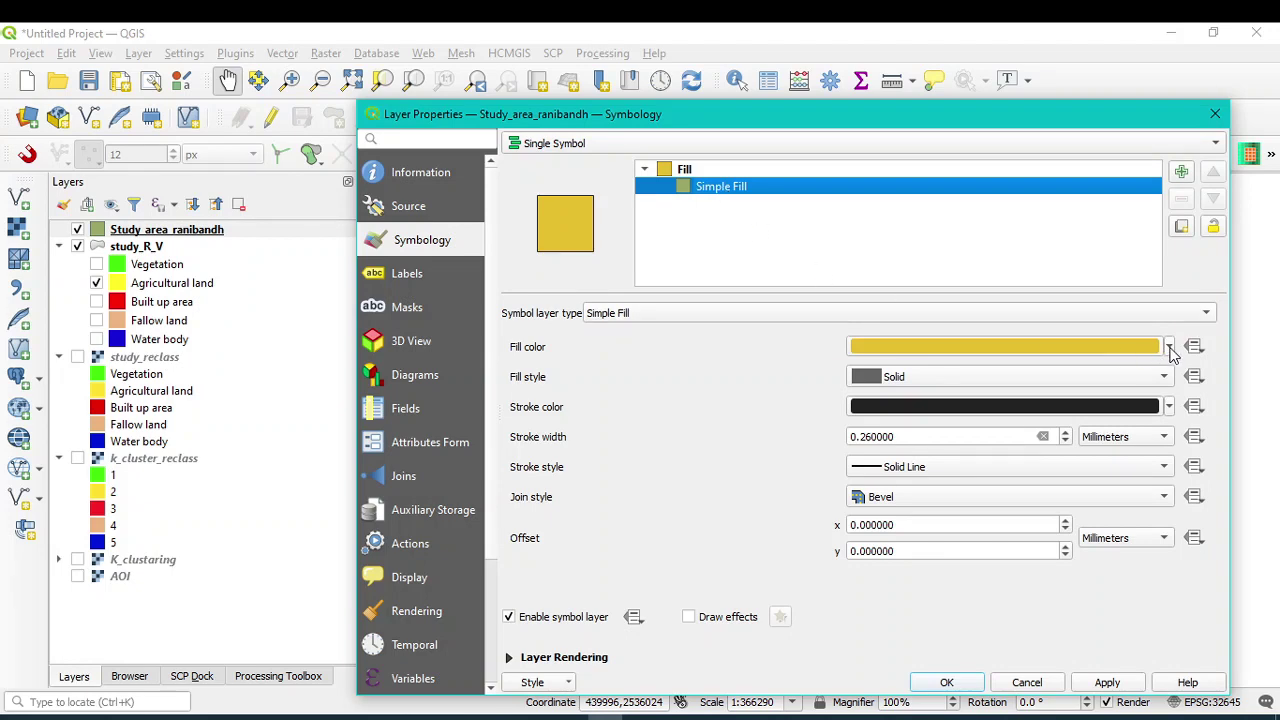
pyautogui.click(1169, 347)
pyautogui.click(905, 321)
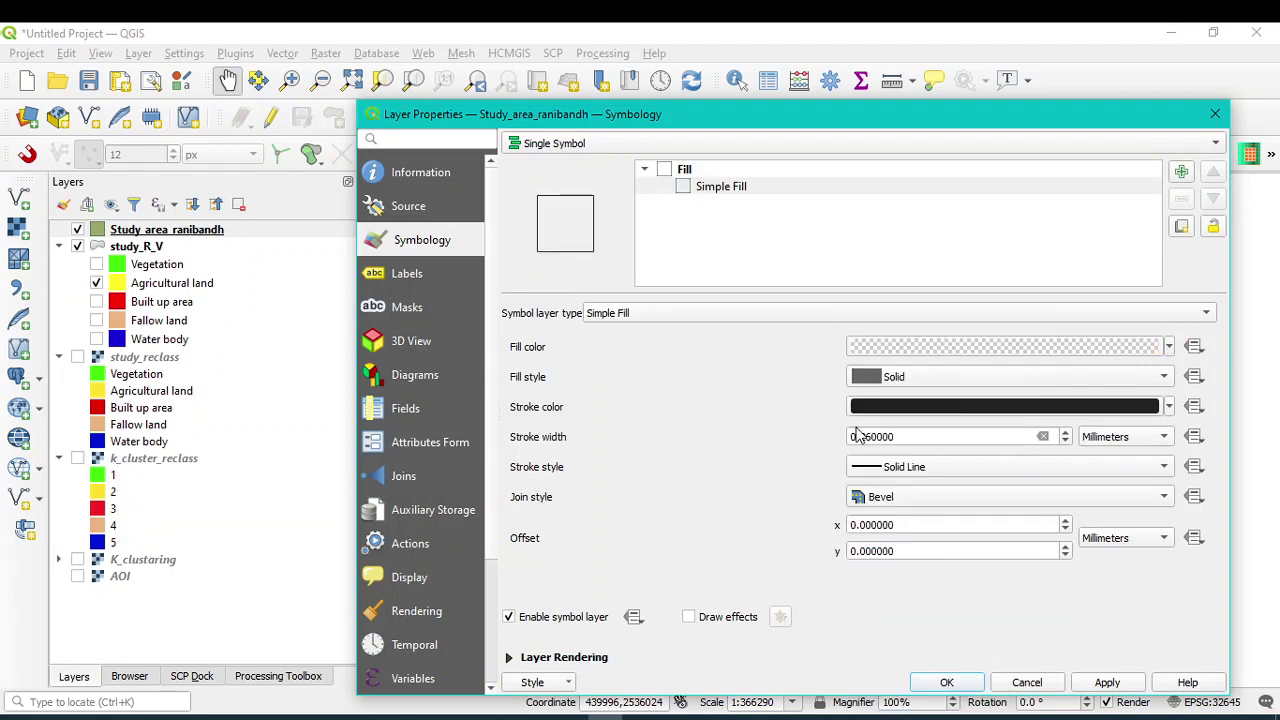
pyautogui.click(1065, 431)
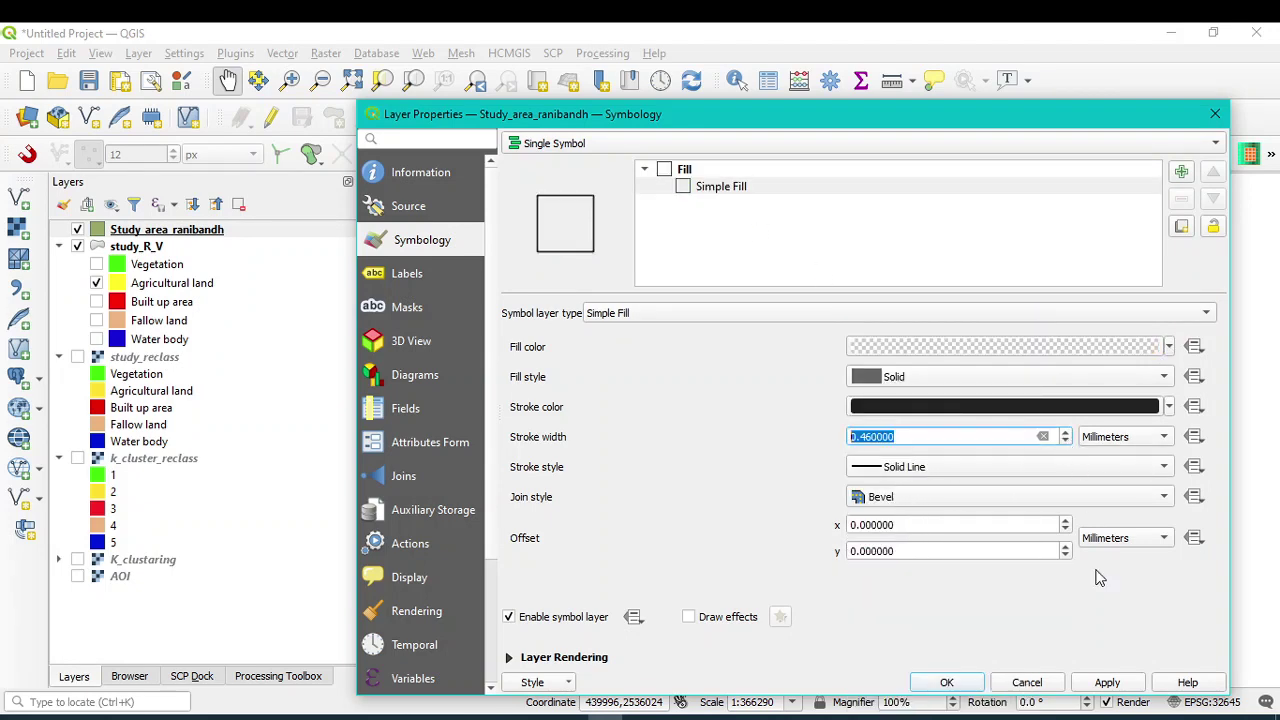
pyautogui.click(1108, 682)
pyautogui.click(948, 684)
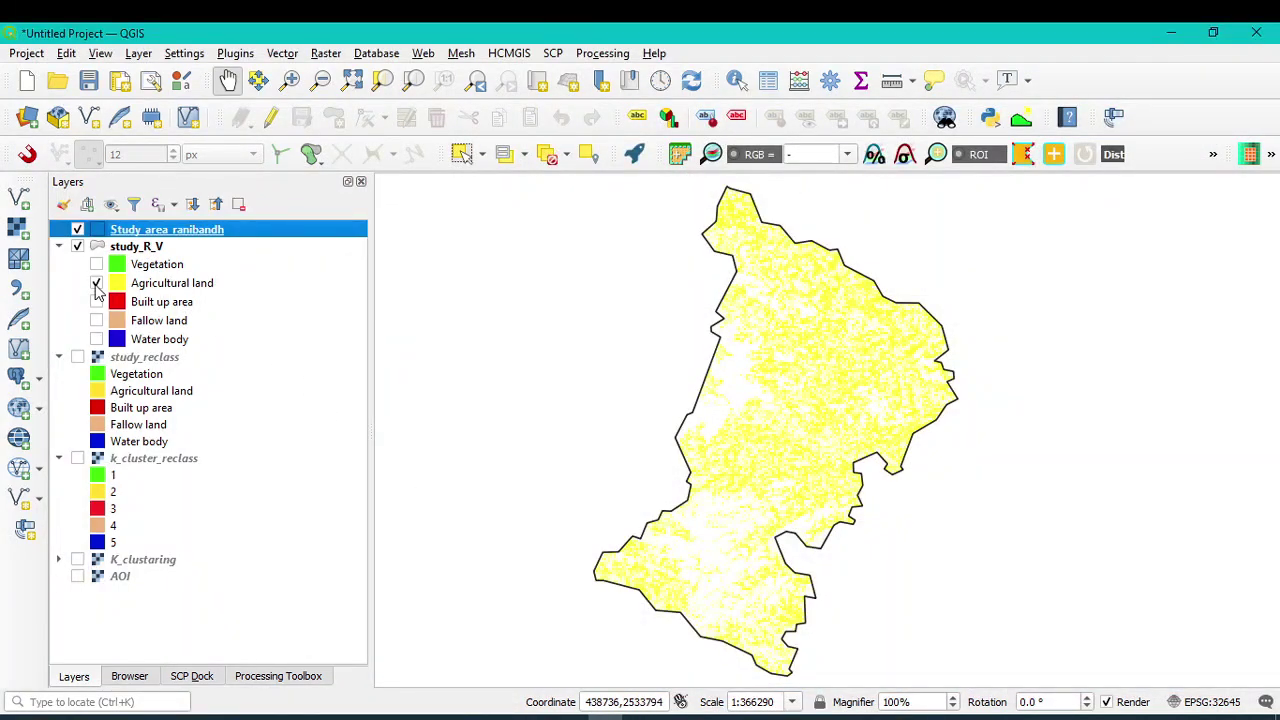
# - View study_R_V's Built up area, Fallow land and Water body classes one at a time inside the study area outline
pyautogui.click(96, 284)
pyautogui.click(96, 302)
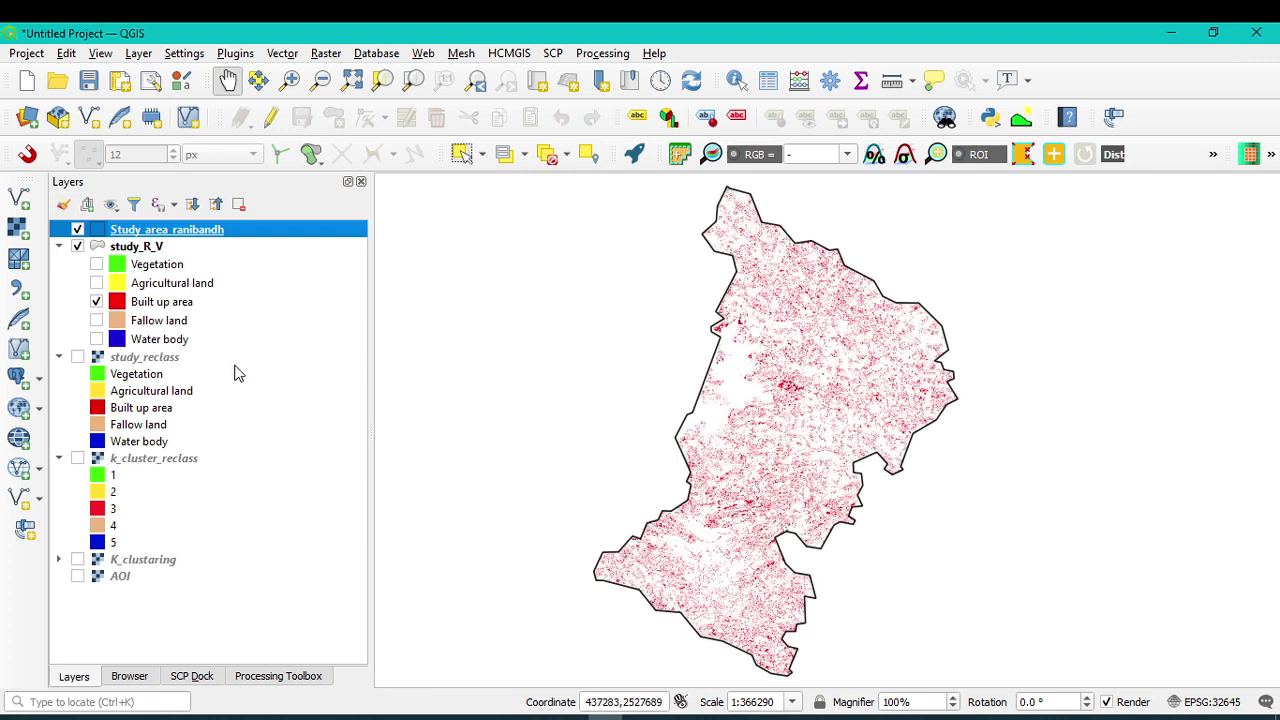
pyautogui.click(96, 302)
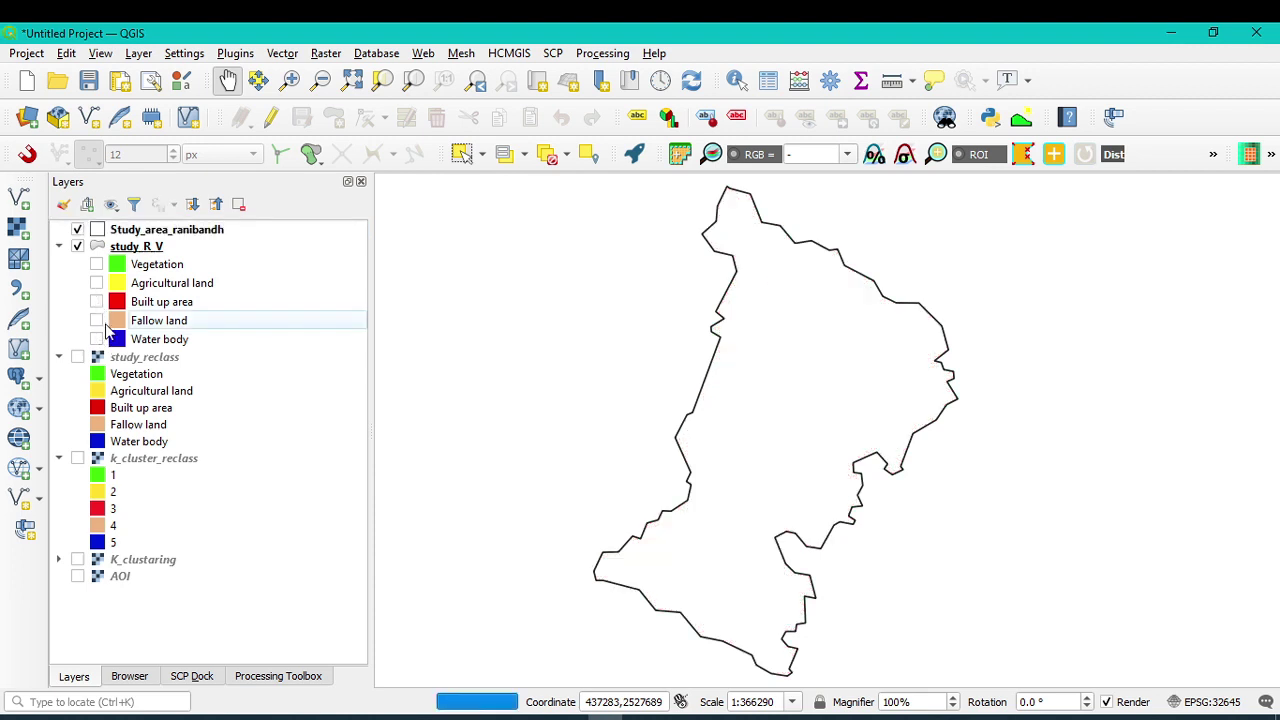
pyautogui.click(96, 320)
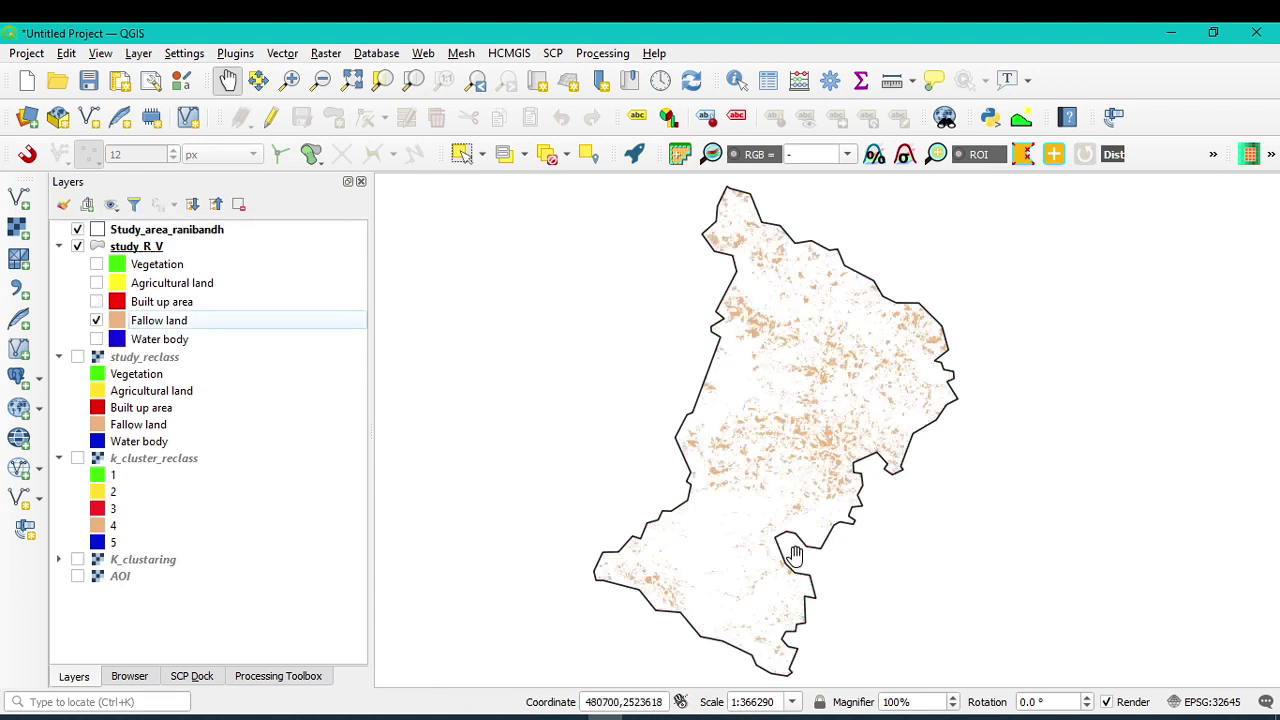
pyautogui.click(96, 321)
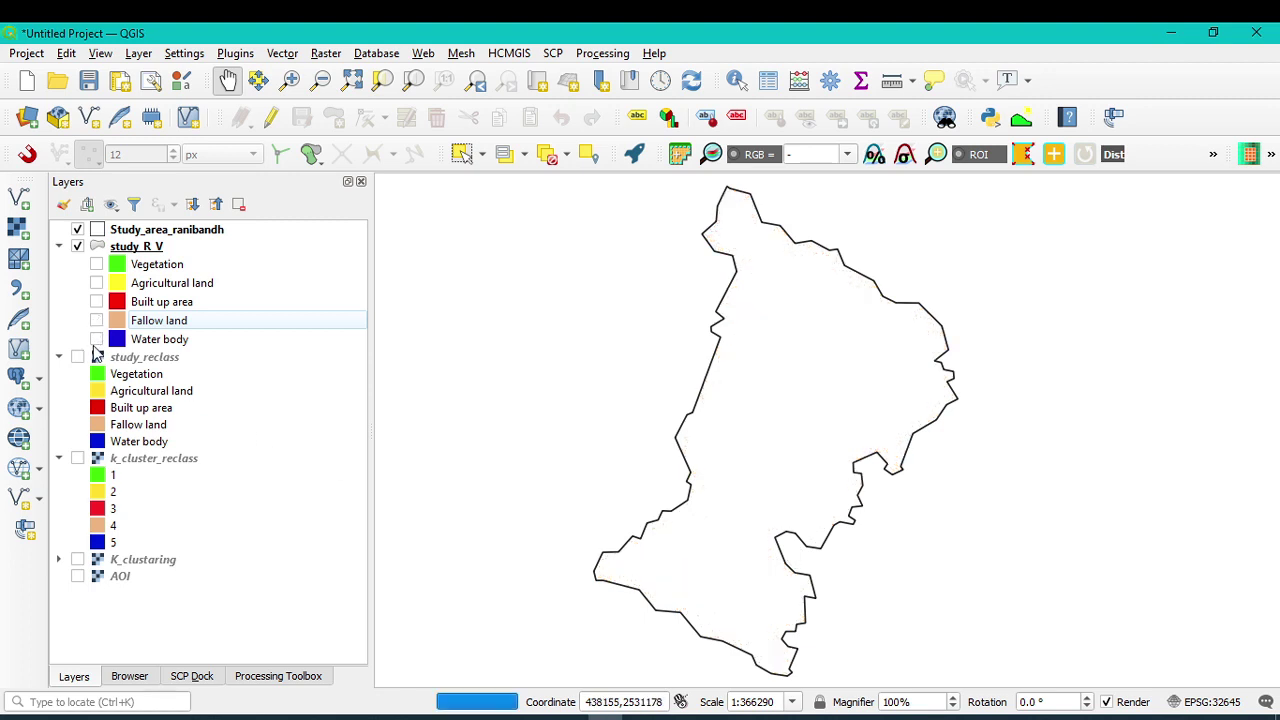
pyautogui.click(96, 340)
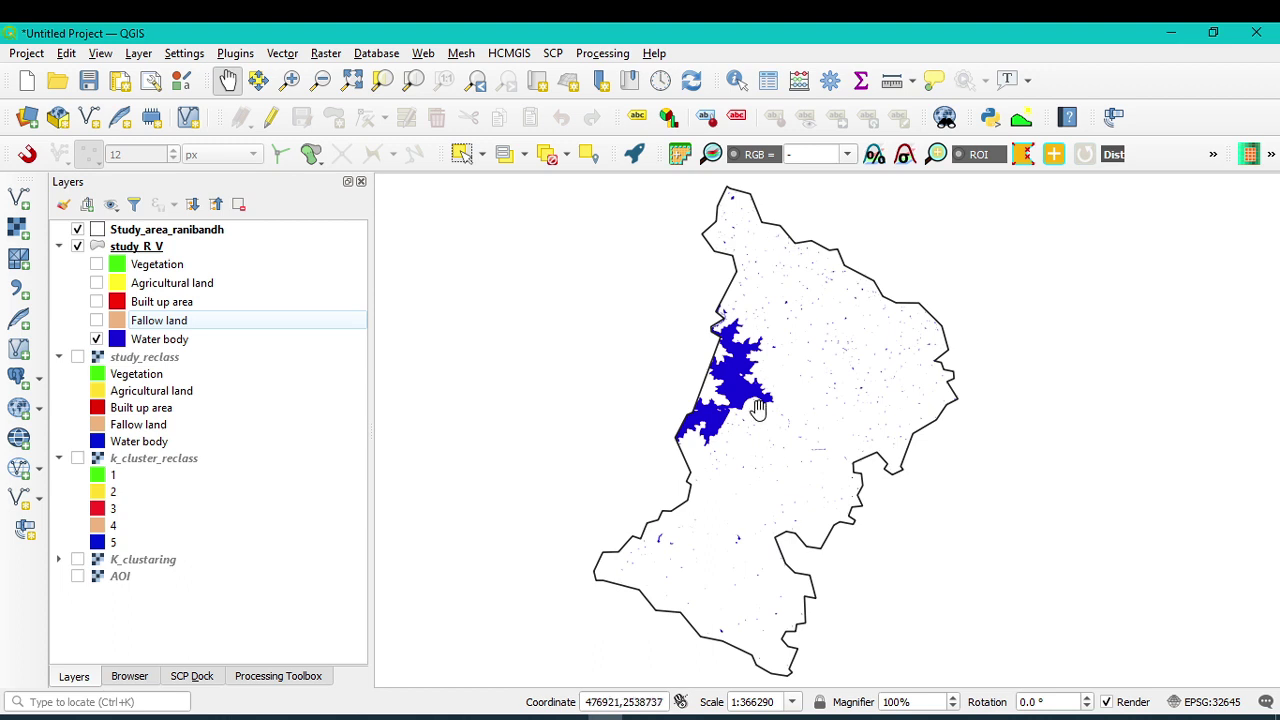
pyautogui.scroll(1, 758, 408)
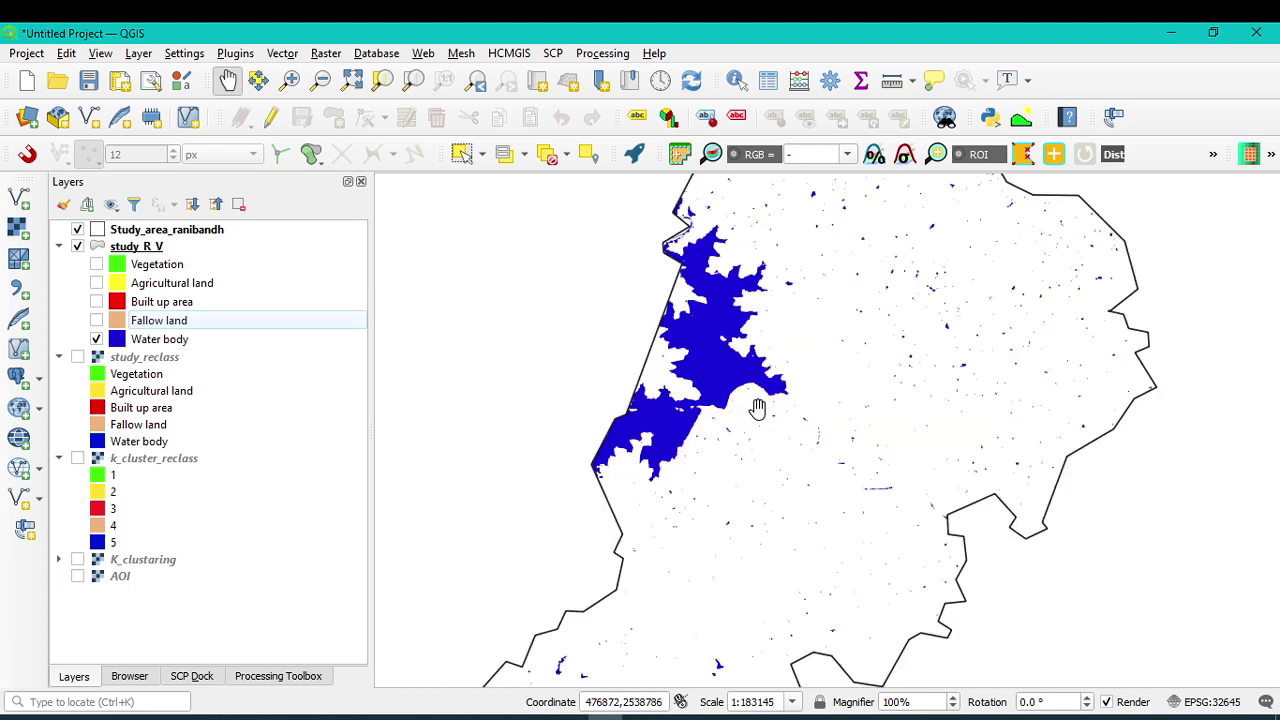
pyautogui.moveTo(820, 294); pyautogui.dragTo(846, 420)
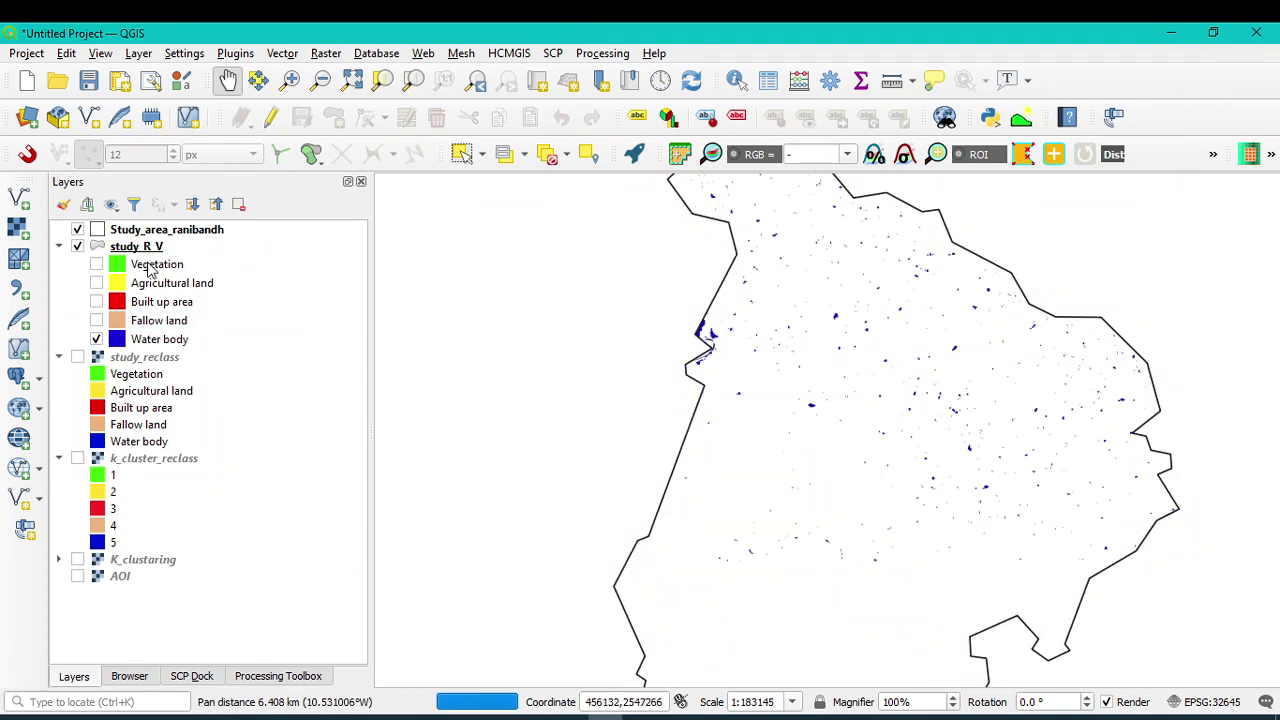